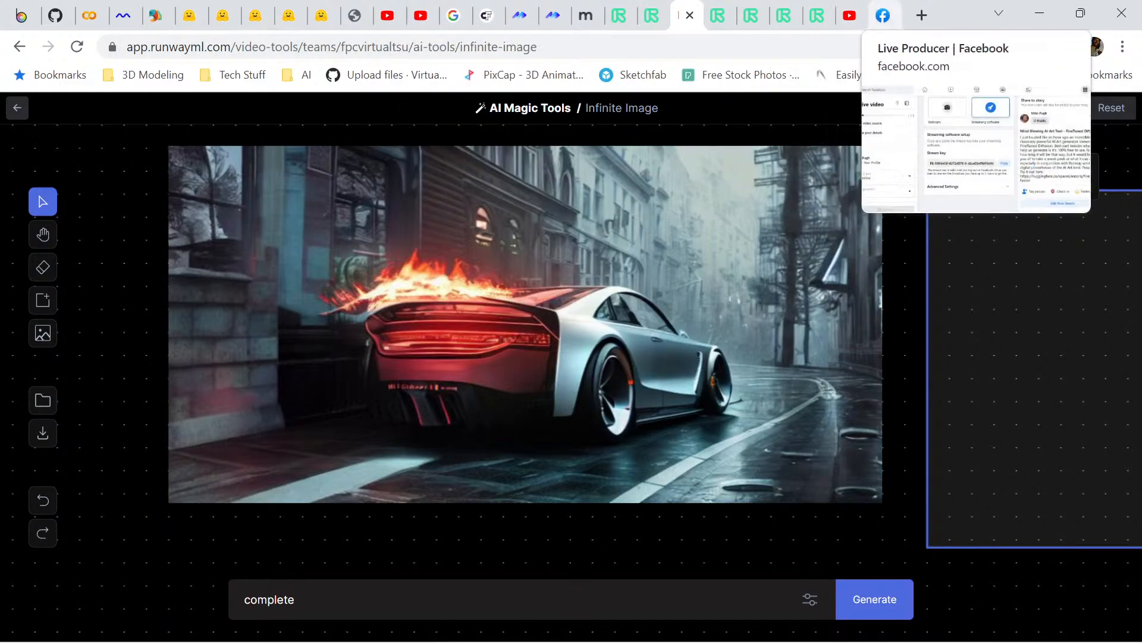
- Switch to Facebook Live Producer and start the live broadcast from the streaming software
{"action": "left_click", "coordinate": [883, 15]}
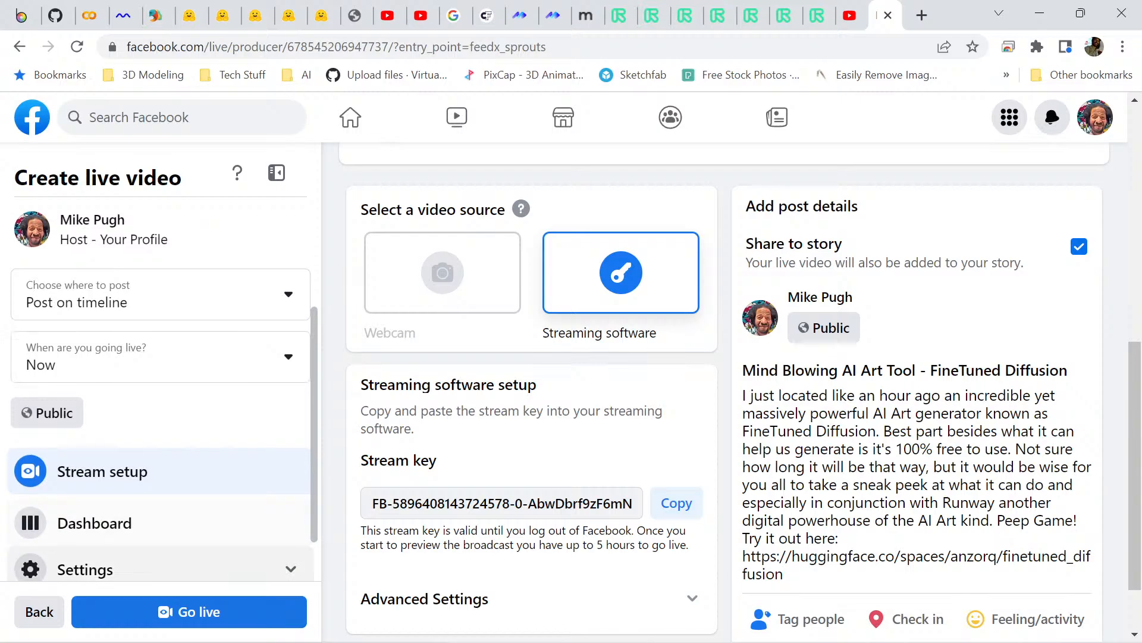
{"action": "left_click", "coordinate": [189, 612]}
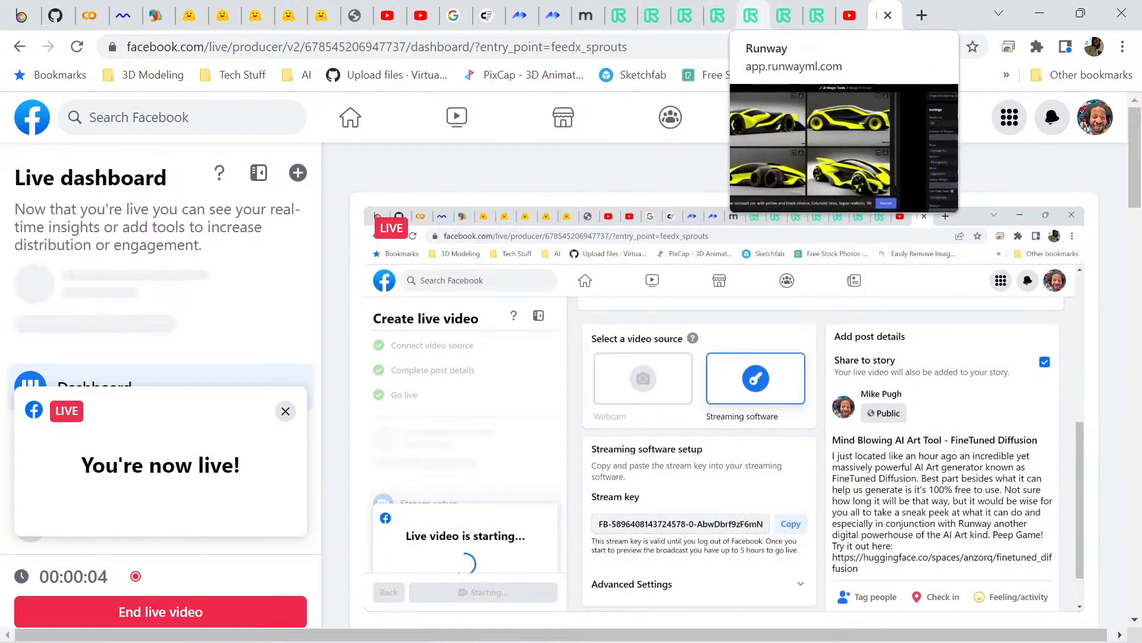
- Look through the open Runway asset and AI Magic Tools pages, ending on the Infinite Image canvas with the burning car
{"action": "left_click", "coordinate": [817, 15]}
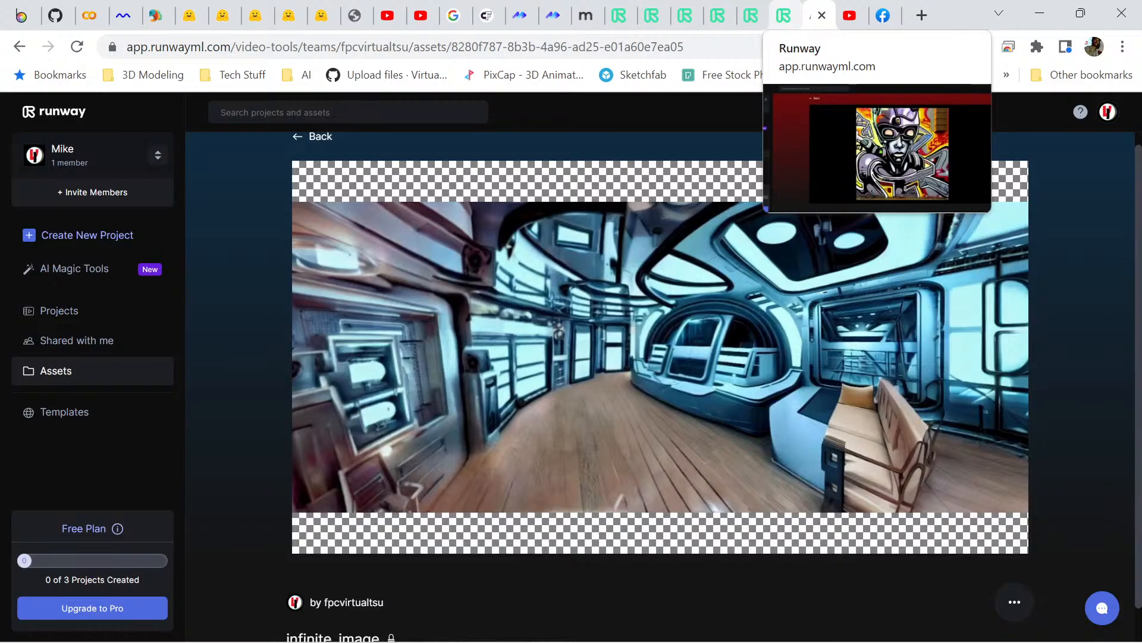
{"action": "left_click", "coordinate": [784, 14]}
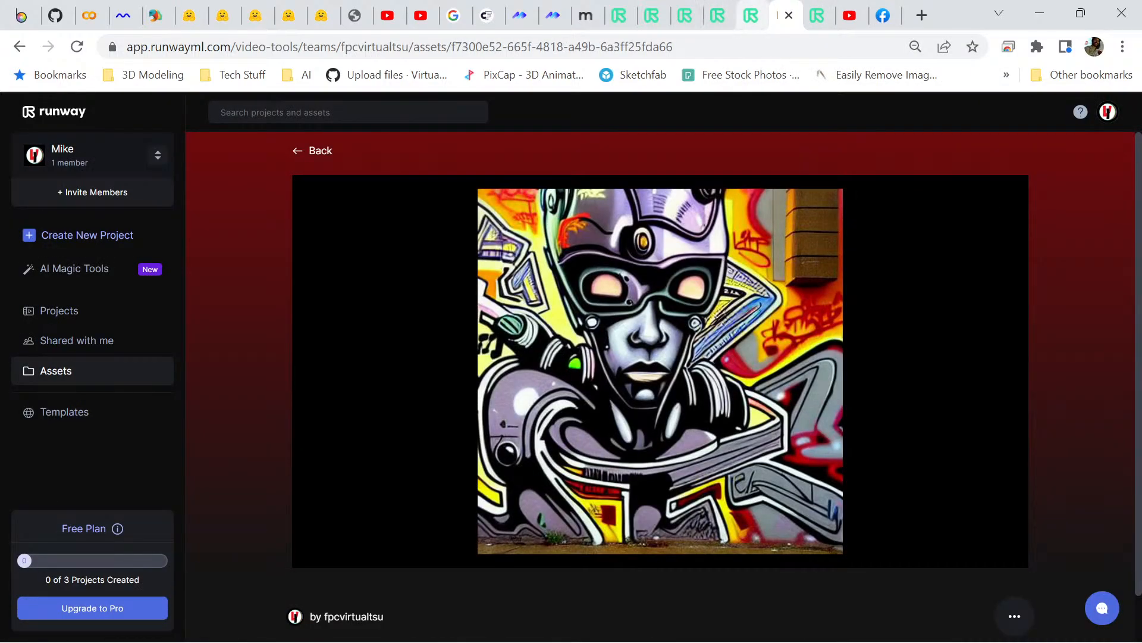
{"action": "left_click", "coordinate": [751, 15]}
{"action": "left_click", "coordinate": [717, 15]}
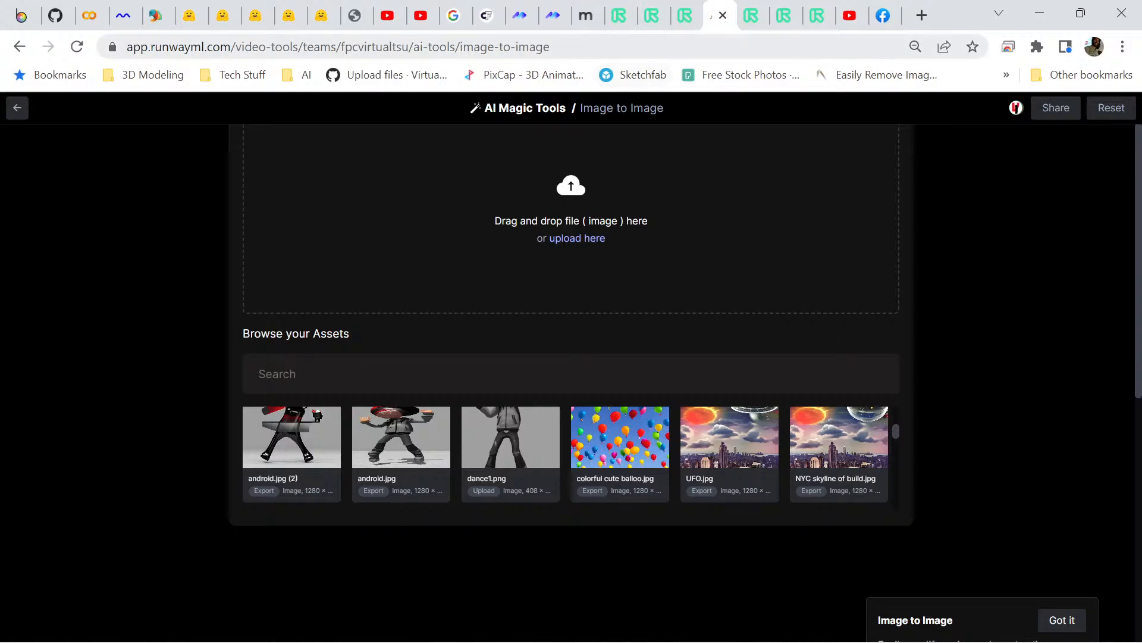
{"action": "left_click", "coordinate": [685, 15]}
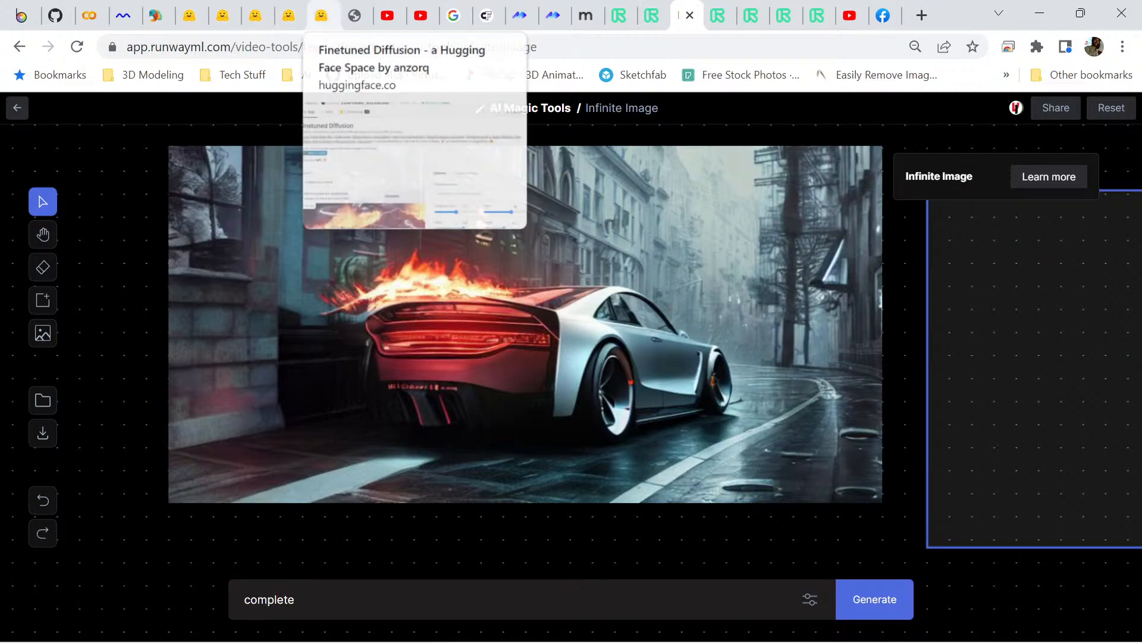
- Examine the Finetuned Diffusion space on Hugging Face, including its model, prompt, generation options and the generated concept car
{"action": "left_click", "coordinate": [322, 17]}
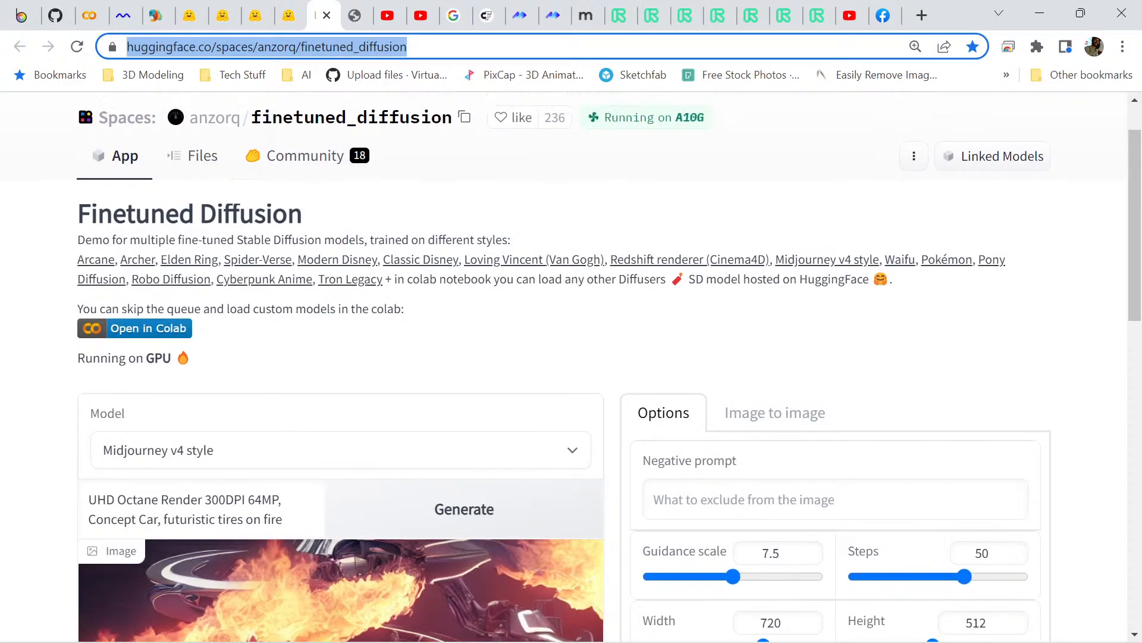
{"action": "scroll", "coordinate": [595, 357], "scroll_direction": "up", "scroll_amount": 1}
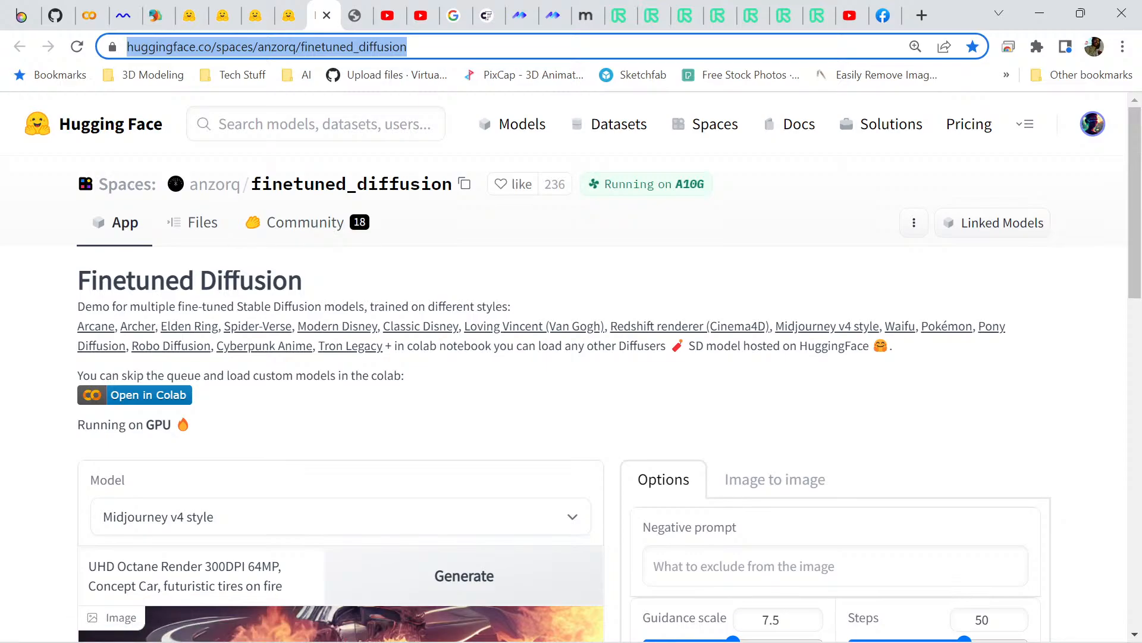
{"action": "scroll", "coordinate": [572, 367], "scroll_direction": "down", "scroll_amount": 7}
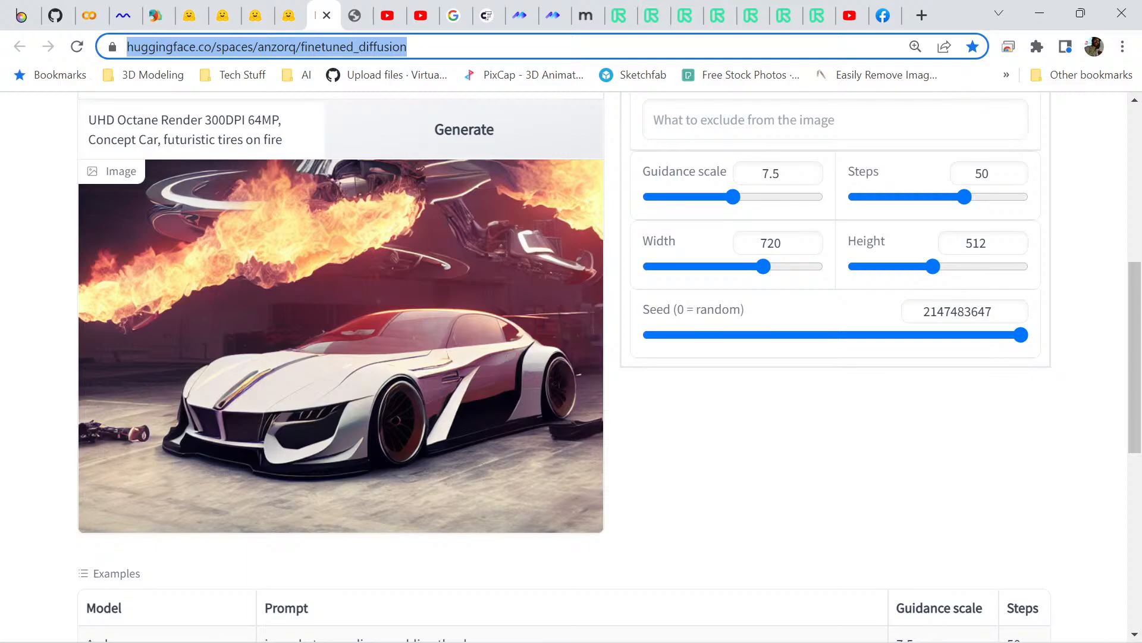
{"action": "scroll", "coordinate": [564, 368], "scroll_direction": "up", "scroll_amount": 2}
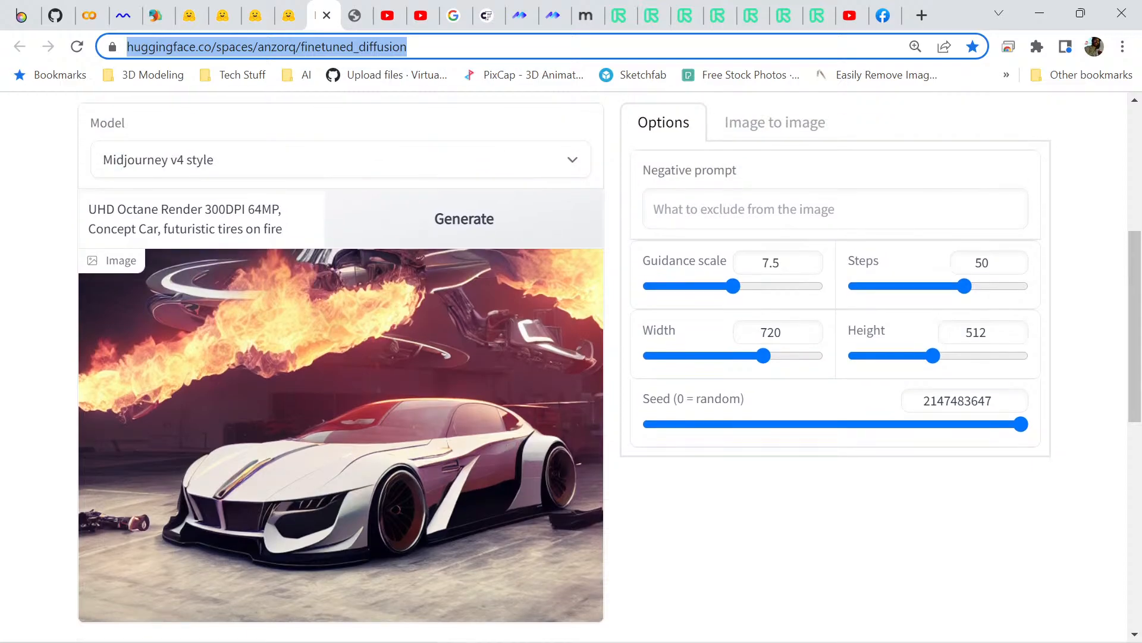
{"action": "scroll", "coordinate": [564, 368], "scroll_direction": "down", "scroll_amount": 2}
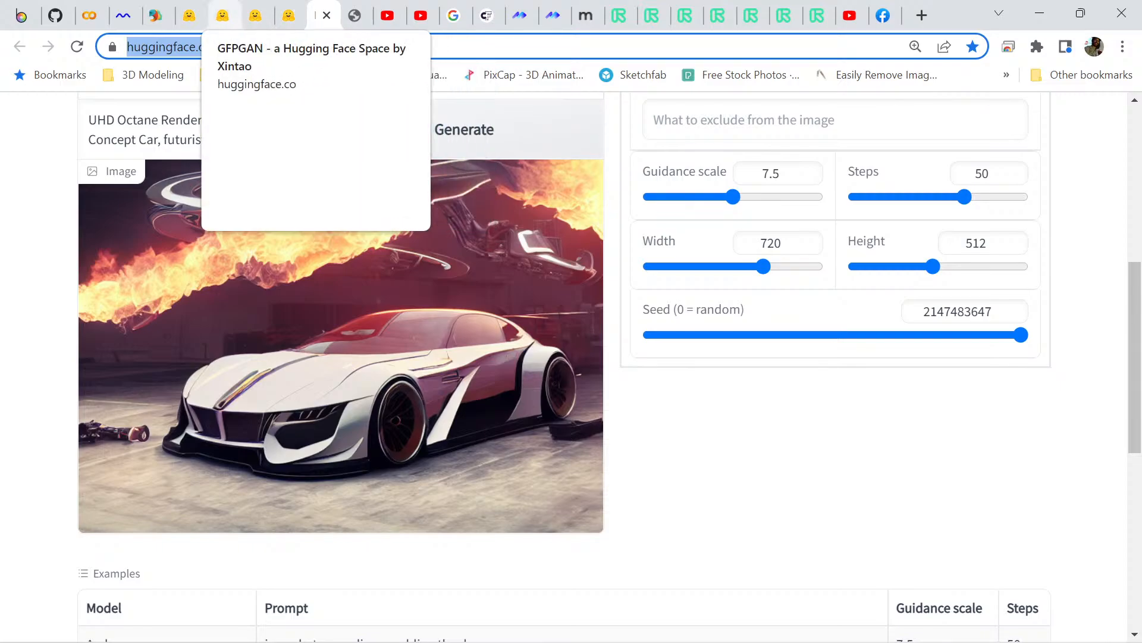
- Switch to the GFPGAN space on Hugging Face and bring up the AI Hotrods folder
{"action": "left_click", "coordinate": [223, 15]}
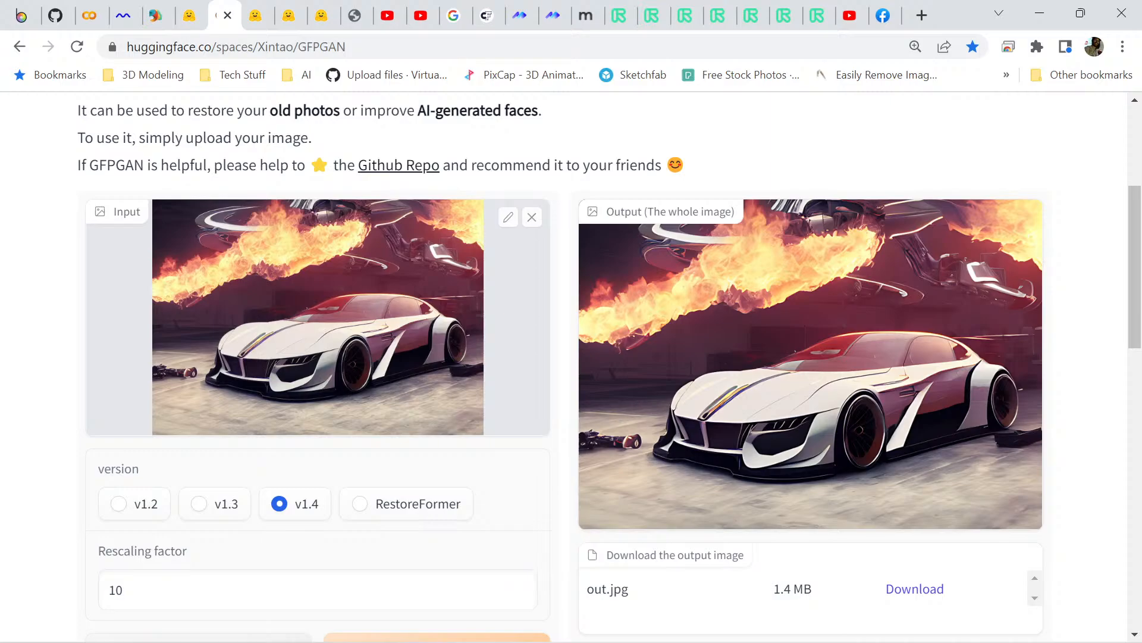
{"action": "mouse_move", "coordinate": [381, 621]}
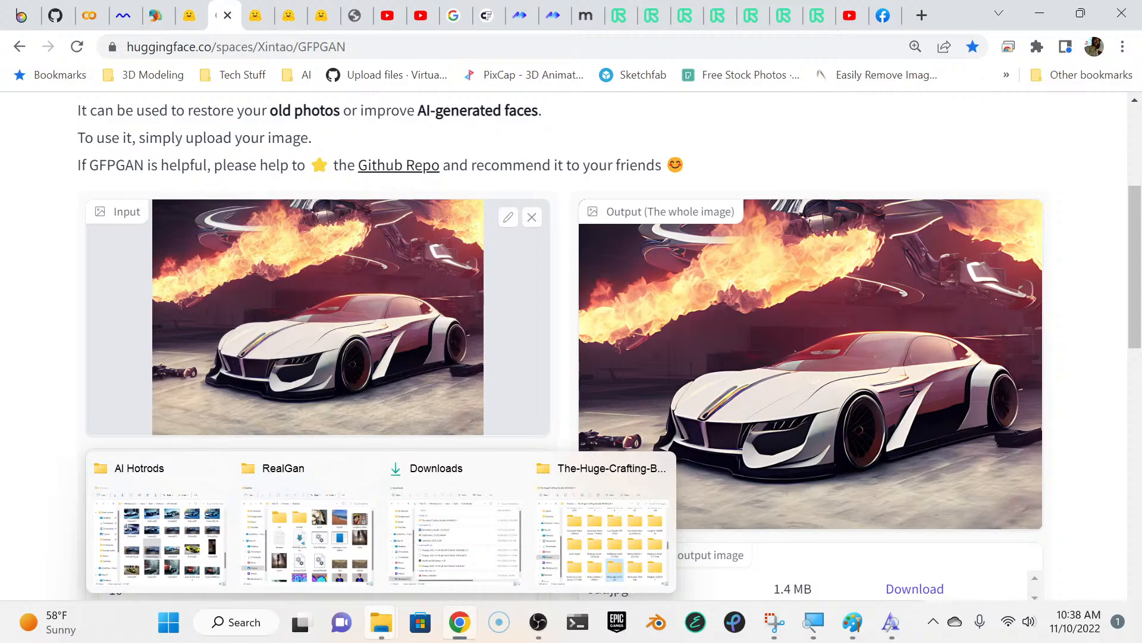
{"action": "left_click", "coordinate": [159, 533]}
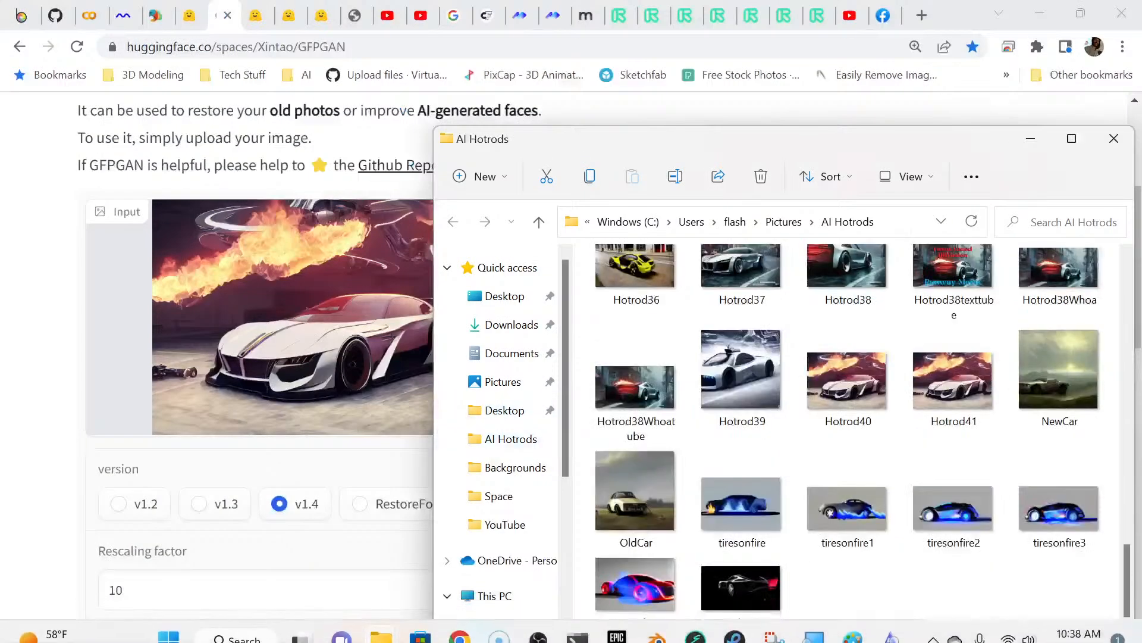
{"action": "right_click", "coordinate": [952, 417]}
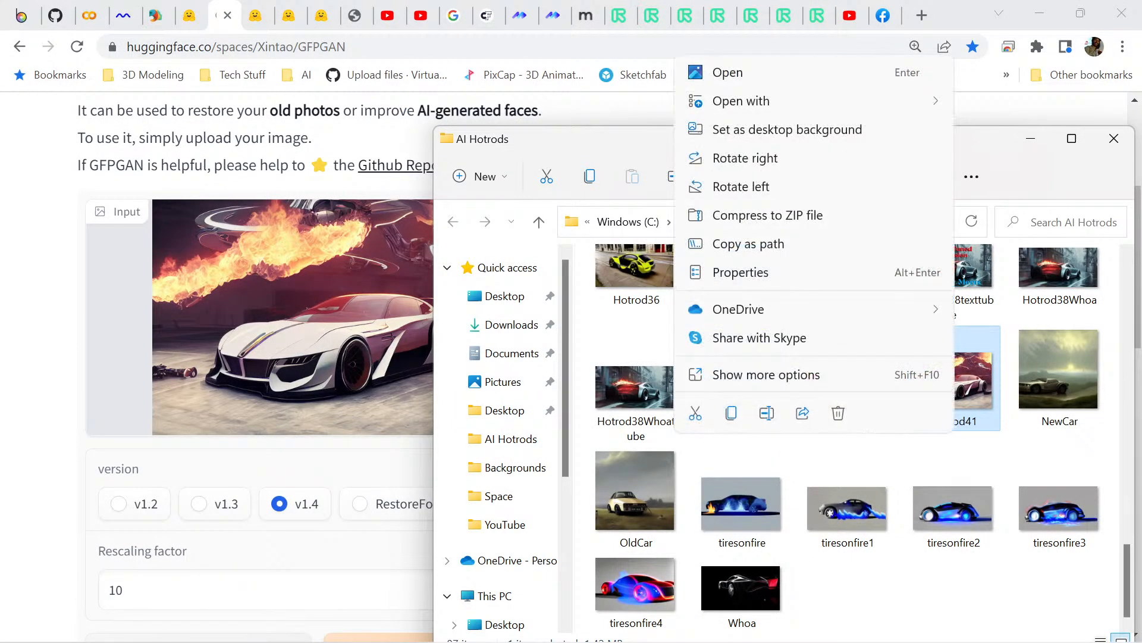
{"action": "key", "text": "Escape"}
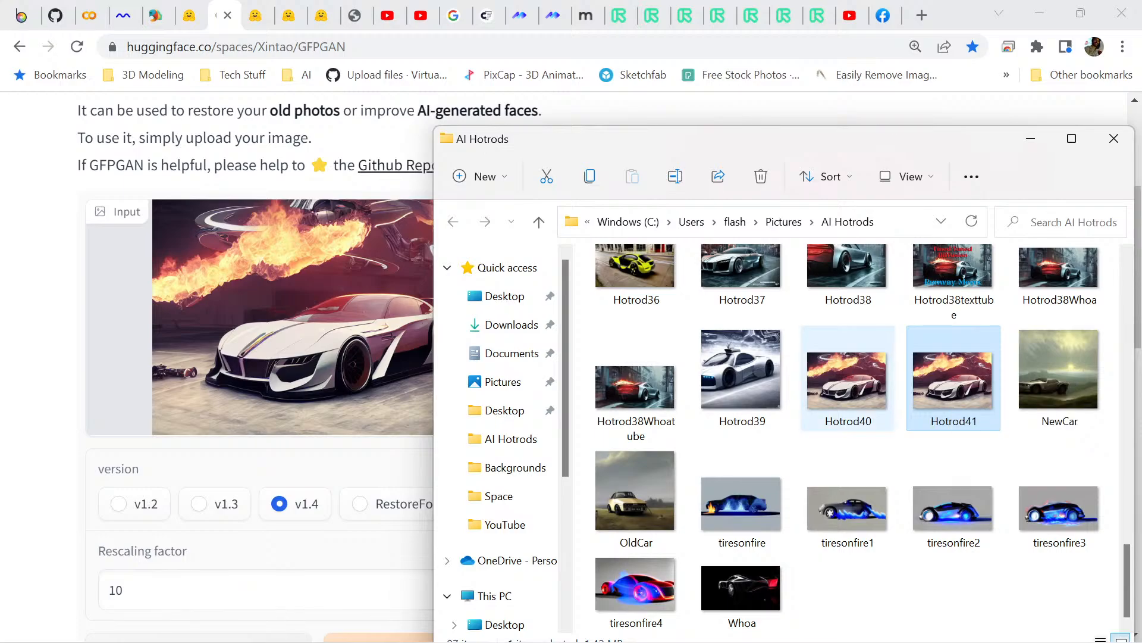
{"action": "right_click", "coordinate": [760, 318]}
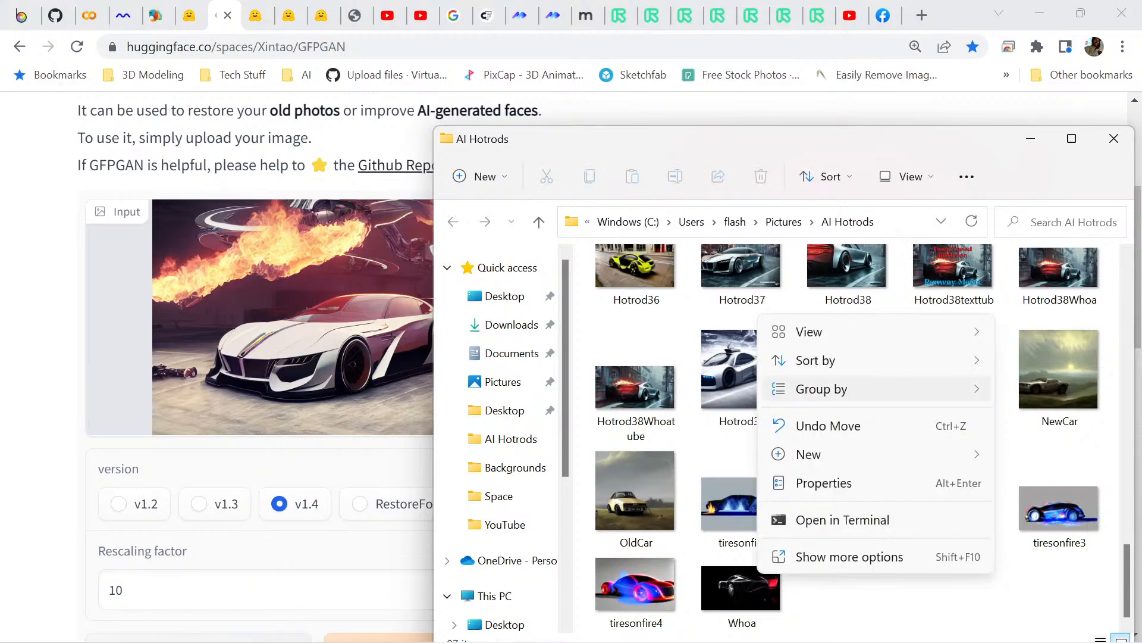
{"action": "mouse_move", "coordinate": [822, 388]}
{"action": "left_click", "coordinate": [958, 378]}
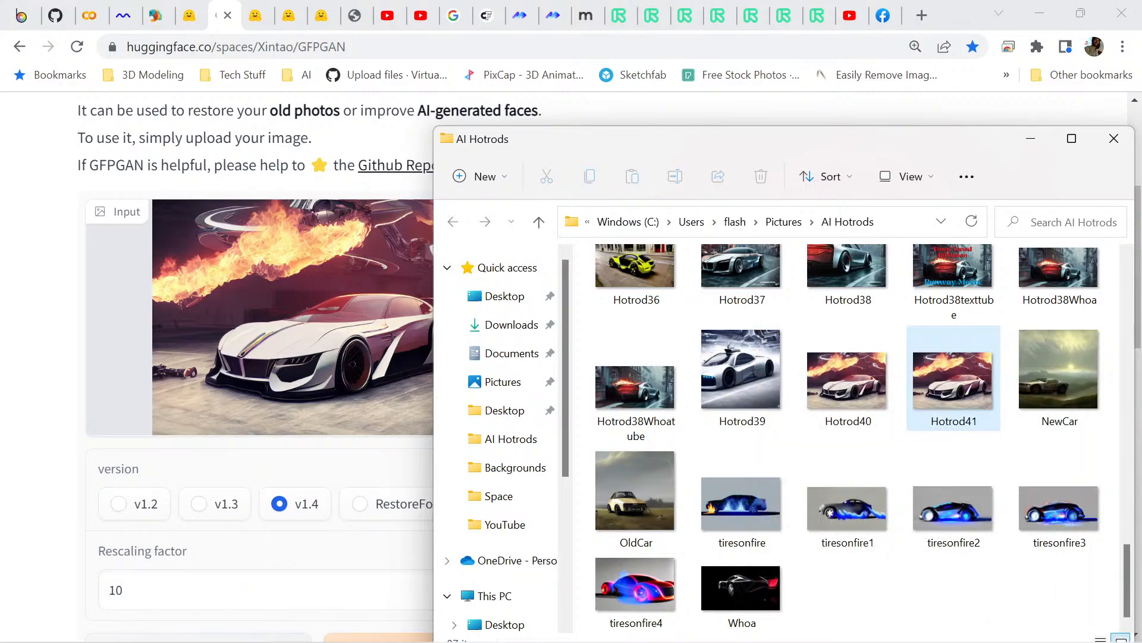
- Open the Hotrod41 image from the AI Hotrods folder in Photos and maximize the viewer
{"action": "right_click", "coordinate": [958, 378]}
{"action": "mouse_move", "coordinate": [857, 292]}
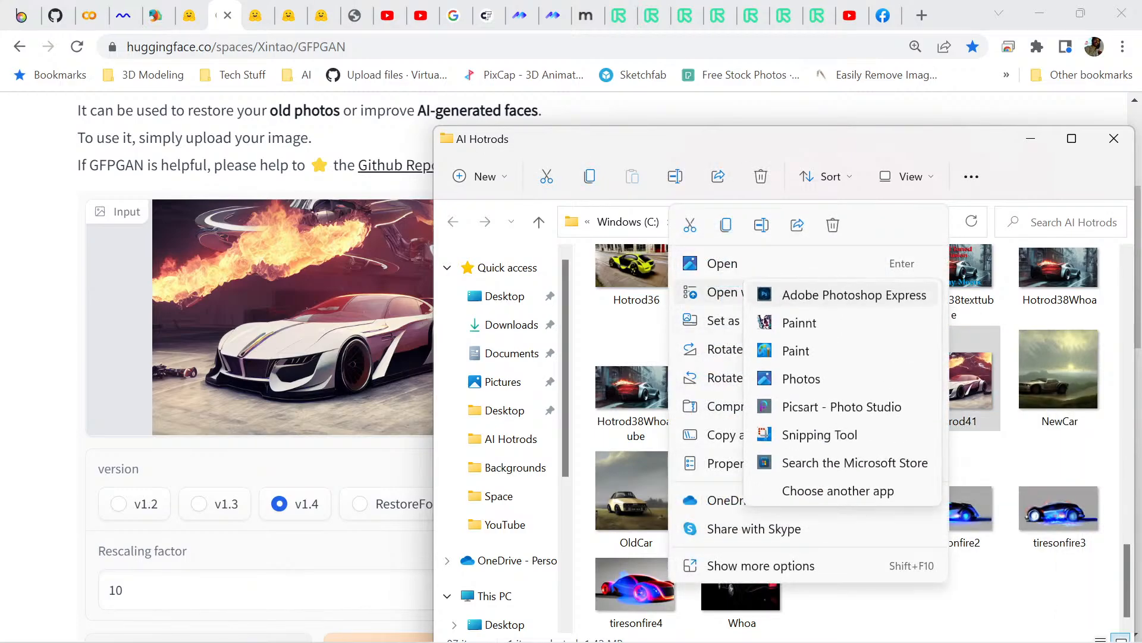
{"action": "left_click", "coordinate": [845, 377]}
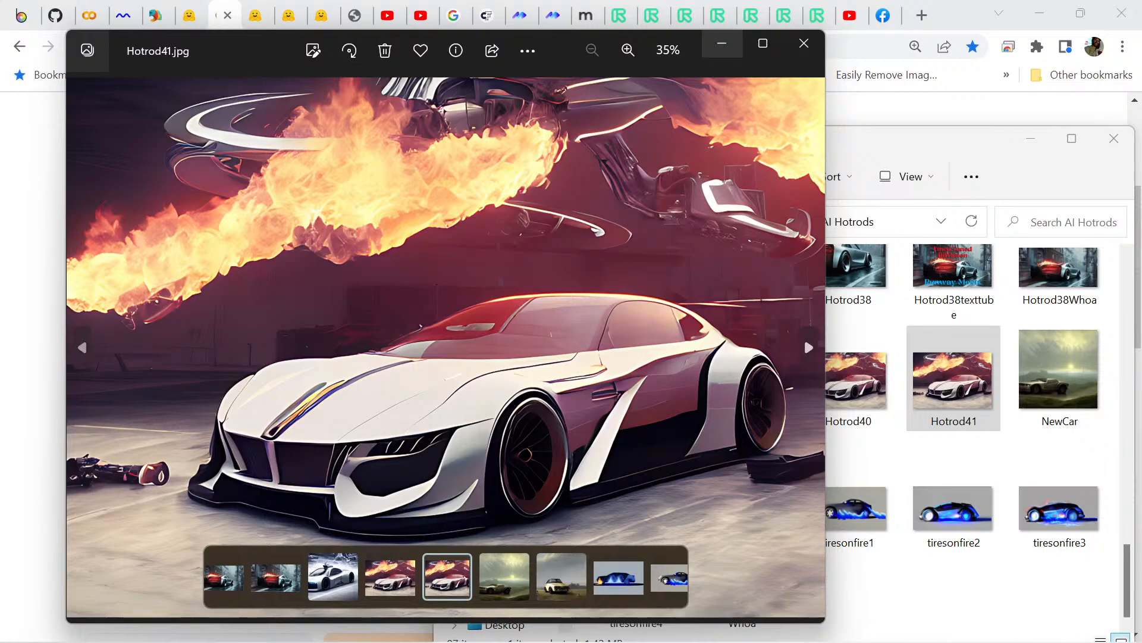
{"action": "left_click", "coordinate": [763, 42]}
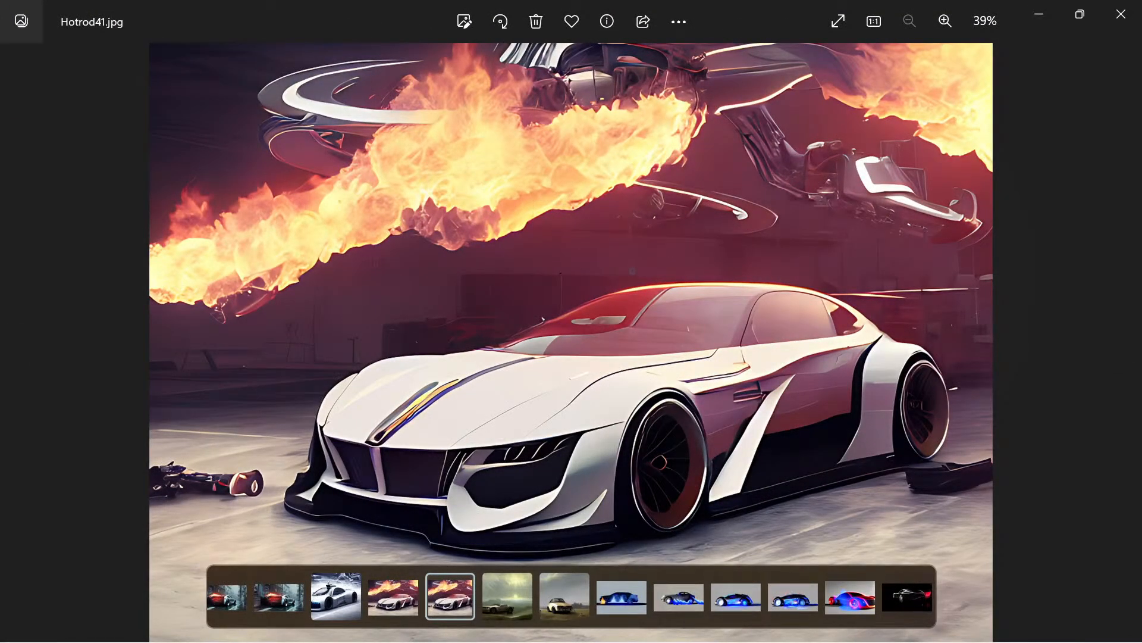
- Inspect Hotrod41.jpg up close, compare it with Hotrod40.png and return to Hotrod41.jpg
{"action": "left_click", "coordinate": [946, 21]}
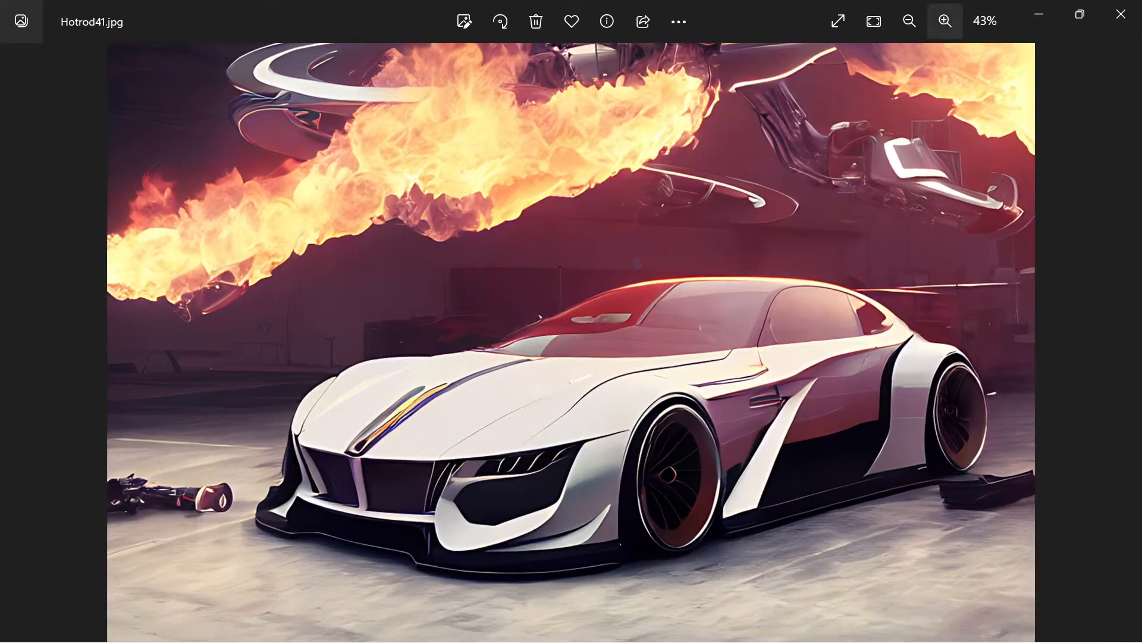
{"action": "left_click", "coordinate": [945, 21]}
{"action": "left_click", "coordinate": [945, 21]}
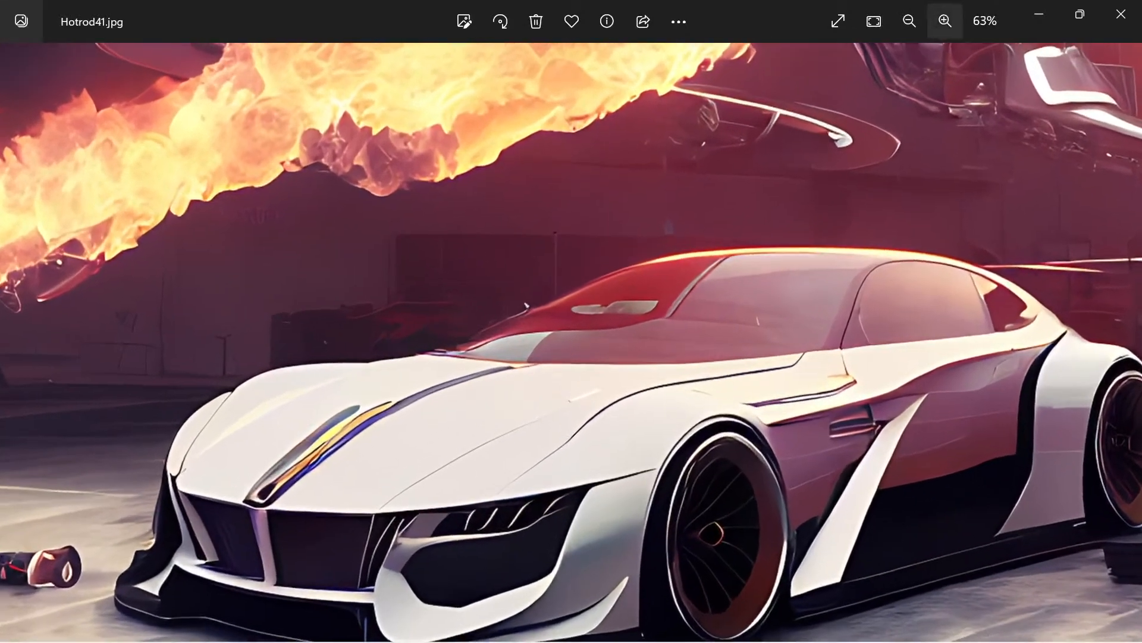
{"action": "left_click", "coordinate": [909, 21]}
{"action": "scroll", "coordinate": [572, 343], "scroll_direction": "down", "scroll_amount": 2}
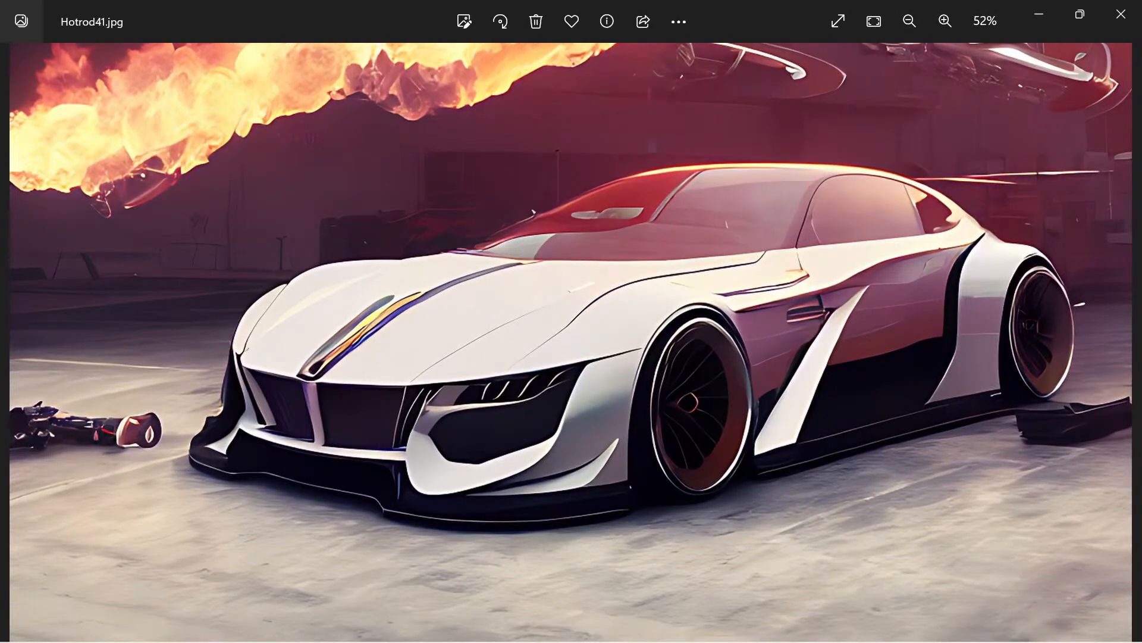
{"action": "scroll", "coordinate": [571, 343], "scroll_direction": "up", "scroll_amount": 1}
{"action": "key", "text": "Left"}
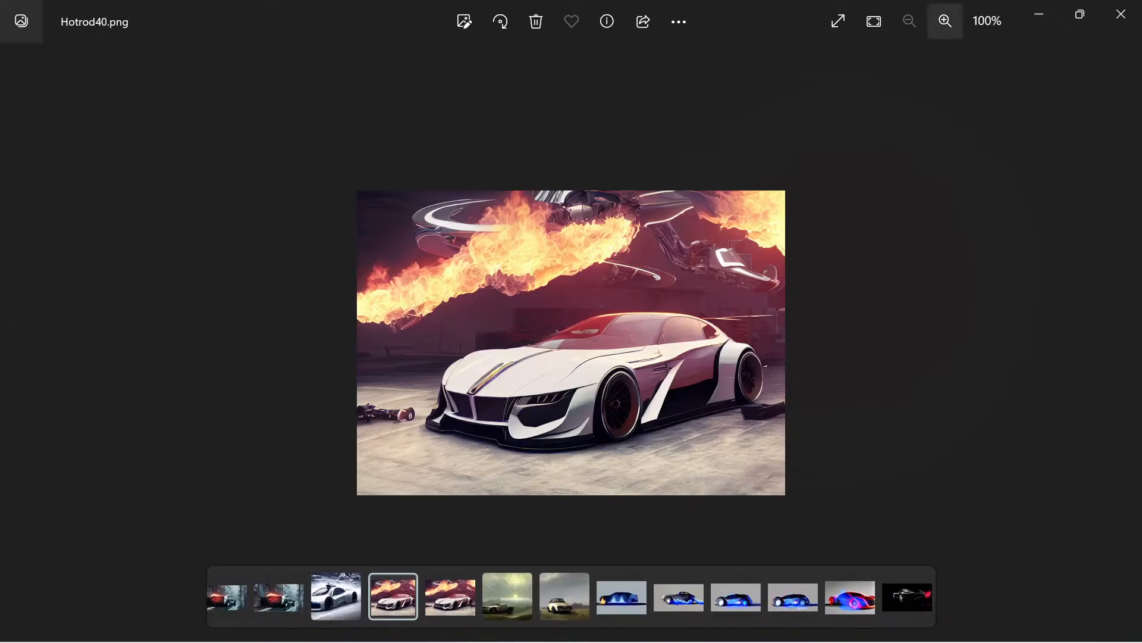
{"action": "left_click", "coordinate": [450, 595]}
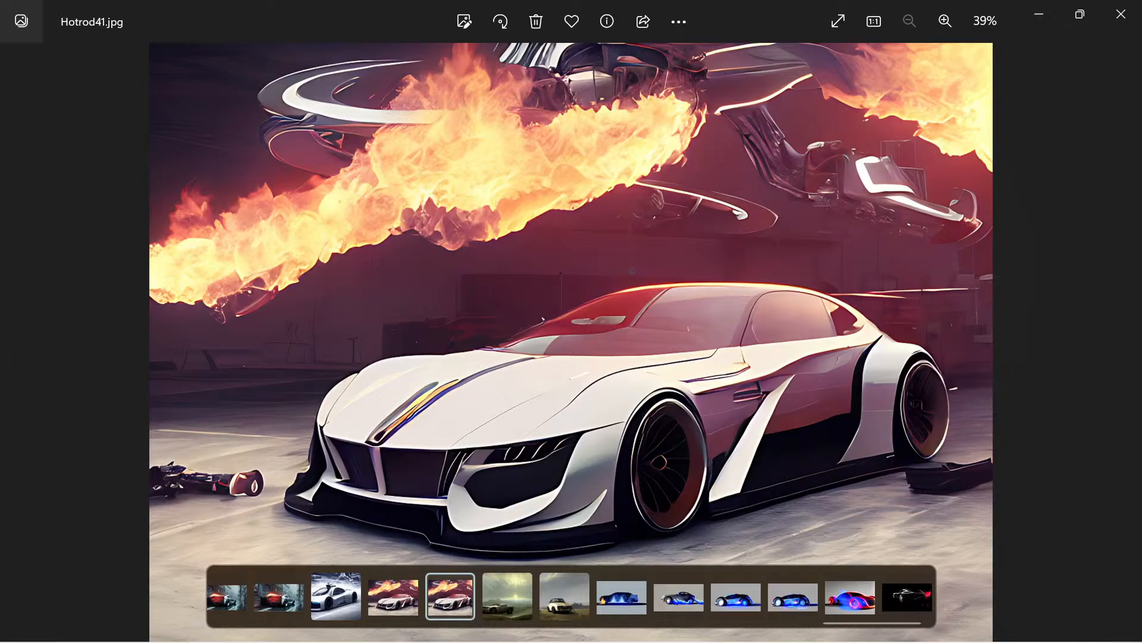
- Examine the car body, wheels, flames and background machinery of Hotrod41.jpg at higher magnification
{"action": "left_click", "coordinate": [946, 21]}
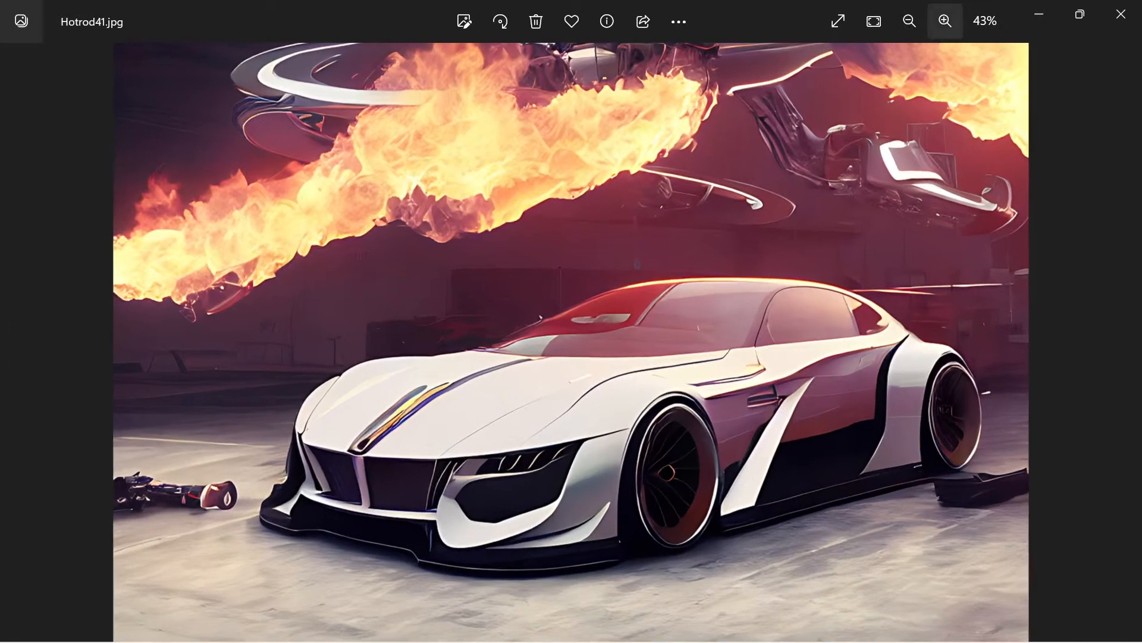
{"action": "left_click", "coordinate": [946, 20]}
{"action": "left_click", "coordinate": [946, 21]}
{"action": "left_click", "coordinate": [945, 21]}
{"action": "left_click_drag", "start_coordinate": [517, 284], "coordinate": [554, 142]}
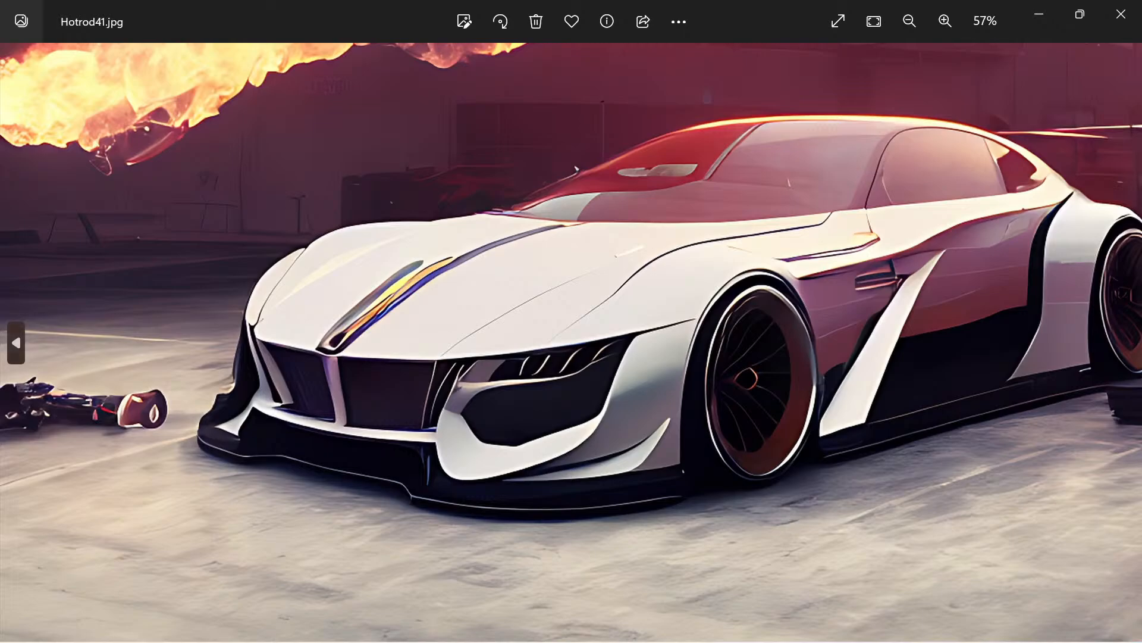
{"action": "scroll", "coordinate": [572, 343], "scroll_direction": "up", "scroll_amount": 5}
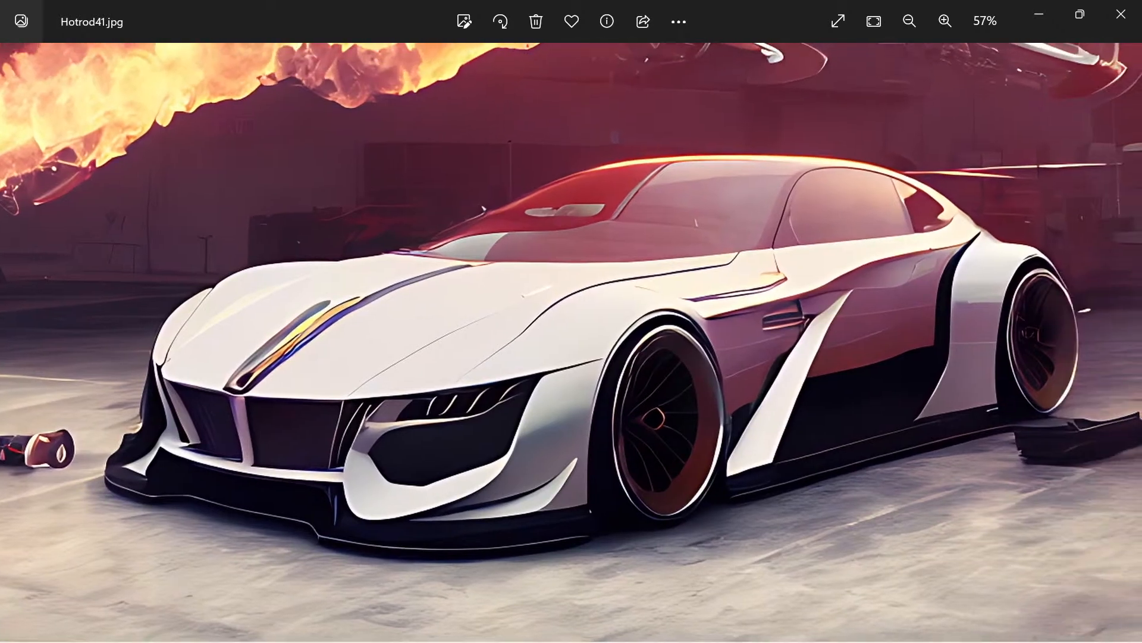
{"action": "scroll", "coordinate": [571, 342], "scroll_direction": "down", "scroll_amount": 1}
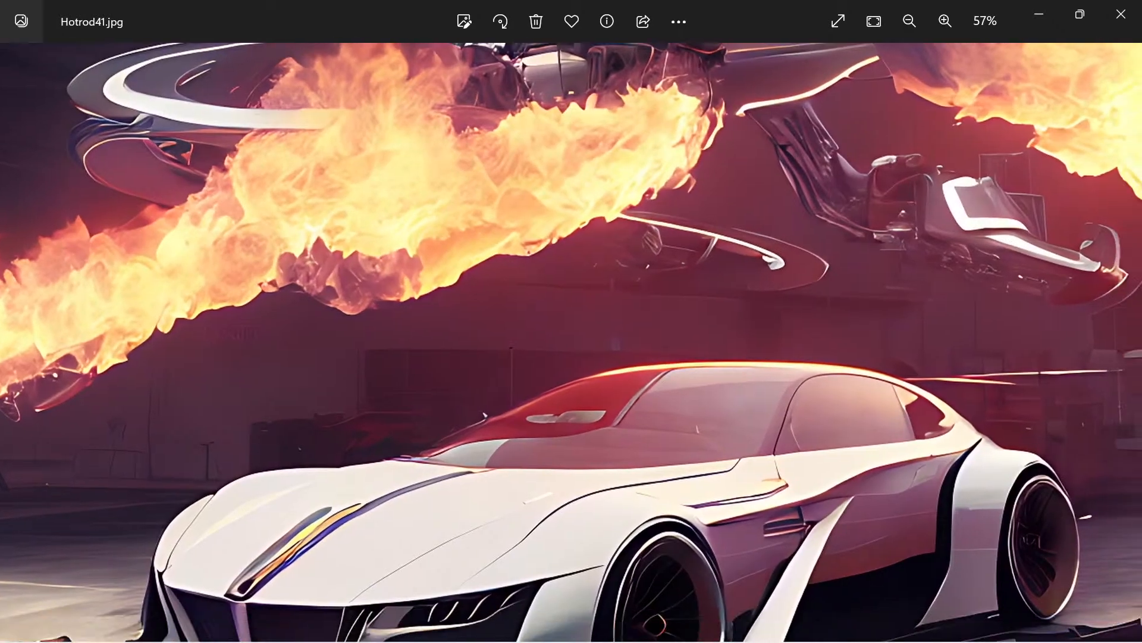
{"action": "scroll", "coordinate": [572, 342], "scroll_direction": "left", "scroll_amount": 2}
{"action": "scroll", "coordinate": [571, 343], "scroll_direction": "right", "scroll_amount": 2}
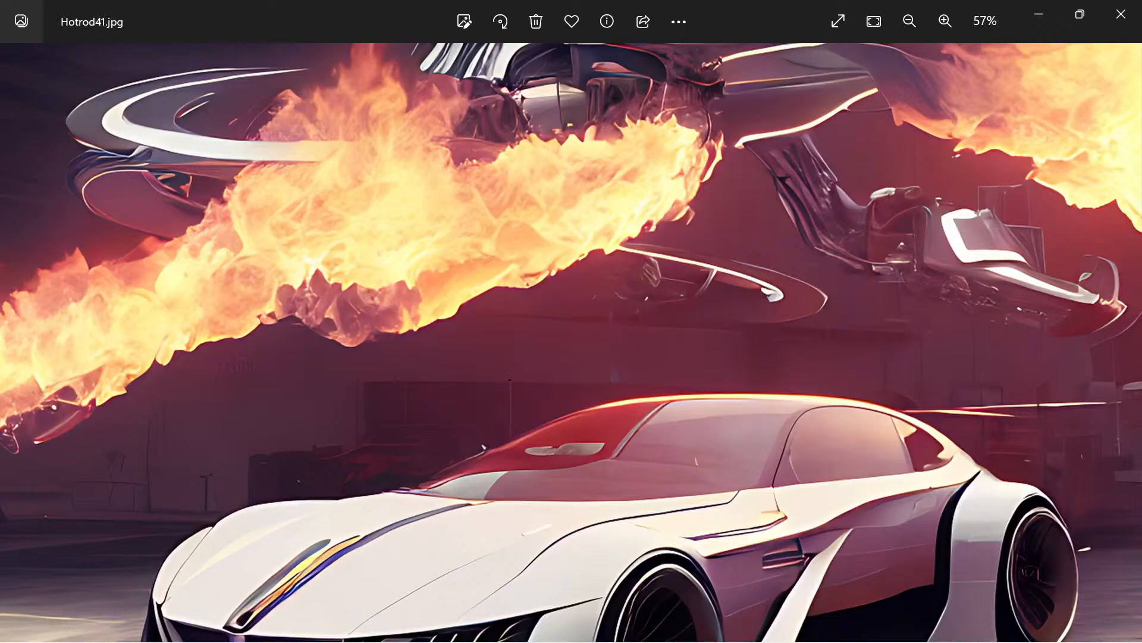
{"action": "scroll", "coordinate": [571, 343], "scroll_direction": "down", "scroll_amount": 3}
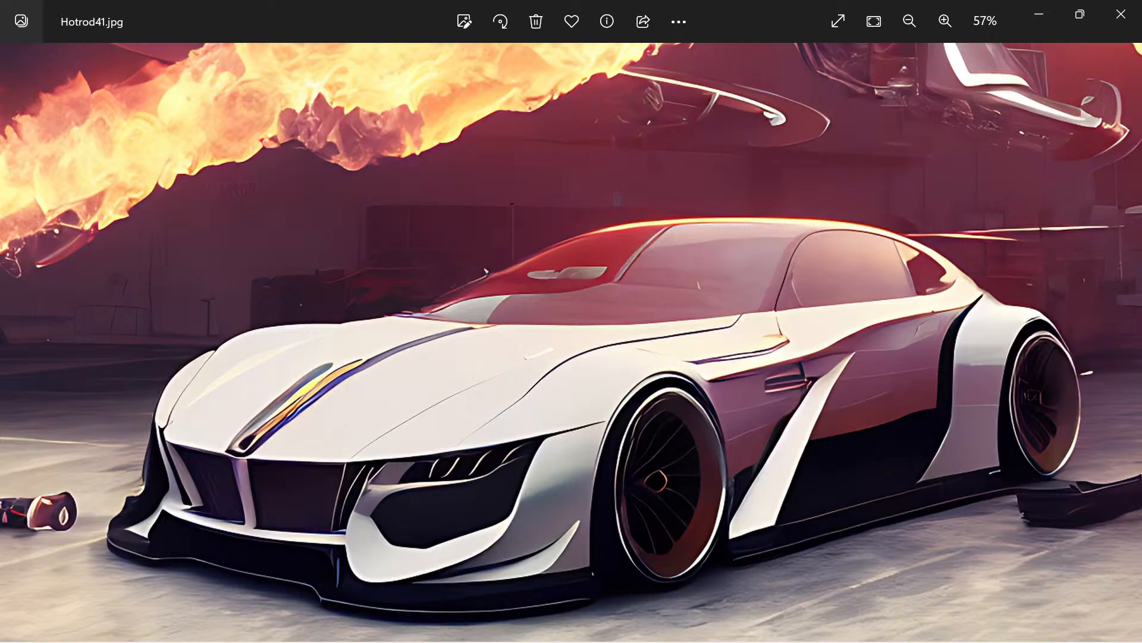
- Restore the full view of Hotrod41.jpg, then minimize Photos and the AI Hotrods folder to return to the GFPGAN page
{"action": "key", "text": "ctrl+minus"}
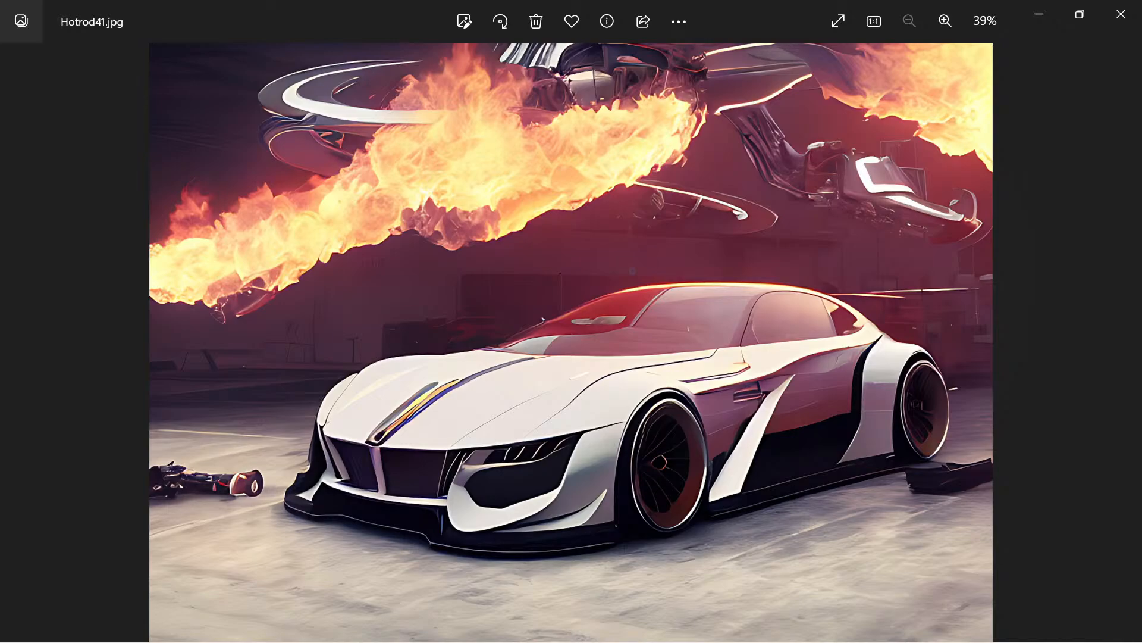
{"action": "left_click", "coordinate": [1040, 13]}
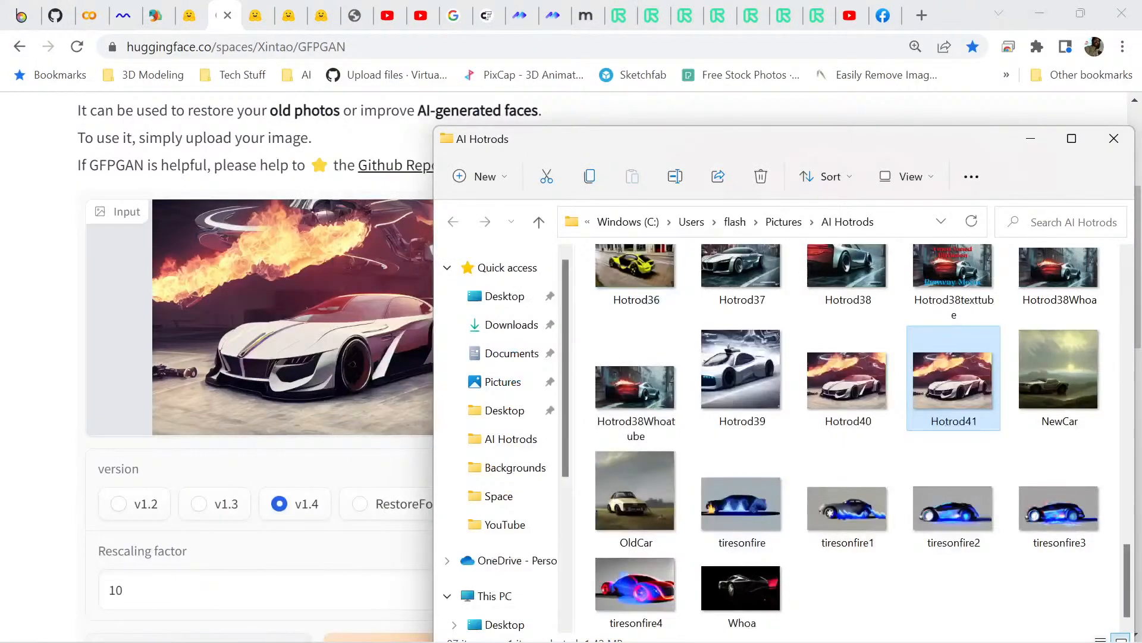
{"action": "left_click", "coordinate": [1031, 138]}
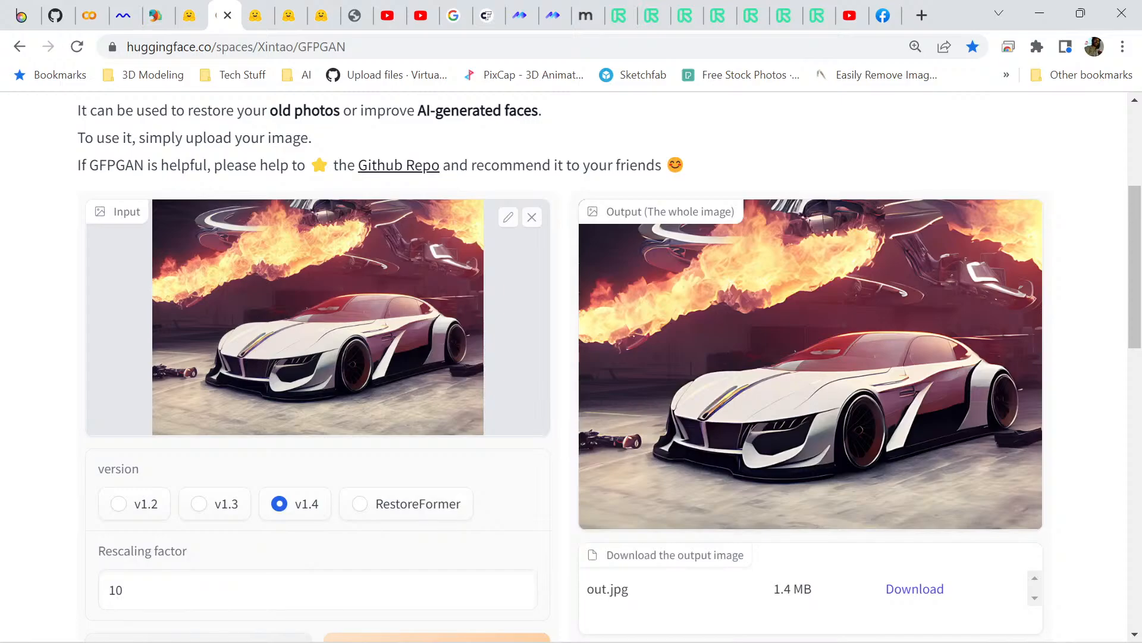
{"action": "scroll", "coordinate": [571, 357], "scroll_direction": "up", "scroll_amount": 3}
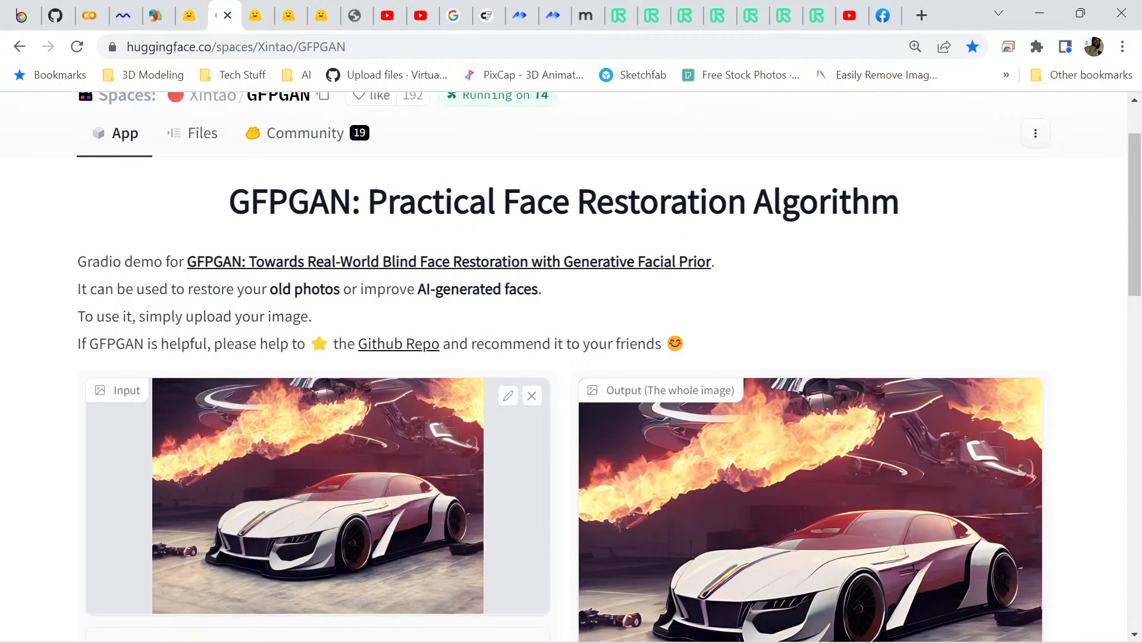
{"action": "scroll", "coordinate": [571, 357], "scroll_direction": "down", "scroll_amount": 3}
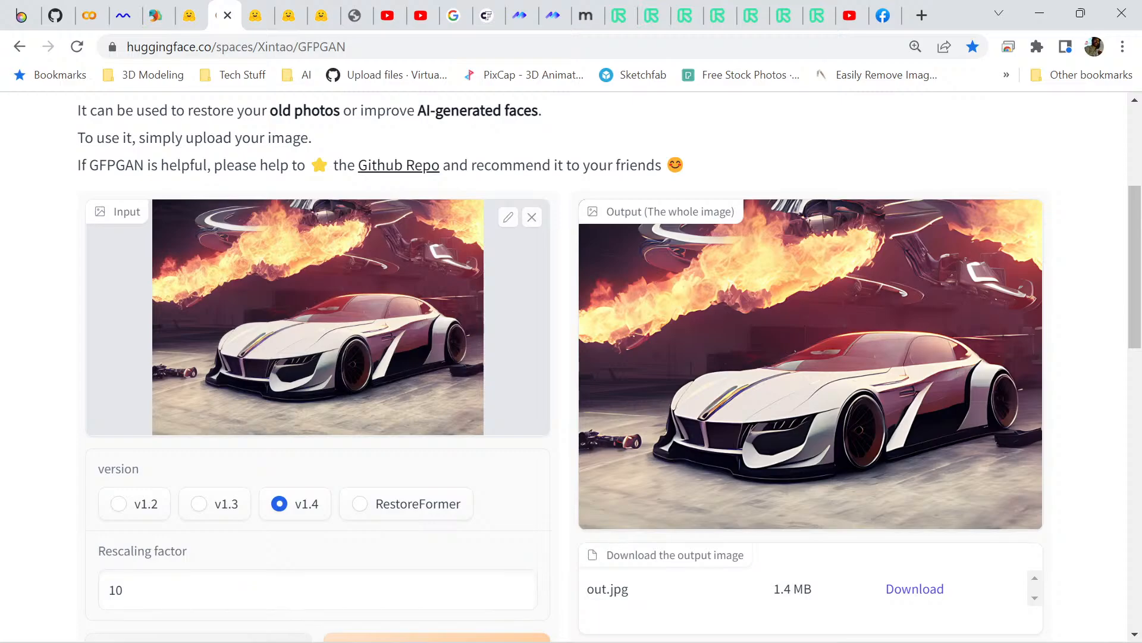
{"action": "scroll", "coordinate": [572, 357], "scroll_direction": "up", "scroll_amount": 3}
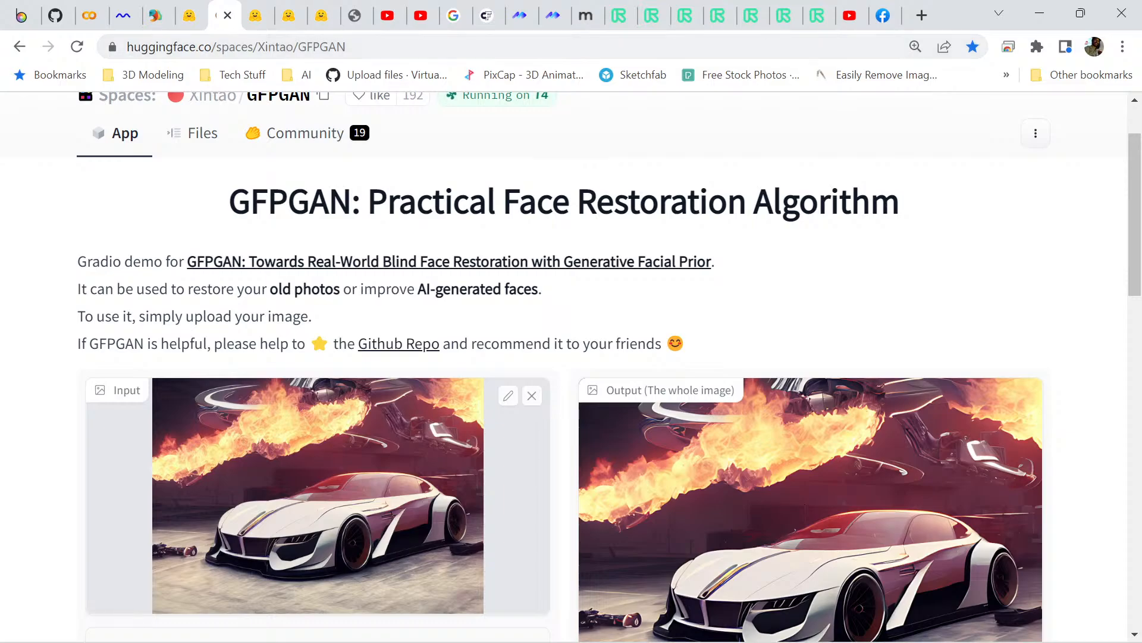
- Switch to Runway's Infinite Image canvas and examine the extended street scene around the flaming car
{"action": "mouse_move", "coordinate": [783, 15]}
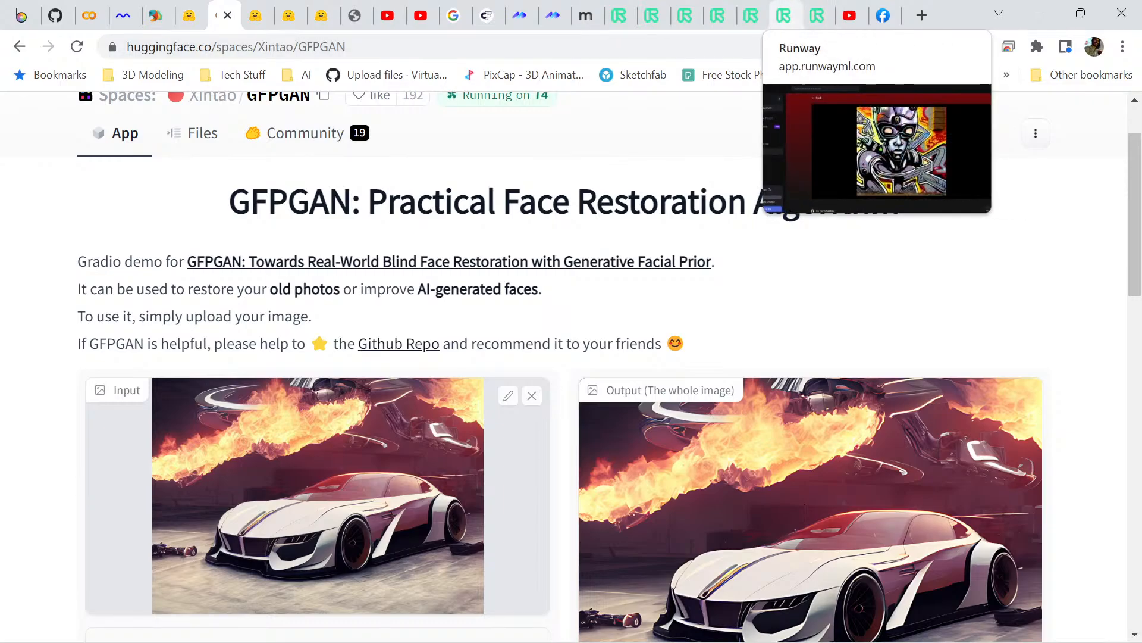
{"action": "left_click", "coordinate": [684, 15]}
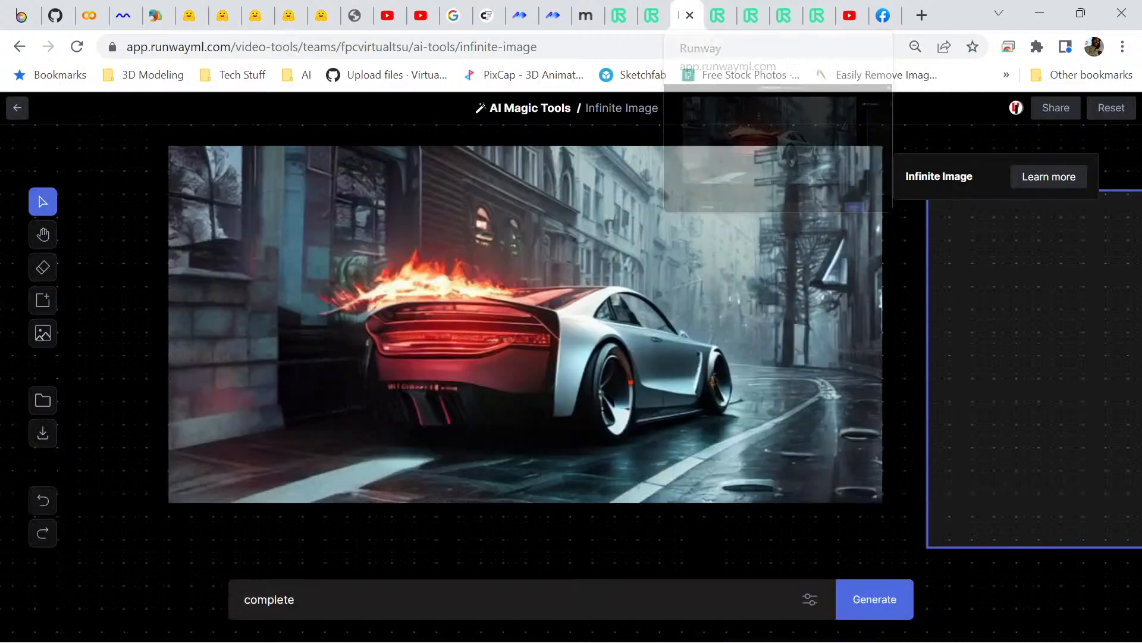
{"action": "scroll", "coordinate": [527, 378], "scroll_direction": "up", "scroll_amount": 2}
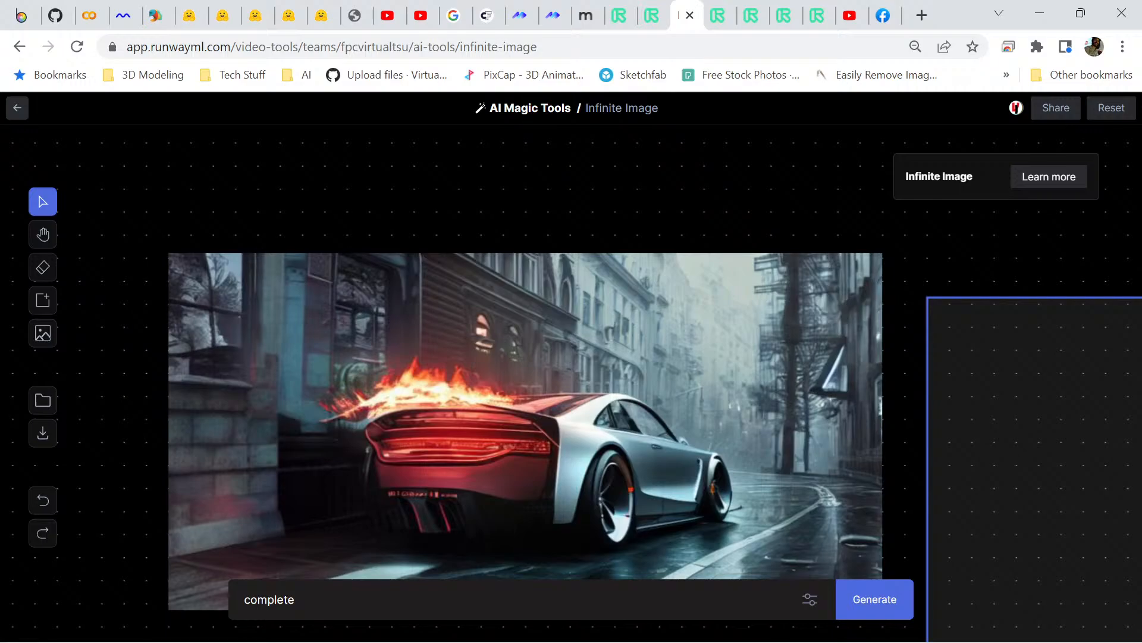
{"action": "scroll", "coordinate": [527, 377], "scroll_direction": "down", "scroll_amount": 2}
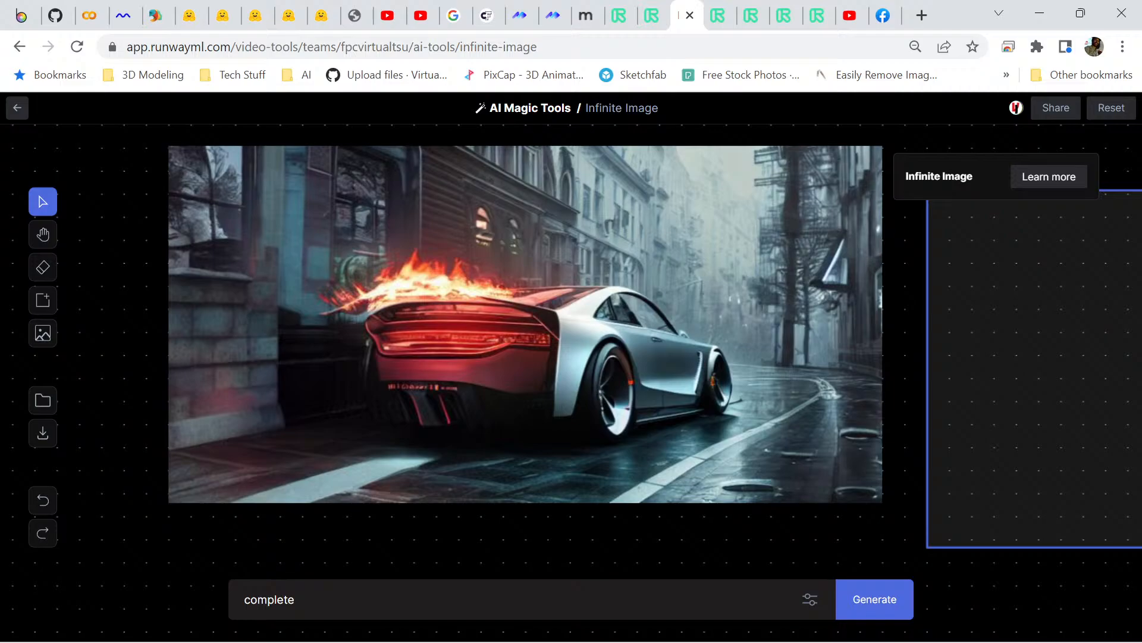
{"action": "scroll", "coordinate": [526, 377], "scroll_direction": "up", "scroll_amount": 2}
{"action": "scroll", "coordinate": [526, 378], "scroll_direction": "down", "scroll_amount": 2}
- Open the Hotrod38 image from the AI Hotrods folder in Photos
{"action": "key", "text": "ctrl+a"}
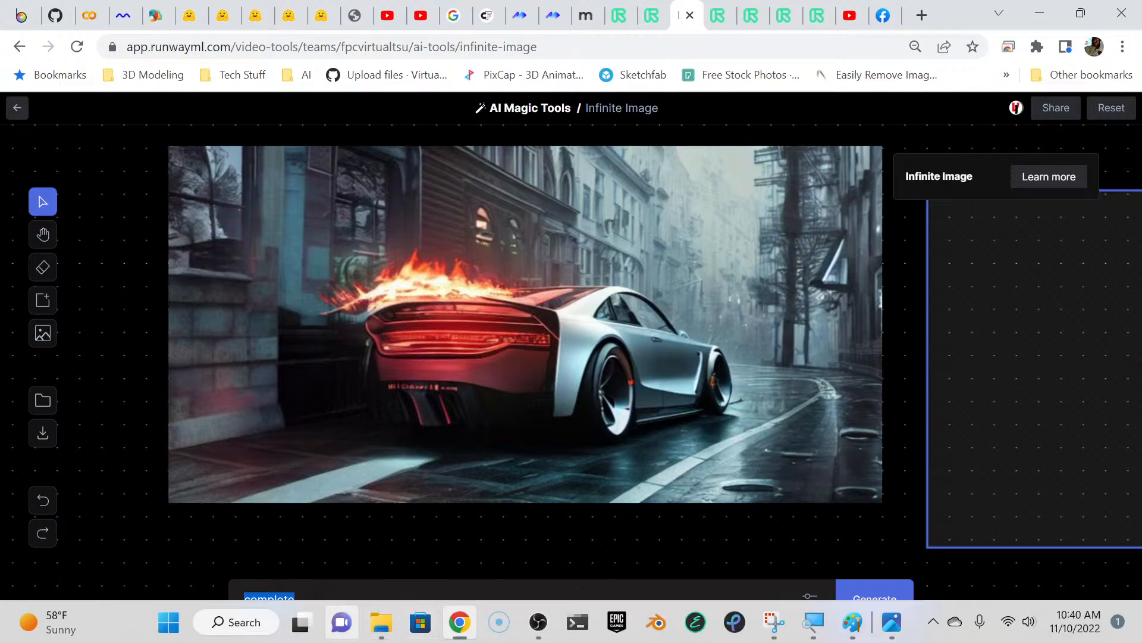
{"action": "mouse_move", "coordinate": [380, 622]}
{"action": "left_click", "coordinate": [159, 524]}
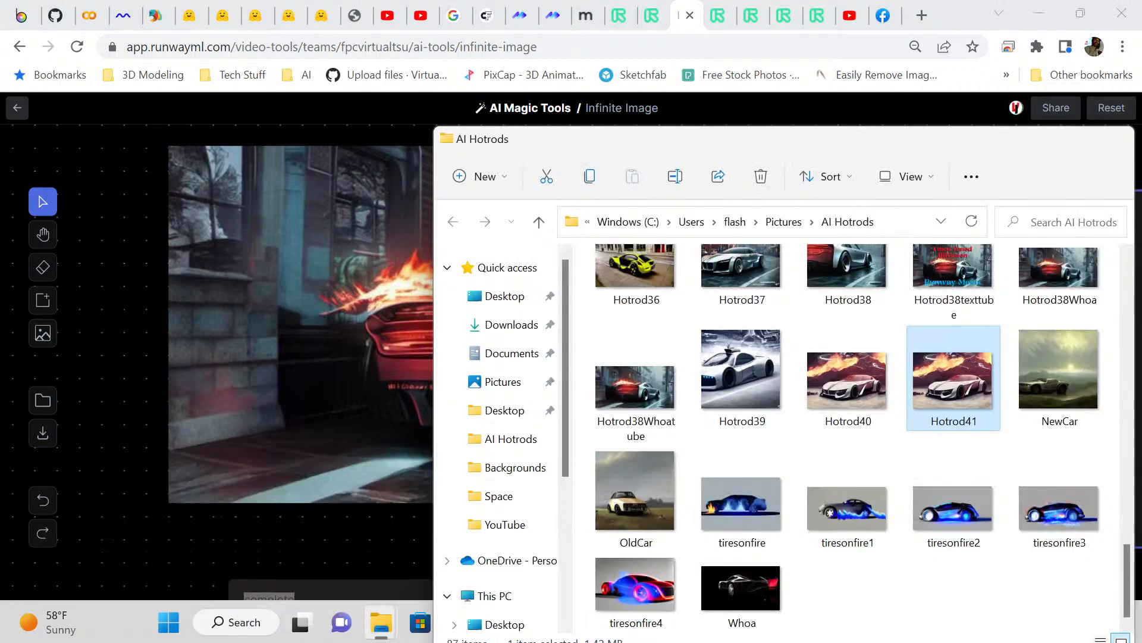
{"action": "scroll", "coordinate": [848, 381], "scroll_direction": "up", "scroll_amount": 2}
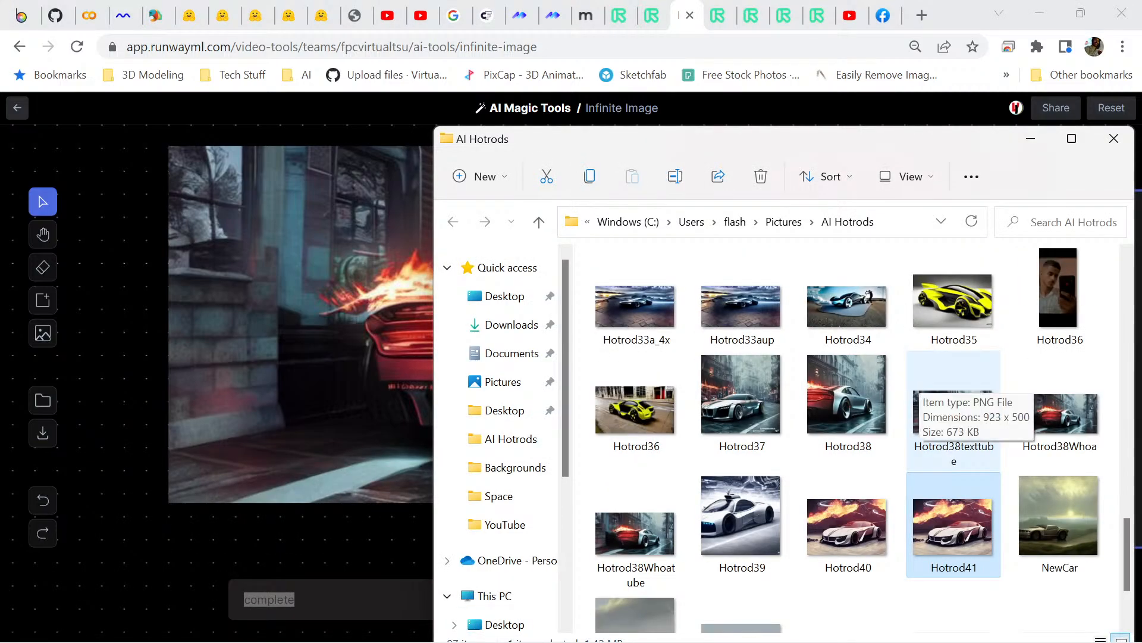
{"action": "left_click", "coordinate": [848, 399]}
{"action": "right_click", "coordinate": [839, 441]}
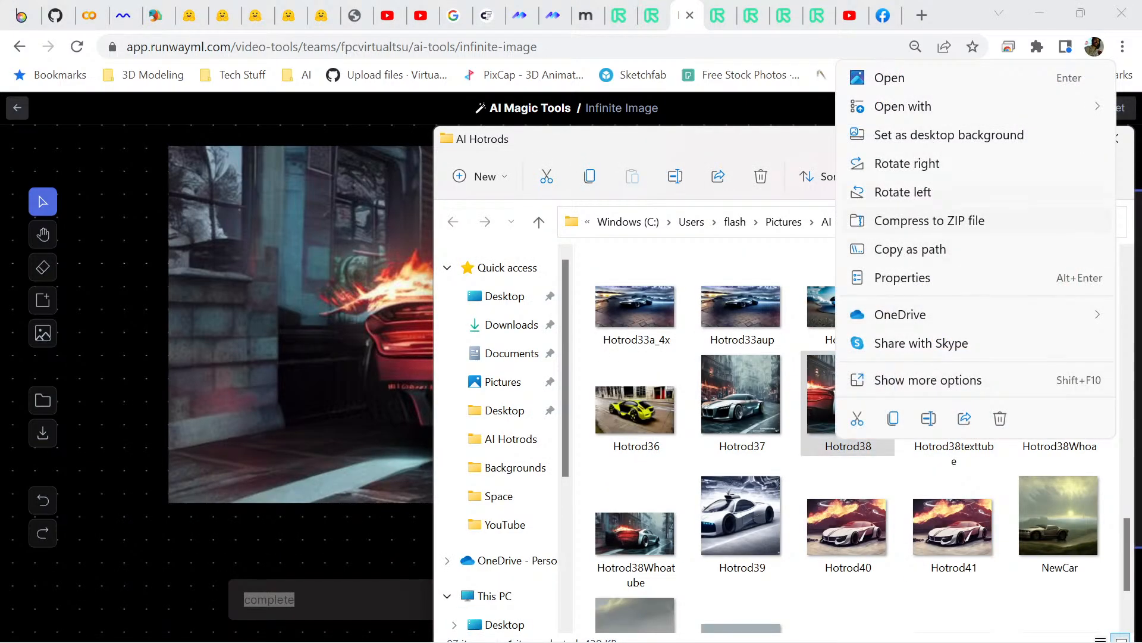
{"action": "mouse_move", "coordinate": [887, 107]}
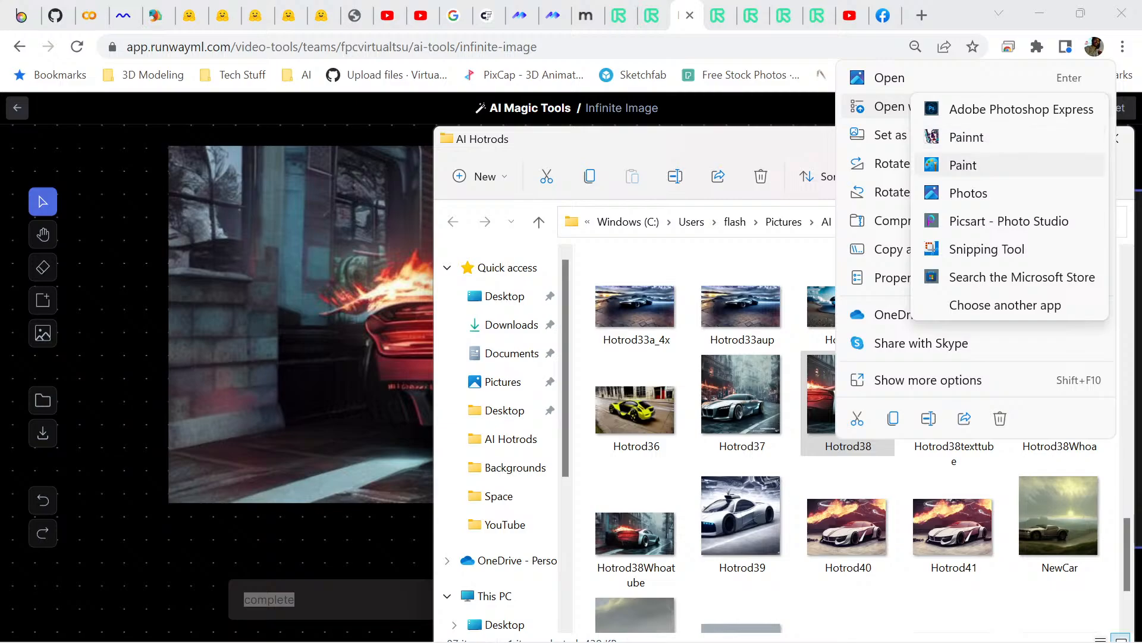
{"action": "left_click", "coordinate": [969, 193]}
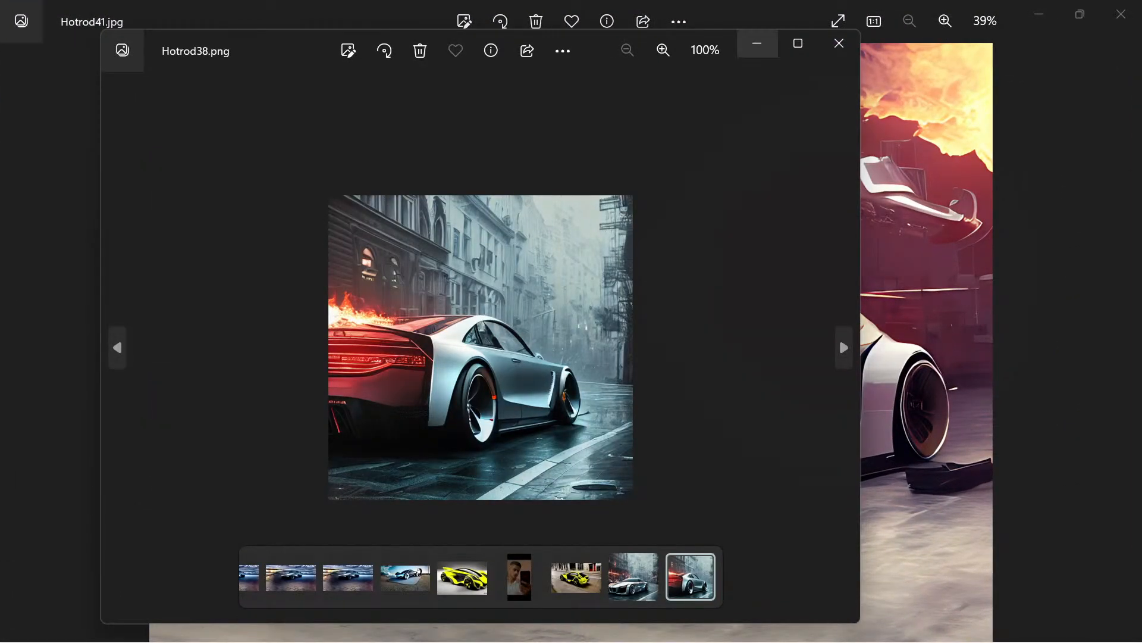
- Maximize the Hotrod38.png viewer and examine the cropped car rear, flames, wheels and street at higher magnification
{"action": "left_click", "coordinate": [663, 50]}
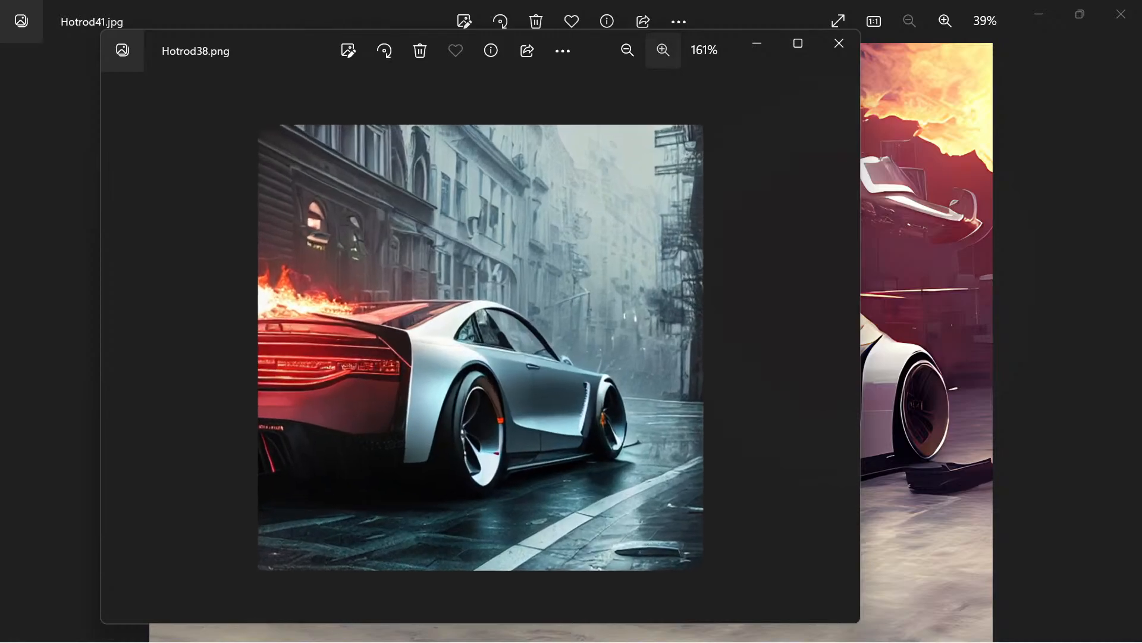
{"action": "left_click", "coordinate": [664, 50]}
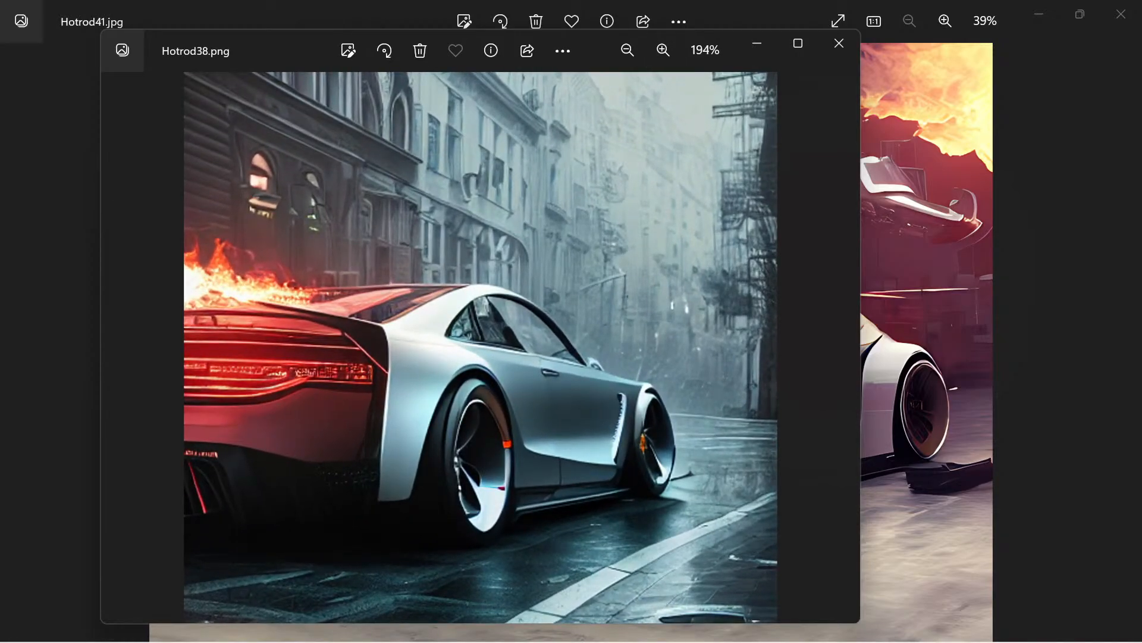
{"action": "left_click", "coordinate": [798, 43]}
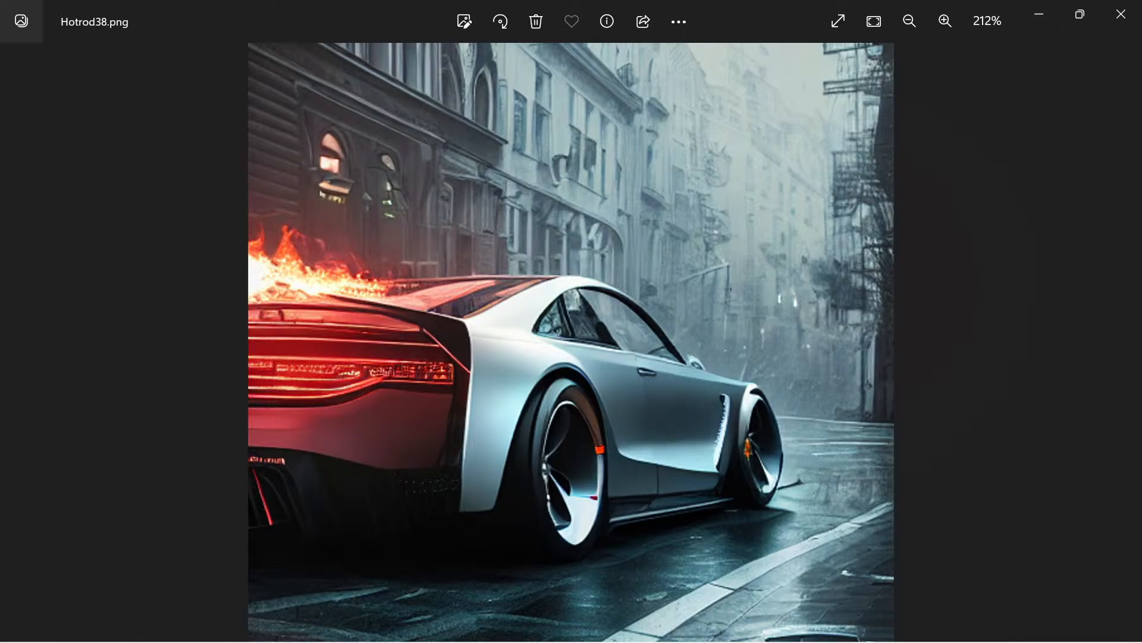
{"action": "key", "text": "ctrl+minus"}
{"action": "key", "text": "ctrl+plus"}
{"action": "key", "text": "ctrl+plus"}
{"action": "key", "text": "ctrl+plus"}
{"action": "key", "text": "ctrl+minus"}
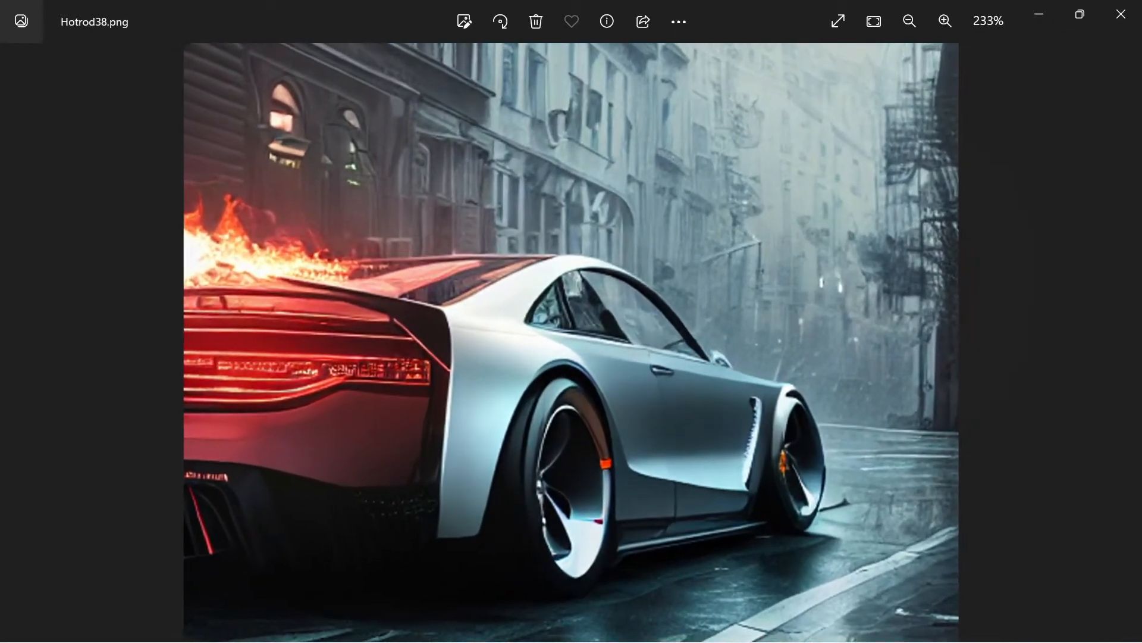
{"action": "key", "text": "ctrl+plus"}
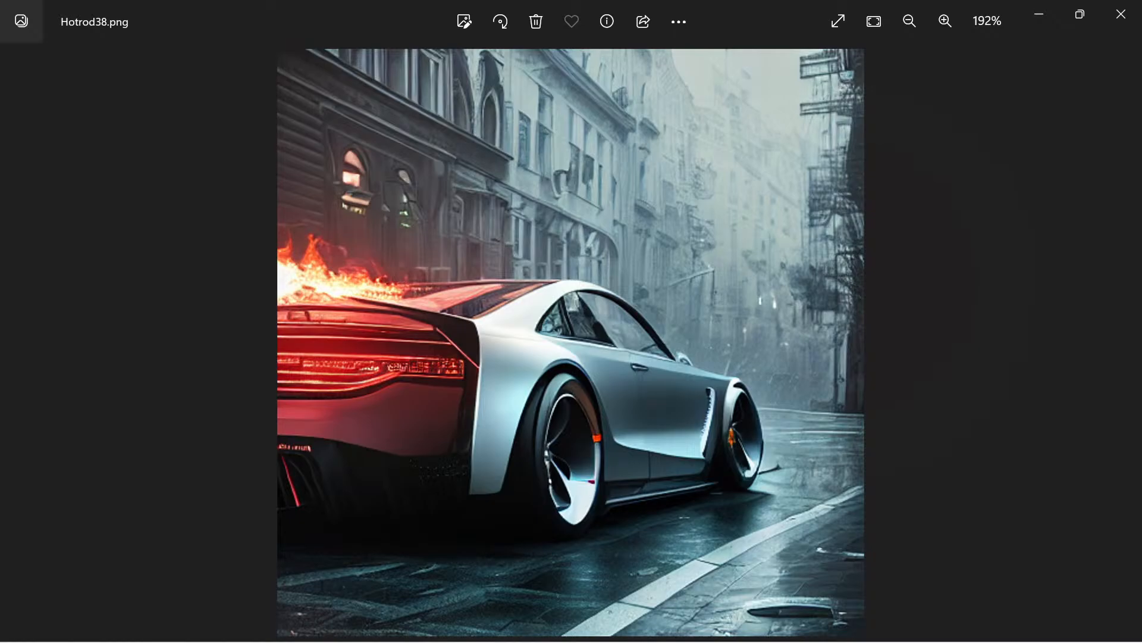
- Minimize the Photos windows and the AI Hotrods folder to return to the Infinite Image canvas
{"action": "key", "text": "Right"}
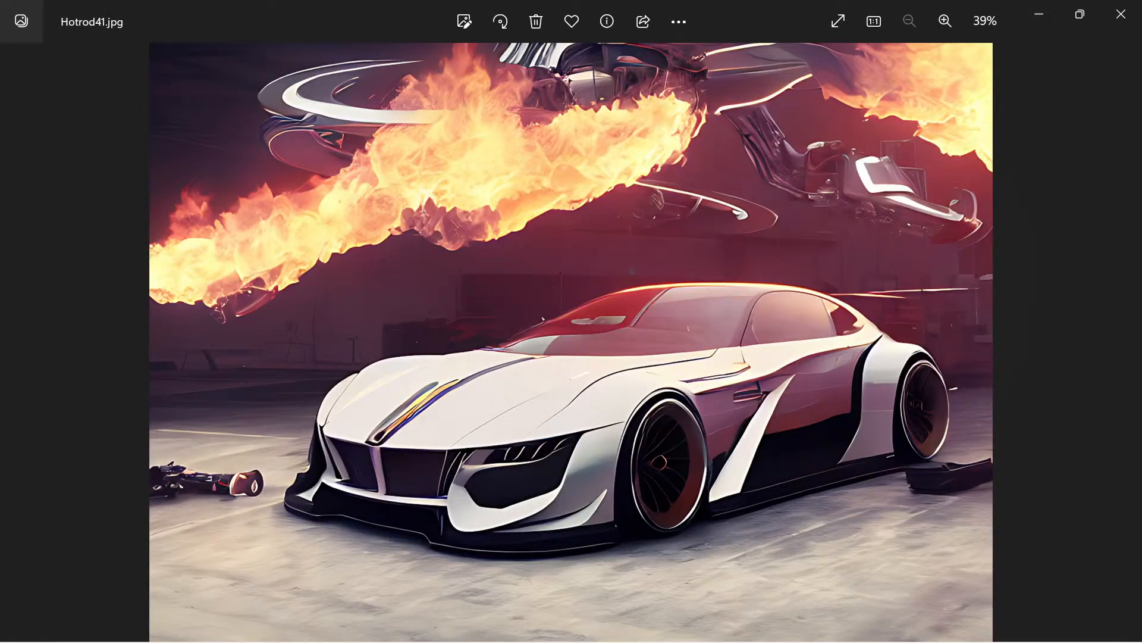
{"action": "left_click", "coordinate": [1039, 14]}
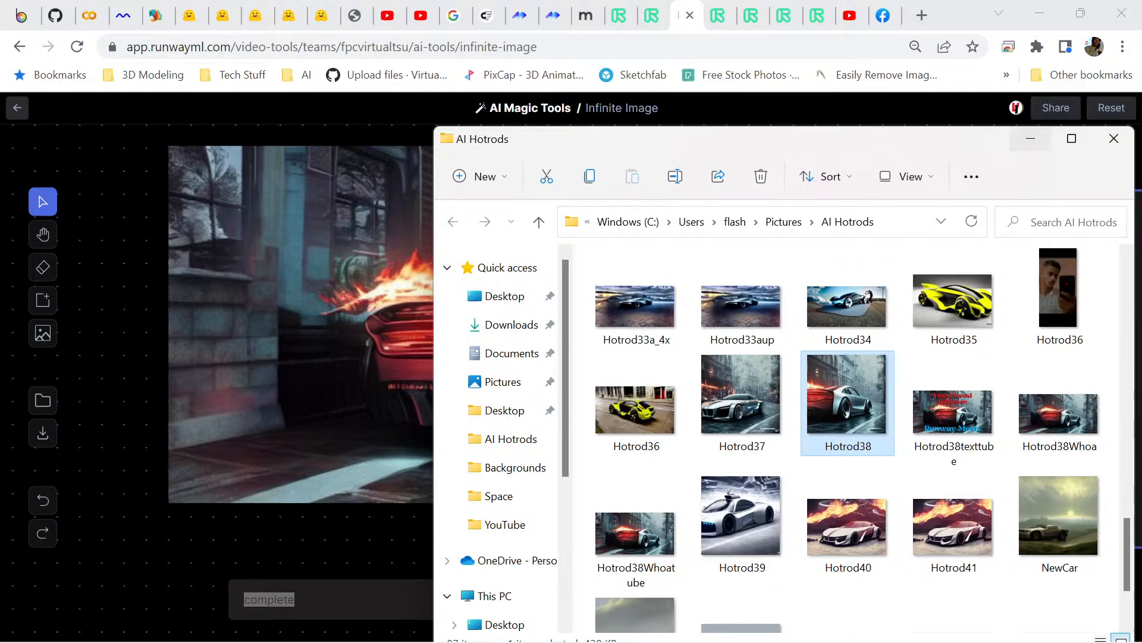
{"action": "left_click", "coordinate": [1031, 138]}
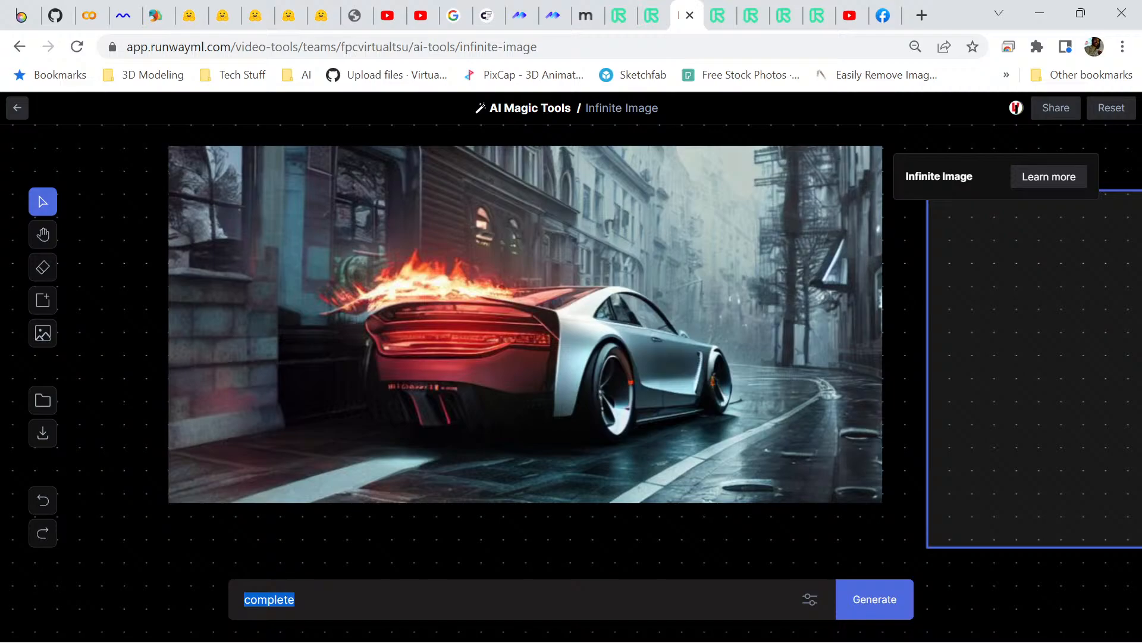
- Open a new browser tab from the Runway assets page and load the runwayml.com home page in it
{"action": "left_click", "coordinate": [817, 15]}
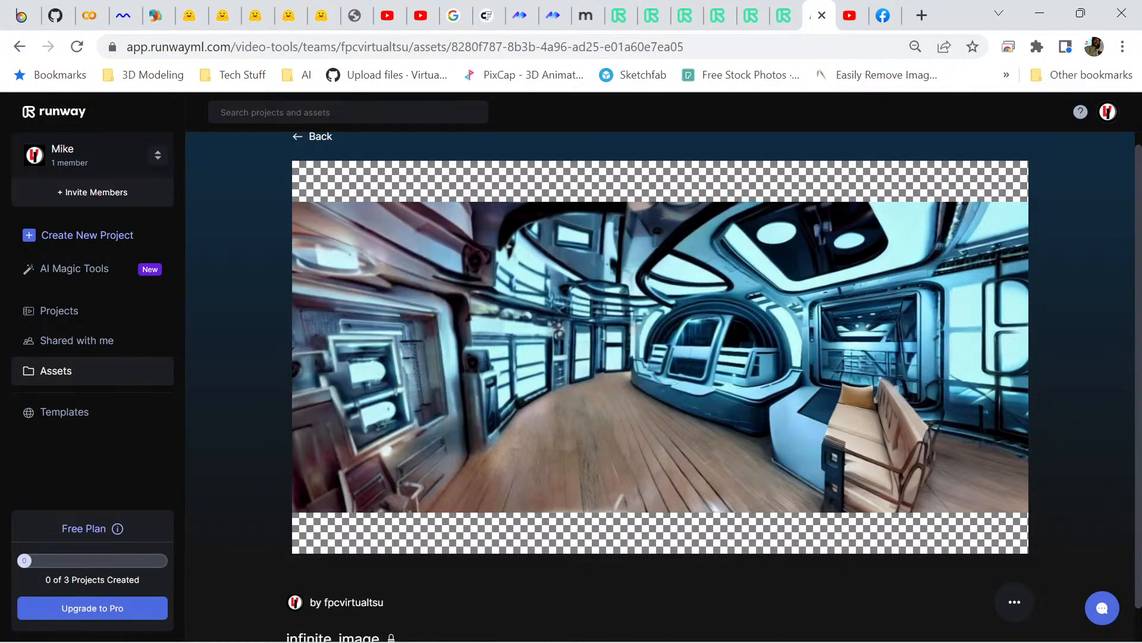
{"action": "right_click", "coordinate": [61, 112]}
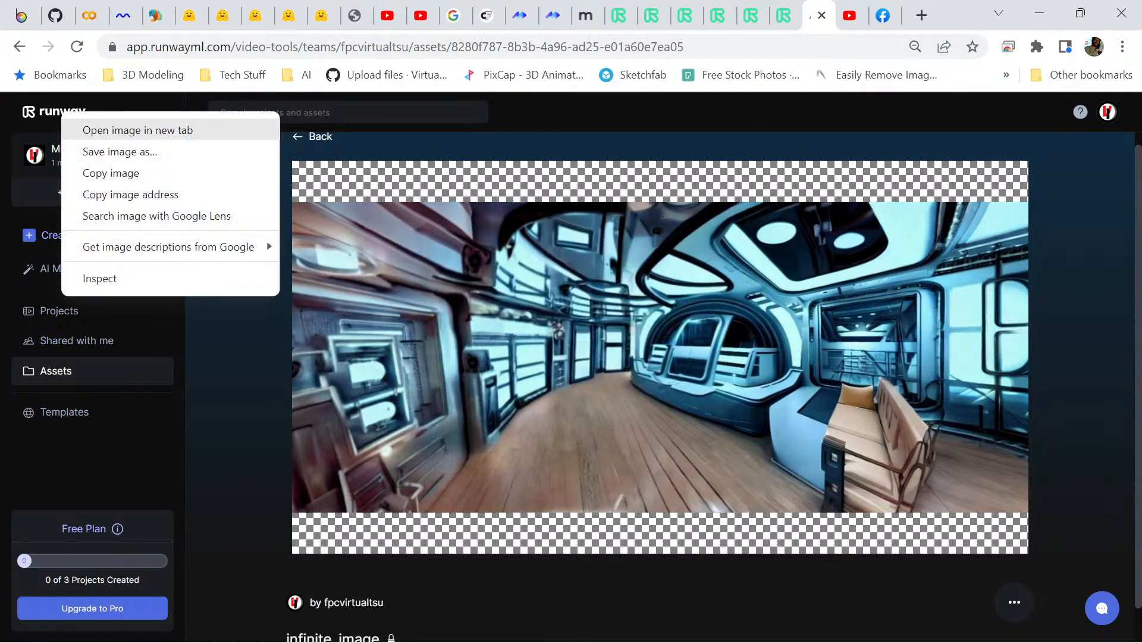
{"action": "left_click", "coordinate": [107, 129]}
{"action": "key", "text": "ctrl+Tab"}
{"action": "key", "text": "ctrl+l"}
{"action": "type", "text": "r"}
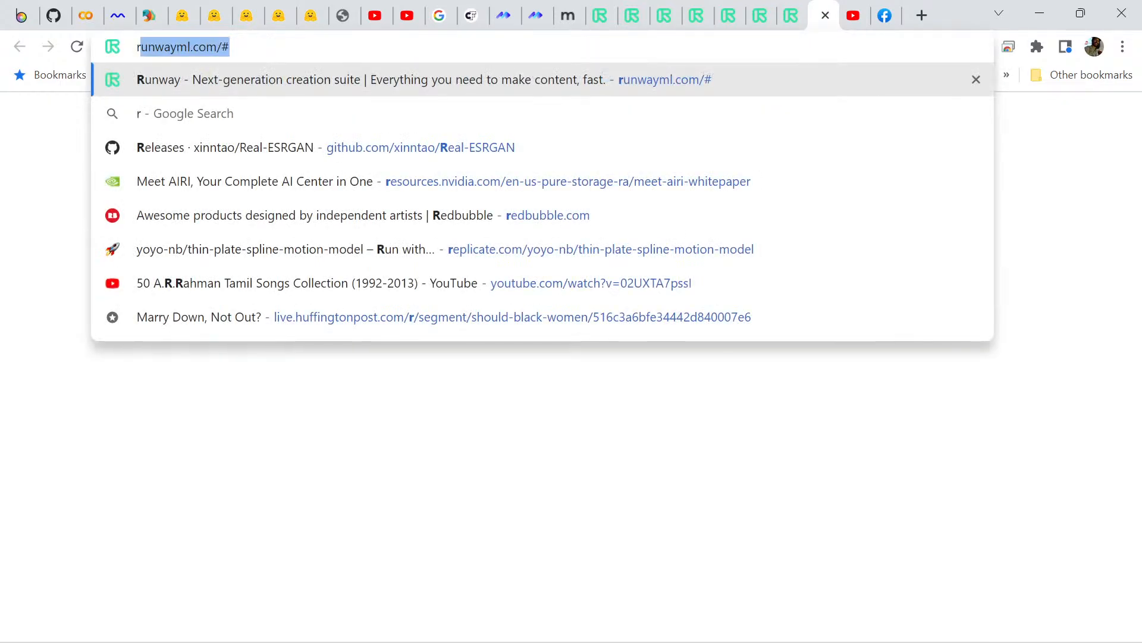
{"action": "type", "text": "unway"}
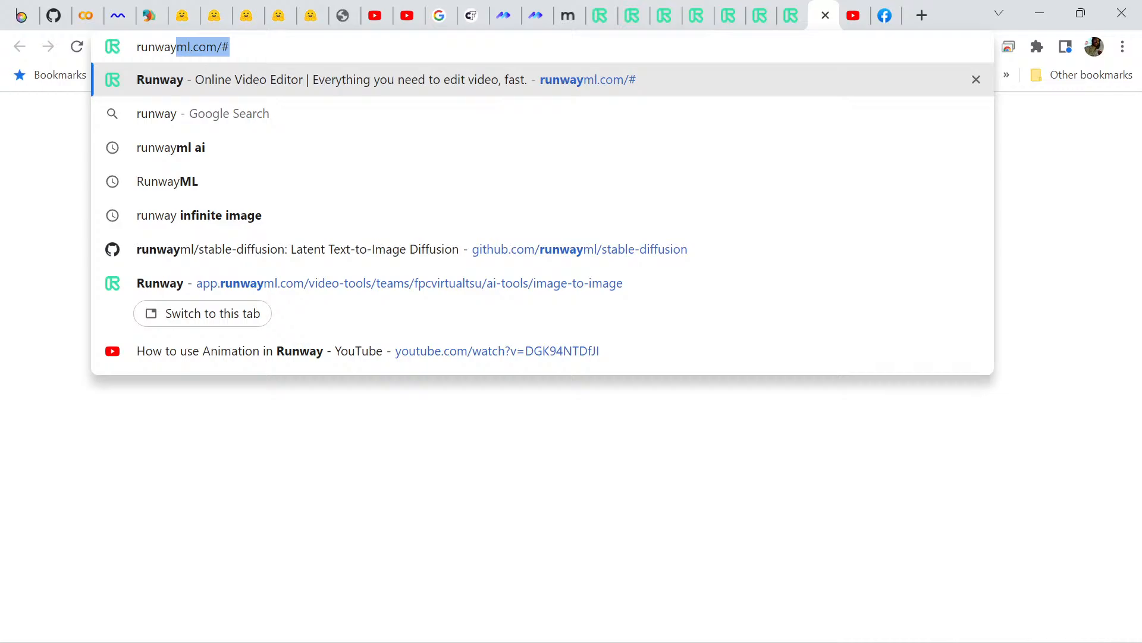
{"action": "key", "text": "Return"}
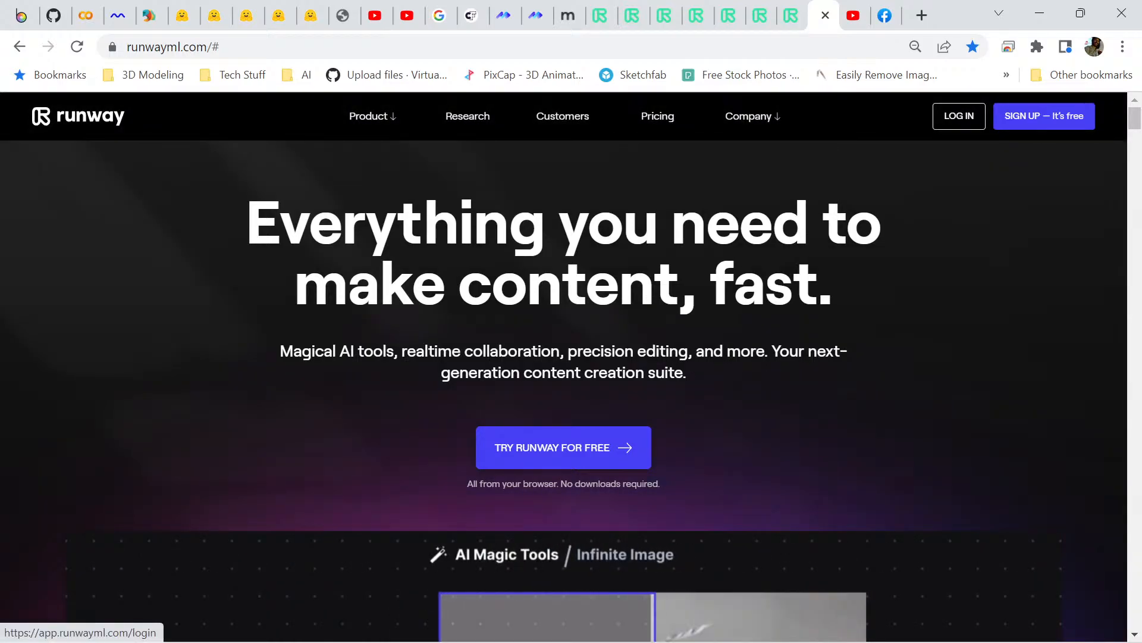
- Log in to Runway, open the account's Assets and display them as a thumbnail grid
{"action": "left_click", "coordinate": [959, 116]}
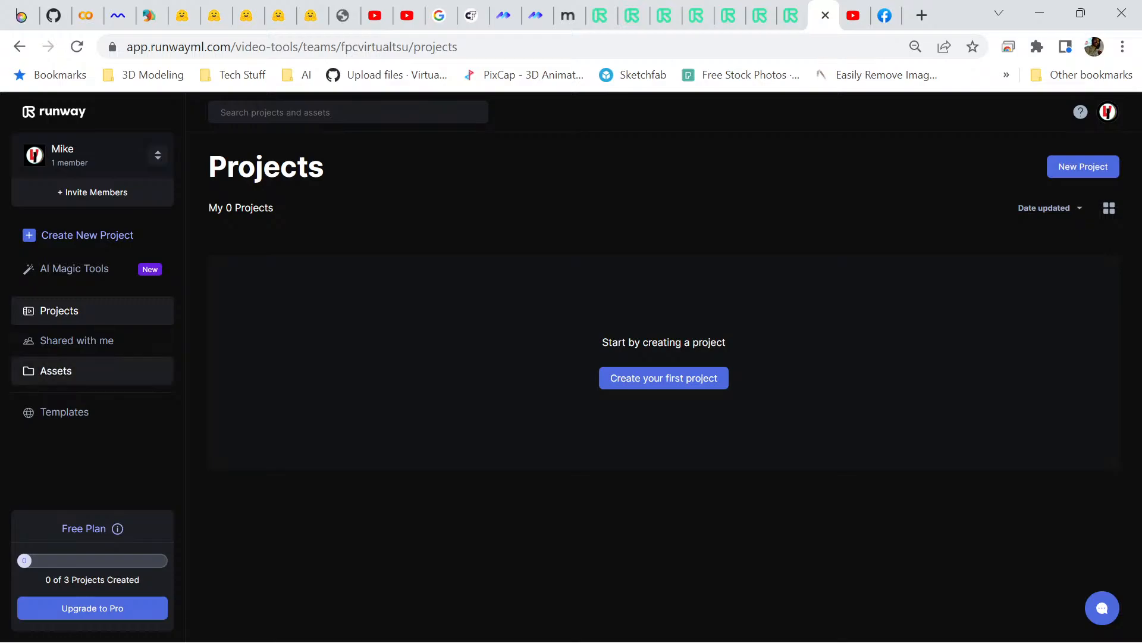
{"action": "left_click", "coordinate": [56, 370]}
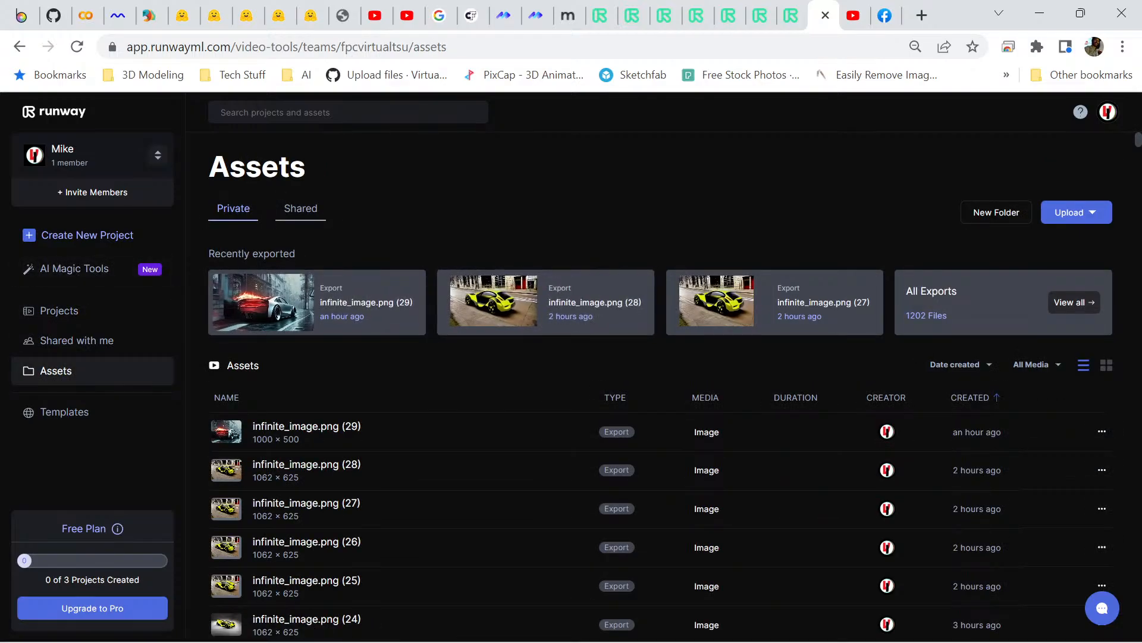
{"action": "left_click", "coordinate": [1107, 365]}
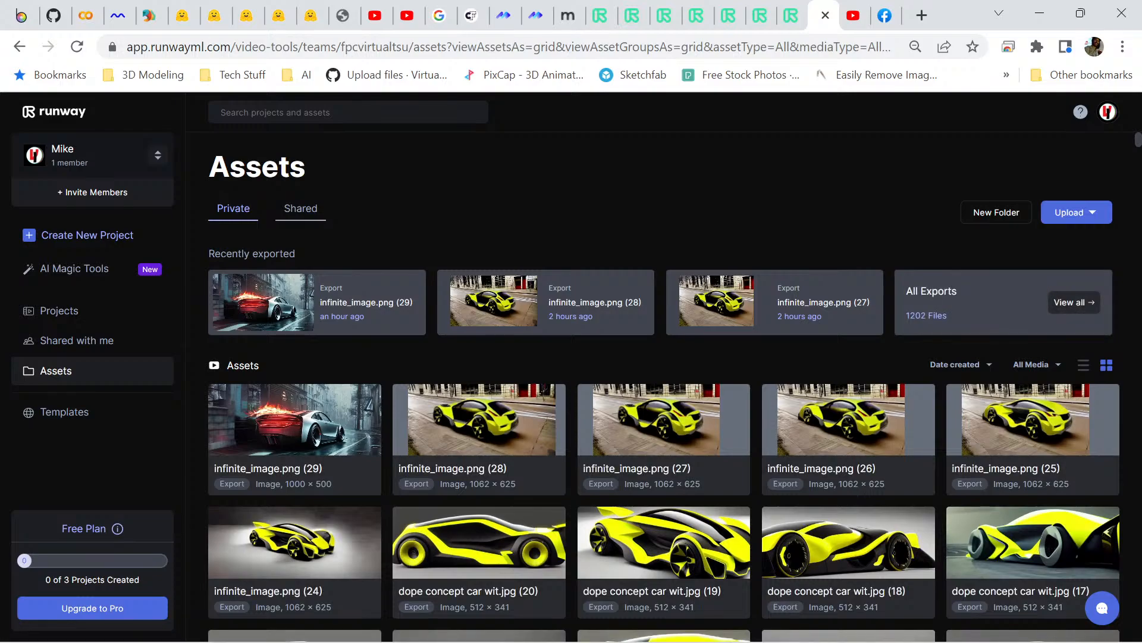
- Look through the exported concept car renders in the Runway asset grid
{"action": "scroll", "coordinate": [848, 357], "scroll_direction": "down", "scroll_amount": 8}
{"action": "scroll", "coordinate": [848, 357], "scroll_direction": "down", "scroll_amount": 3}
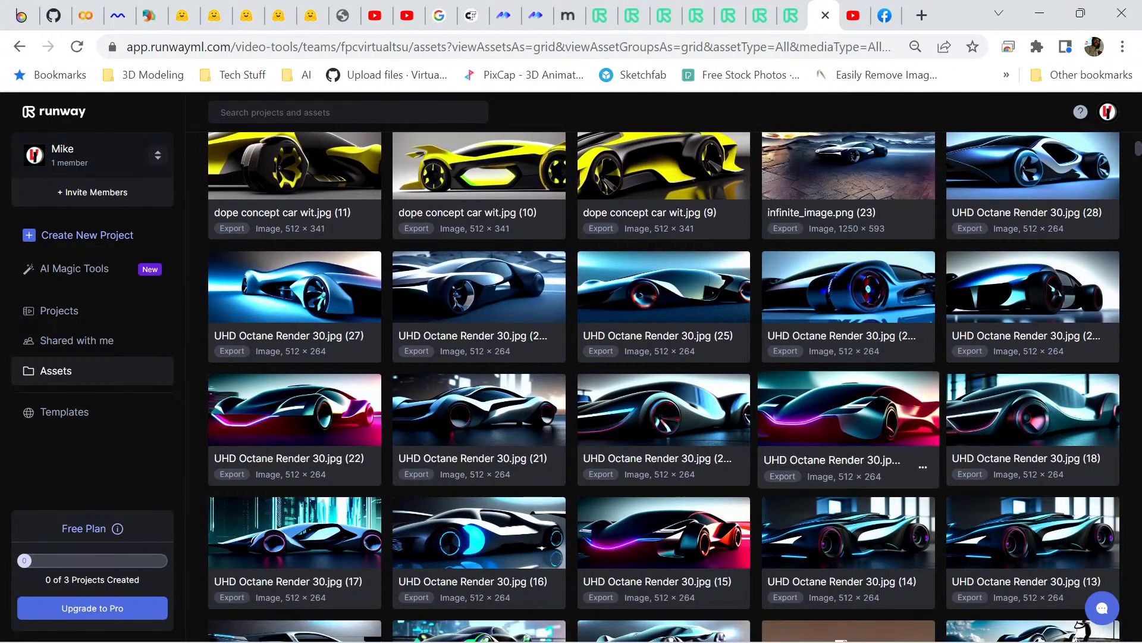
{"action": "scroll", "coordinate": [664, 298], "scroll_direction": "down", "scroll_amount": 6}
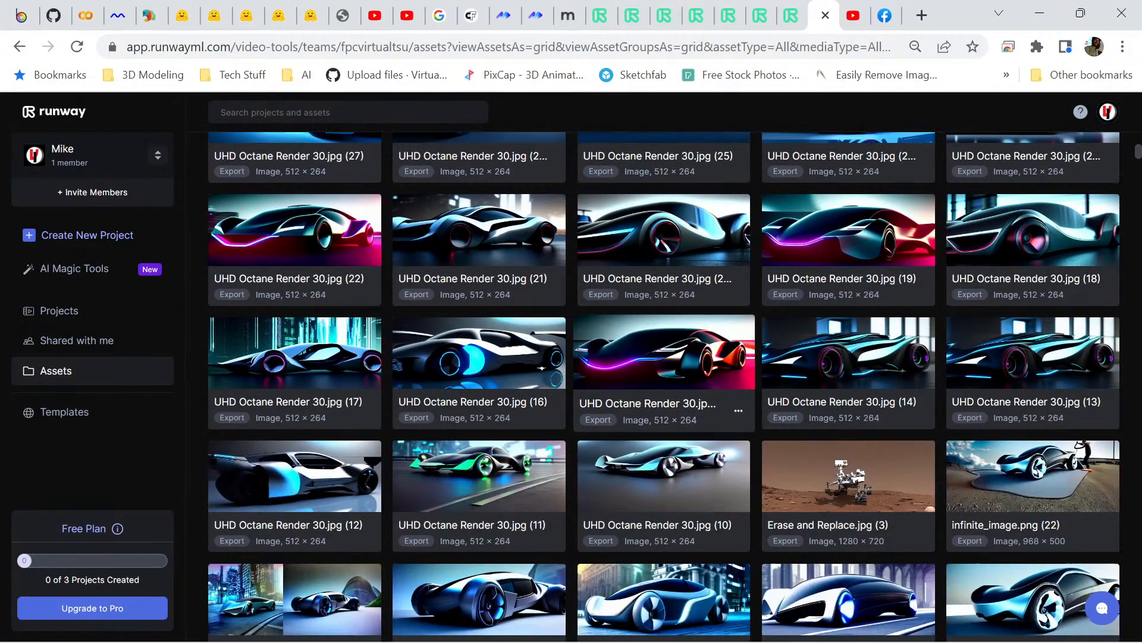
{"action": "scroll", "coordinate": [664, 357], "scroll_direction": "down", "scroll_amount": 6}
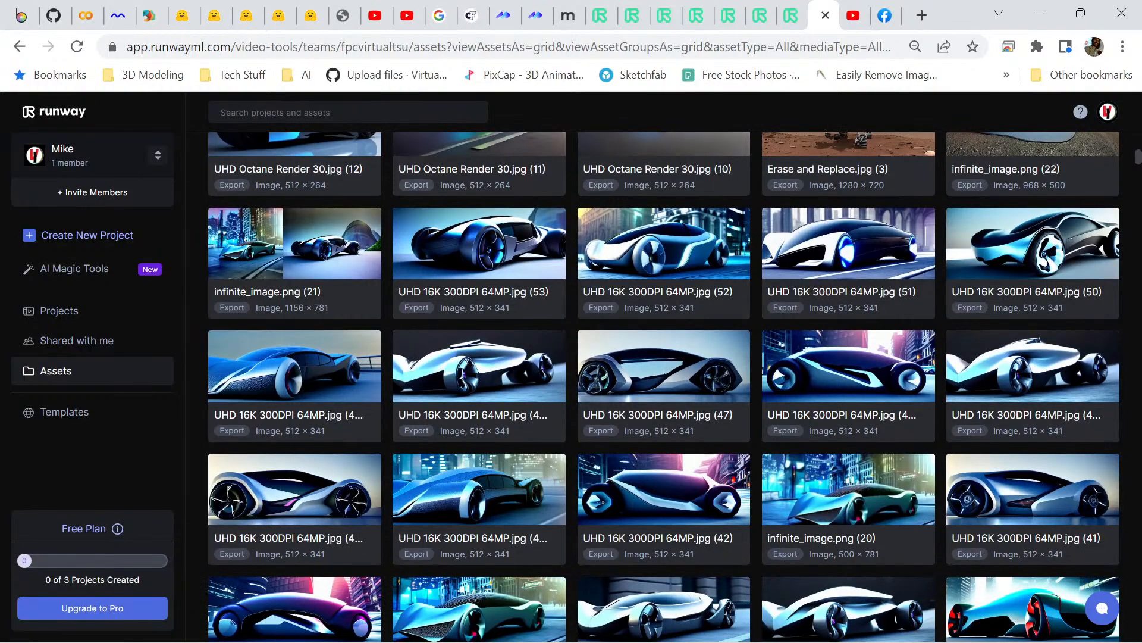
{"action": "scroll", "coordinate": [664, 357], "scroll_direction": "down", "scroll_amount": 2}
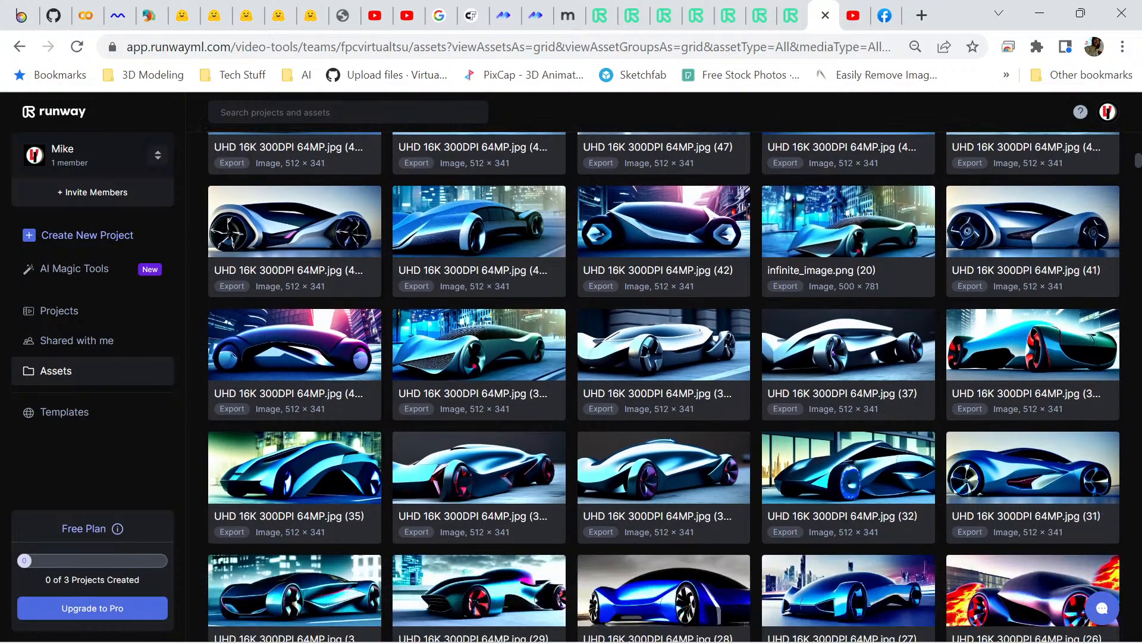
{"action": "scroll", "coordinate": [664, 387], "scroll_direction": "down", "scroll_amount": 2}
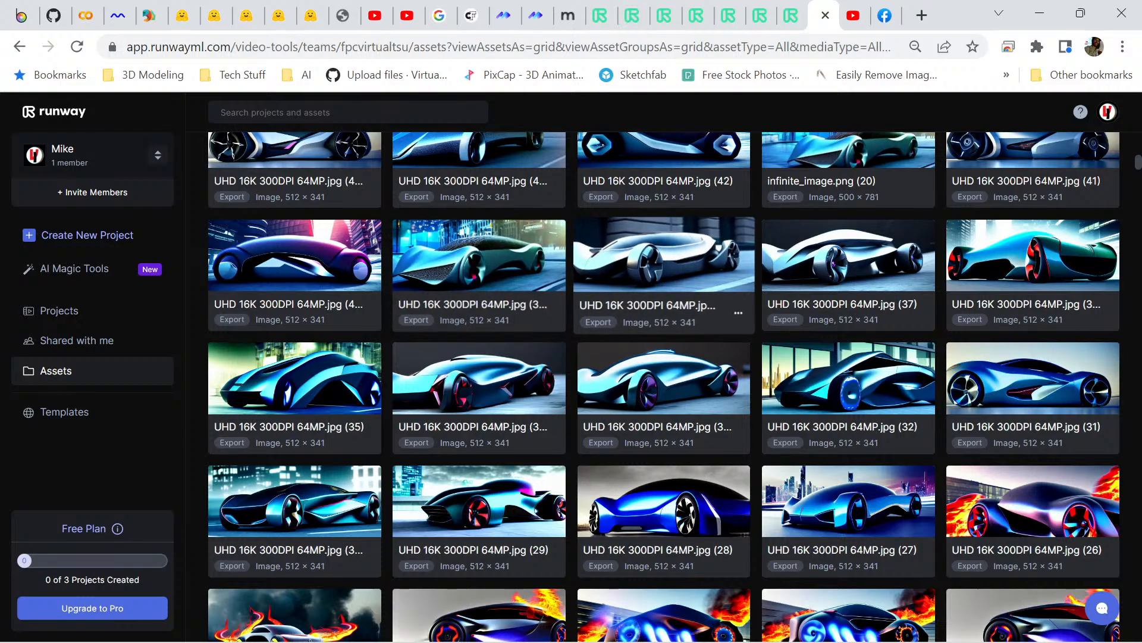
{"action": "scroll", "coordinate": [479, 310], "scroll_direction": "down", "scroll_amount": 4}
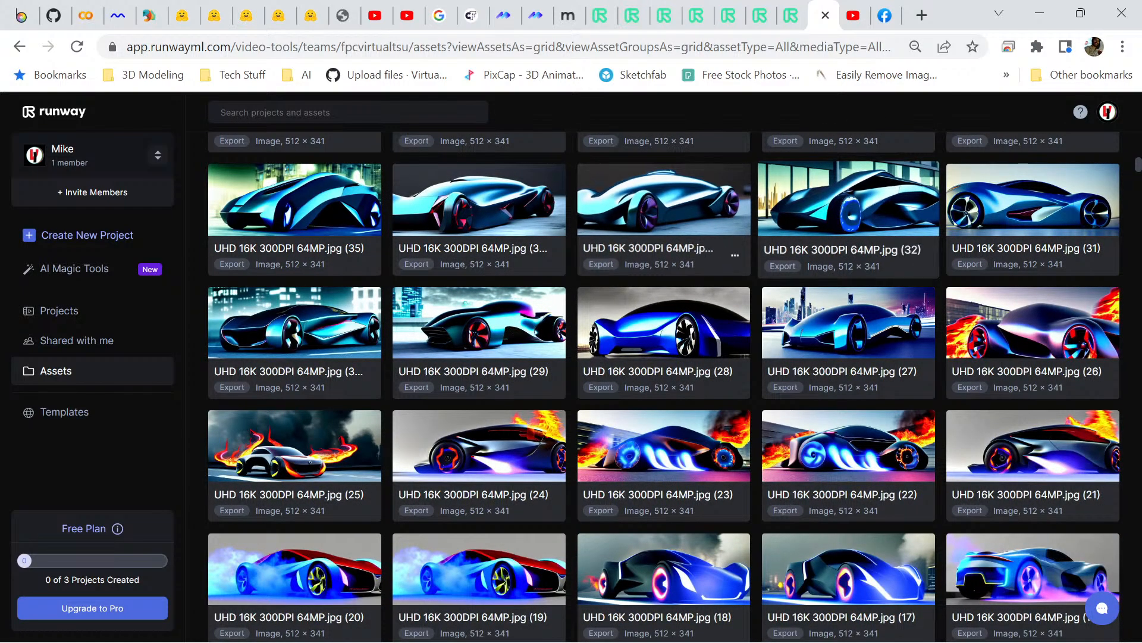
- Look through the older concept car, fire streak, Mars base and spaceship images in the asset grid
{"action": "scroll", "coordinate": [849, 214], "scroll_direction": "down", "scroll_amount": 4}
{"action": "scroll", "coordinate": [849, 196], "scroll_direction": "down", "scroll_amount": 4}
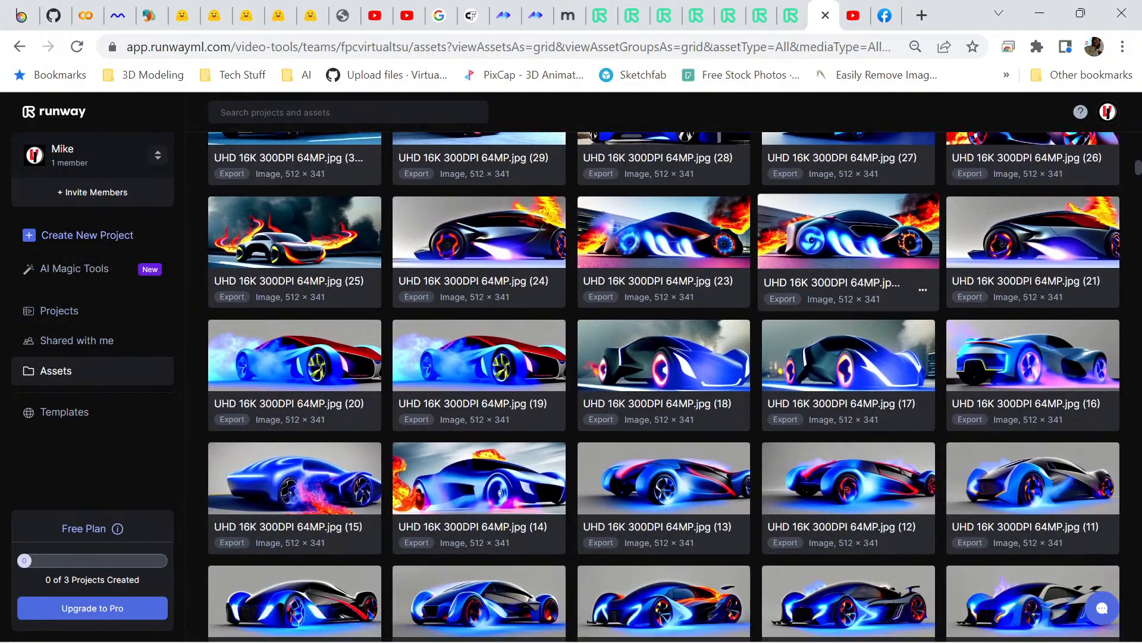
{"action": "scroll", "coordinate": [479, 328], "scroll_direction": "down", "scroll_amount": 3}
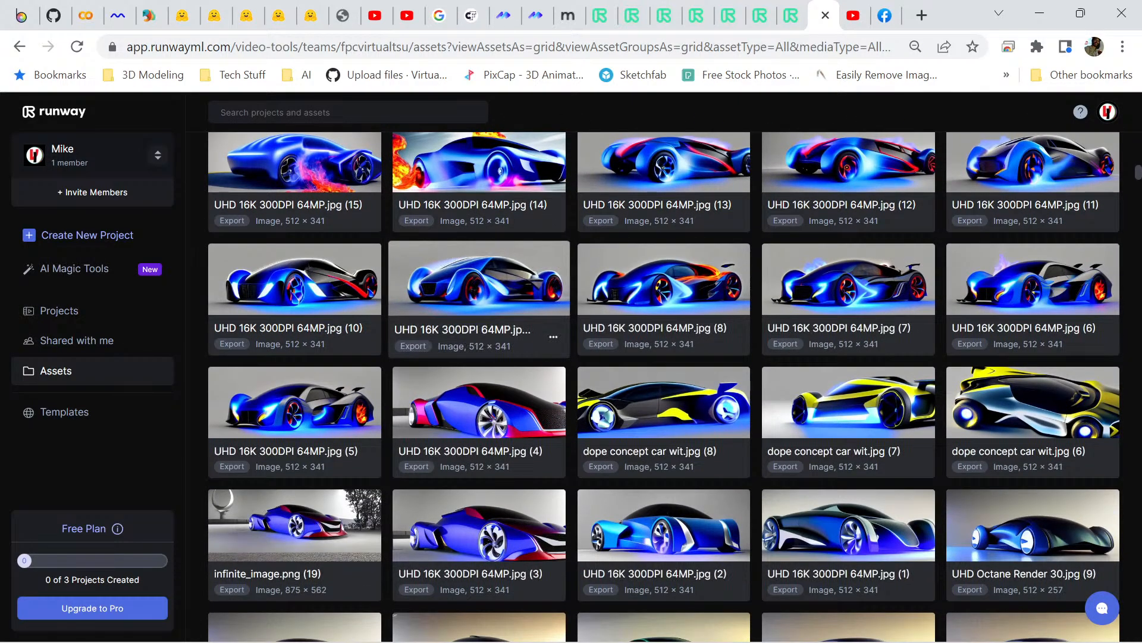
{"action": "scroll", "coordinate": [479, 328], "scroll_direction": "down", "scroll_amount": 2}
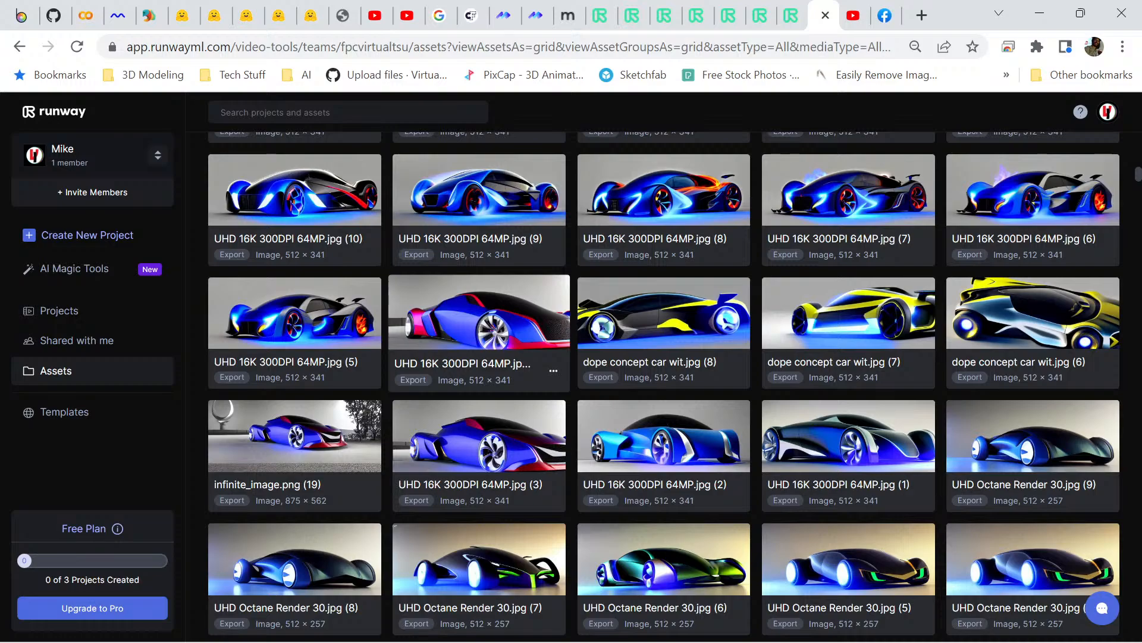
{"action": "scroll", "coordinate": [479, 334], "scroll_direction": "down", "scroll_amount": 3}
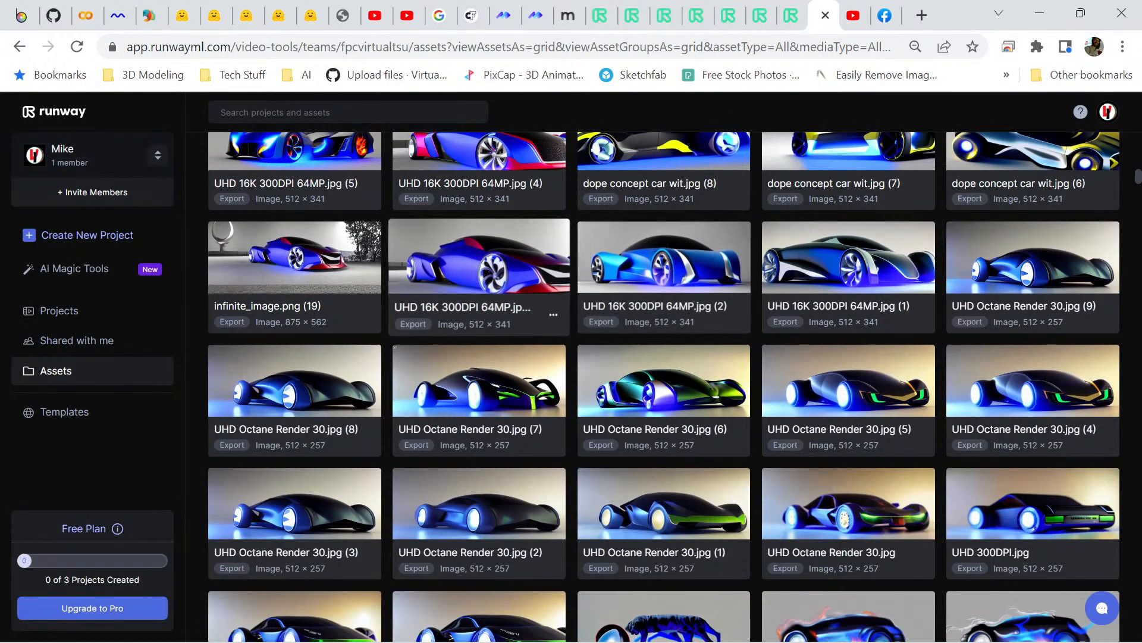
{"action": "scroll", "coordinate": [479, 333], "scroll_direction": "down", "scroll_amount": 3}
{"action": "scroll", "coordinate": [479, 334], "scroll_direction": "down", "scroll_amount": 5}
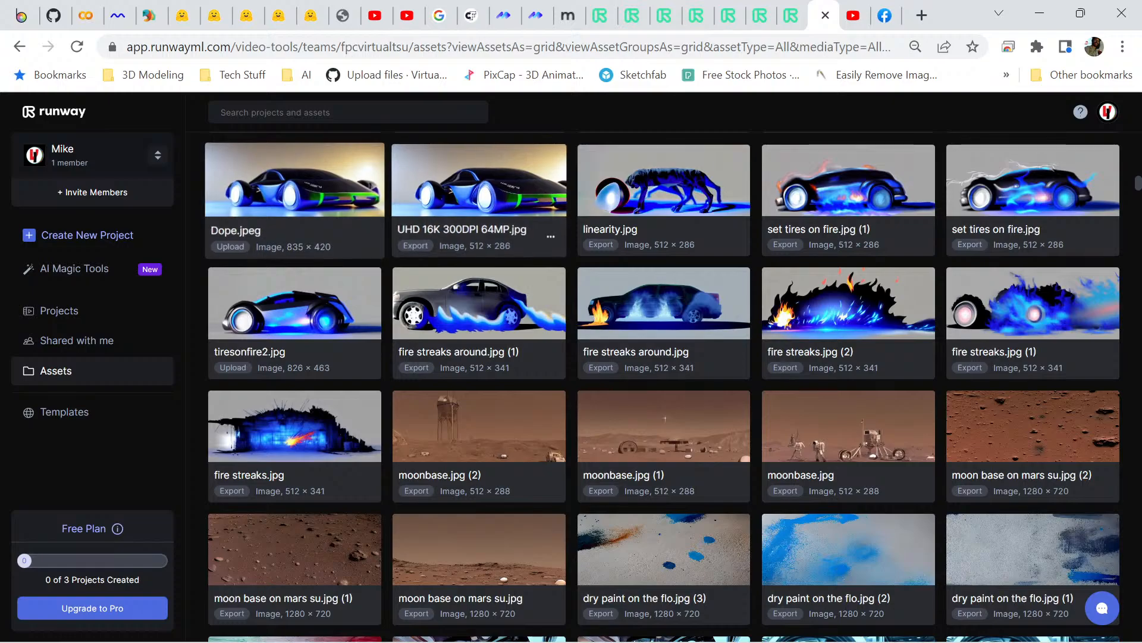
{"action": "scroll", "coordinate": [294, 268], "scroll_direction": "down", "scroll_amount": 3}
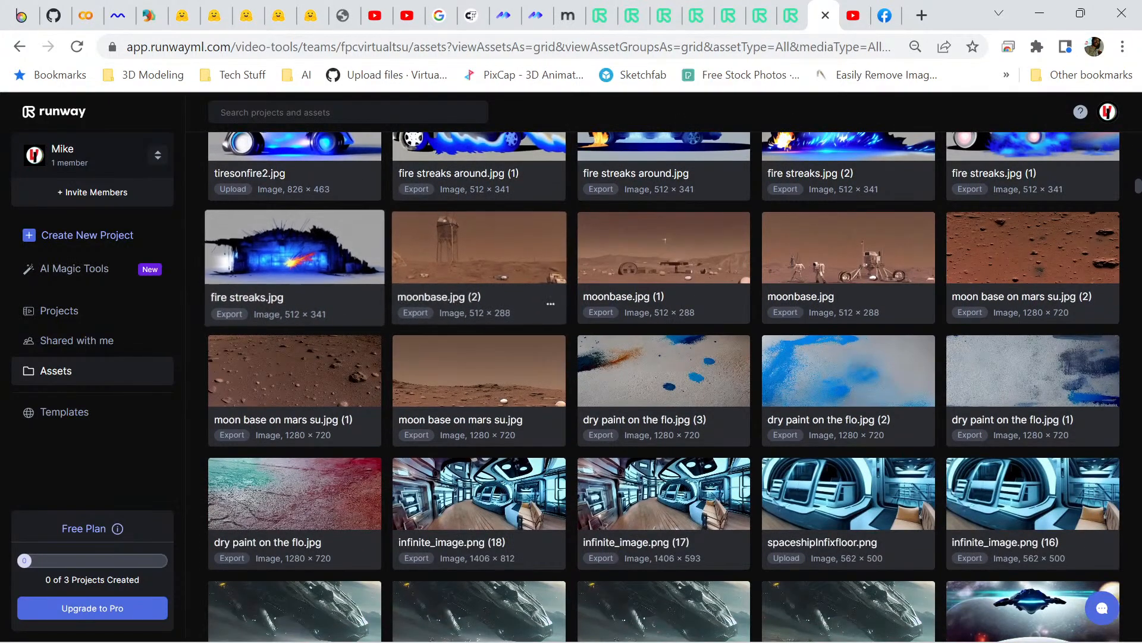
{"action": "scroll", "coordinate": [294, 268], "scroll_direction": "down", "scroll_amount": 1}
{"action": "scroll", "coordinate": [664, 386], "scroll_direction": "down", "scroll_amount": 3}
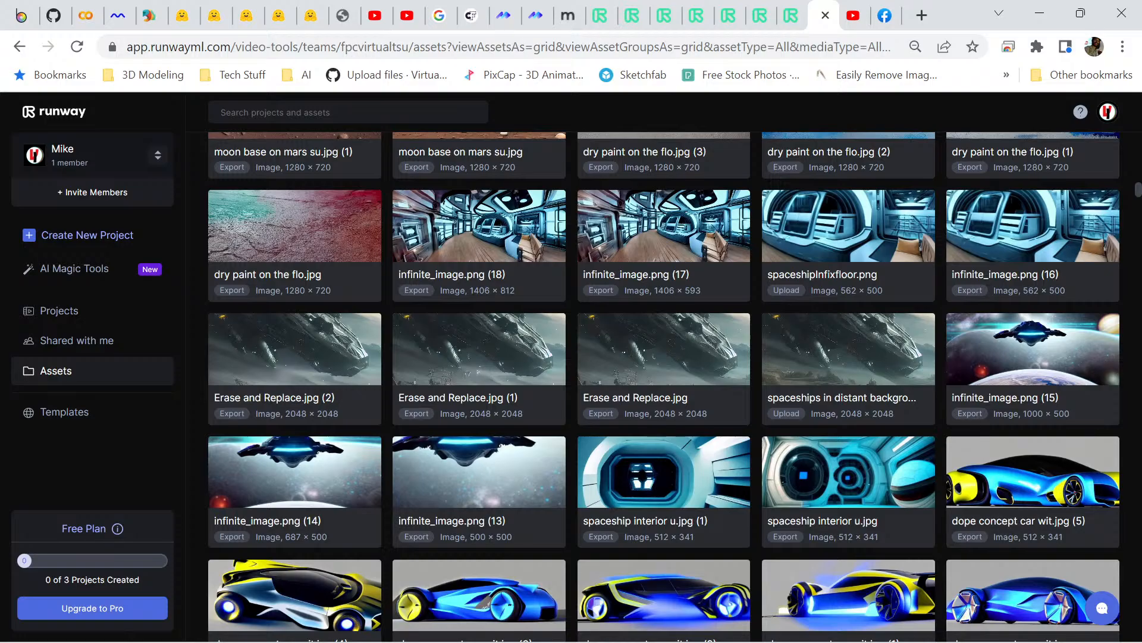
{"action": "scroll", "coordinate": [664, 387], "scroll_direction": "down", "scroll_amount": 4}
{"action": "scroll", "coordinate": [479, 357], "scroll_direction": "down", "scroll_amount": 3}
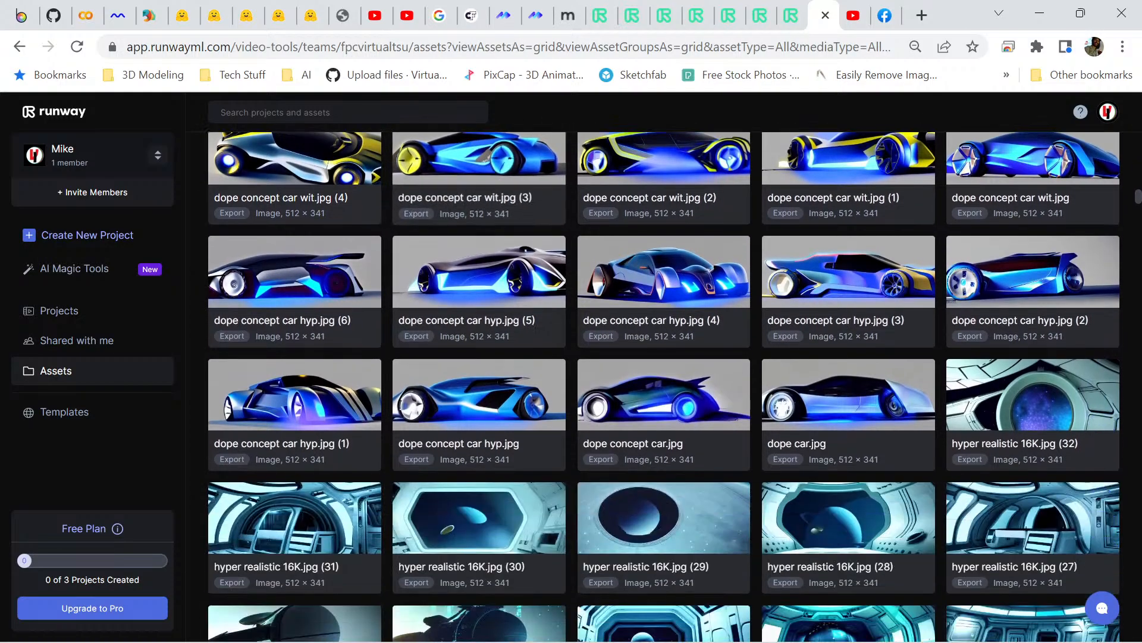
- Review the macro insect, robotic elephant, African royalty, graffiti and boat images further down the asset grid
{"action": "scroll", "coordinate": [663, 387], "scroll_direction": "down", "scroll_amount": 4}
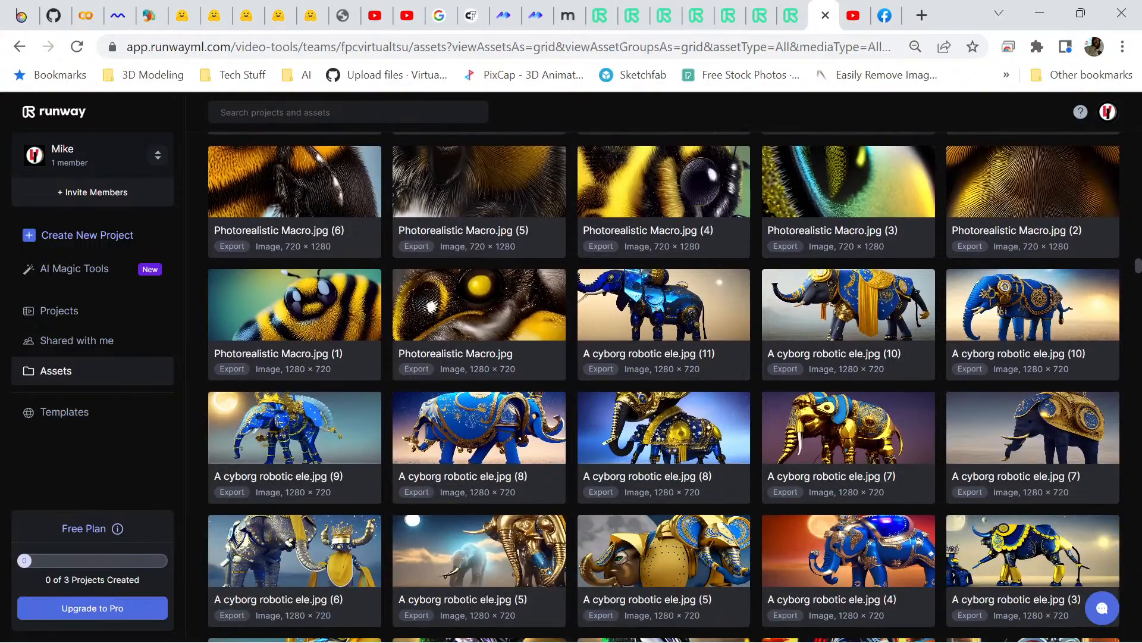
{"action": "scroll", "coordinate": [663, 369], "scroll_direction": "down", "scroll_amount": 3}
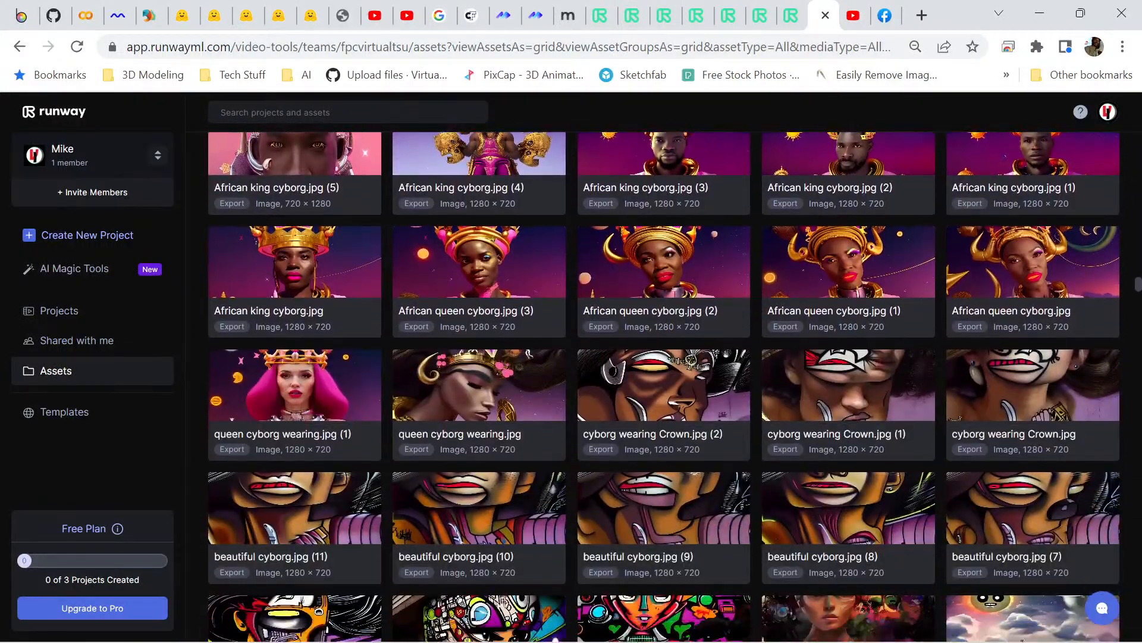
{"action": "scroll", "coordinate": [664, 386], "scroll_direction": "down", "scroll_amount": 9}
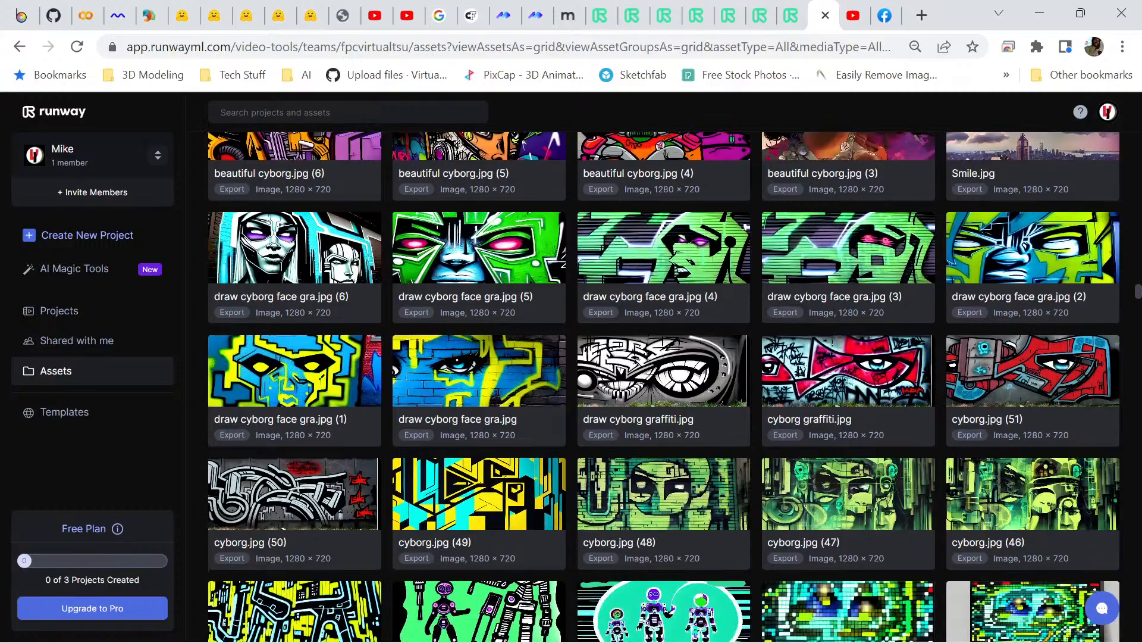
{"action": "scroll", "coordinate": [664, 387], "scroll_direction": "down", "scroll_amount": 6}
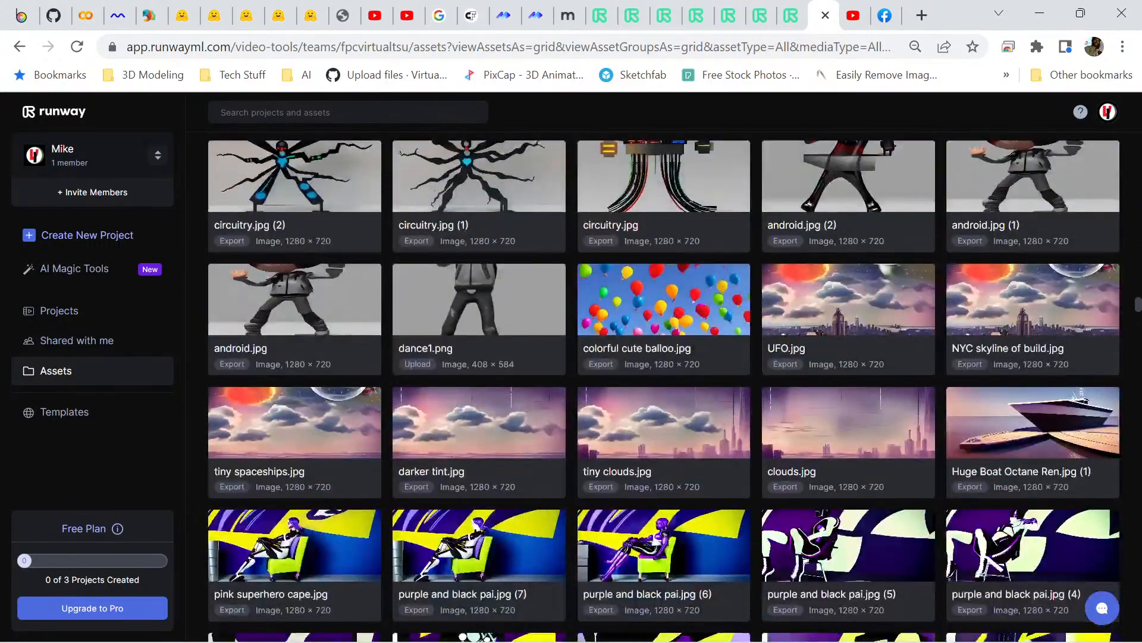
{"action": "scroll", "coordinate": [664, 386], "scroll_direction": "down", "scroll_amount": 5}
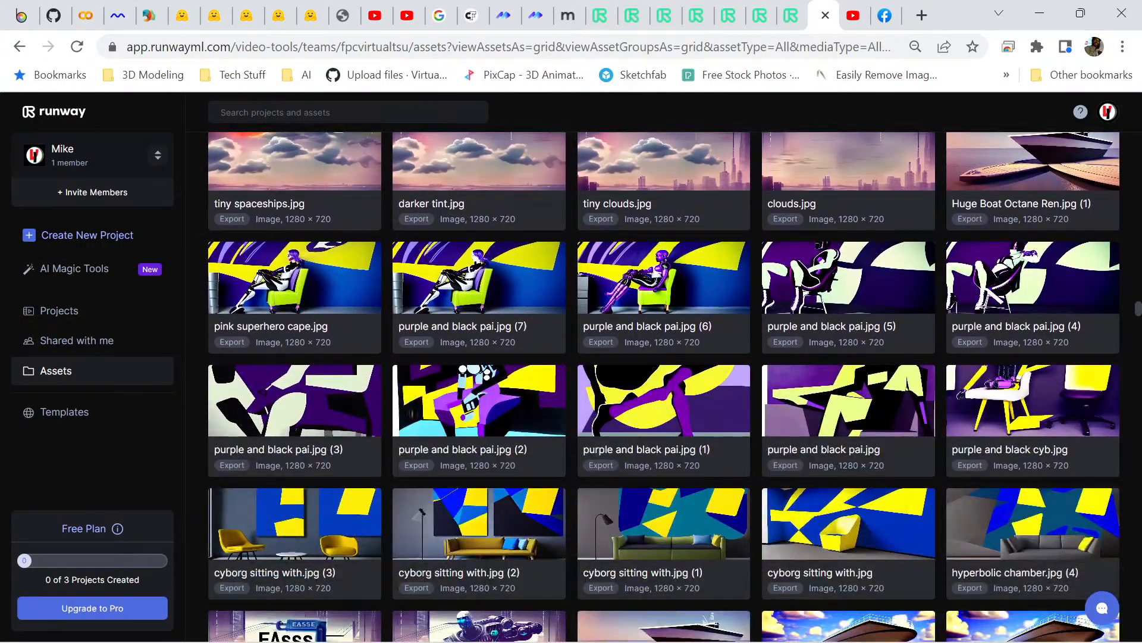
{"action": "scroll", "coordinate": [664, 387], "scroll_direction": "down", "scroll_amount": 5}
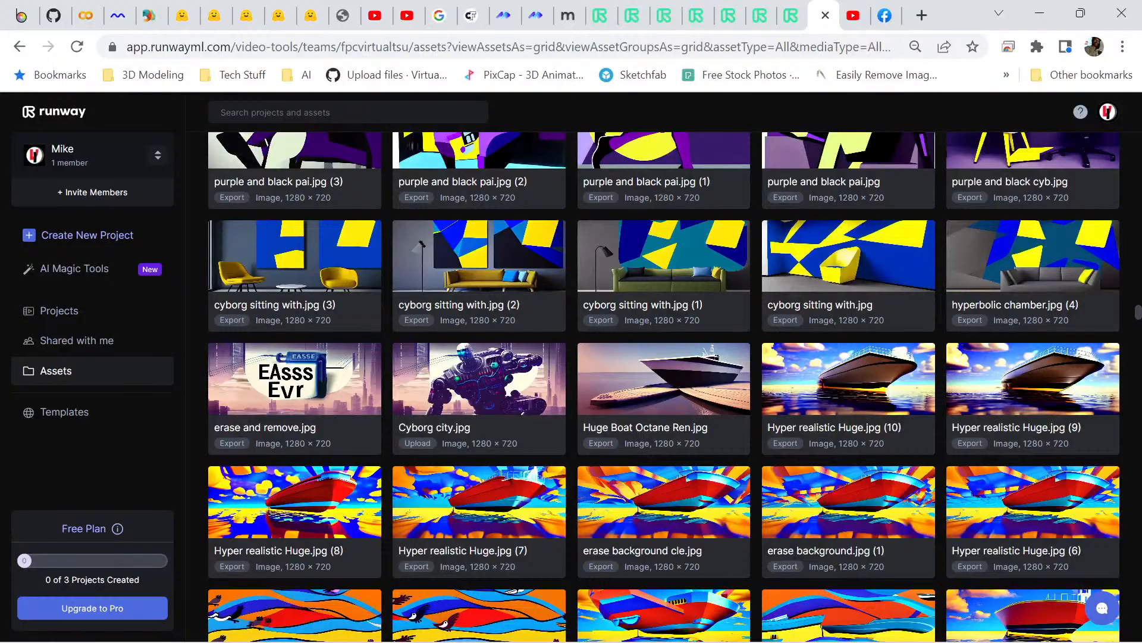
{"action": "scroll", "coordinate": [664, 387], "scroll_direction": "down", "scroll_amount": 14}
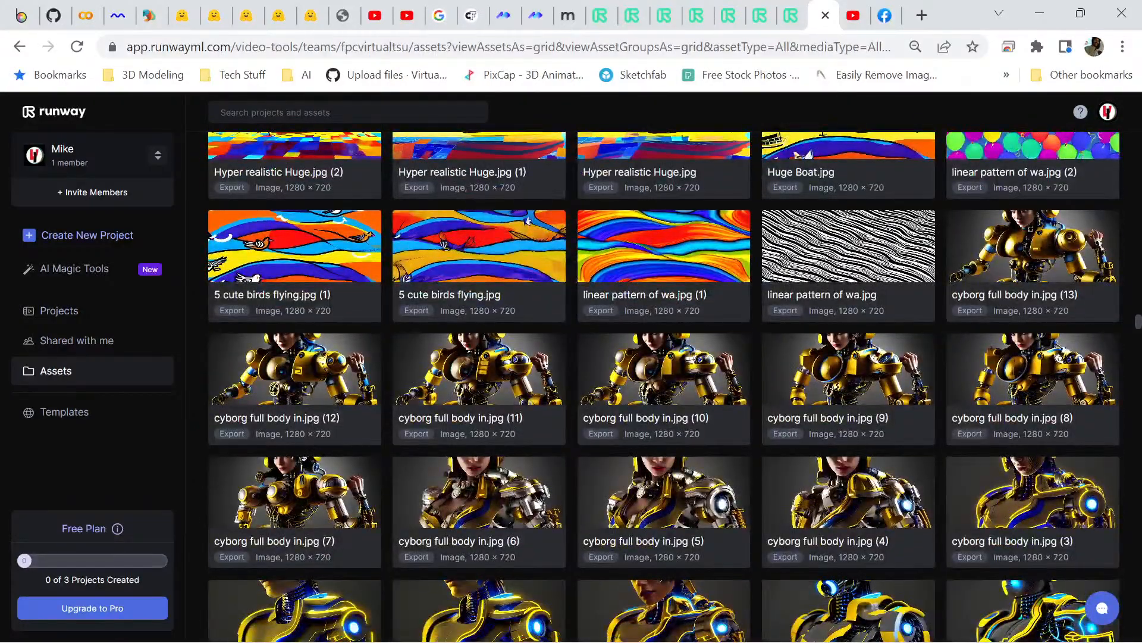
{"action": "scroll", "coordinate": [664, 387], "scroll_direction": "down", "scroll_amount": 8}
{"action": "scroll", "coordinate": [664, 387], "scroll_direction": "down", "scroll_amount": 5}
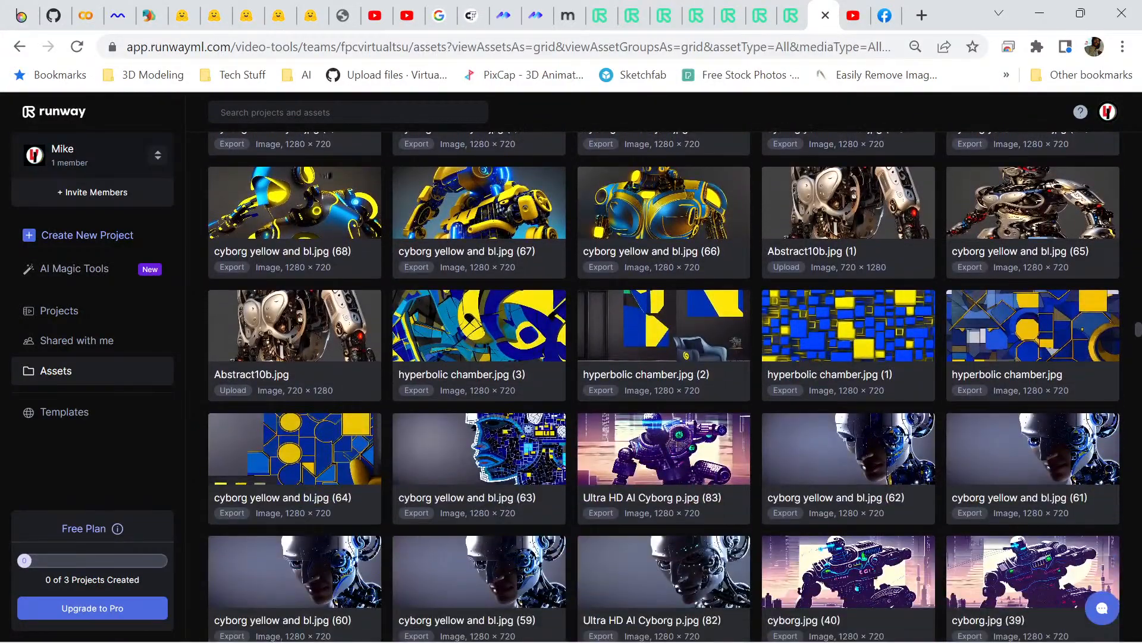
- Examine the cyborg artwork in the asset grid, from the bright-color pieces to the Ultra HD AI Cyborg portraits
{"action": "scroll", "coordinate": [664, 238], "scroll_direction": "down", "scroll_amount": 7}
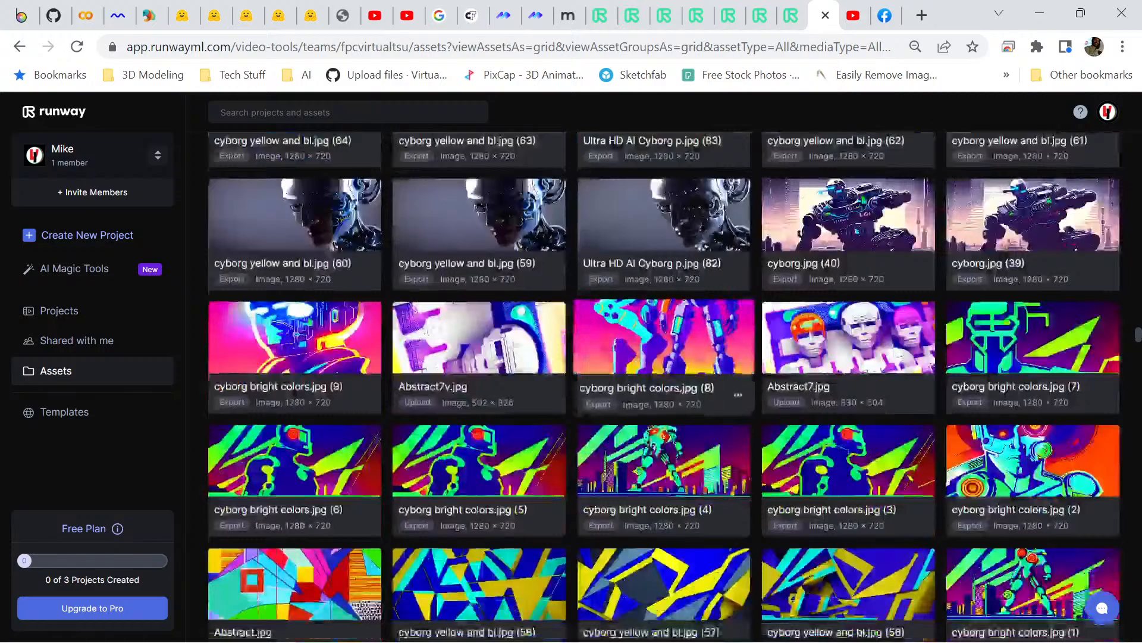
{"action": "scroll", "coordinate": [479, 333], "scroll_direction": "down", "scroll_amount": 5}
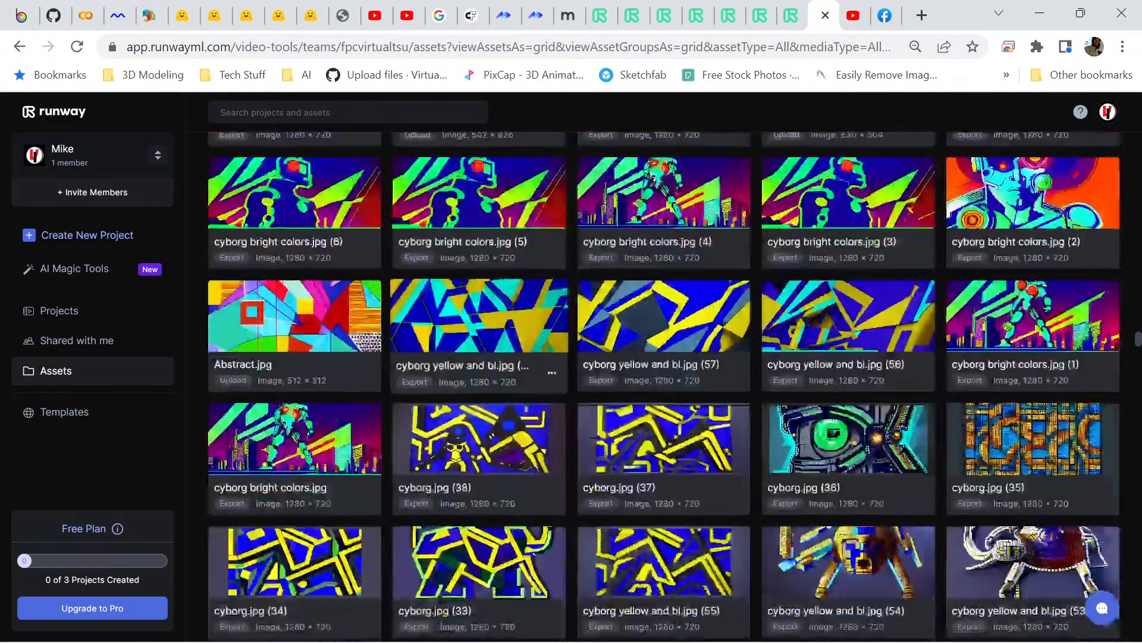
{"action": "scroll", "coordinate": [664, 386], "scroll_direction": "down", "scroll_amount": 18}
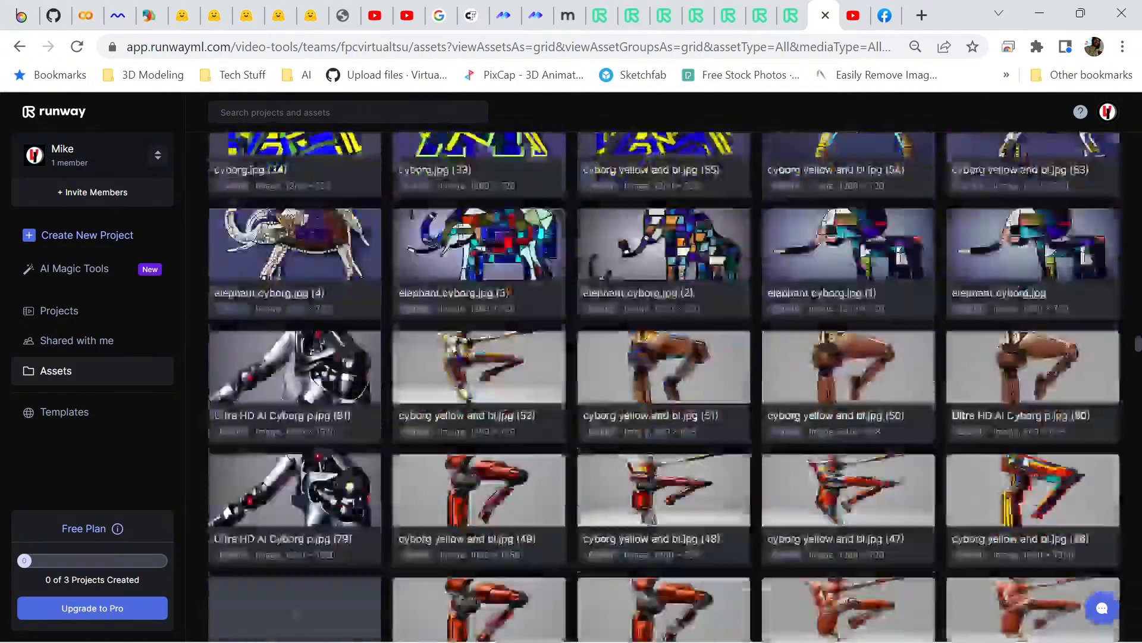
{"action": "scroll", "coordinate": [664, 387], "scroll_direction": "down", "scroll_amount": 15}
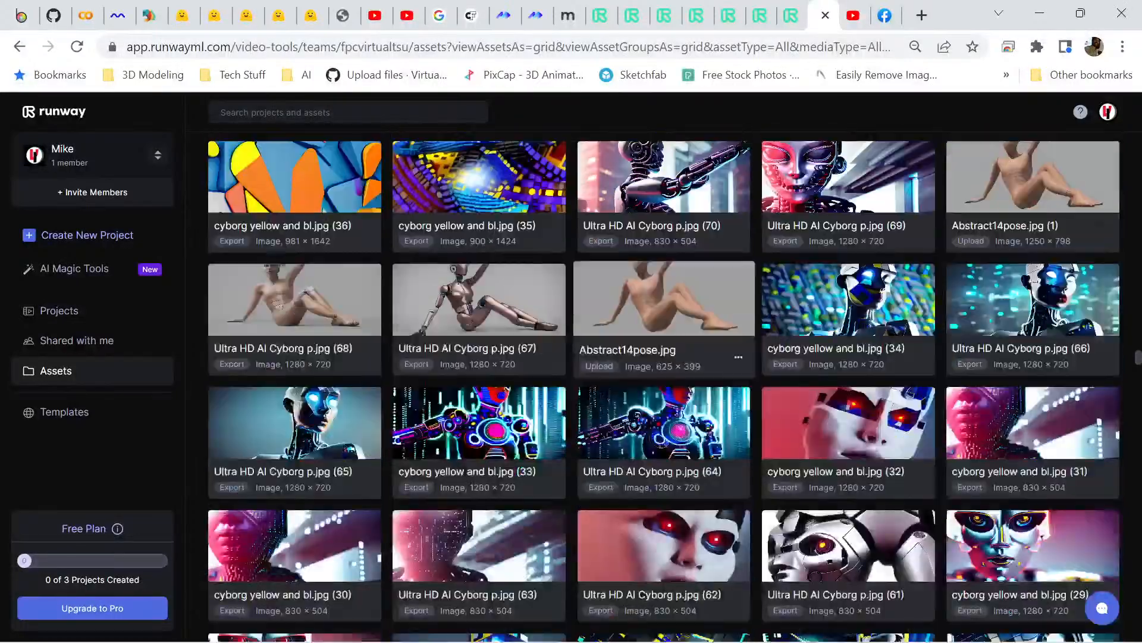
{"action": "scroll", "coordinate": [664, 387], "scroll_direction": "down", "scroll_amount": 3}
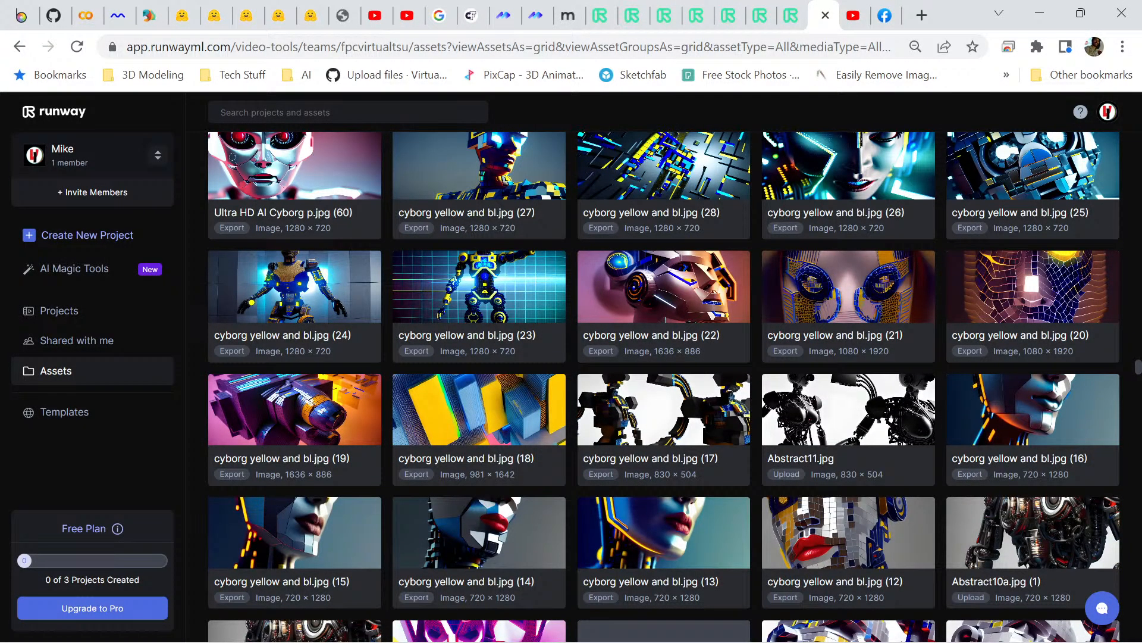
{"action": "scroll", "coordinate": [664, 386], "scroll_direction": "down", "scroll_amount": 5}
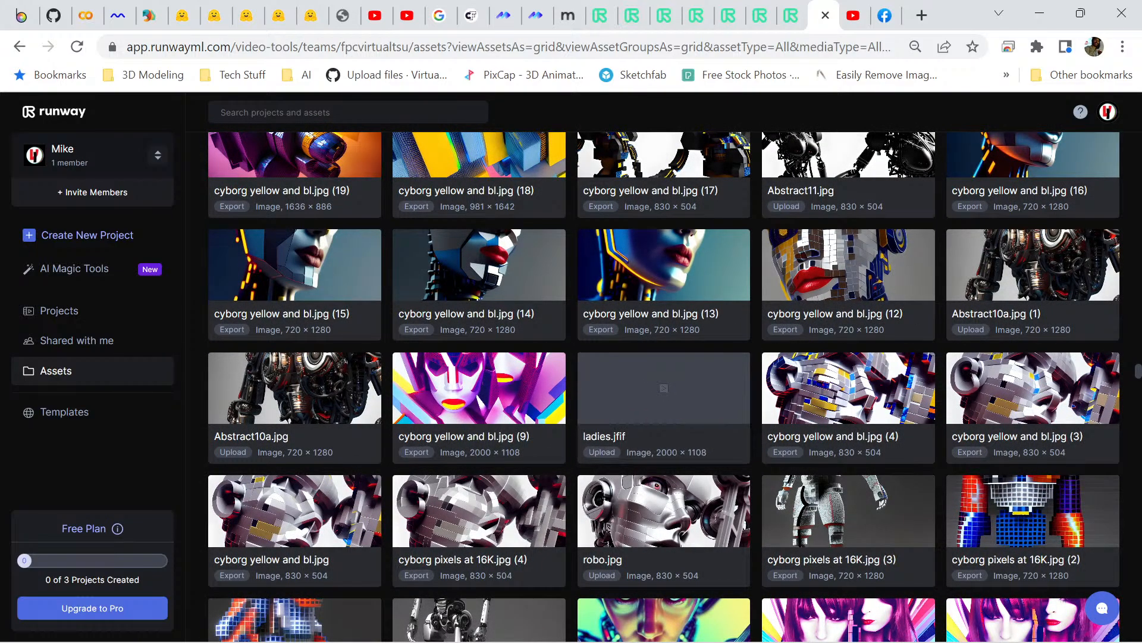
{"action": "scroll", "coordinate": [664, 387], "scroll_direction": "down", "scroll_amount": 5}
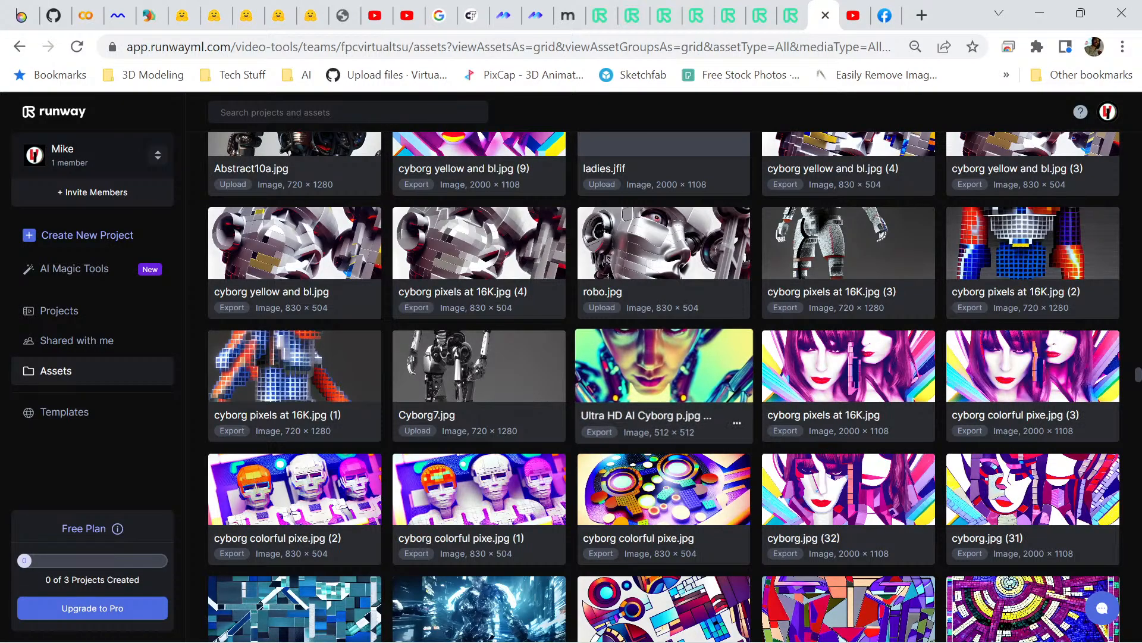
{"action": "scroll", "coordinate": [664, 452], "scroll_direction": "down", "scroll_amount": 3}
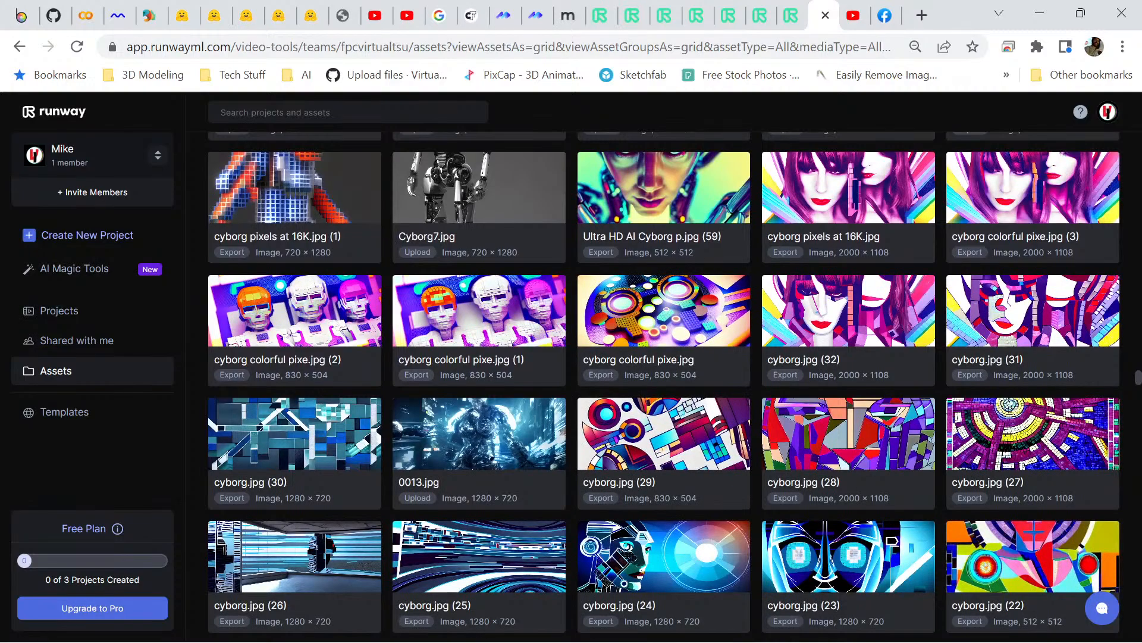
{"action": "scroll", "coordinate": [664, 387], "scroll_direction": "down", "scroll_amount": 3}
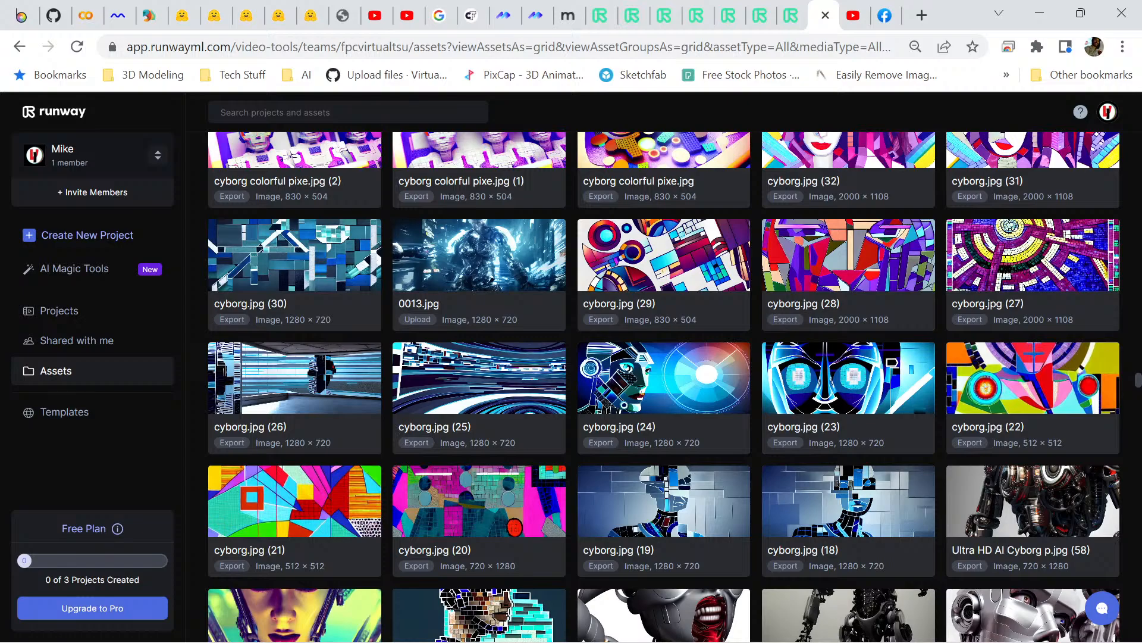
{"action": "scroll", "coordinate": [664, 387], "scroll_direction": "down", "scroll_amount": 5}
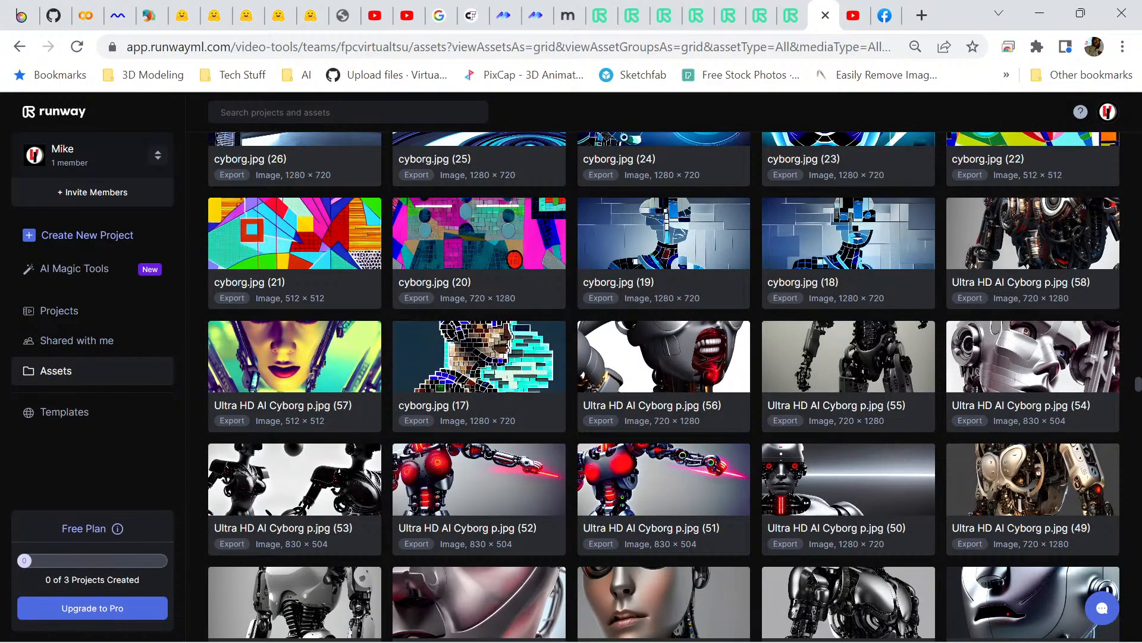
{"action": "scroll", "coordinate": [664, 387], "scroll_direction": "down", "scroll_amount": 3}
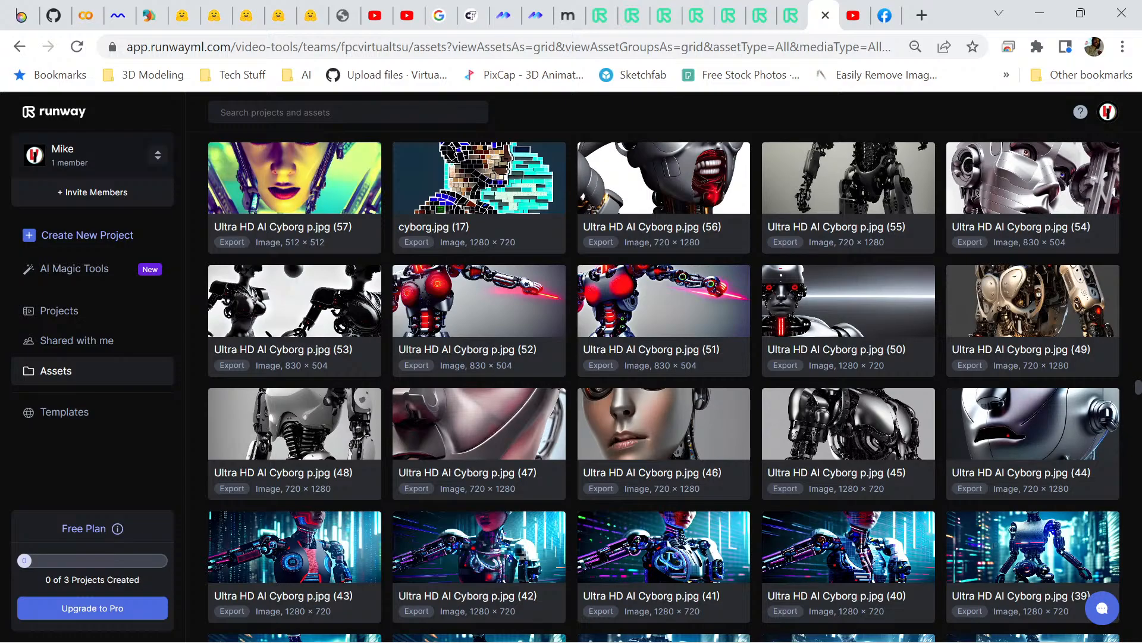
{"action": "scroll", "coordinate": [664, 386], "scroll_direction": "down", "scroll_amount": 3}
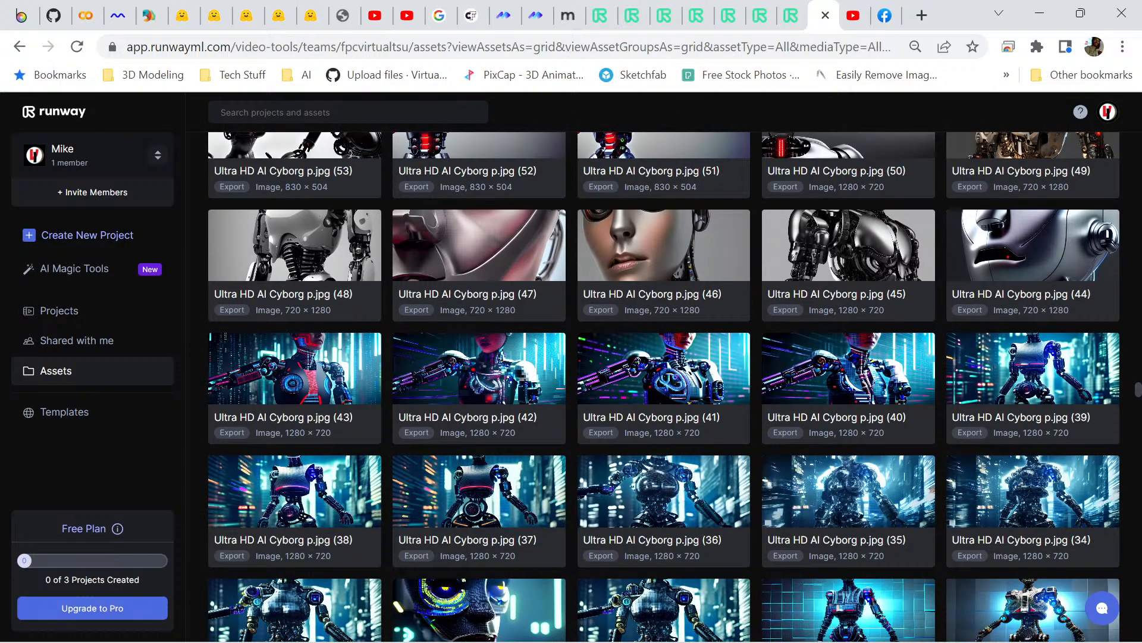
{"action": "scroll", "coordinate": [664, 387], "scroll_direction": "down", "scroll_amount": 3}
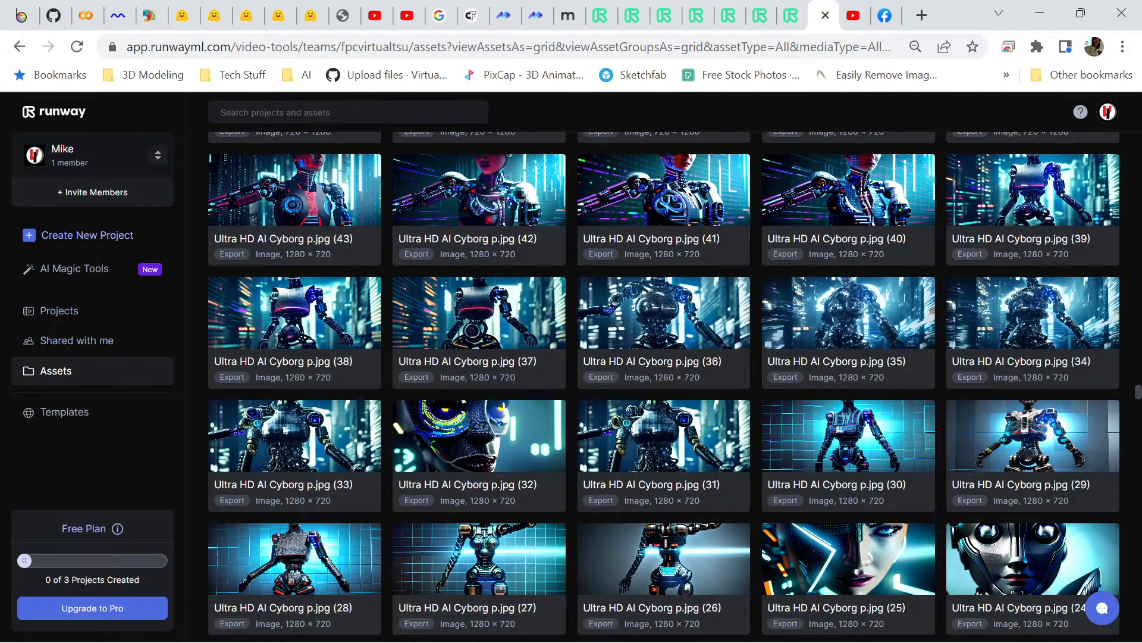
{"action": "scroll", "coordinate": [479, 357], "scroll_direction": "down", "scroll_amount": 12}
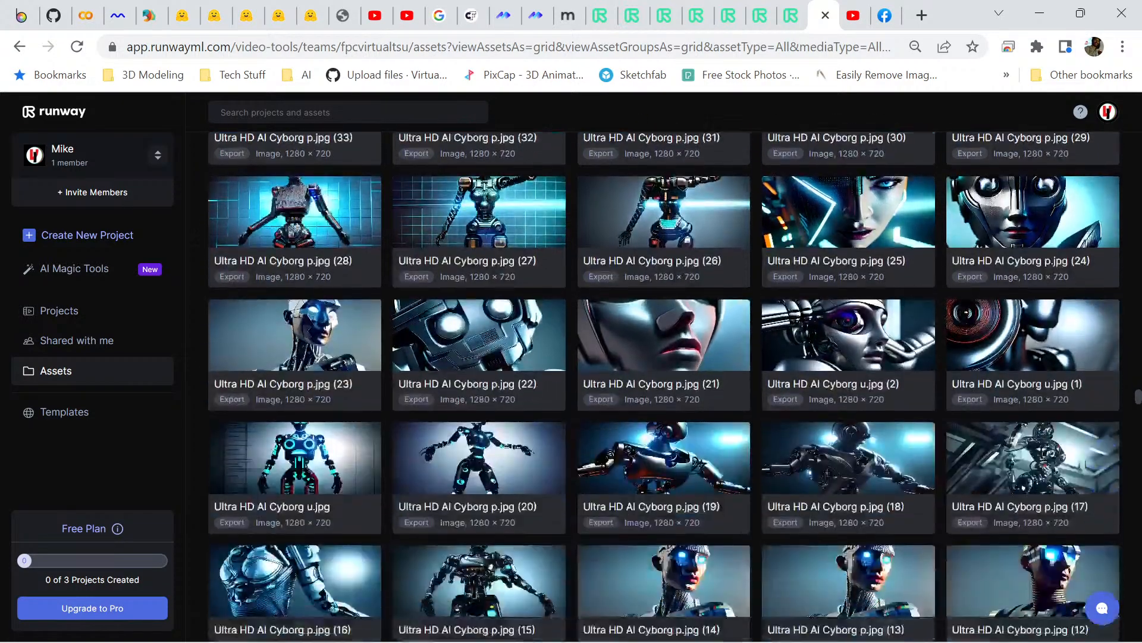
{"action": "scroll", "coordinate": [479, 357], "scroll_direction": "down", "scroll_amount": 15}
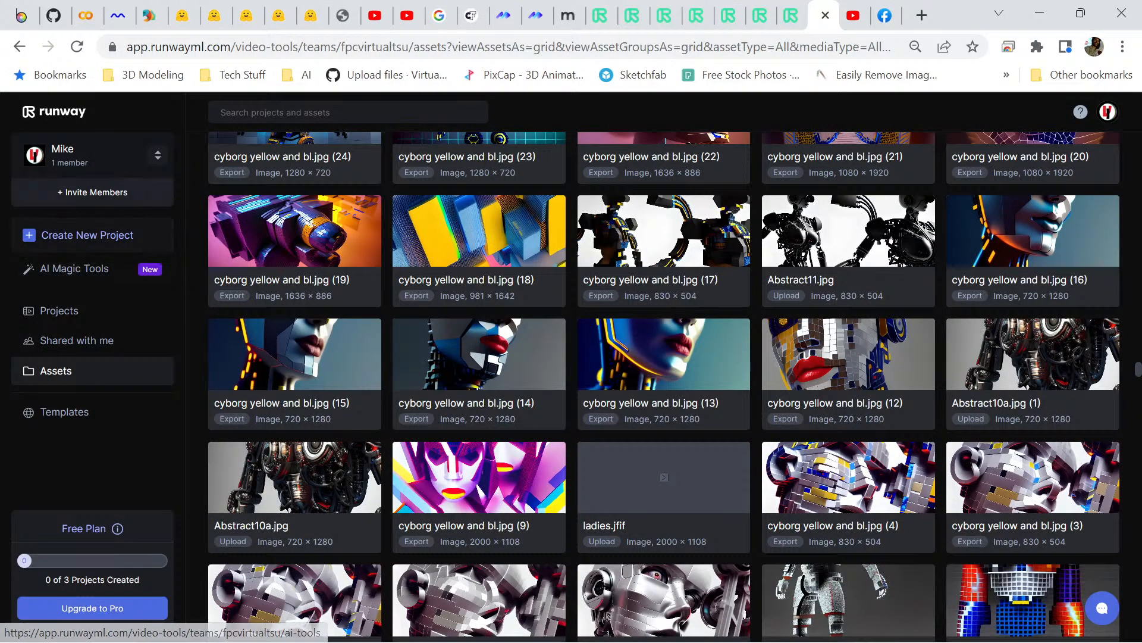
- View the AI Magic Tools overview and return to the account's Assets page
{"action": "scroll", "coordinate": [242, 460], "scroll_direction": "up", "scroll_amount": 8}
{"action": "scroll", "coordinate": [239, 462], "scroll_direction": "up", "scroll_amount": 10}
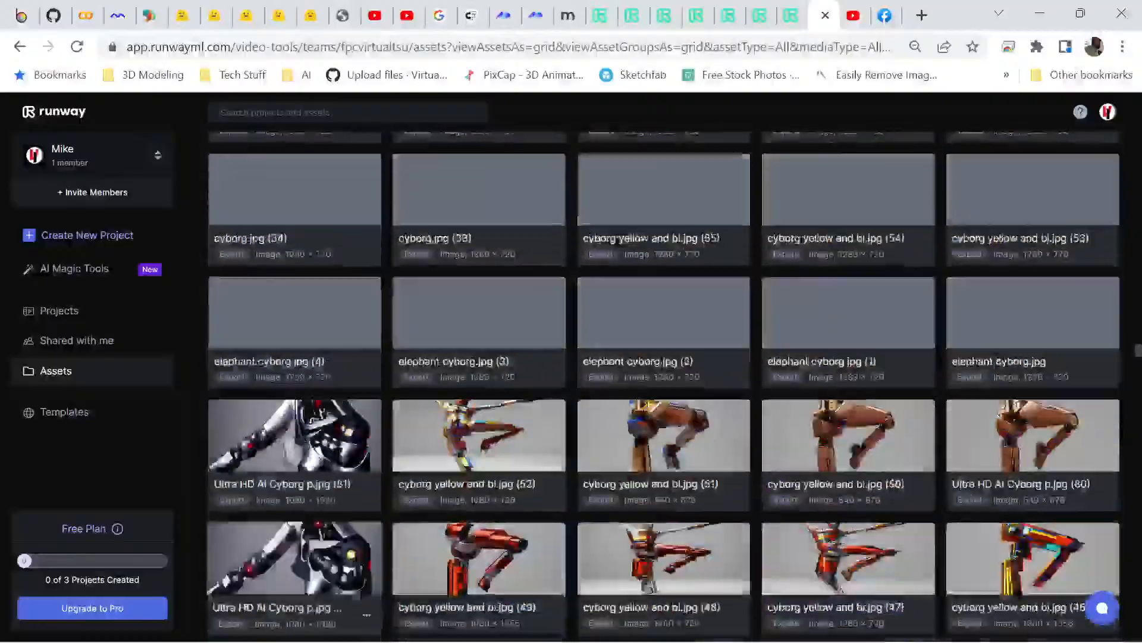
{"action": "scroll", "coordinate": [294, 286], "scroll_direction": "up", "scroll_amount": 15}
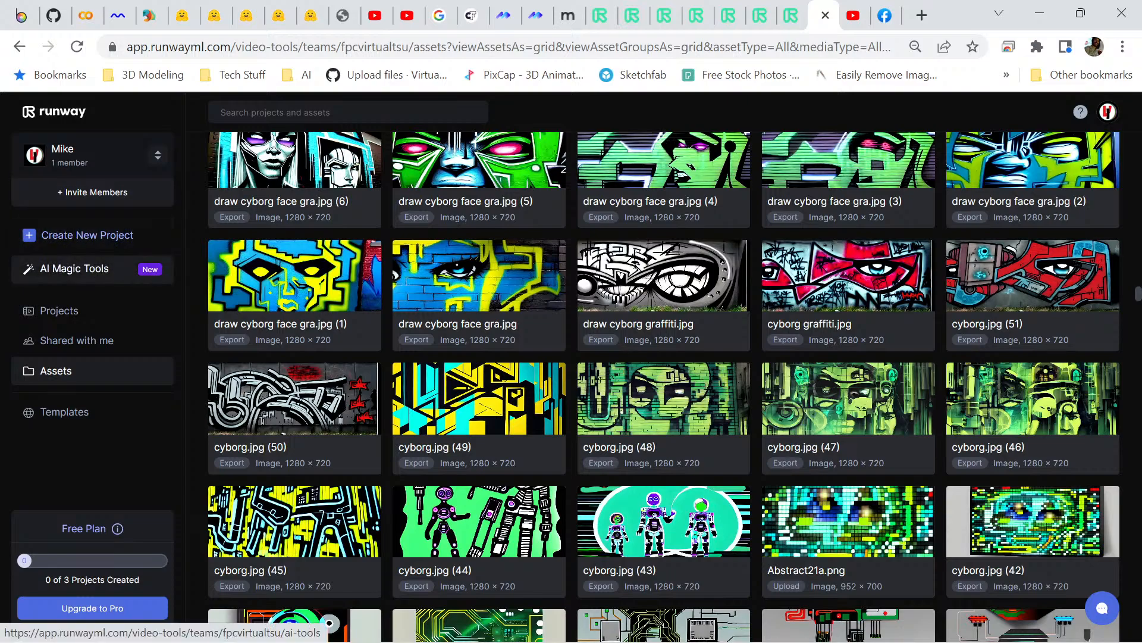
{"action": "left_click", "coordinate": [74, 269]}
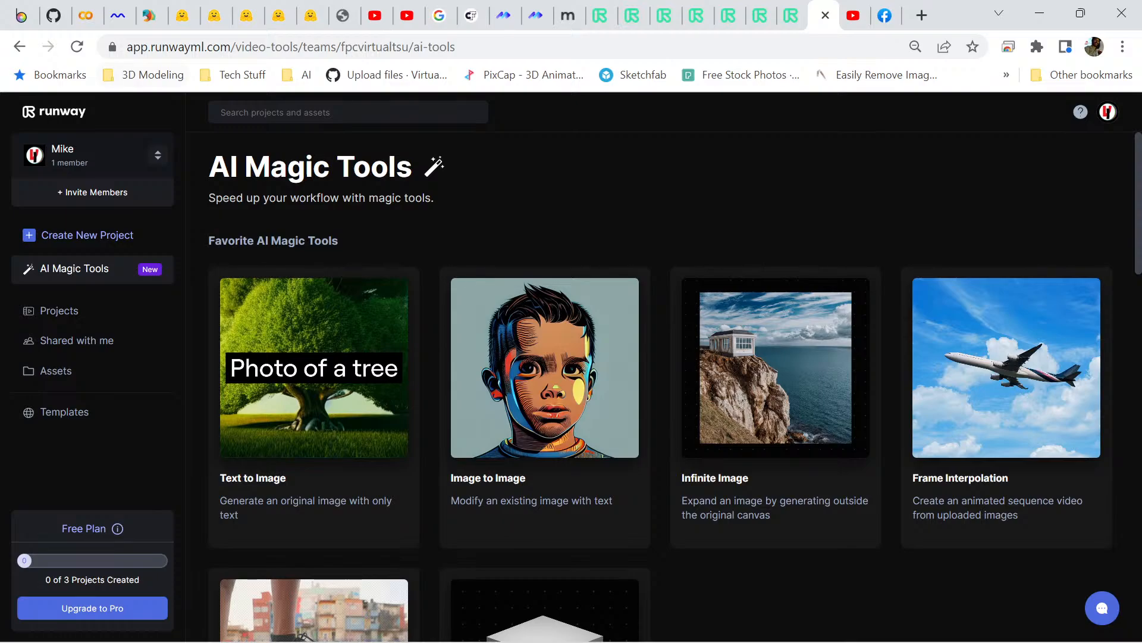
{"action": "left_click", "coordinate": [55, 370]}
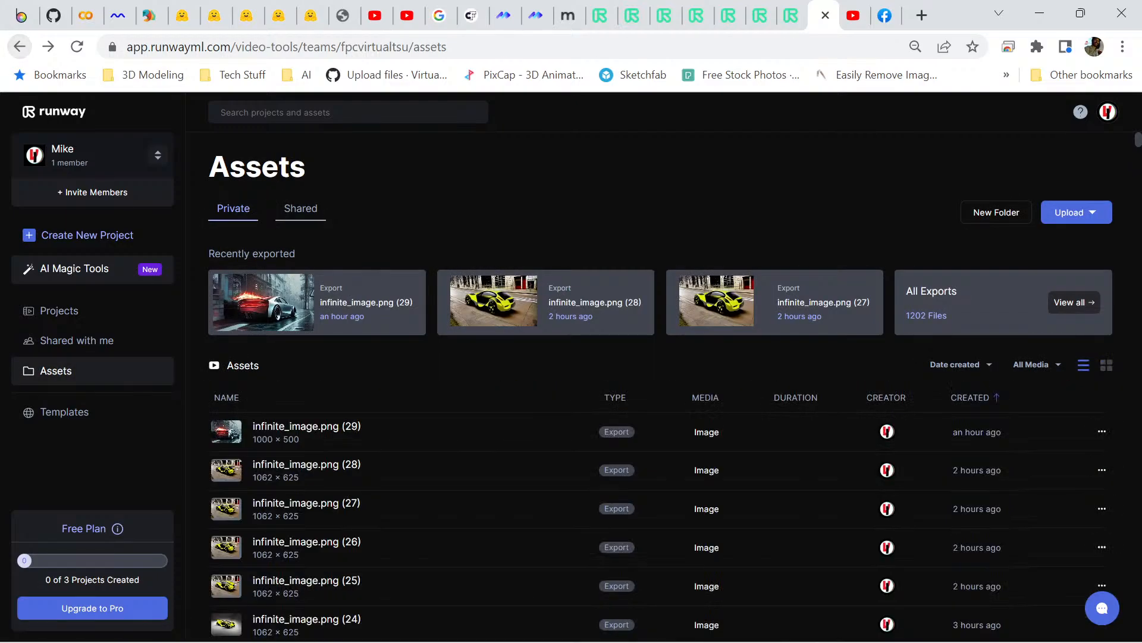
- View the Projects page and look through the AI Magic Tools overview, from the favorites to the full tool list
{"action": "left_click", "coordinate": [59, 310]}
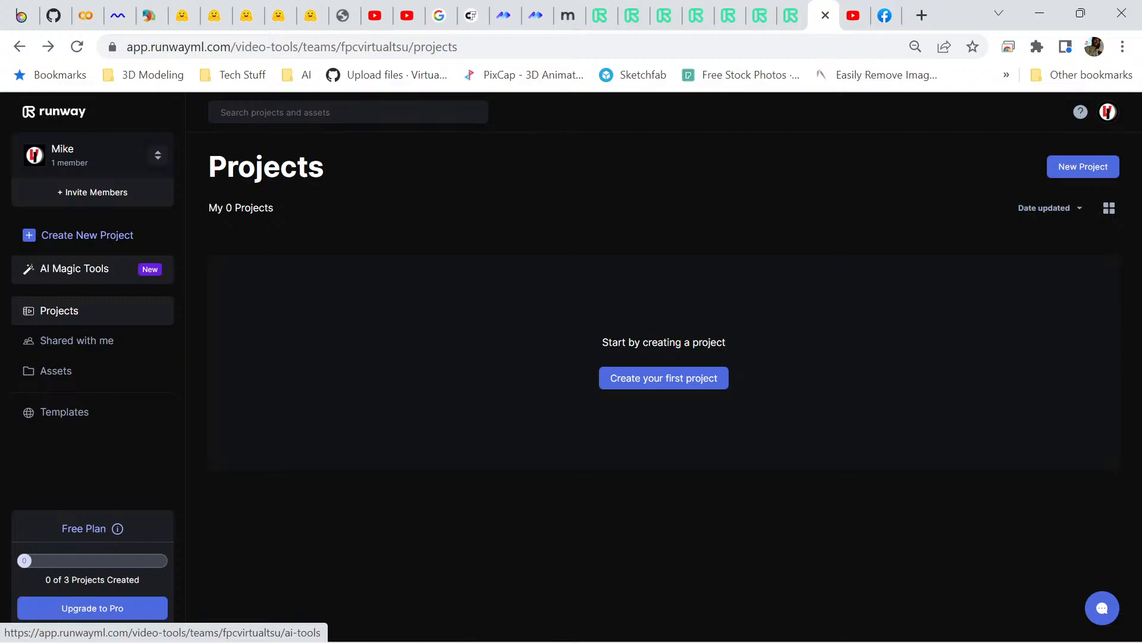
{"action": "left_click", "coordinate": [74, 268]}
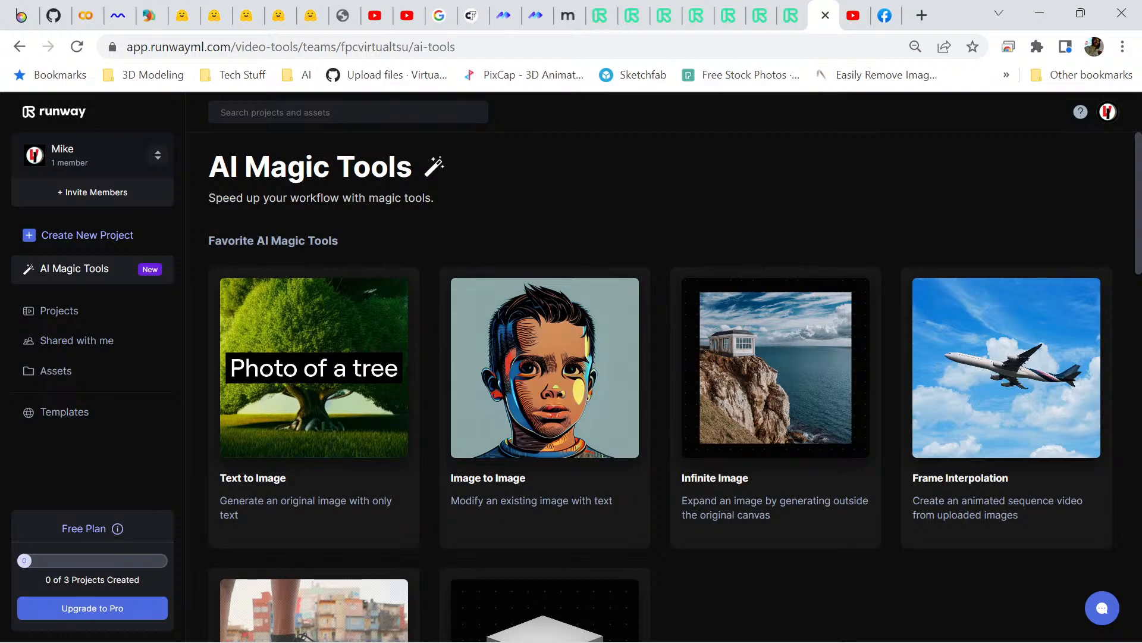
{"action": "scroll", "coordinate": [316, 255], "scroll_direction": "down", "scroll_amount": 13}
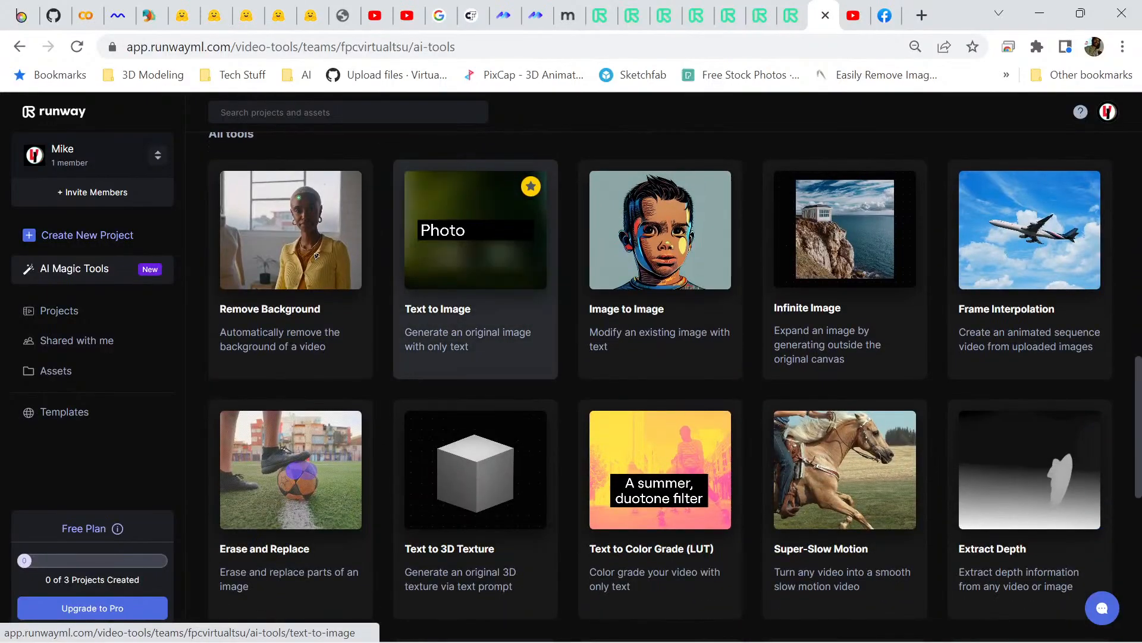
{"action": "scroll", "coordinate": [316, 255], "scroll_direction": "down", "scroll_amount": 3}
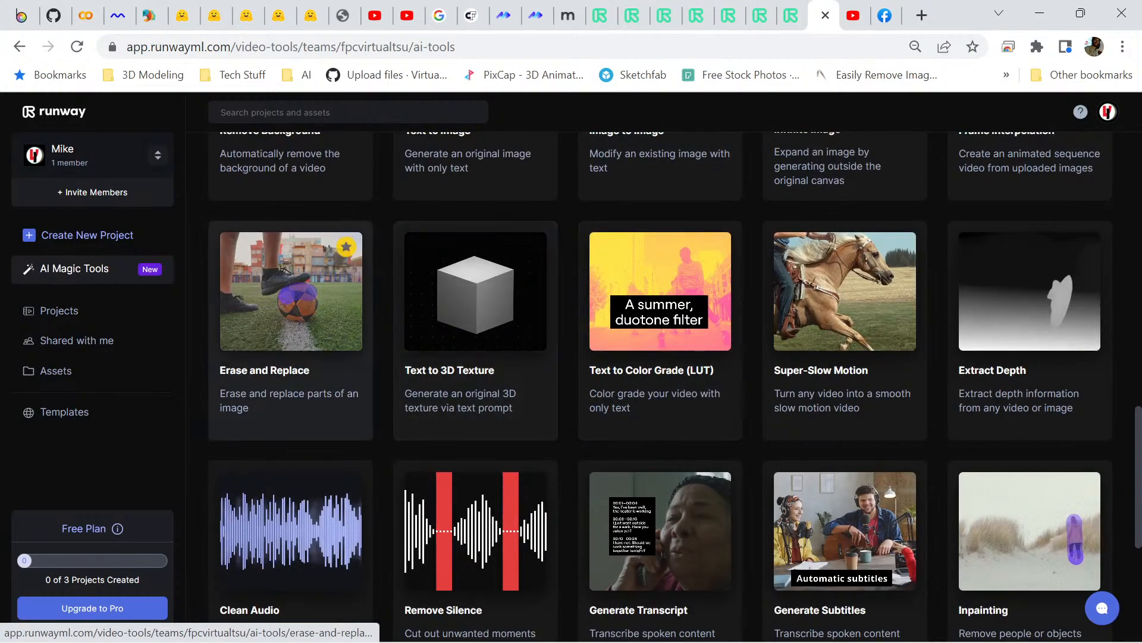
{"action": "scroll", "coordinate": [316, 255], "scroll_direction": "down", "scroll_amount": 3}
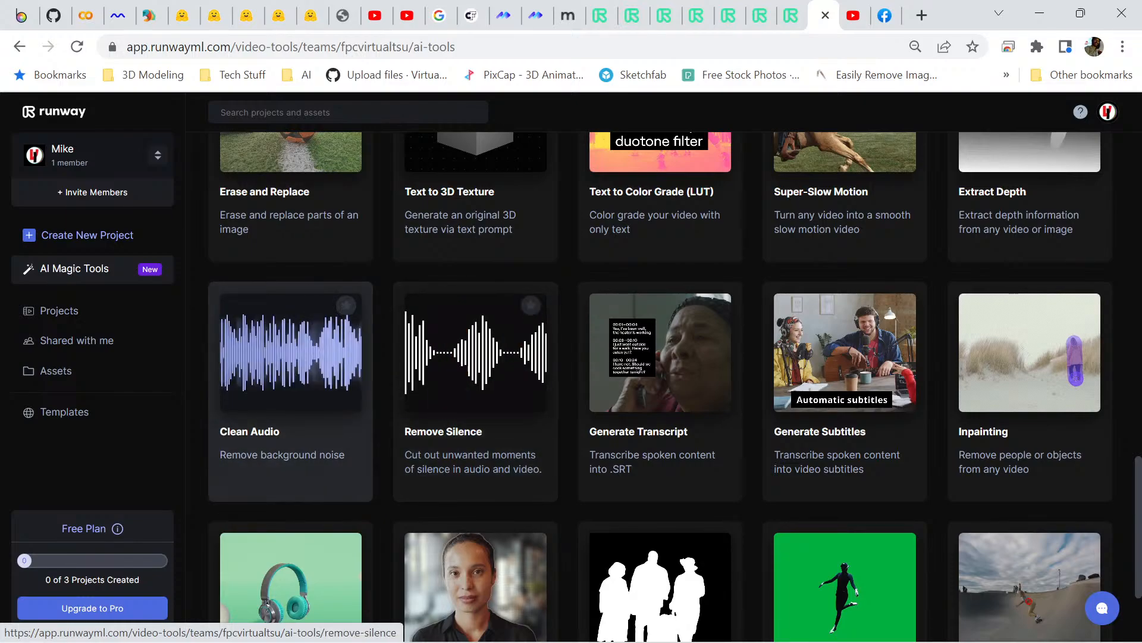
{"action": "scroll", "coordinate": [675, 386], "scroll_direction": "down", "scroll_amount": 3}
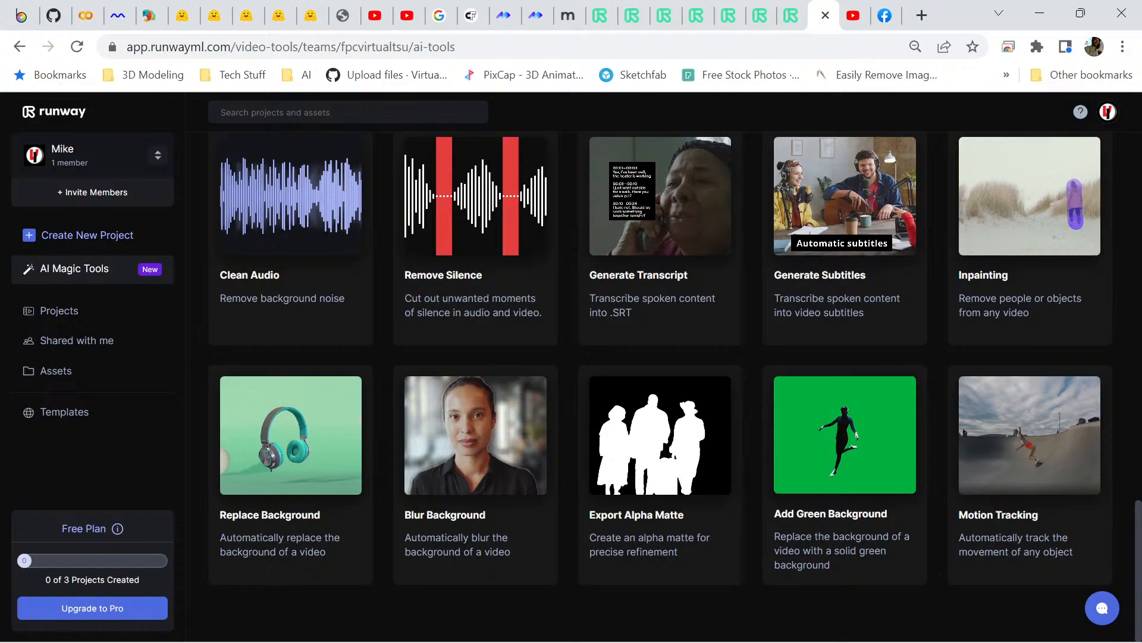
{"action": "scroll", "coordinate": [676, 387], "scroll_direction": "up", "scroll_amount": 5}
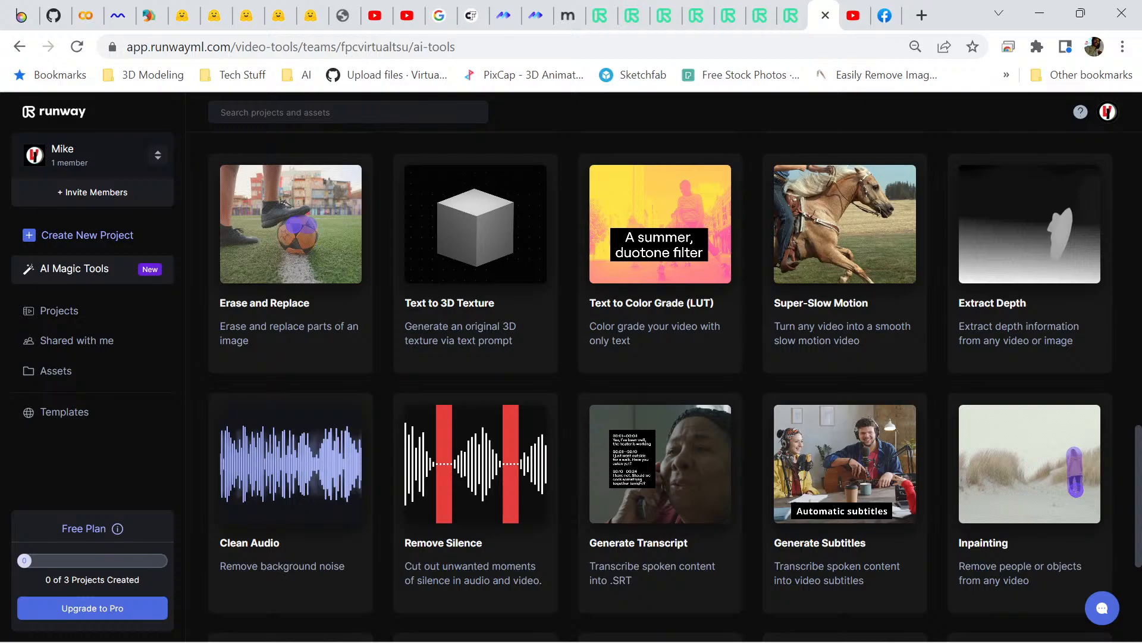
{"action": "scroll", "coordinate": [661, 268], "scroll_direction": "up", "scroll_amount": 5}
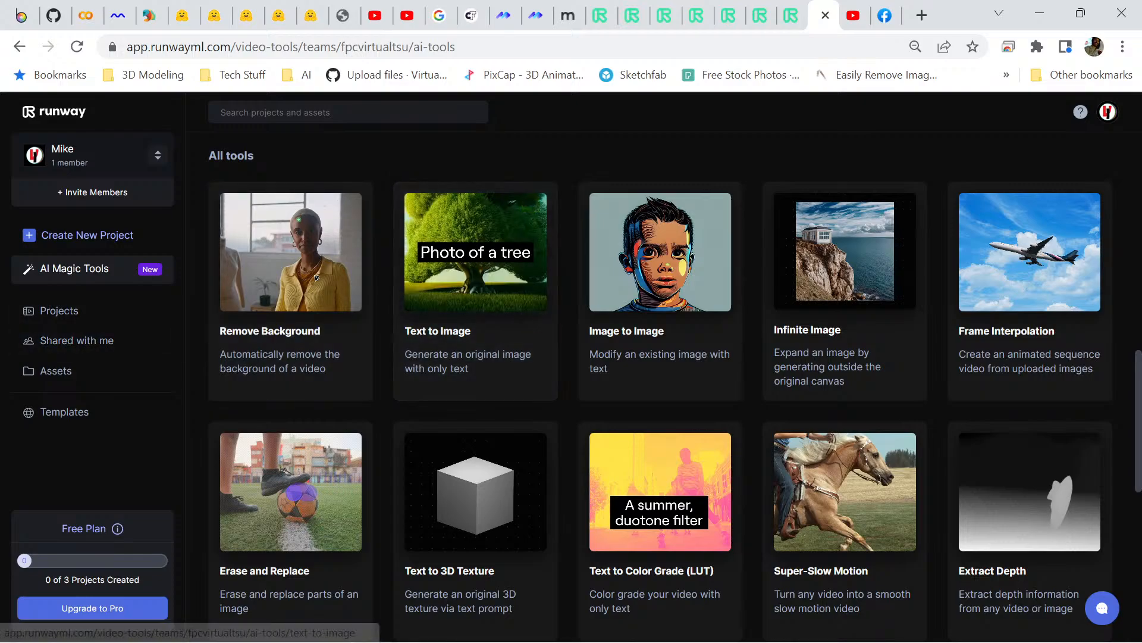
{"action": "scroll", "coordinate": [523, 268], "scroll_direction": "up", "scroll_amount": 9}
{"action": "scroll", "coordinate": [542, 357], "scroll_direction": "up", "scroll_amount": 2}
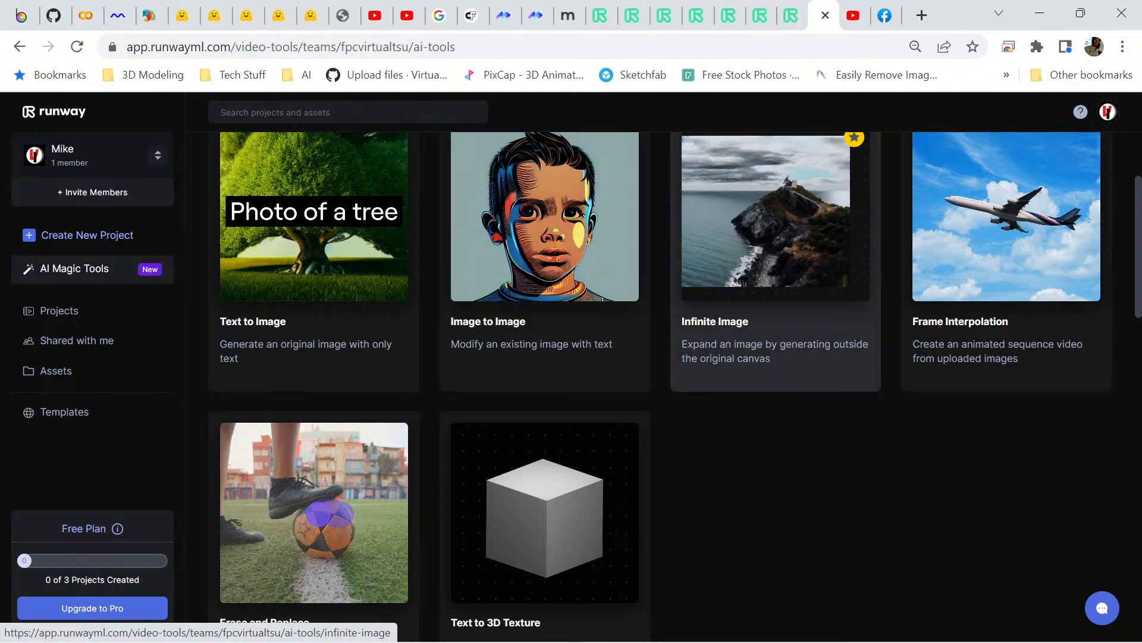
{"action": "scroll", "coordinate": [314, 297], "scroll_direction": "up", "scroll_amount": 2}
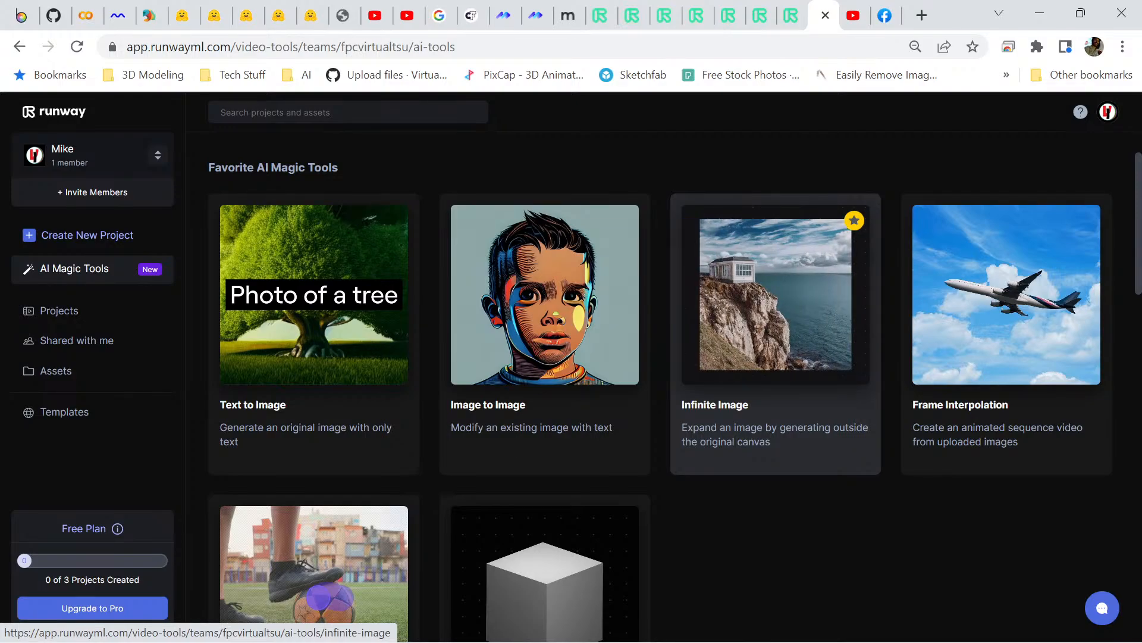
- Open the Infinite Image tool and load the Hotrod39 picture from the AI Hotrods folder onto the canvas
{"action": "left_click", "coordinate": [775, 333]}
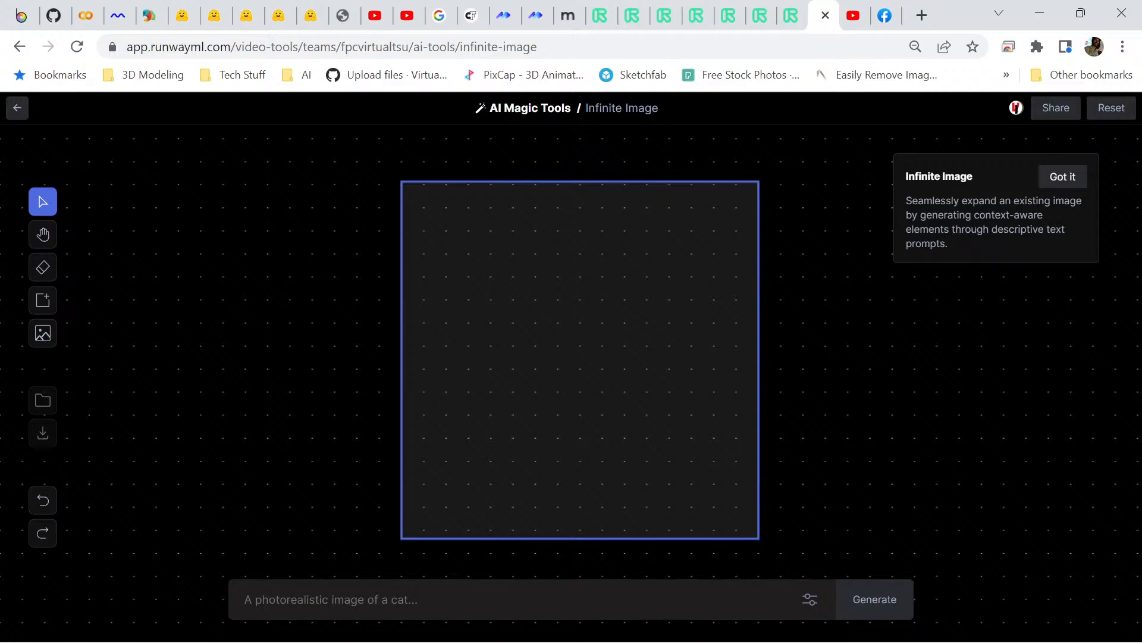
{"action": "scroll", "coordinate": [580, 357], "scroll_direction": "up", "scroll_amount": 2}
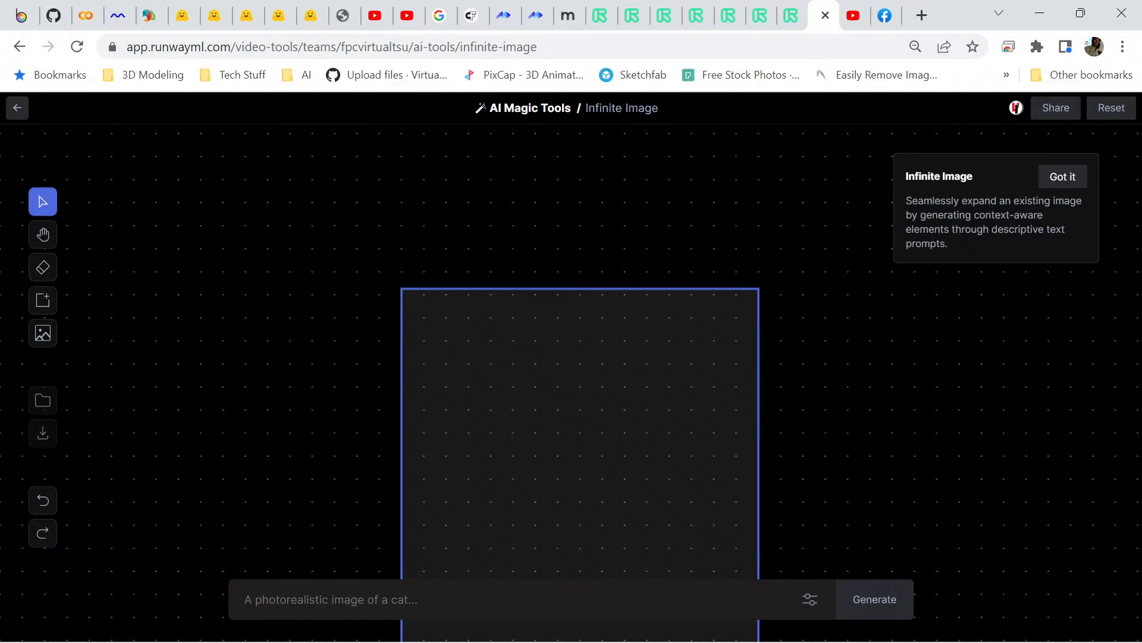
{"action": "scroll", "coordinate": [580, 357], "scroll_direction": "down", "scroll_amount": 2}
{"action": "left_click", "coordinate": [43, 333]}
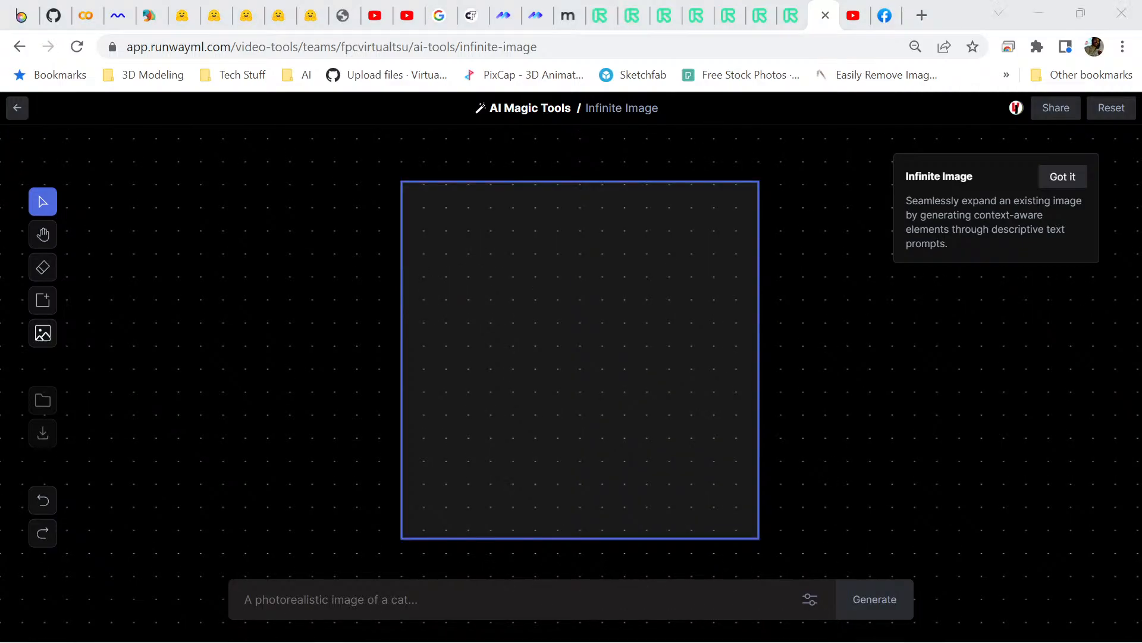
{"action": "scroll", "coordinate": [426, 250], "scroll_direction": "down", "scroll_amount": 10}
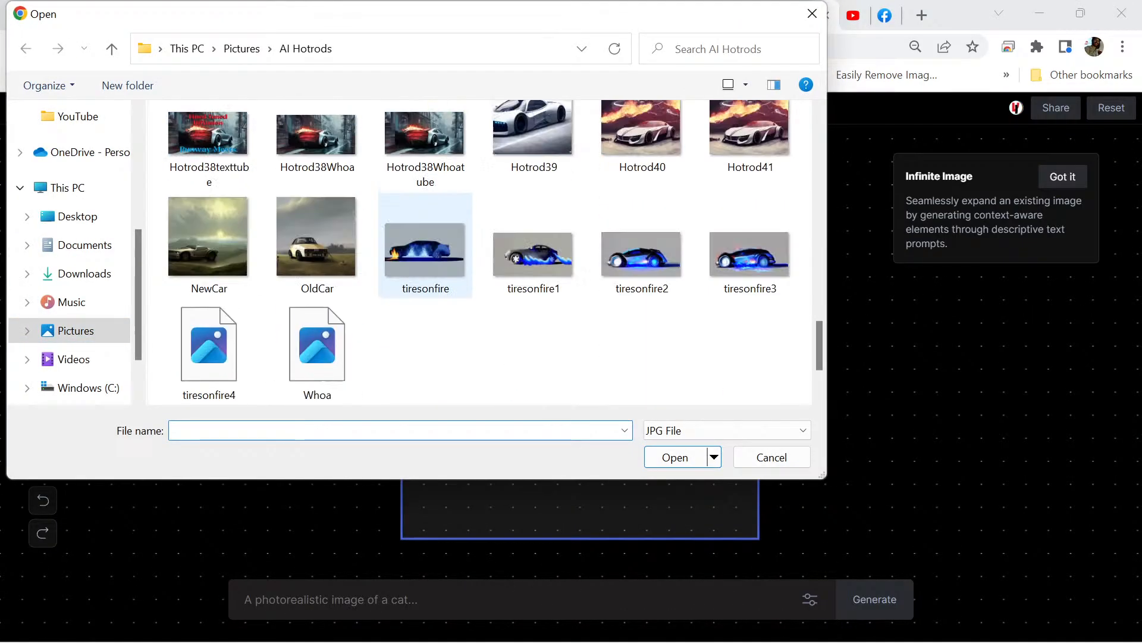
{"action": "scroll", "coordinate": [426, 250], "scroll_direction": "up", "scroll_amount": 3}
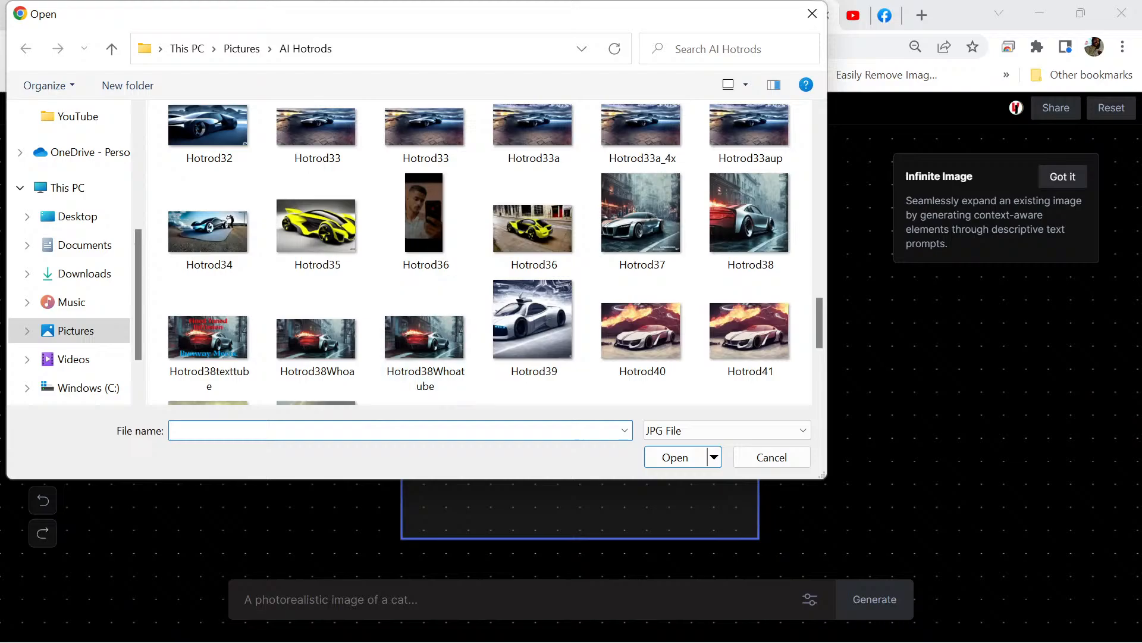
{"action": "scroll", "coordinate": [425, 286], "scroll_direction": "down", "scroll_amount": 1}
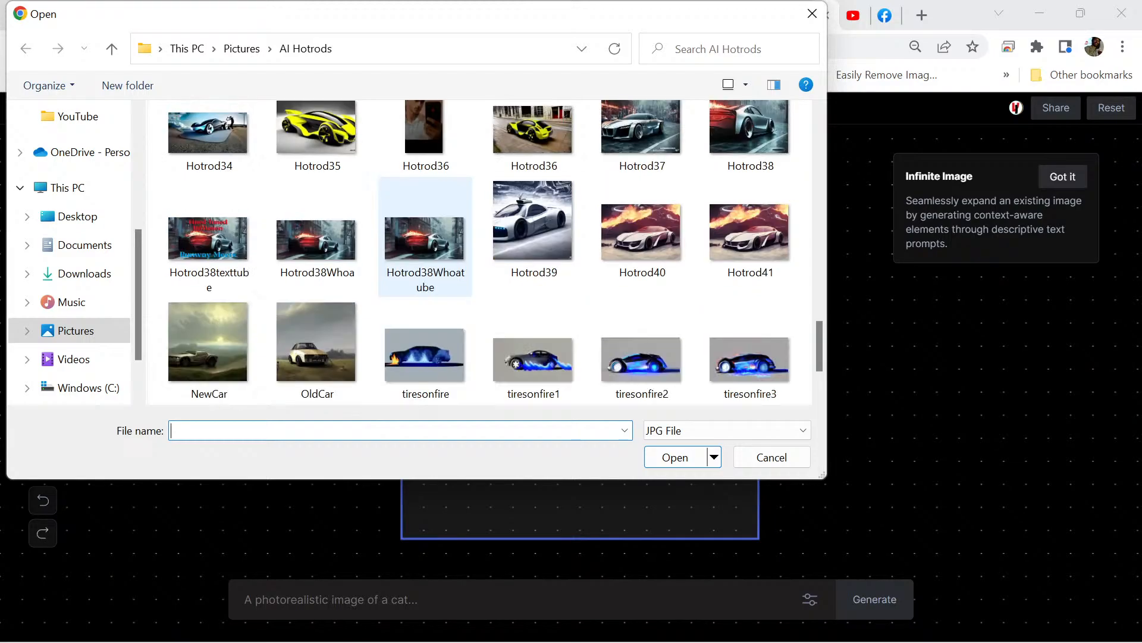
{"action": "left_click", "coordinate": [534, 229]}
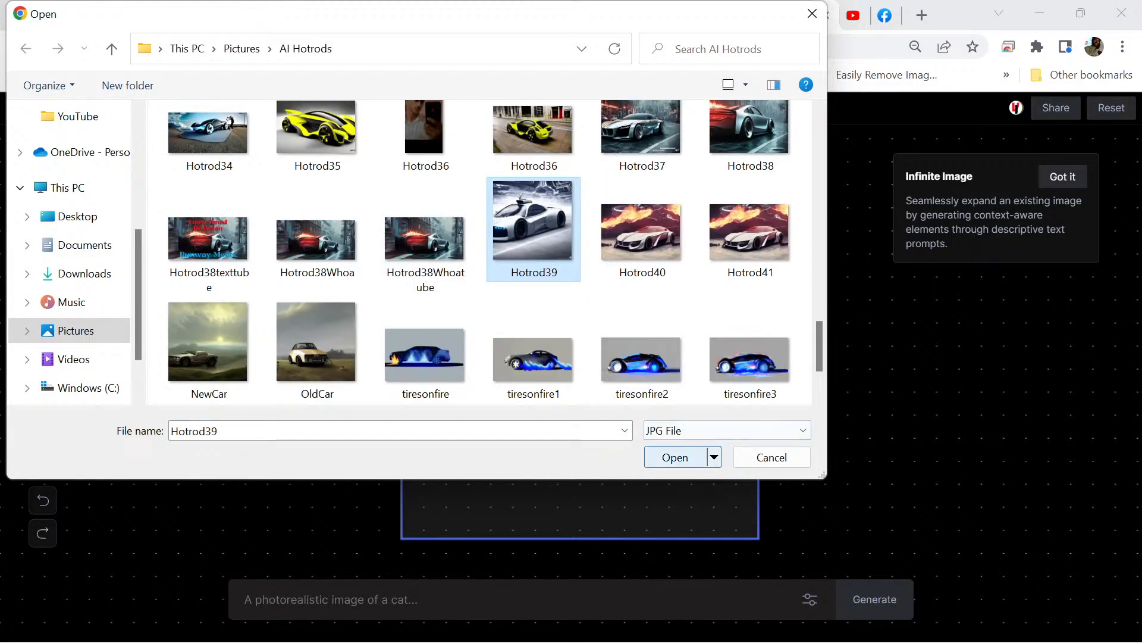
{"action": "key", "text": "Return"}
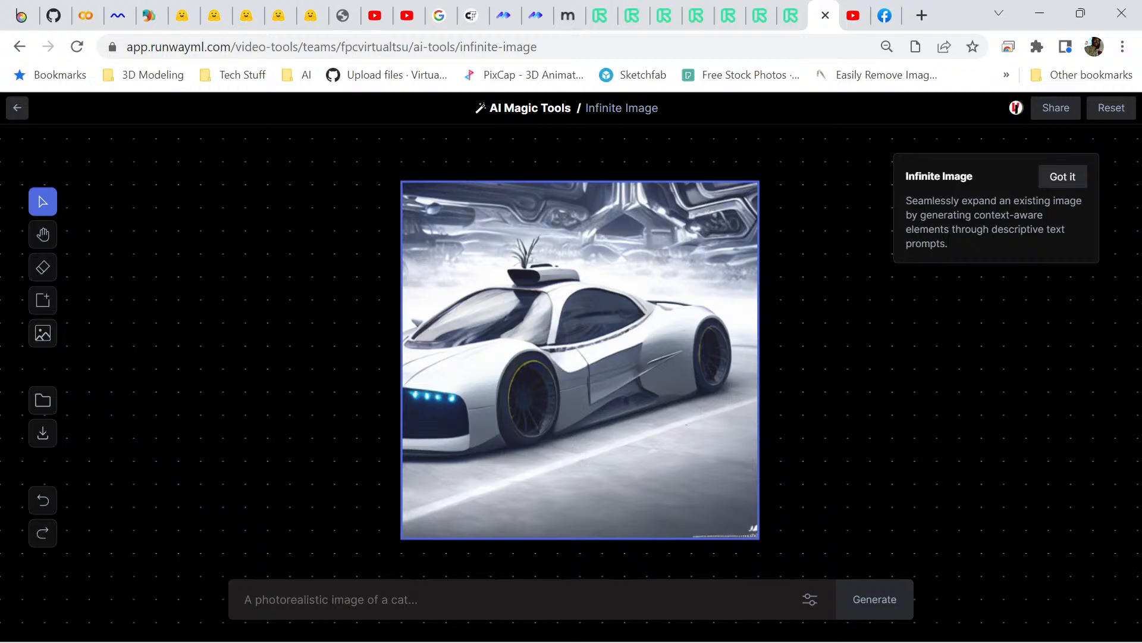
- Review the Finetuned Diffusion page and the Image to Image concept car results, and return to the Infinite Image canvas
{"action": "left_click", "coordinate": [312, 15]}
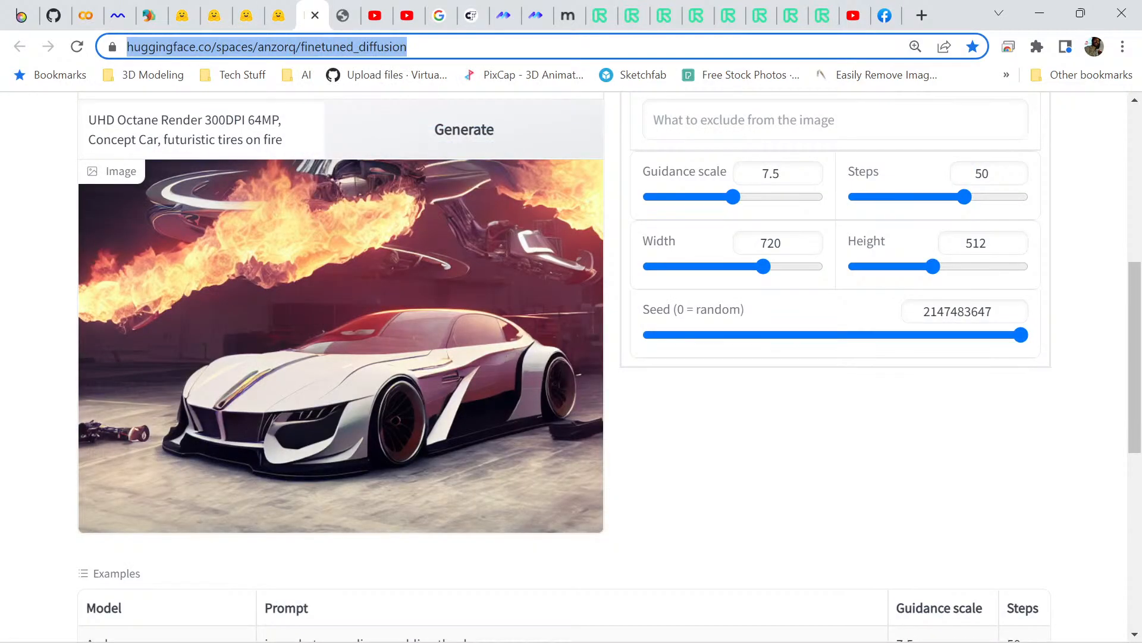
{"action": "scroll", "coordinate": [571, 357], "scroll_direction": "up", "scroll_amount": 8}
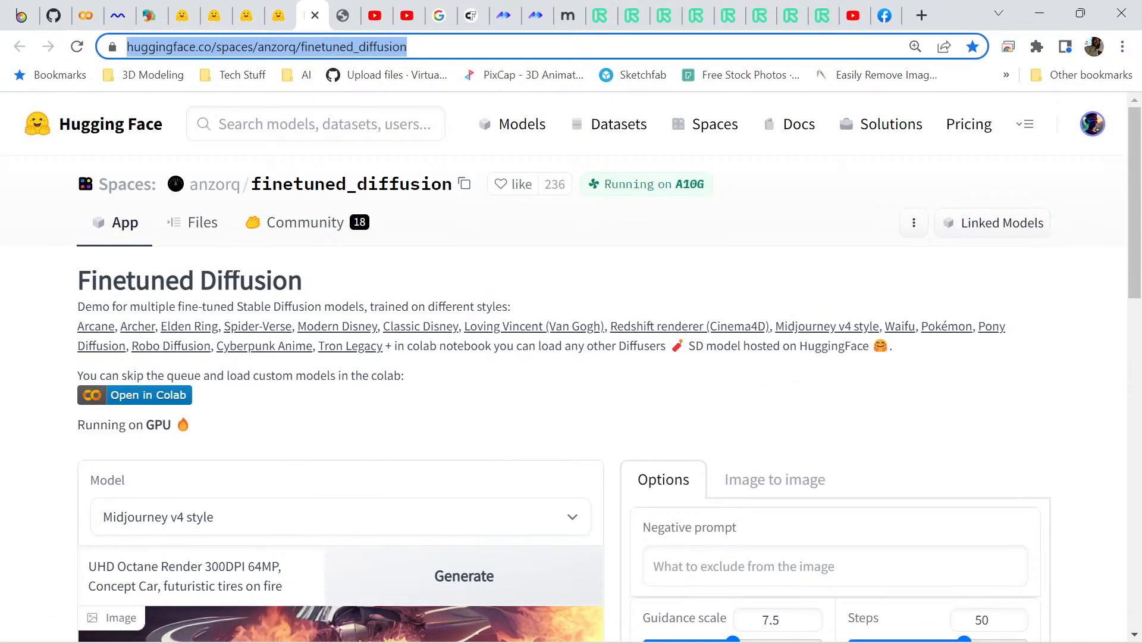
{"action": "left_click", "coordinate": [601, 15]}
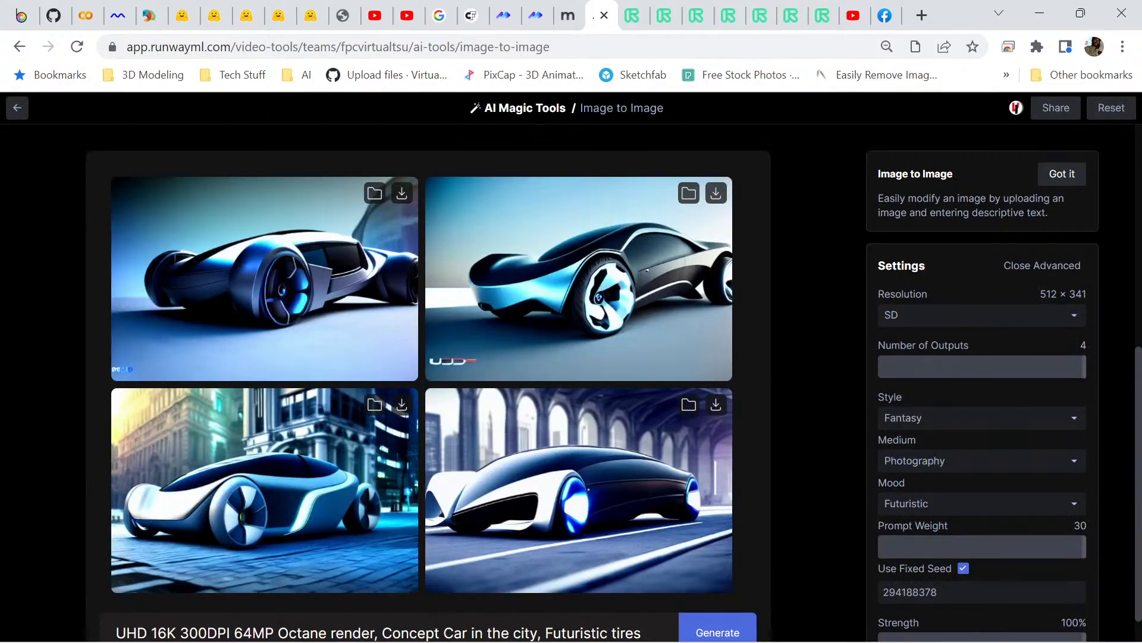
{"action": "left_click", "coordinate": [823, 15]}
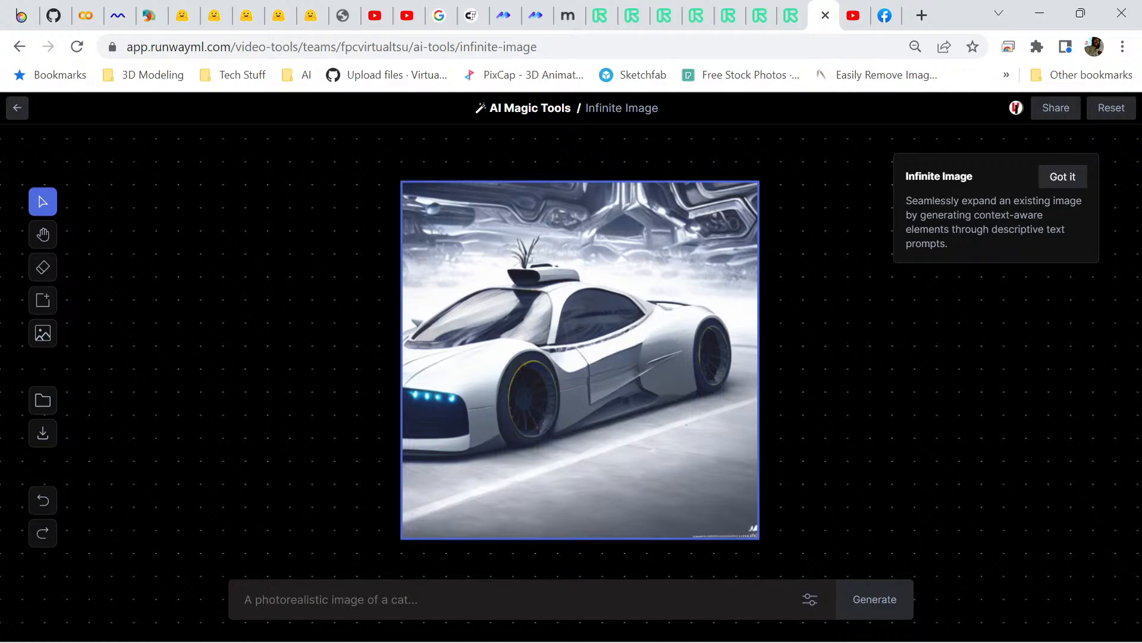
- Shift the generation frame past the car's cut-off front end and generate the missing area with the prompt "complete car"
{"action": "left_click_drag", "start_coordinate": [580, 360], "coordinate": [447, 360]}
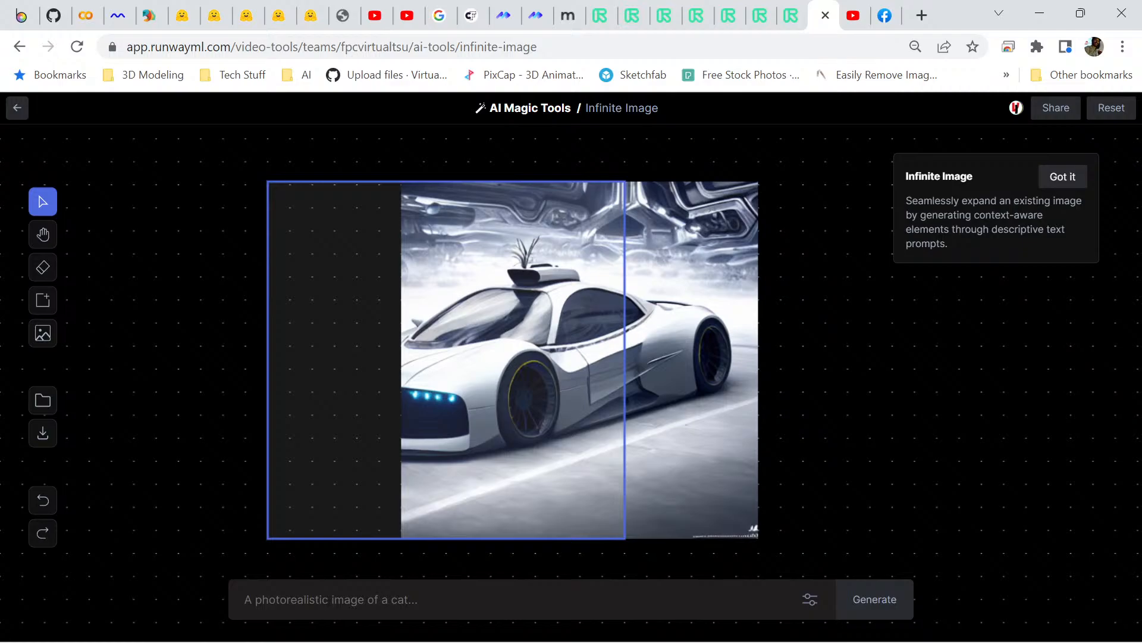
{"action": "left_click", "coordinate": [244, 599]}
{"action": "type", "text": "co"}
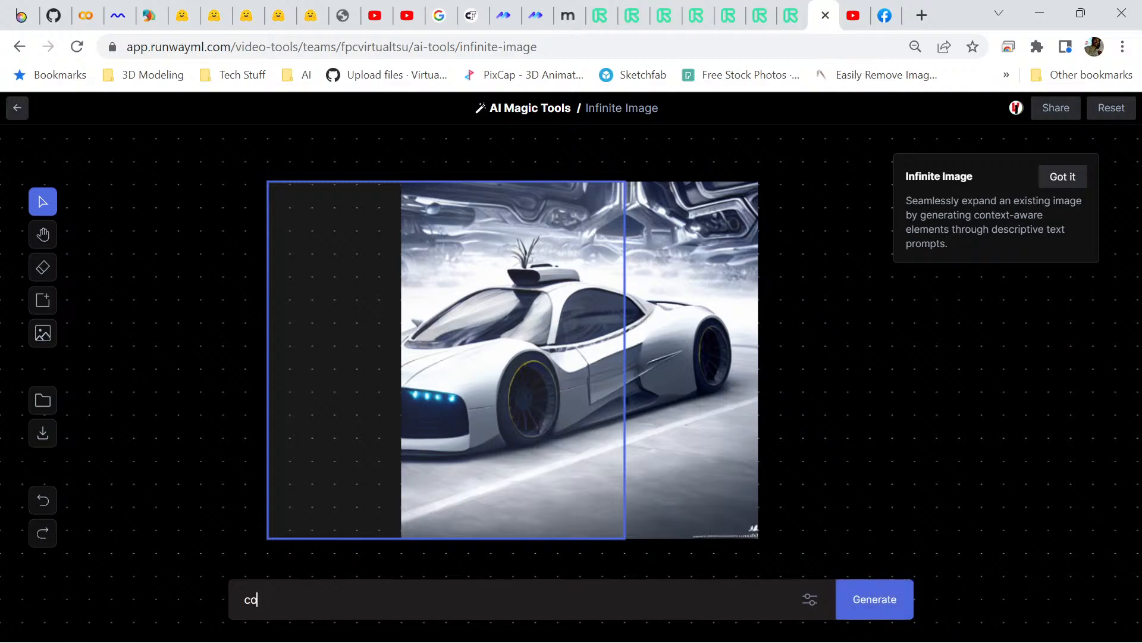
{"action": "type", "text": "mplete"}
{"action": "type", "text": "car"}
{"action": "key", "text": "Return"}
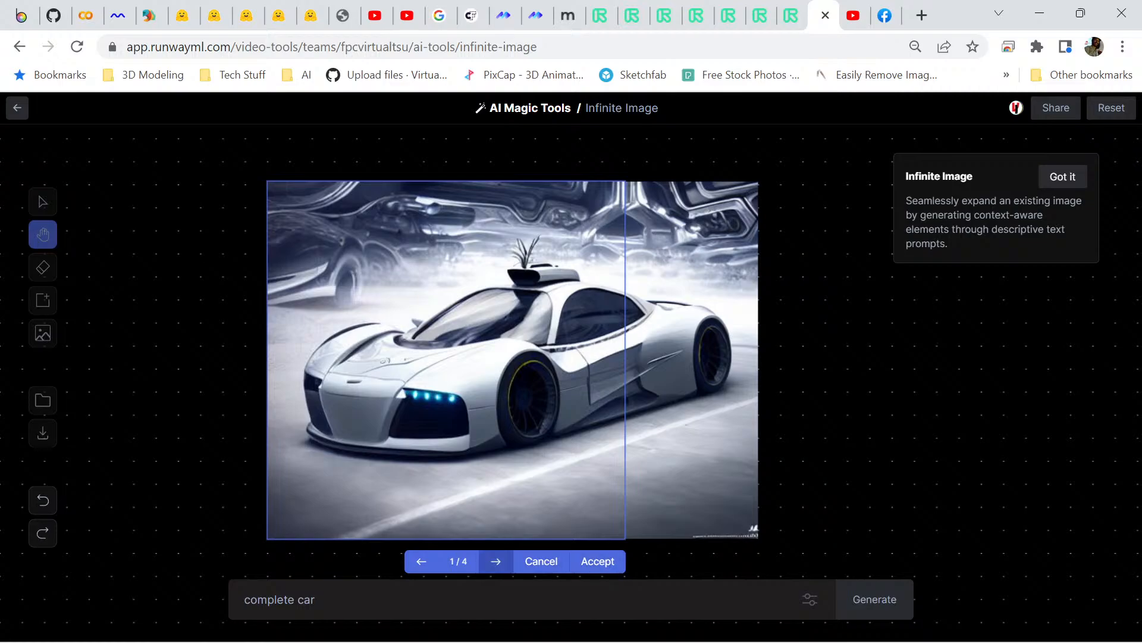
- Compare the four generated variations of the car's front end and background
{"action": "left_click", "coordinate": [495, 561]}
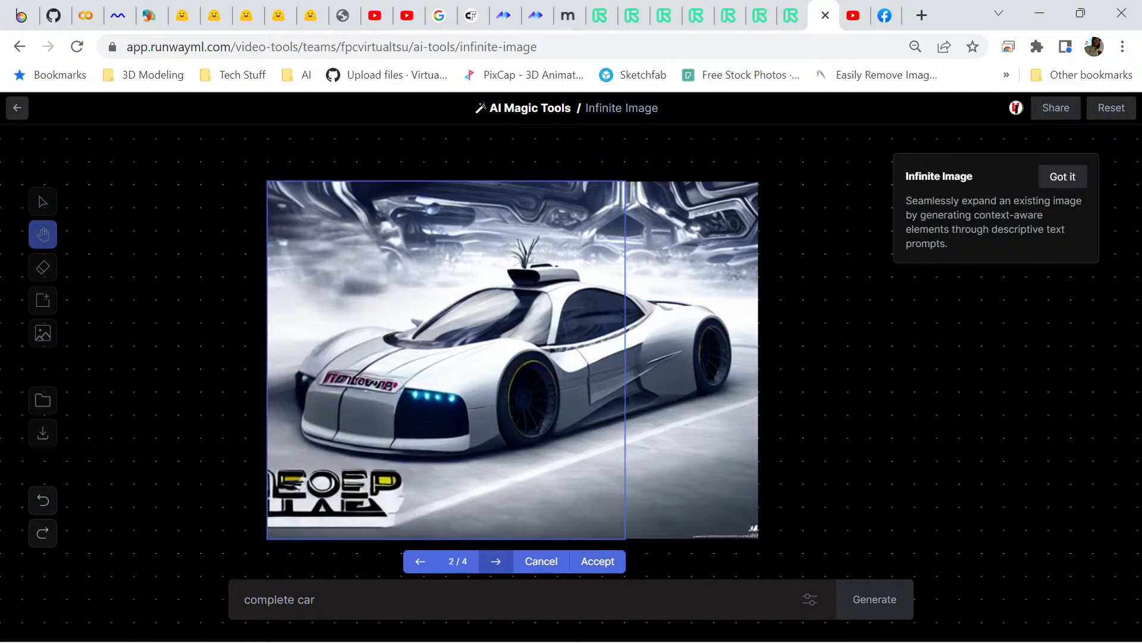
{"action": "left_click", "coordinate": [495, 561]}
{"action": "left_click", "coordinate": [496, 561]}
{"action": "left_click", "coordinate": [496, 561]}
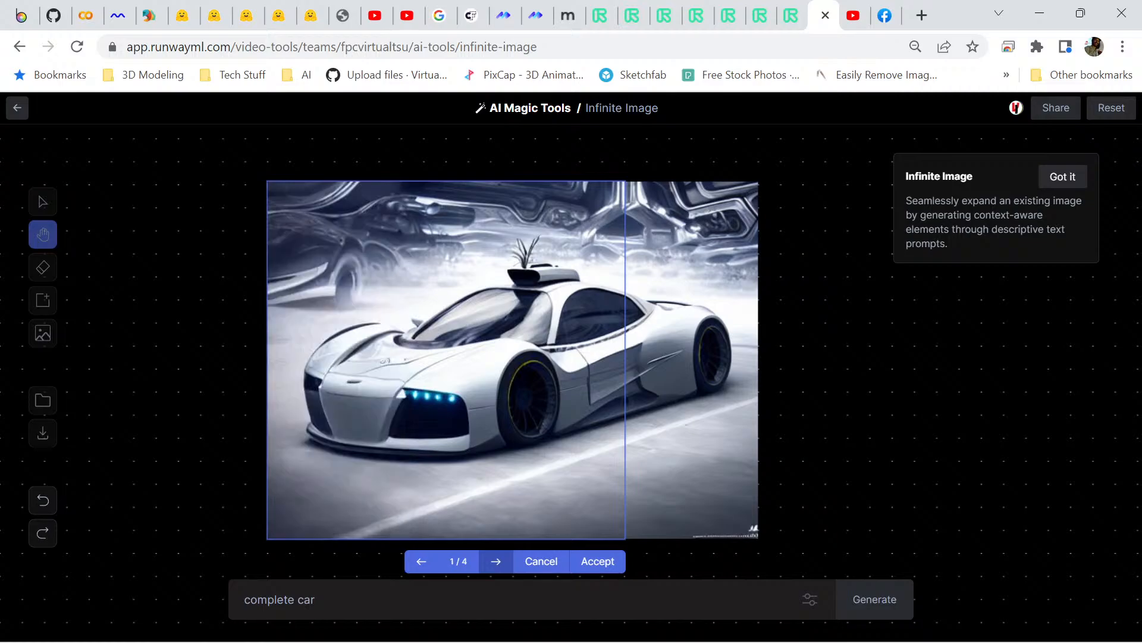
{"action": "left_click", "coordinate": [496, 561]}
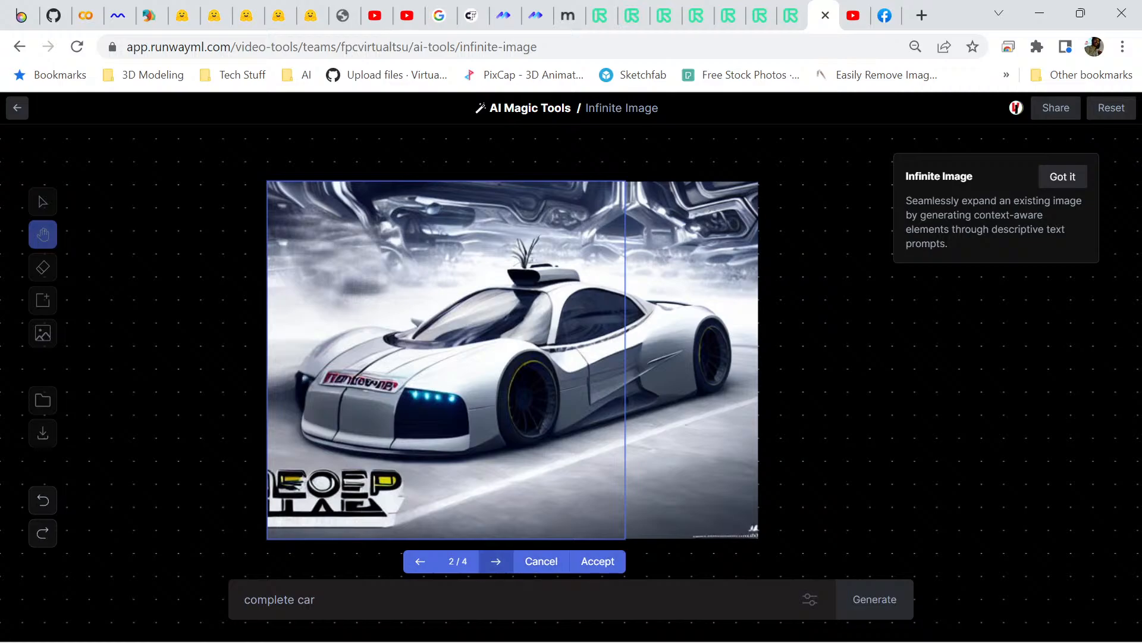
{"action": "left_click", "coordinate": [496, 561]}
{"action": "left_click", "coordinate": [496, 561]}
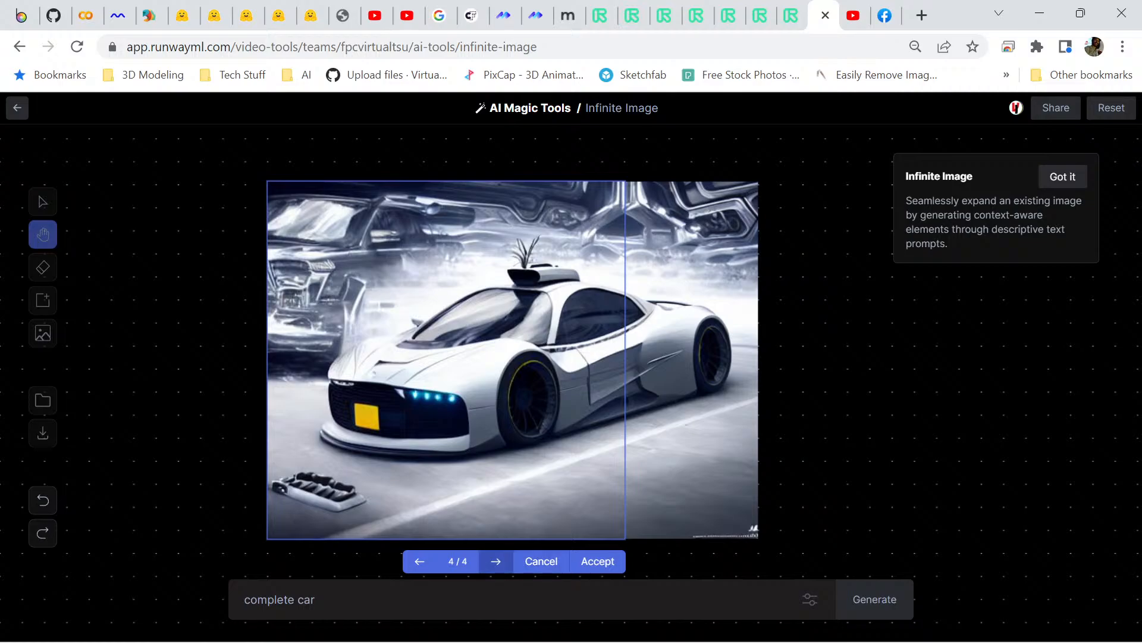
- Go through the variations again and accept the third one for the car's extended front
{"action": "left_click", "coordinate": [495, 561]}
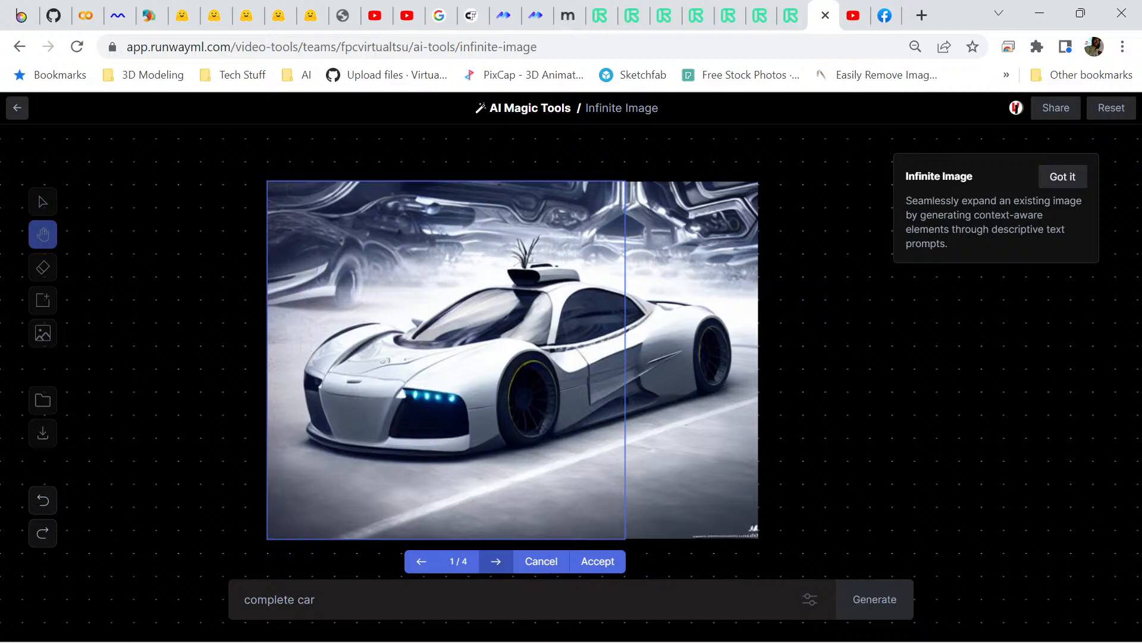
{"action": "left_click", "coordinate": [495, 561]}
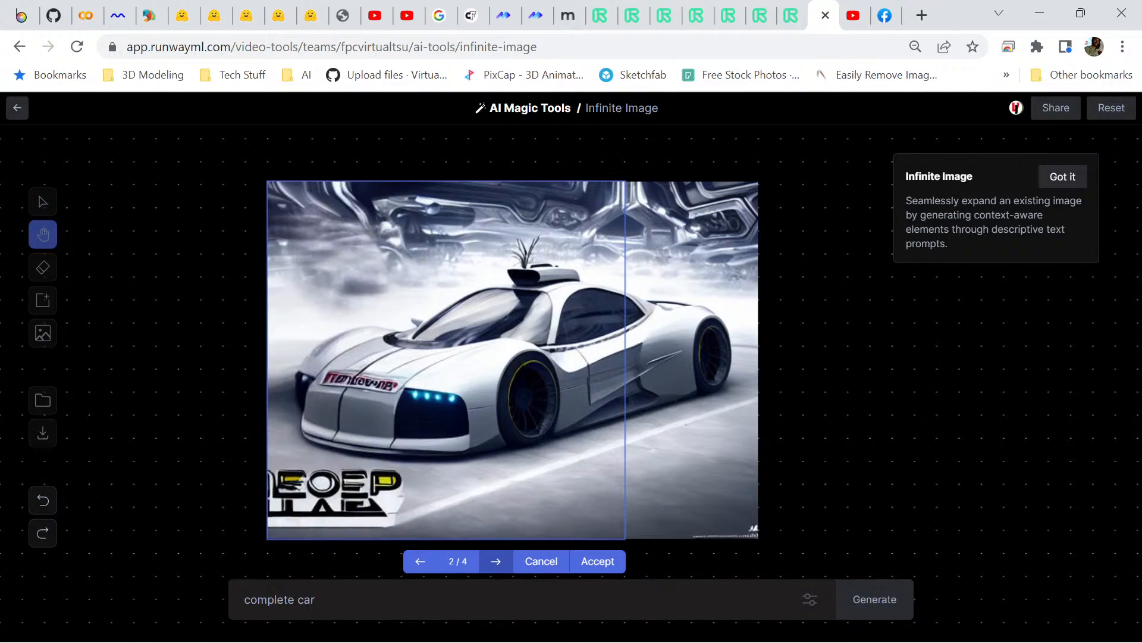
{"action": "left_click", "coordinate": [495, 561]}
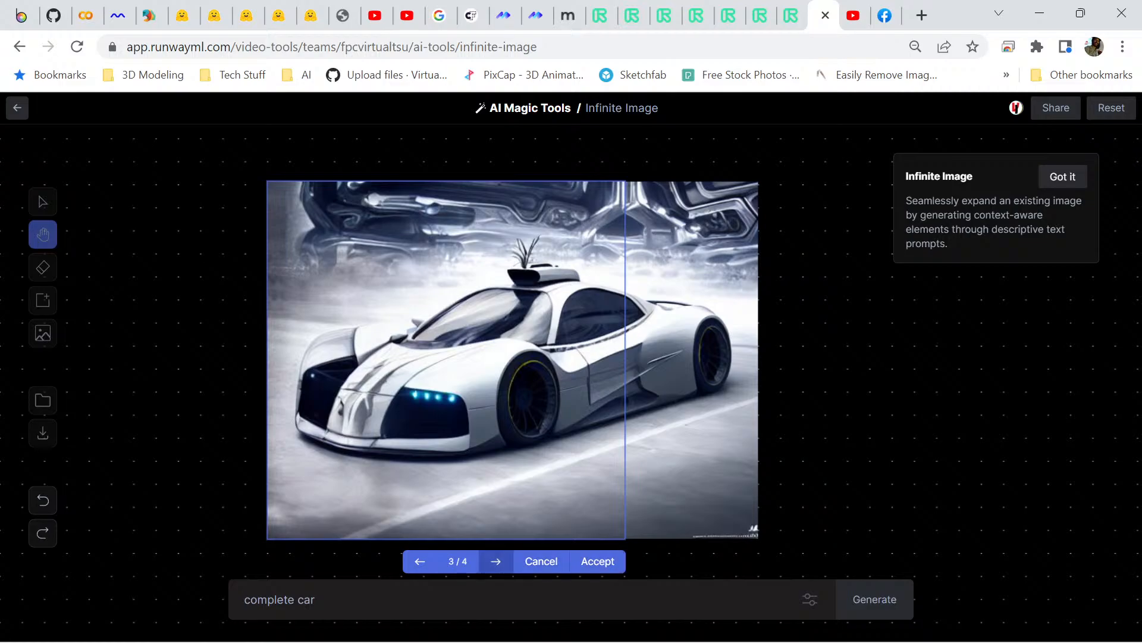
{"action": "left_click", "coordinate": [495, 561]}
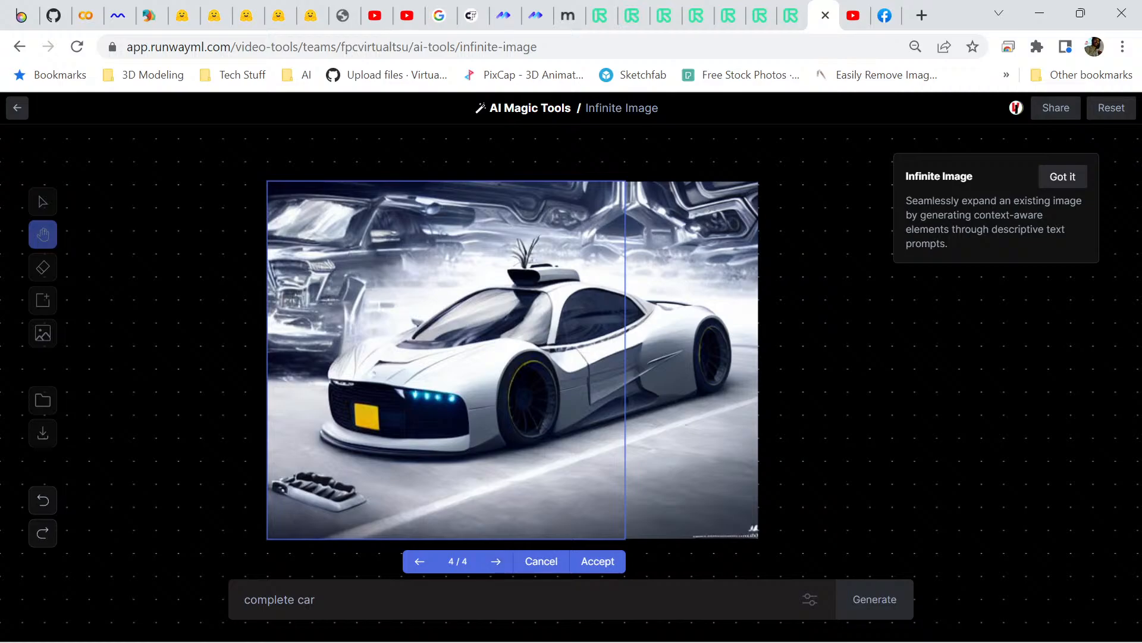
{"action": "left_click", "coordinate": [419, 561]}
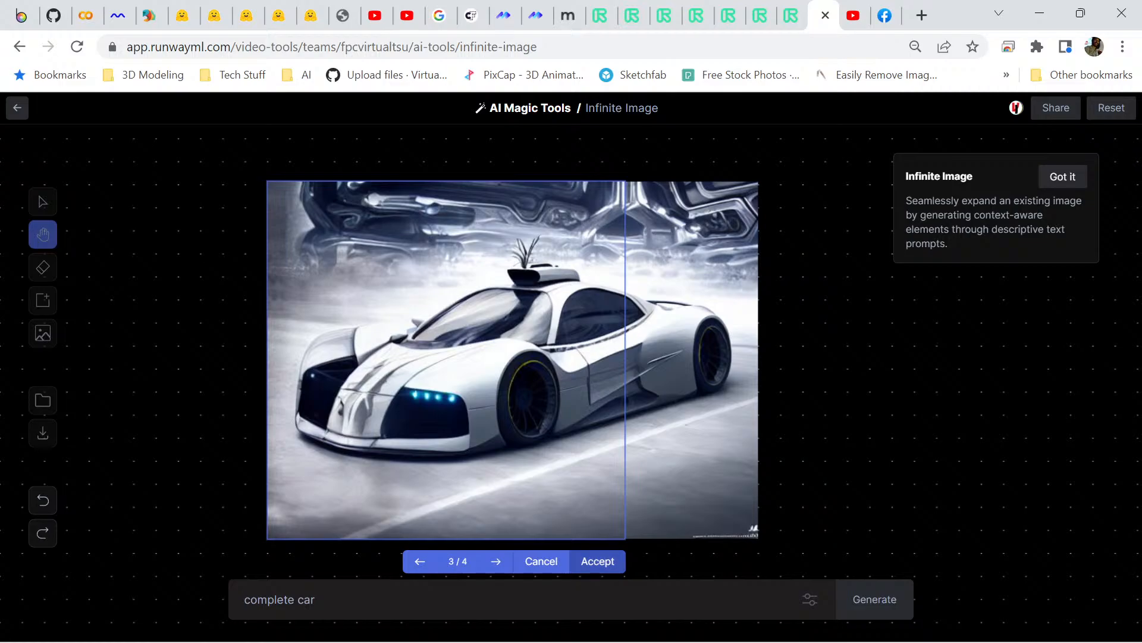
{"action": "left_click", "coordinate": [597, 561]}
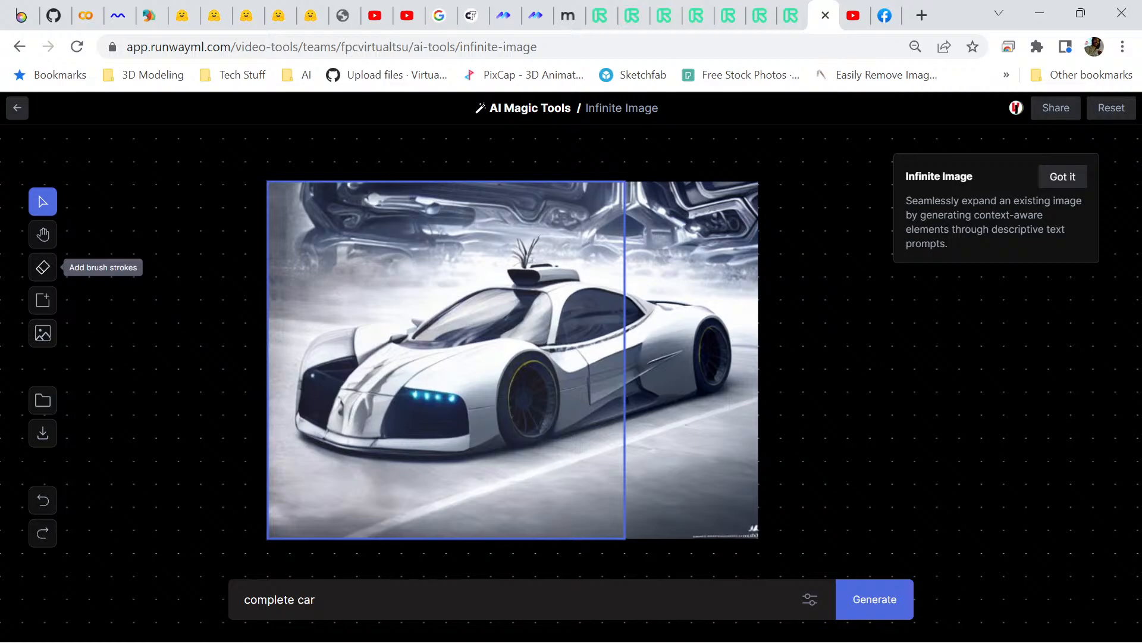
- Enlarge the eraser brush slightly and erase the signature at the concept car image's lower-right corner
{"action": "left_click", "coordinate": [43, 267]}
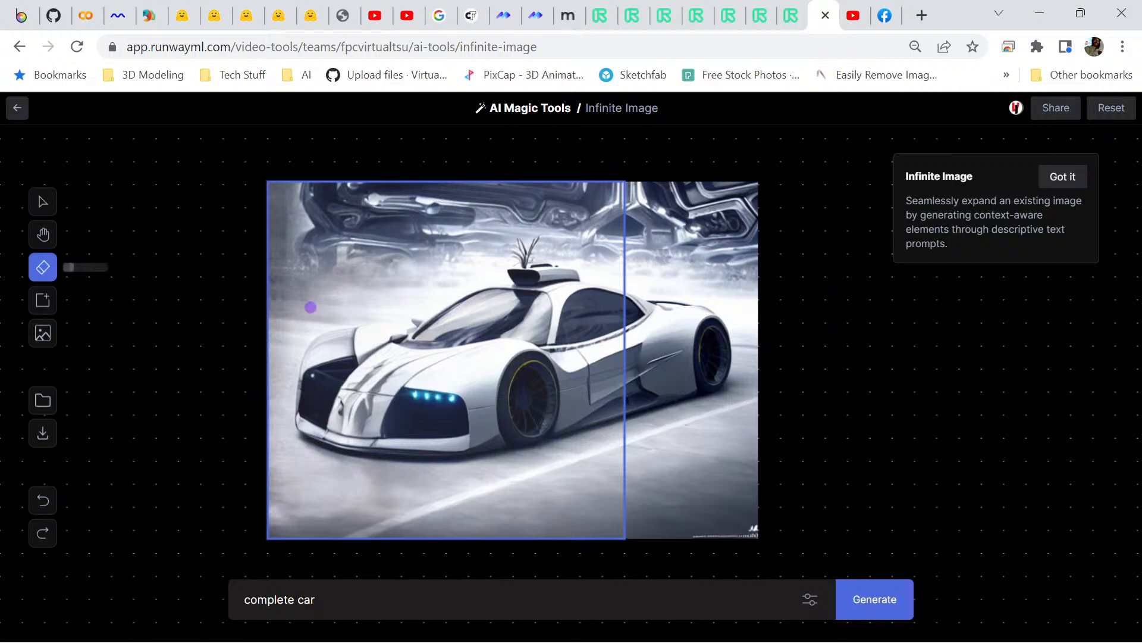
{"action": "mouse_move", "coordinate": [70, 267]}
{"action": "left_mouse_down"}
{"action": "mouse_move", "coordinate": [91, 263]}
{"action": "mouse_move", "coordinate": [75, 267]}
{"action": "left_mouse_up"}
{"action": "left_click_drag", "start_coordinate": [690, 542], "coordinate": [754, 533]}
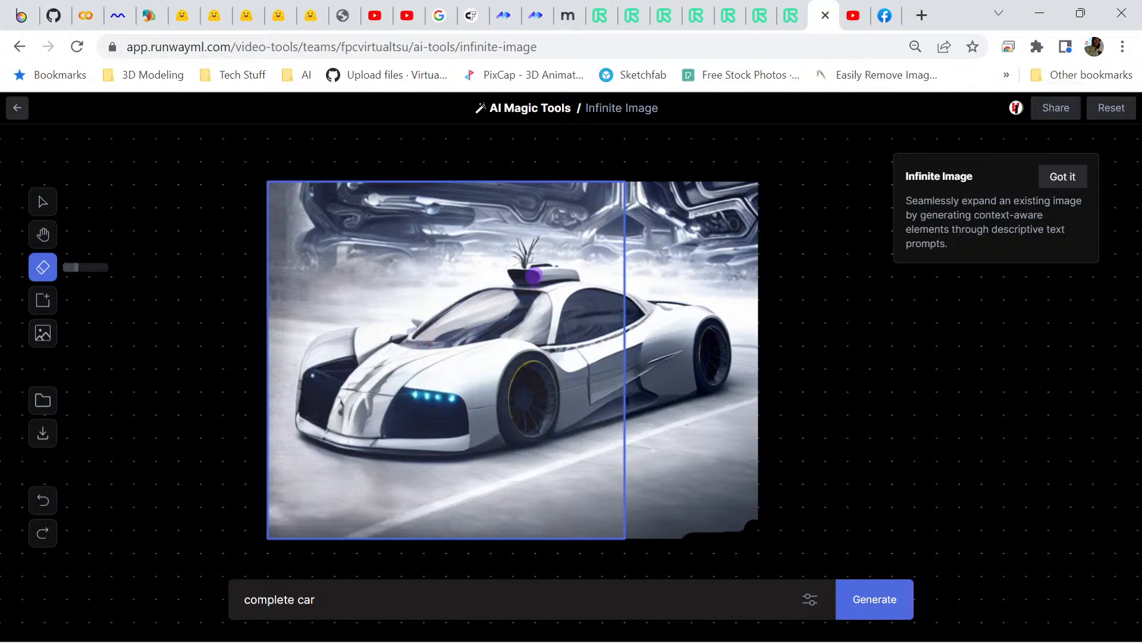
- Erase the plant sticking up from the car's roof, undoing the first stroke and erasing it again
{"action": "left_click_drag", "start_coordinate": [524, 260], "coordinate": [525, 255]}
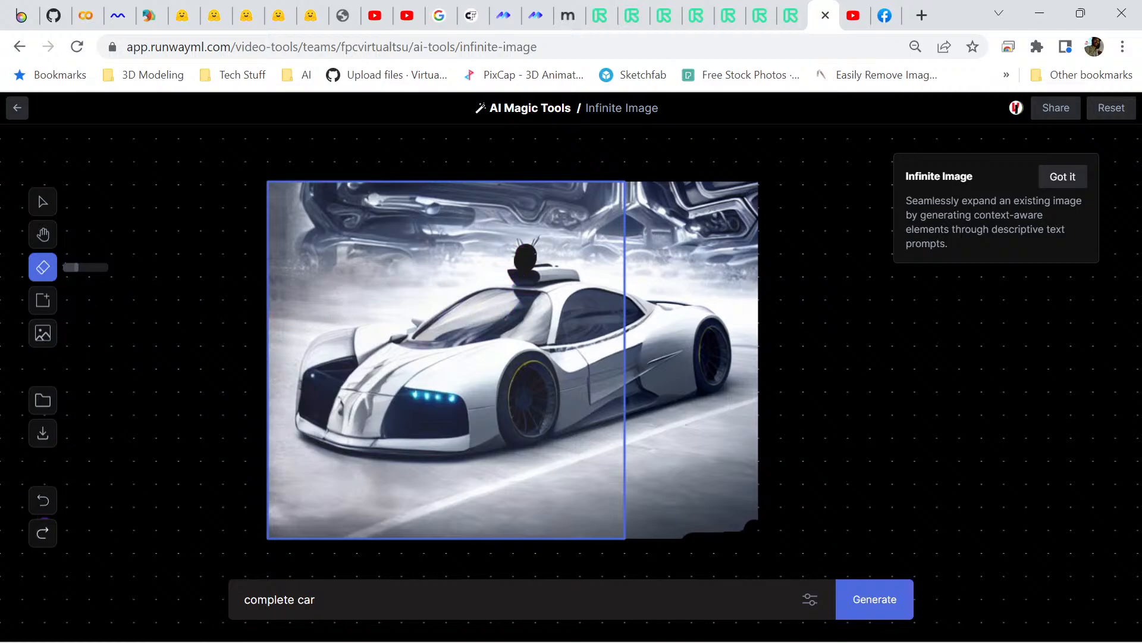
{"action": "left_click", "coordinate": [43, 499]}
{"action": "left_click", "coordinate": [524, 256]}
{"action": "mouse_move", "coordinate": [524, 257]}
{"action": "left_mouse_down"}
{"action": "mouse_move", "coordinate": [531, 243]}
{"action": "mouse_move", "coordinate": [507, 255]}
{"action": "mouse_move", "coordinate": [539, 240]}
{"action": "left_mouse_up"}
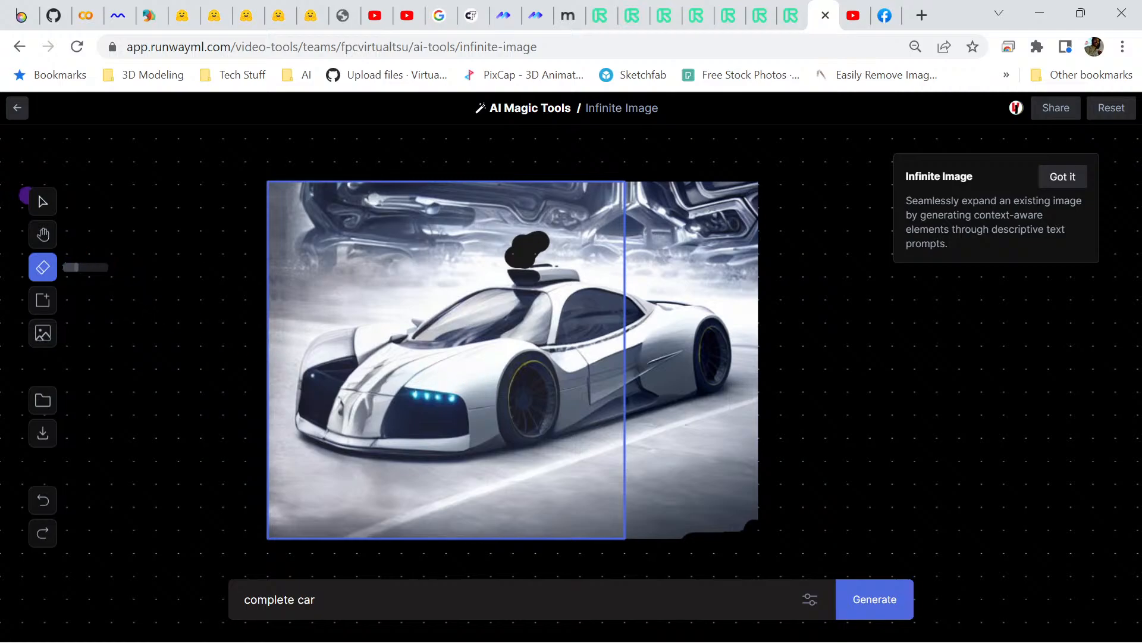
- Move the generation frame over both erased areas and fill them using the prompt "complete car"
{"action": "left_click", "coordinate": [43, 202]}
{"action": "left_click_drag", "start_coordinate": [446, 357], "coordinate": [579, 357]}
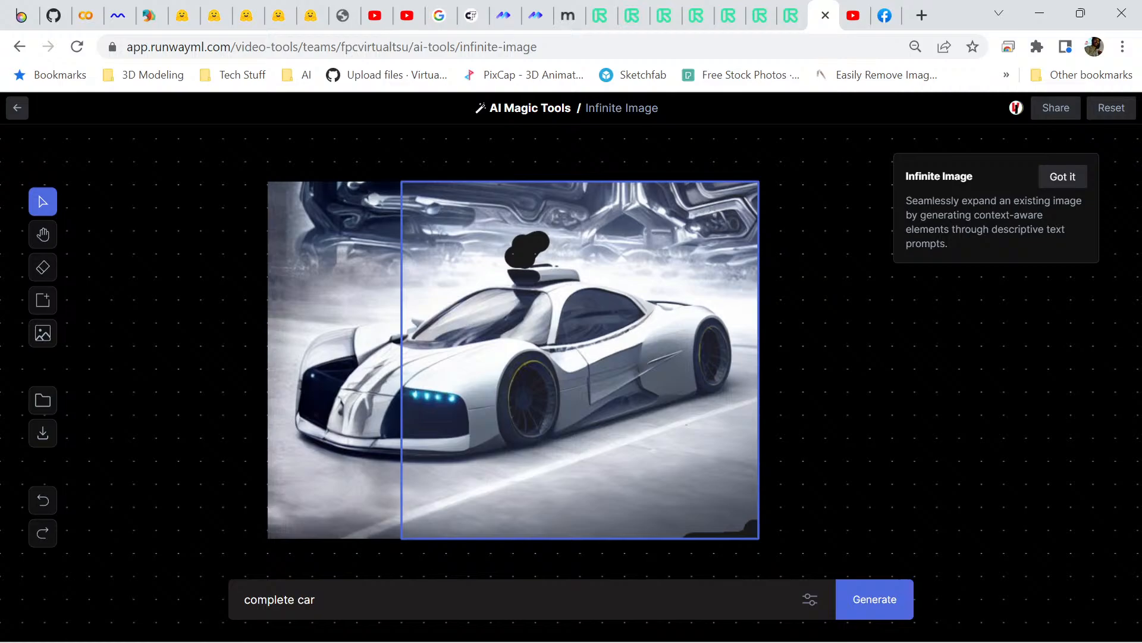
{"action": "key", "text": "Return"}
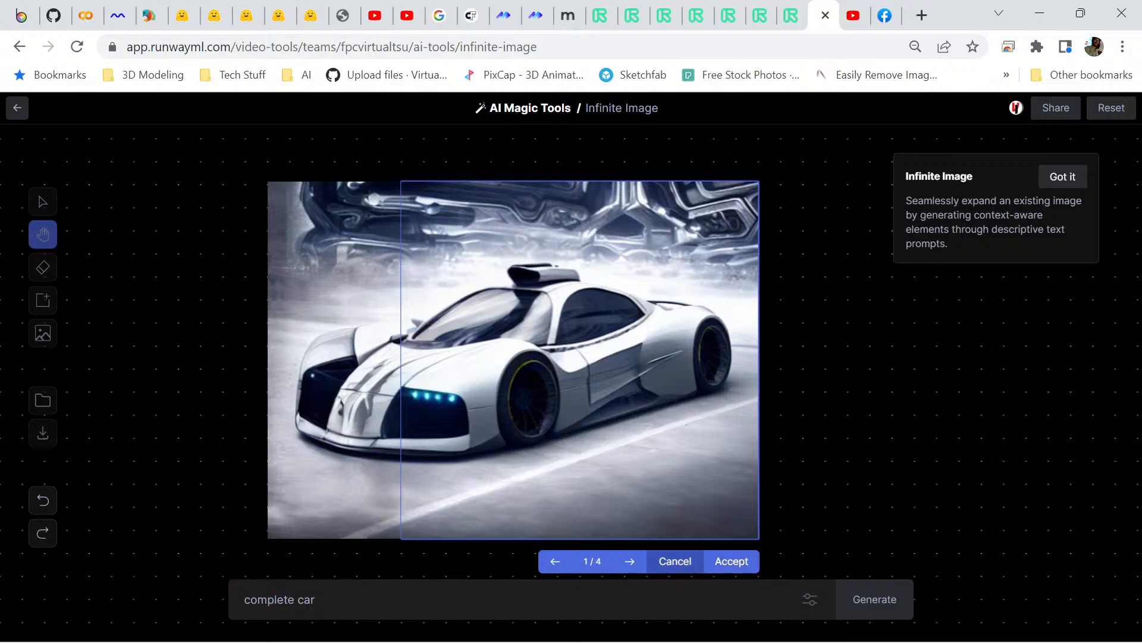
- Compare the four generated fills for the erased roof area and accept the second one
{"action": "left_click", "coordinate": [630, 561]}
{"action": "left_click", "coordinate": [630, 561]}
{"action": "left_click", "coordinate": [553, 561]}
{"action": "left_click", "coordinate": [554, 561]}
{"action": "left_click", "coordinate": [629, 561]}
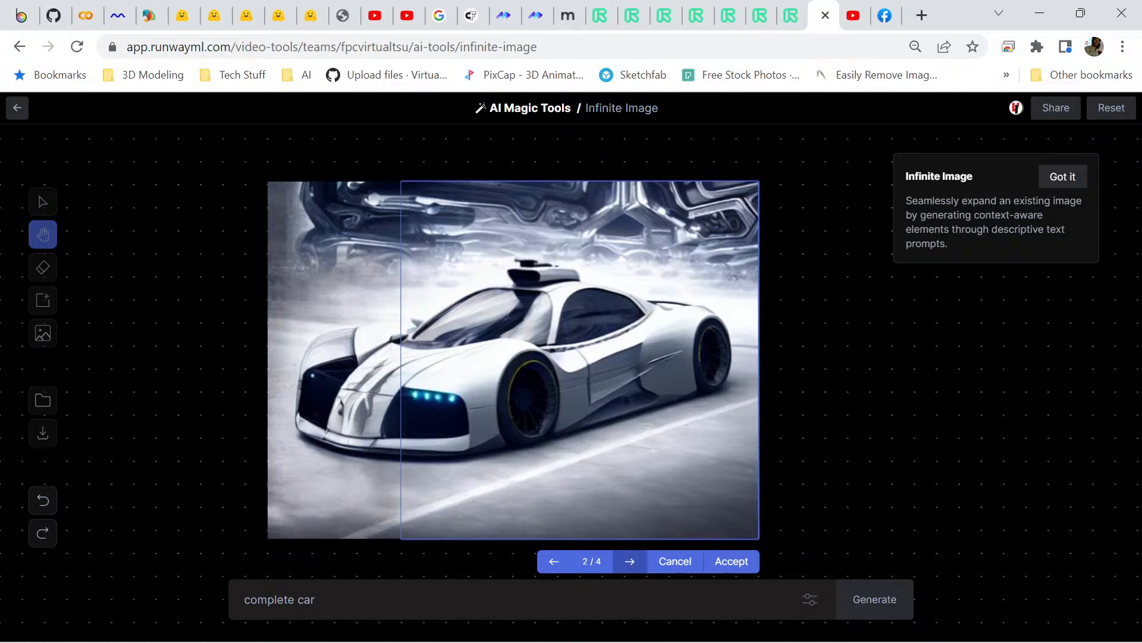
{"action": "left_click", "coordinate": [629, 561]}
{"action": "left_click", "coordinate": [630, 561]}
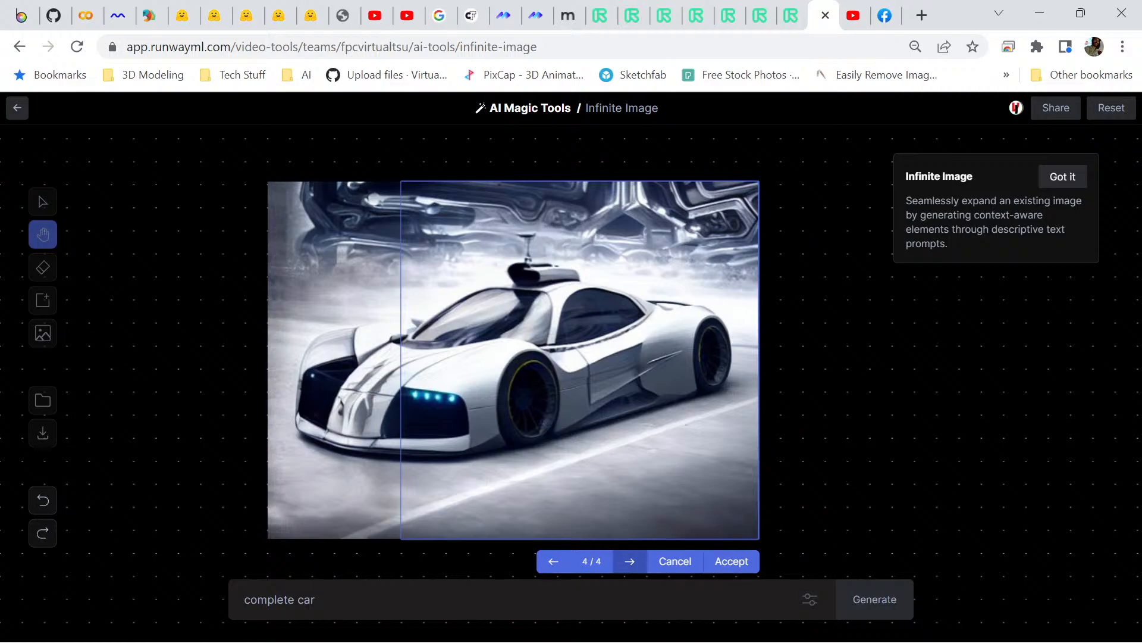
{"action": "left_click", "coordinate": [629, 561]}
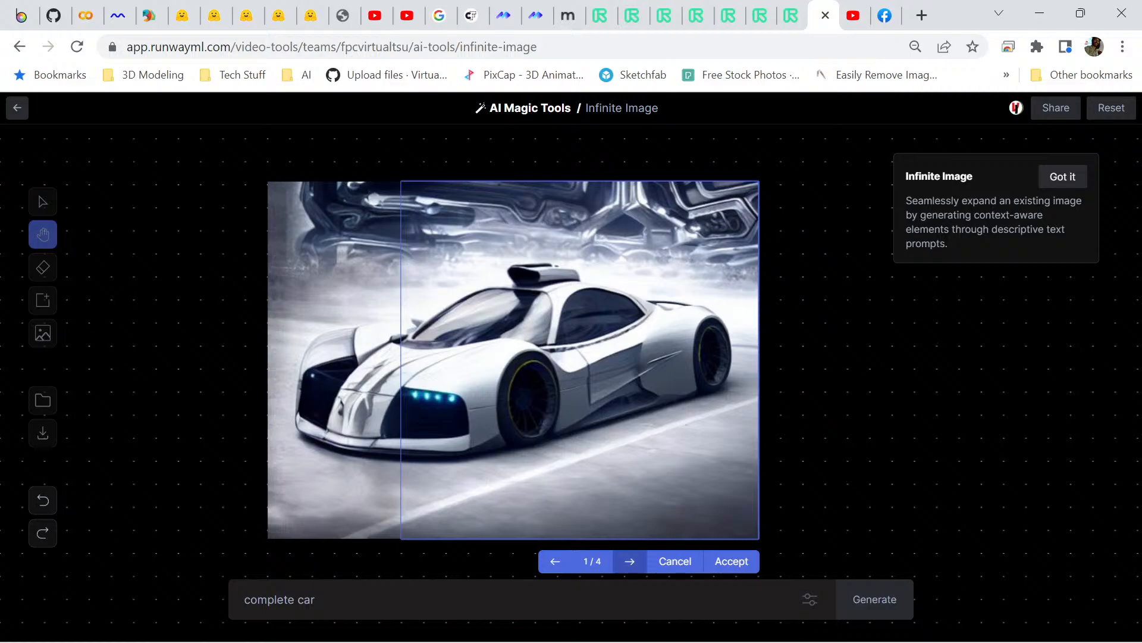
{"action": "left_click", "coordinate": [630, 561]}
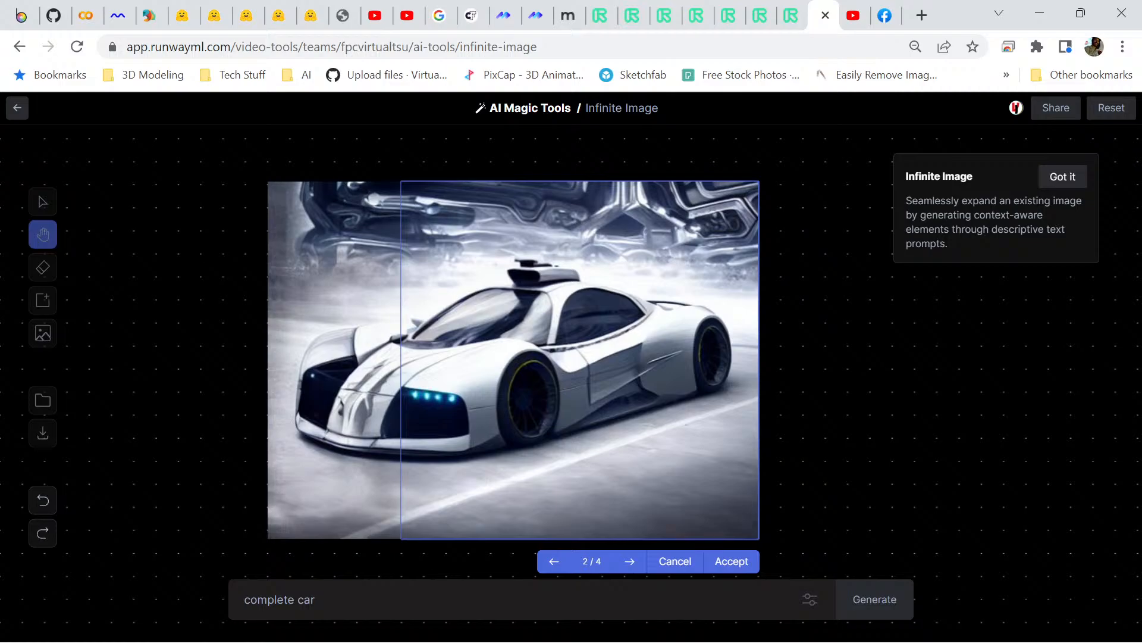
{"action": "left_click", "coordinate": [732, 561]}
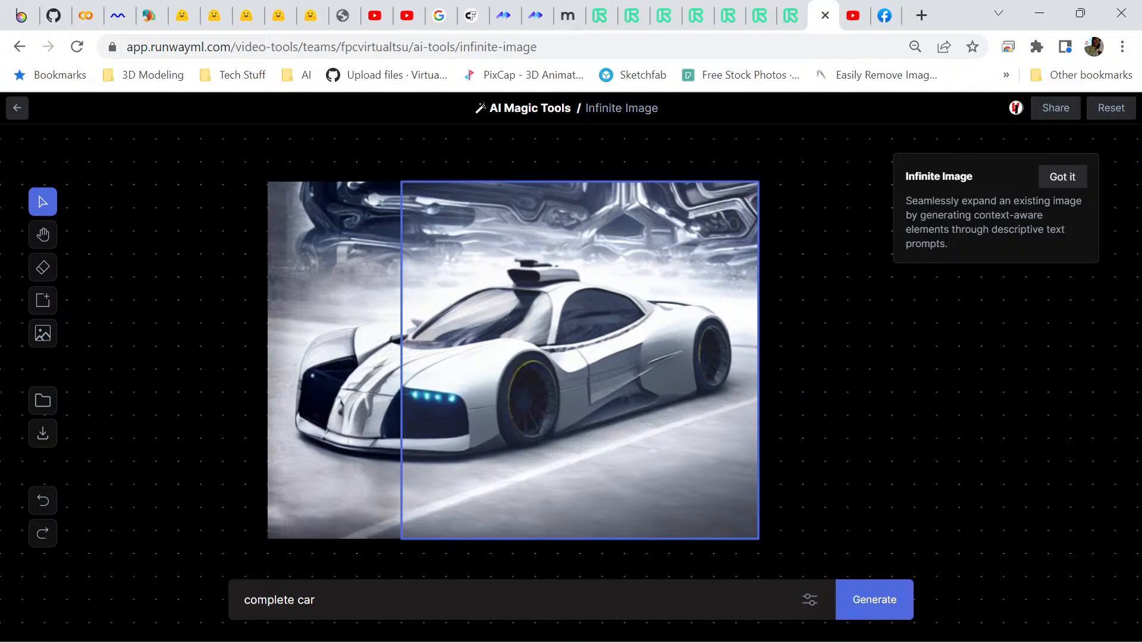
- Shift the generation frame past the image's left edge, shorten the prompt to "complete" and generate the empty area
{"action": "left_click_drag", "start_coordinate": [580, 360], "coordinate": [312, 360]}
{"action": "scroll", "coordinate": [446, 357], "scroll_direction": "up", "scroll_amount": 10}
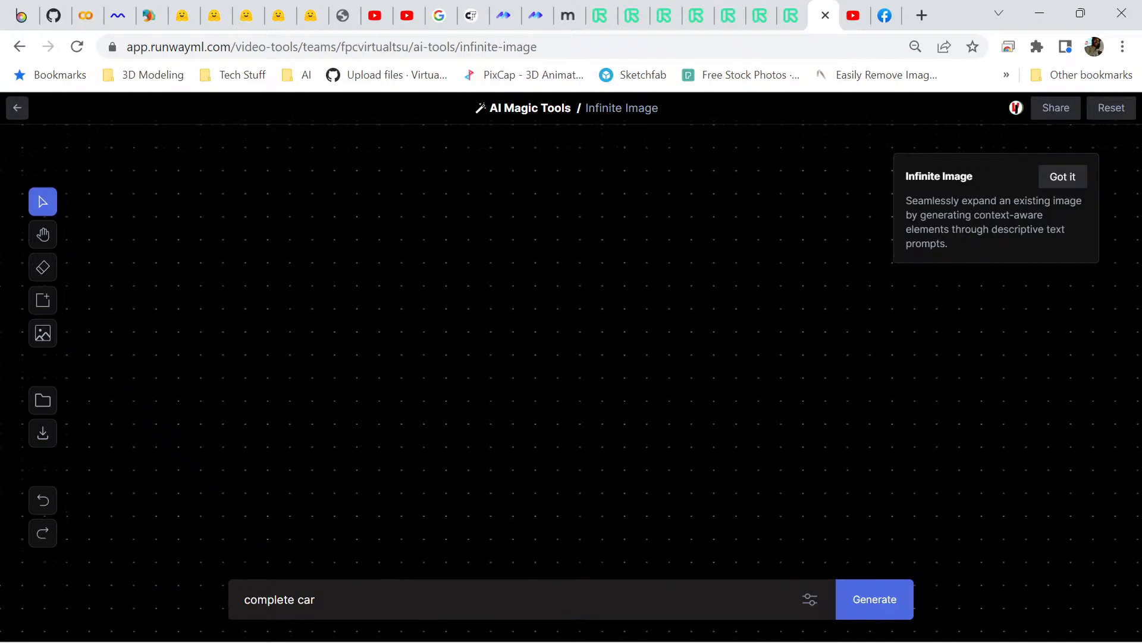
{"action": "scroll", "coordinate": [446, 357], "scroll_direction": "up", "scroll_amount": 2}
{"action": "scroll", "coordinate": [446, 357], "scroll_direction": "up", "scroll_amount": 2}
{"action": "scroll", "coordinate": [446, 357], "scroll_direction": "down", "scroll_amount": 10}
{"action": "scroll", "coordinate": [446, 357], "scroll_direction": "down", "scroll_amount": 3}
{"action": "scroll", "coordinate": [446, 357], "scroll_direction": "down", "scroll_amount": 5}
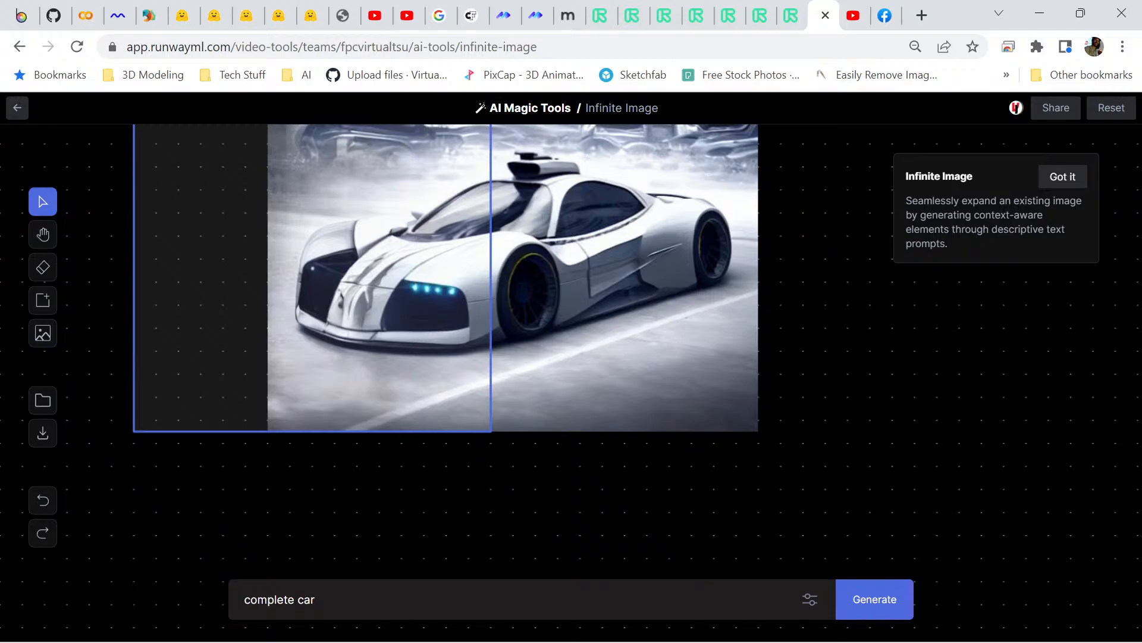
{"action": "scroll", "coordinate": [447, 357], "scroll_direction": "up", "scroll_amount": 2}
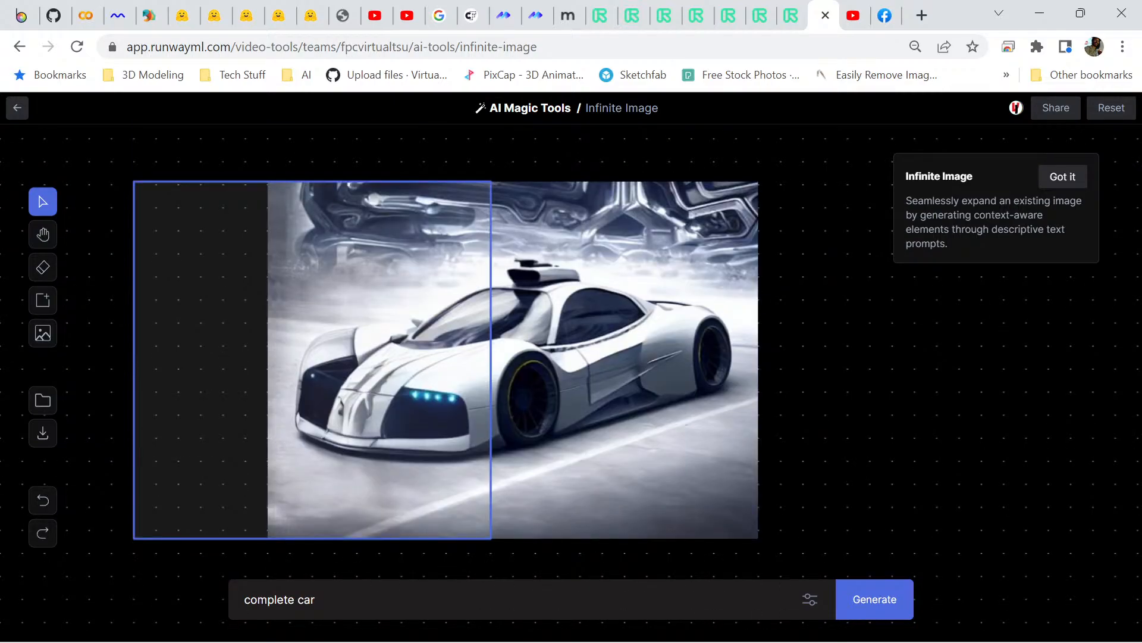
{"action": "key", "text": "shift+Right"}
{"action": "key", "text": "shift+Right"}
{"action": "key", "text": "shift+Right"}
{"action": "key", "text": "shift+Right"}
{"action": "key", "text": "BackSpace"}
{"action": "key", "text": "Return"}
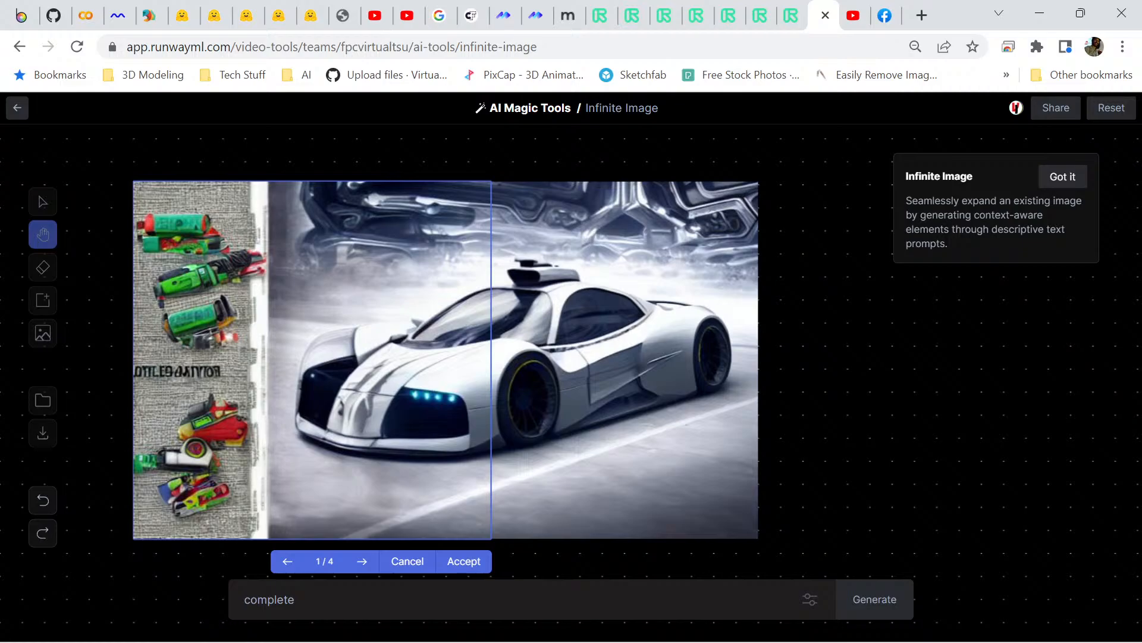
- Compare the four generated variations for the extension beyond the image's left edge
{"action": "left_click", "coordinate": [362, 561]}
{"action": "left_click", "coordinate": [361, 561]}
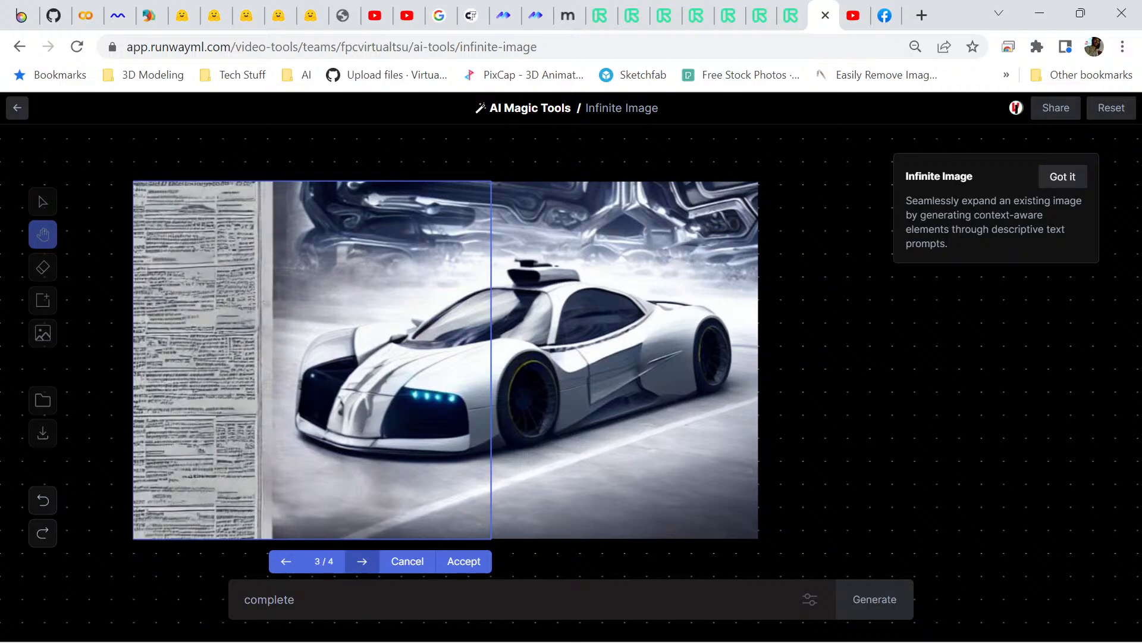
{"action": "left_click", "coordinate": [362, 561]}
{"action": "left_click", "coordinate": [361, 561]}
{"action": "left_click", "coordinate": [362, 561]}
{"action": "left_click", "coordinate": [362, 561]}
{"action": "left_click", "coordinate": [362, 561]}
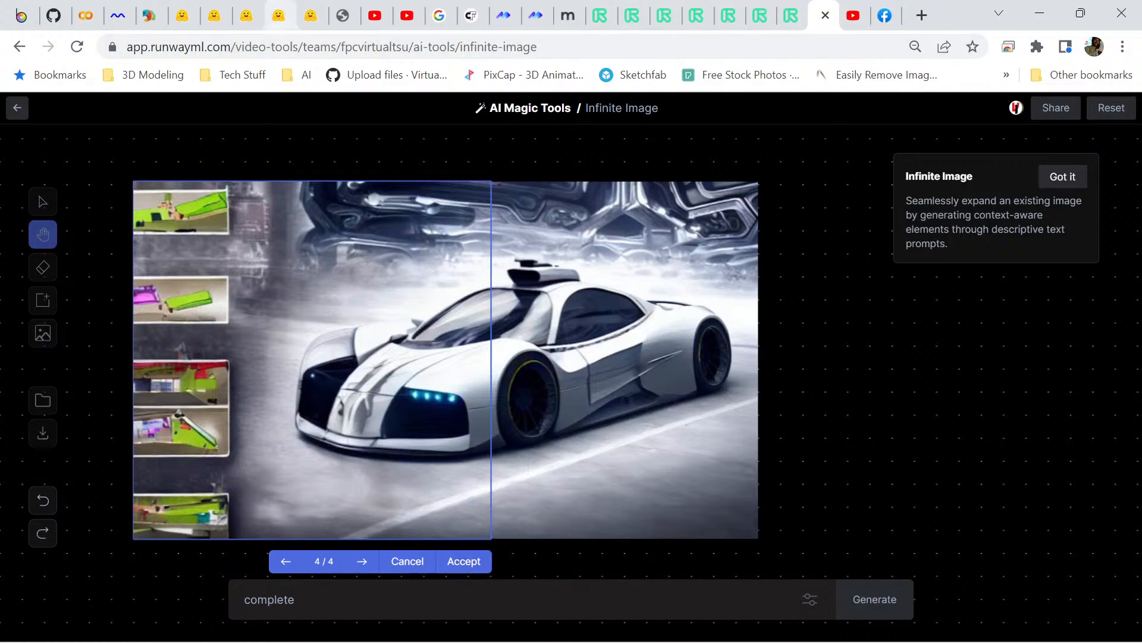
- Switch to the Finetuned Diffusion page on Hugging Face and open its Colab notebook in a new tab
{"action": "left_click", "coordinate": [310, 15]}
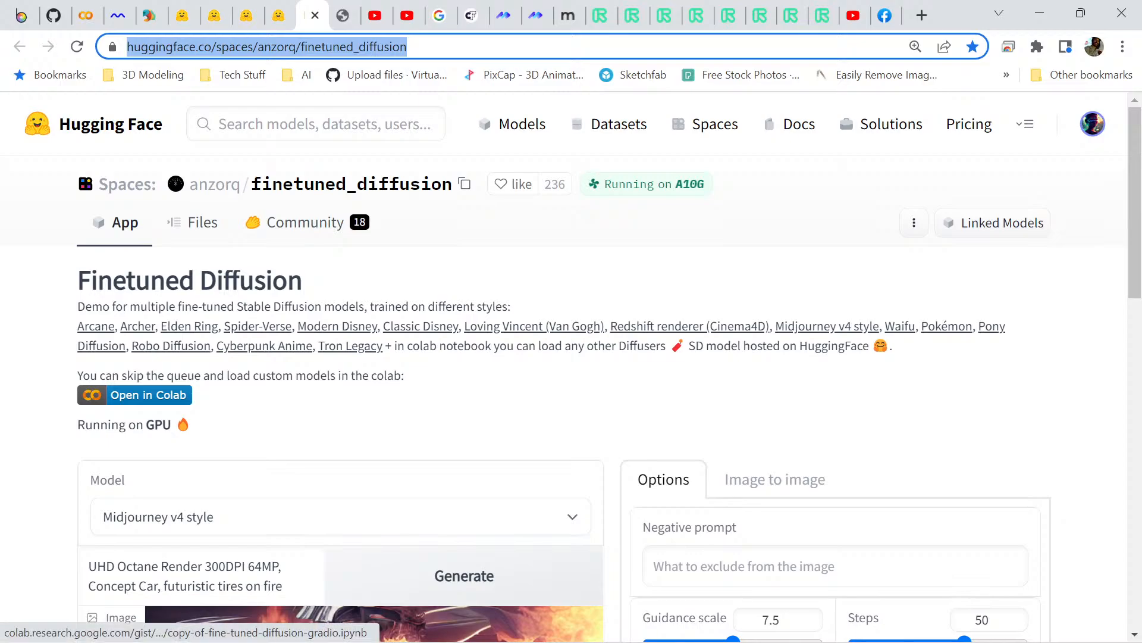
{"action": "right_click", "coordinate": [157, 394]}
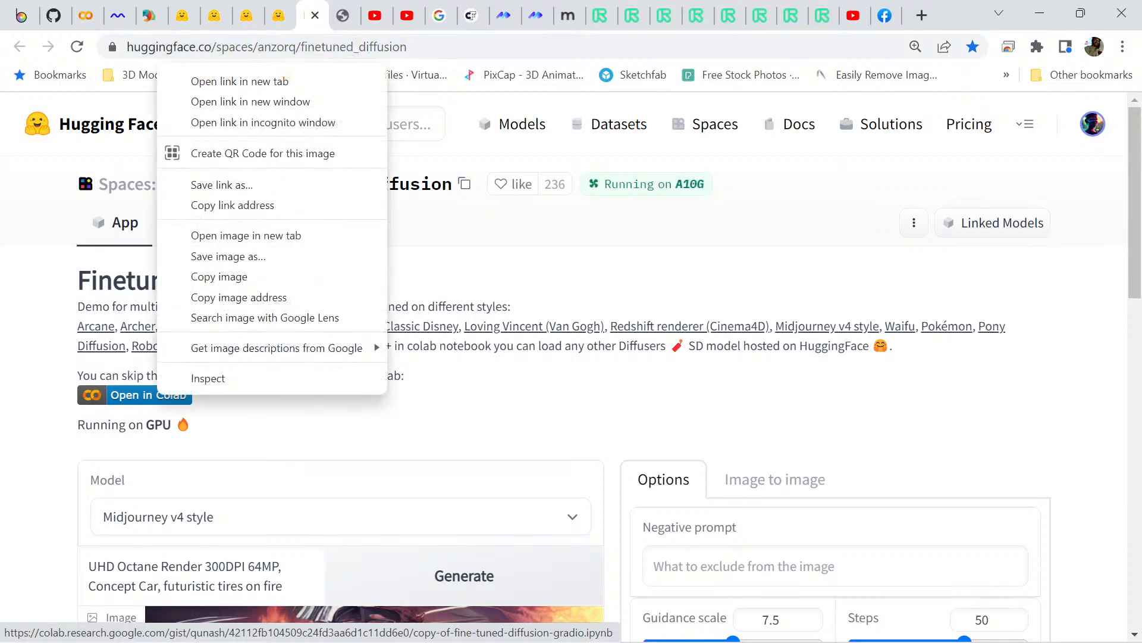
{"action": "left_click", "coordinate": [239, 80]}
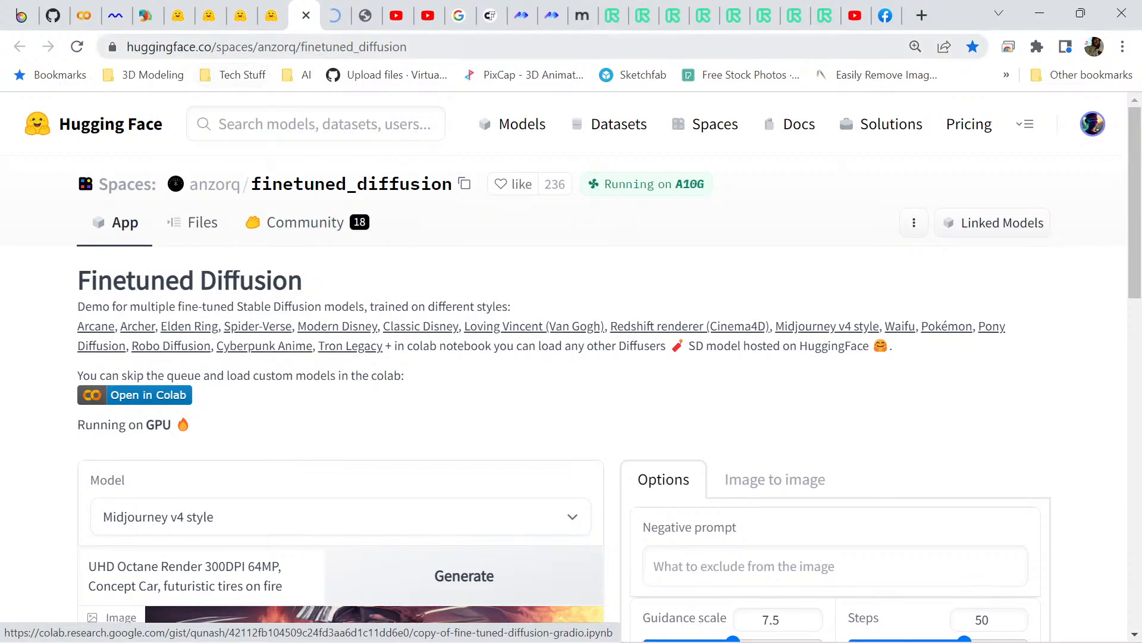
{"action": "left_click", "coordinate": [336, 15]}
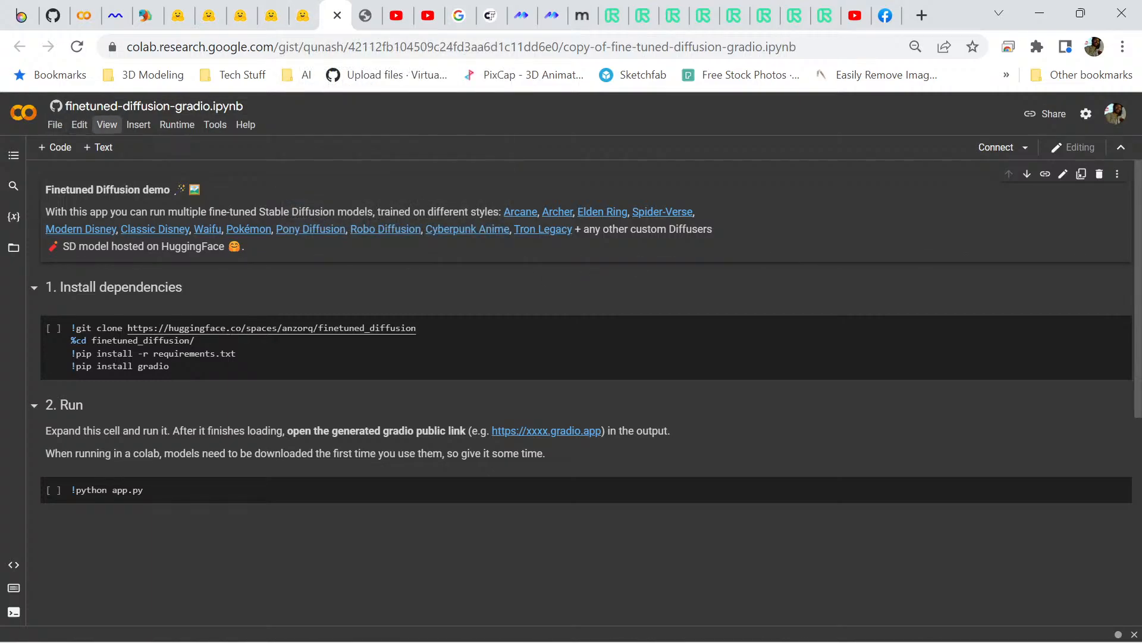
- Revisit the open Hugging Face Spaces and GFPGAN pages, ending on the Finetuned Diffusion page with the city concept car
{"action": "left_click", "coordinate": [303, 15]}
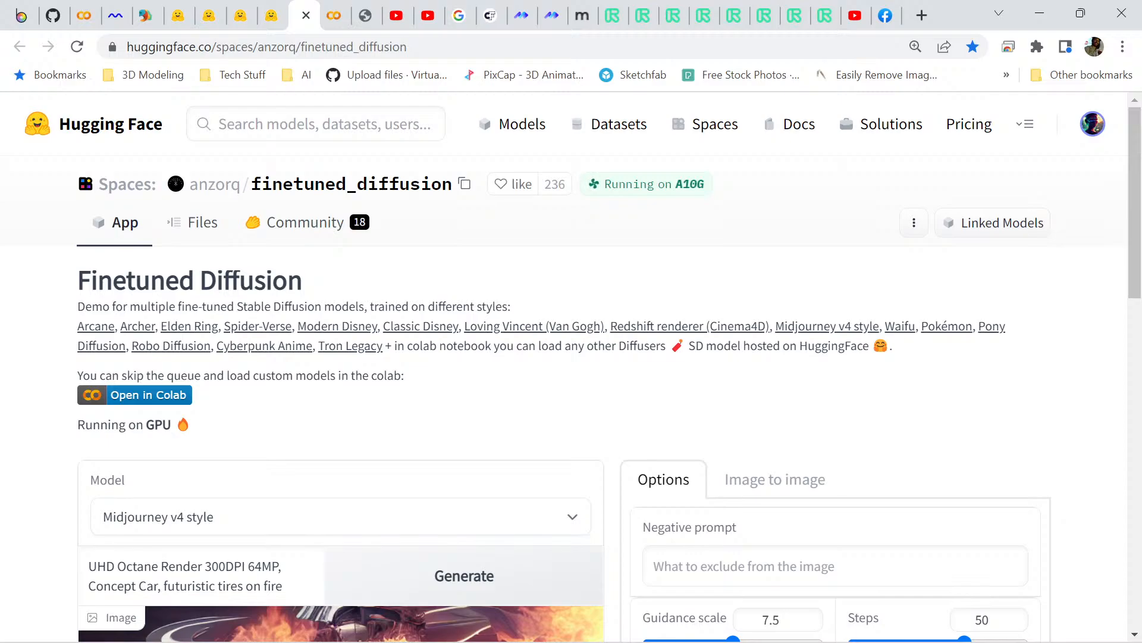
{"action": "left_click", "coordinate": [240, 15]}
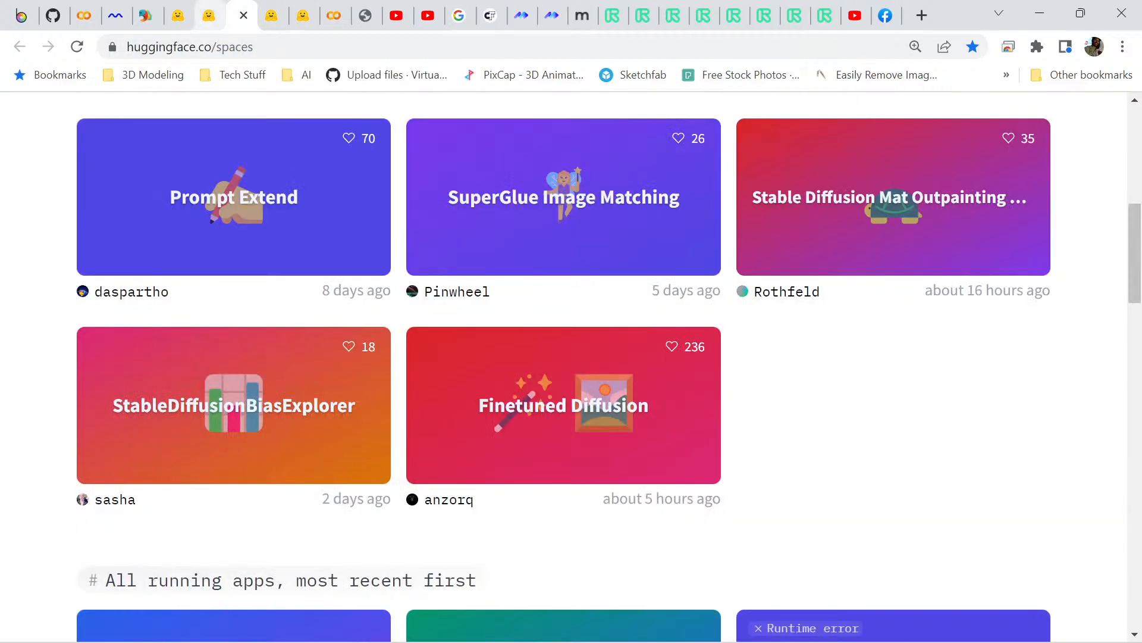
{"action": "left_click", "coordinate": [209, 15]}
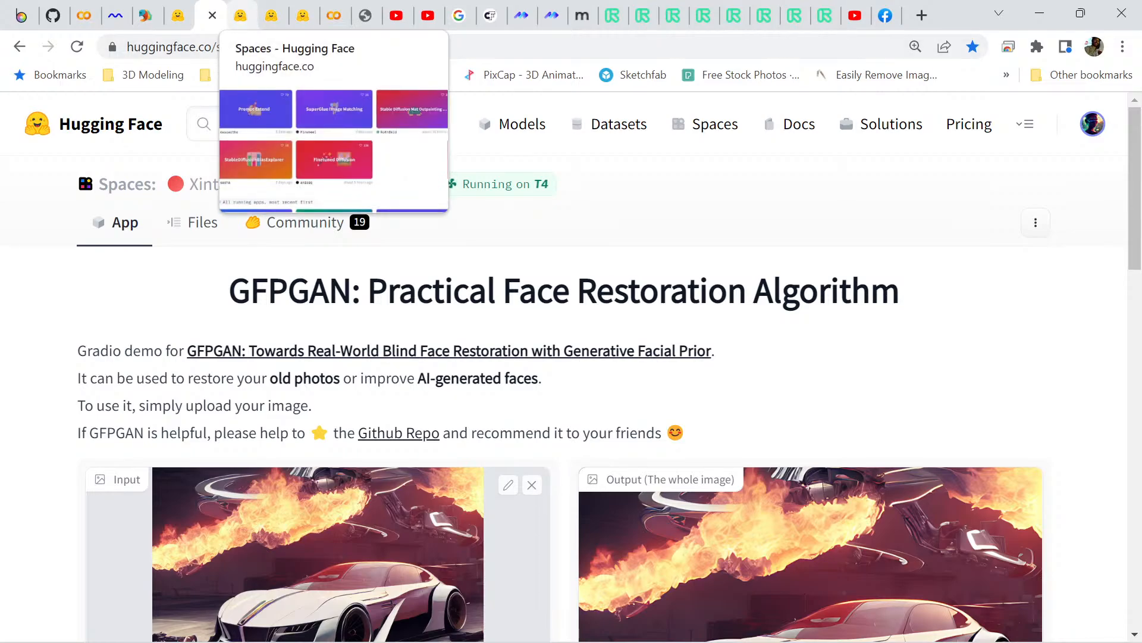
{"action": "left_click", "coordinate": [271, 15]}
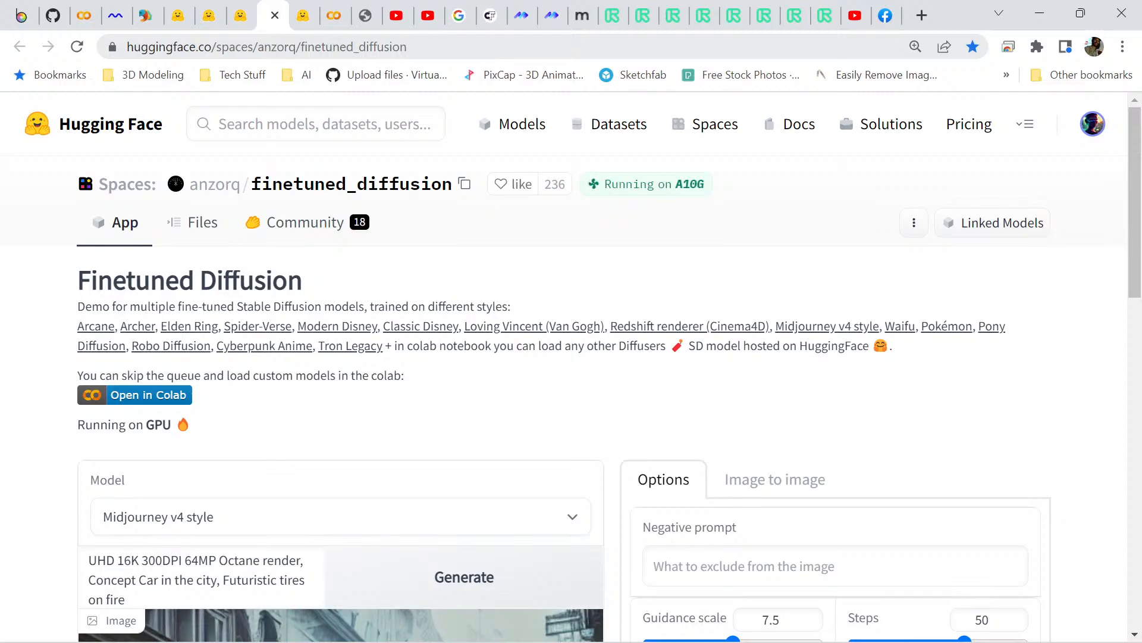
- Examine the Finetuned Diffusion city concept car result, its prompt and generation settings, and the example prompts below
{"action": "scroll", "coordinate": [572, 357], "scroll_direction": "down", "scroll_amount": 3}
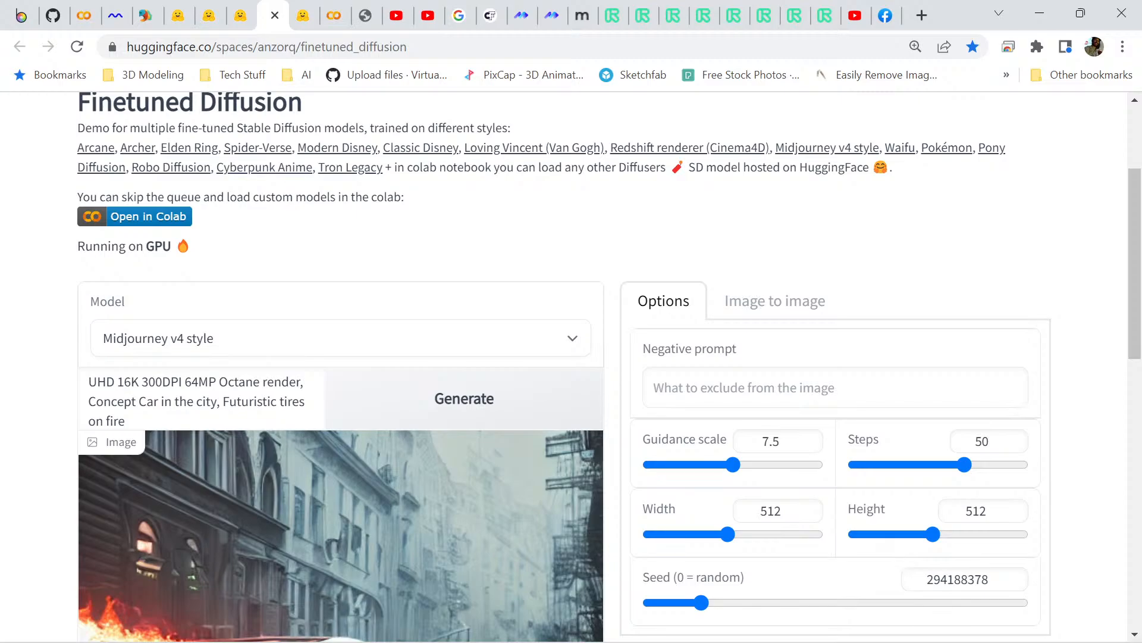
{"action": "scroll", "coordinate": [571, 357], "scroll_direction": "down", "scroll_amount": 4}
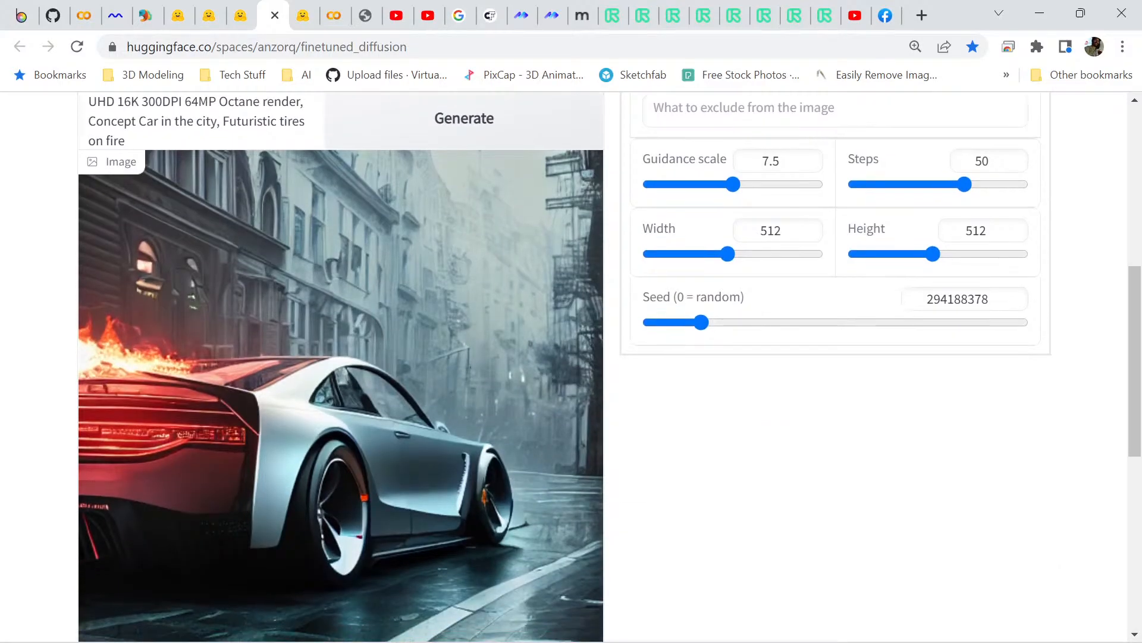
{"action": "scroll", "coordinate": [571, 357], "scroll_direction": "down", "scroll_amount": 3}
{"action": "scroll", "coordinate": [571, 357], "scroll_direction": "up", "scroll_amount": 6}
{"action": "scroll", "coordinate": [572, 357], "scroll_direction": "down", "scroll_amount": 1}
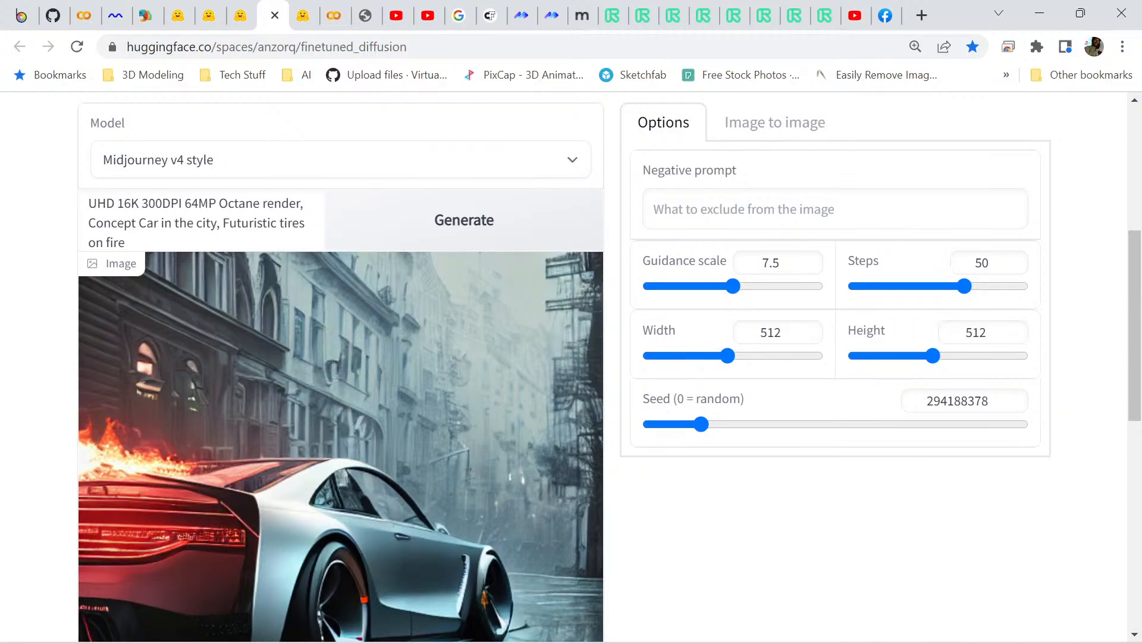
{"action": "scroll", "coordinate": [571, 357], "scroll_direction": "down", "scroll_amount": 4}
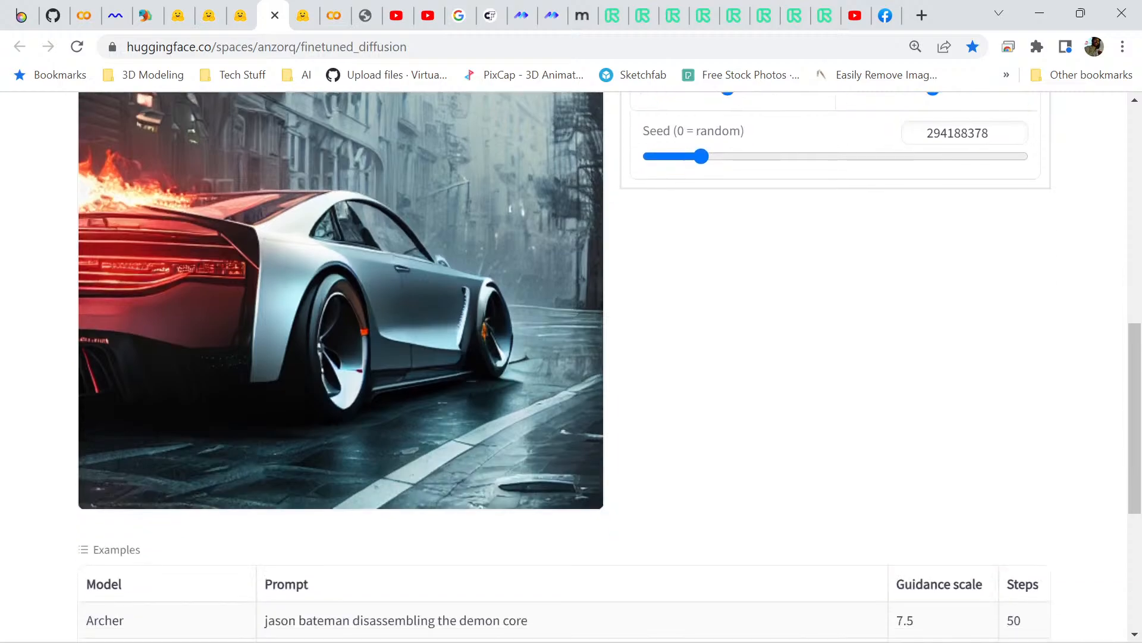
{"action": "scroll", "coordinate": [571, 357], "scroll_direction": "up", "scroll_amount": 3}
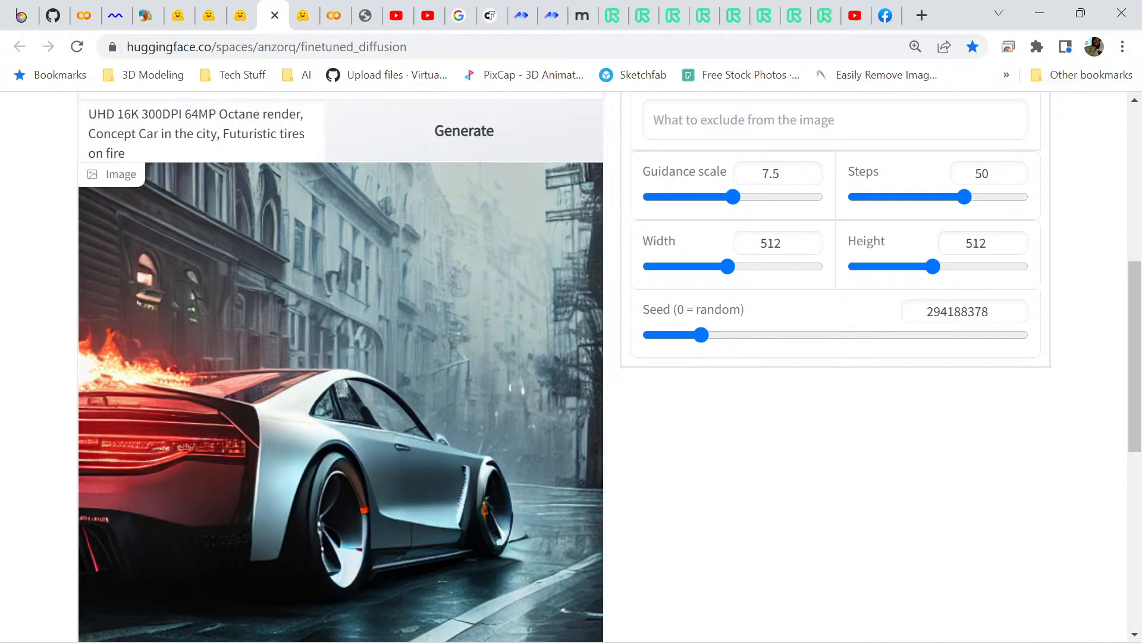
{"action": "scroll", "coordinate": [572, 357], "scroll_direction": "up", "scroll_amount": 2}
{"action": "scroll", "coordinate": [571, 357], "scroll_direction": "up", "scroll_amount": 1}
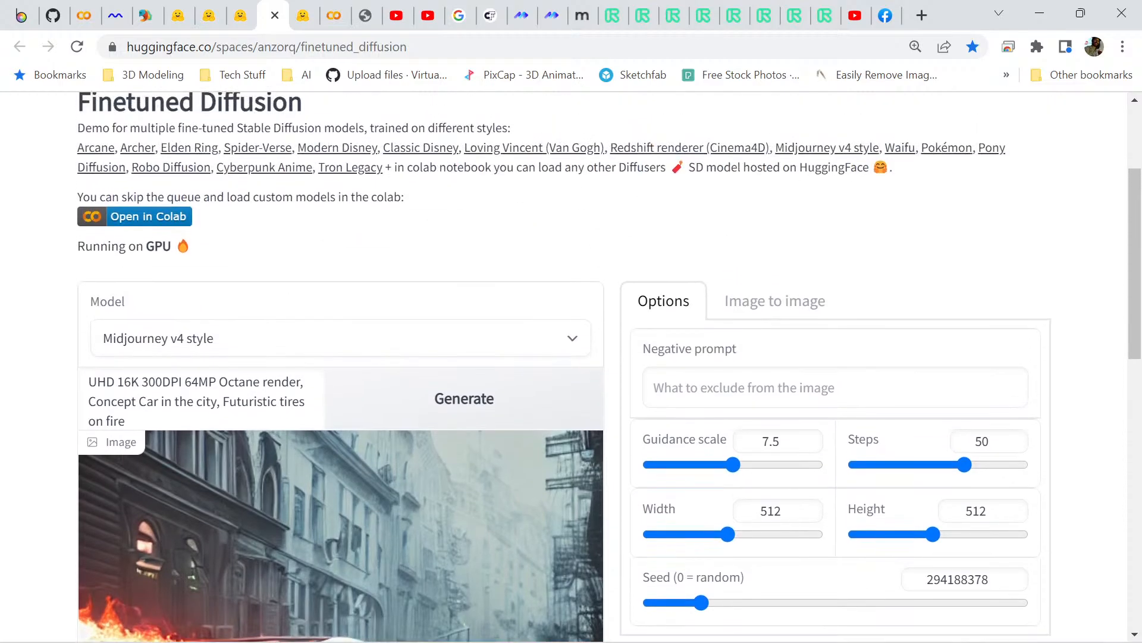
{"action": "scroll", "coordinate": [571, 357], "scroll_direction": "up", "scroll_amount": 2}
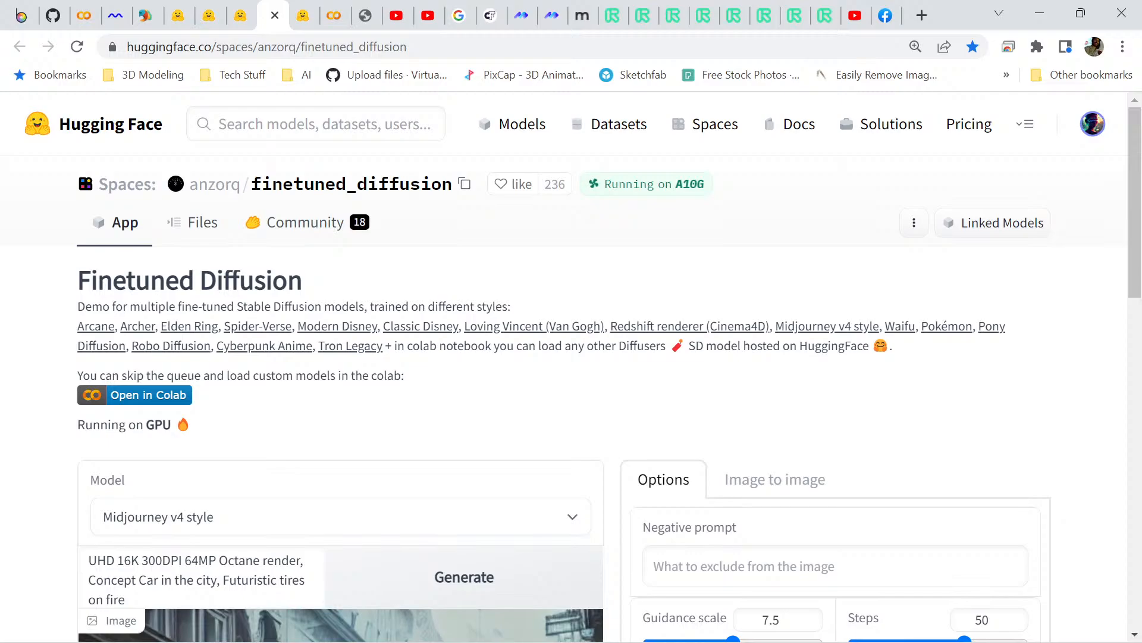
{"action": "scroll", "coordinate": [571, 357], "scroll_direction": "down", "scroll_amount": 10}
{"action": "scroll", "coordinate": [571, 357], "scroll_direction": "down", "scroll_amount": 1}
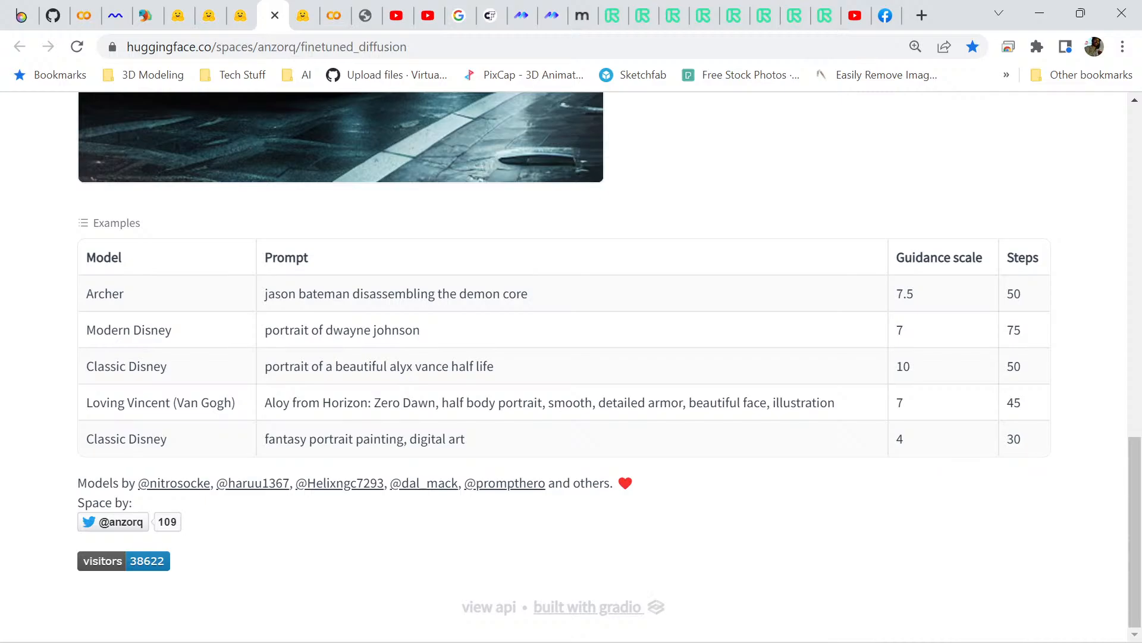
{"action": "scroll", "coordinate": [572, 357], "scroll_direction": "up", "scroll_amount": 7}
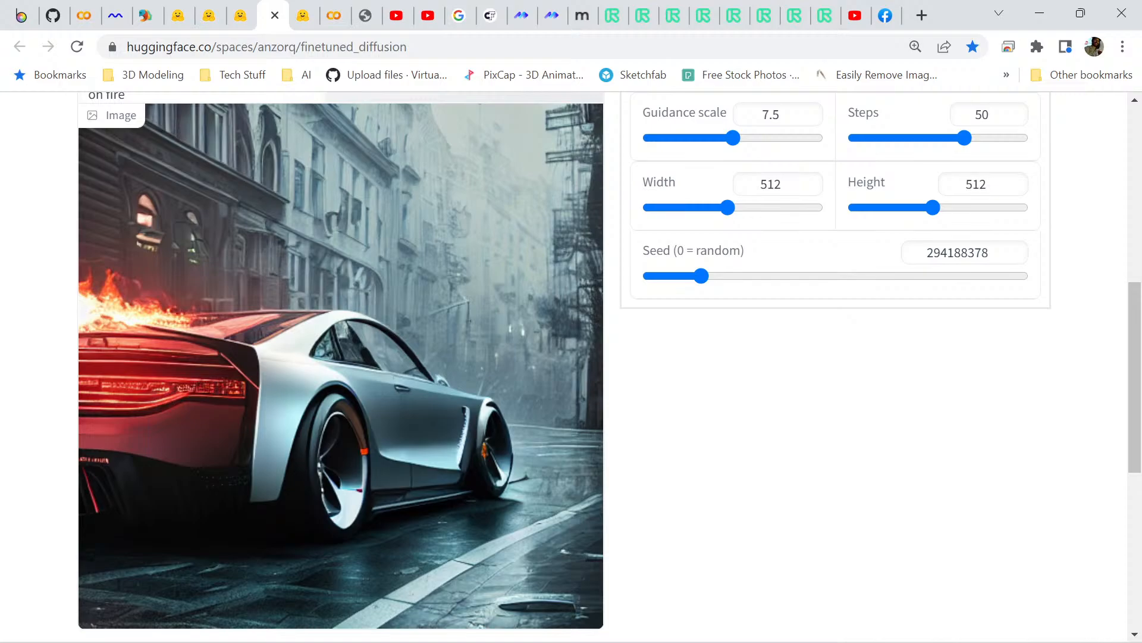
{"action": "scroll", "coordinate": [603, 367], "scroll_direction": "up", "scroll_amount": 4}
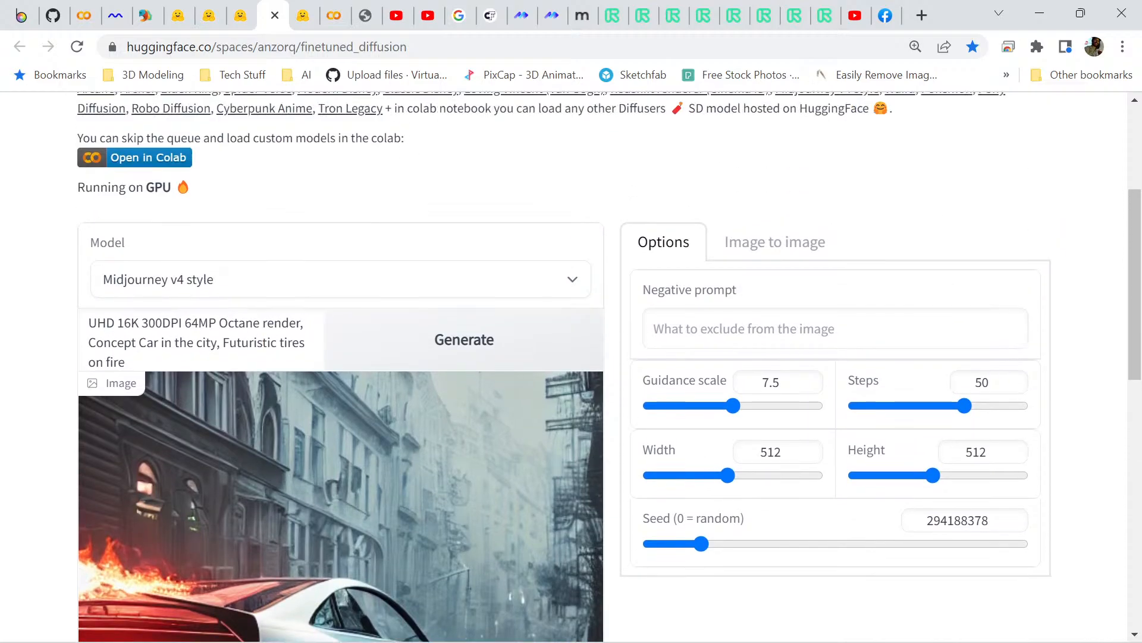
- Reload the Finetuned Diffusion page to clear the city concept car result and its generation settings
{"action": "scroll", "coordinate": [604, 366], "scroll_direction": "up", "scroll_amount": 2}
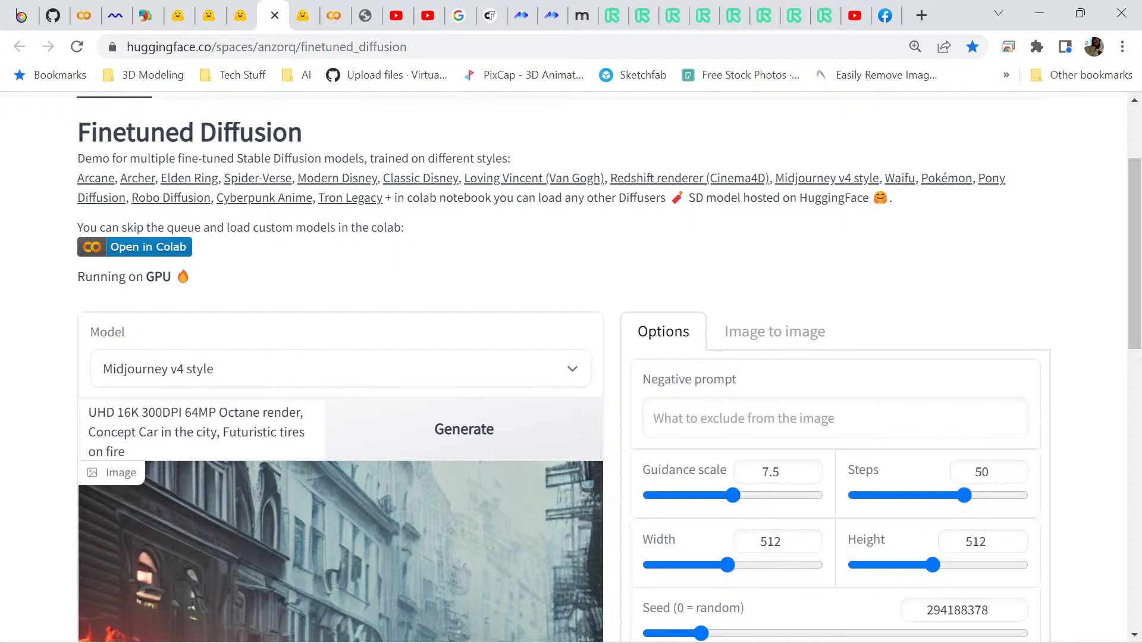
{"action": "scroll", "coordinate": [572, 357], "scroll_direction": "down", "scroll_amount": 3}
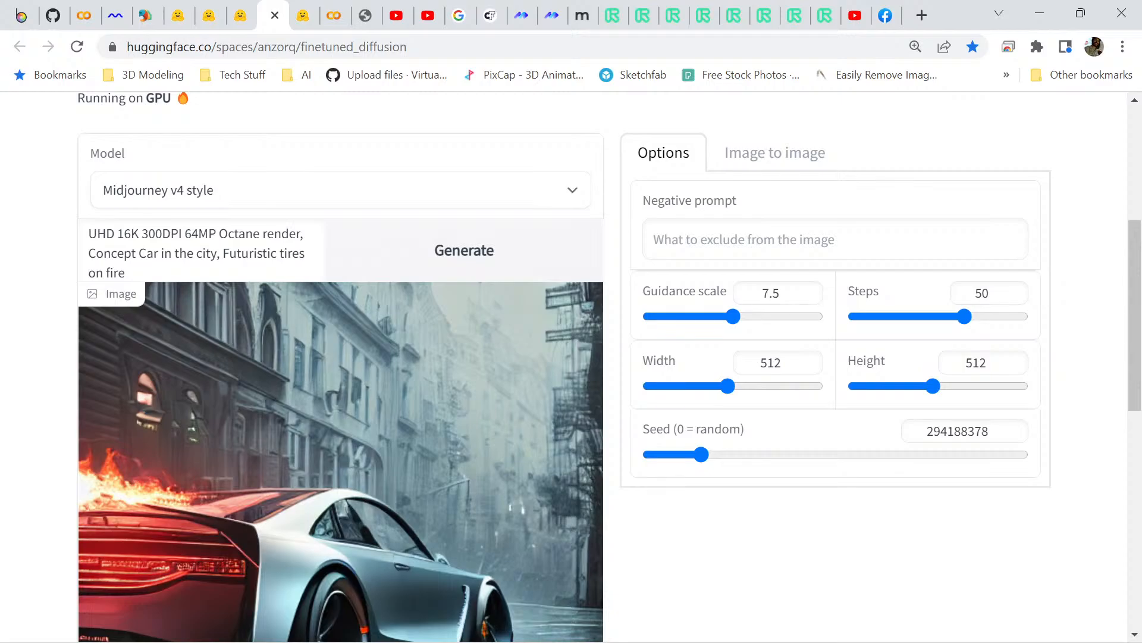
{"action": "scroll", "coordinate": [571, 357], "scroll_direction": "down", "scroll_amount": 2}
{"action": "scroll", "coordinate": [572, 357], "scroll_direction": "up", "scroll_amount": 6}
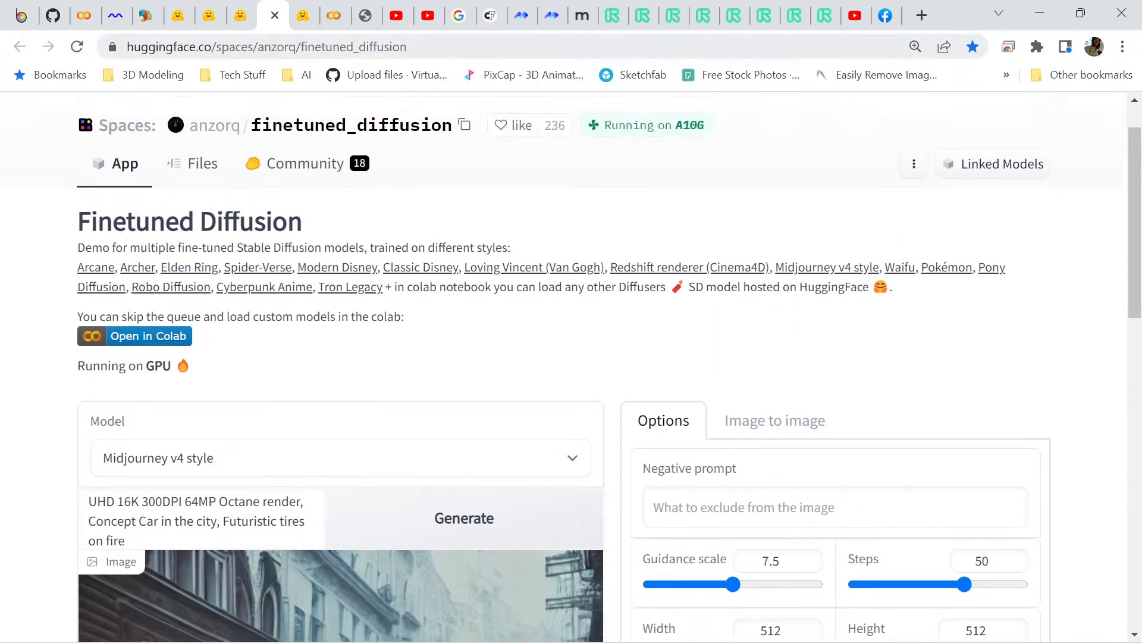
{"action": "left_click", "coordinate": [77, 46]}
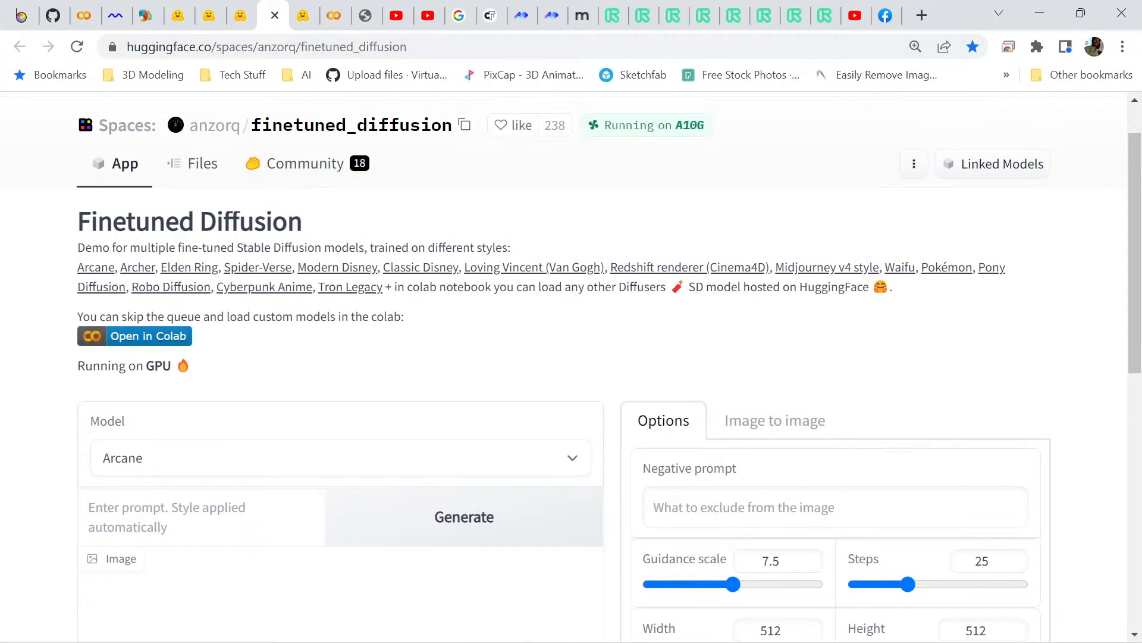
- Set the generation model to Midjourney v4 style
{"action": "scroll", "coordinate": [571, 357], "scroll_direction": "down", "scroll_amount": 3}
{"action": "scroll", "coordinate": [571, 357], "scroll_direction": "up", "scroll_amount": 4}
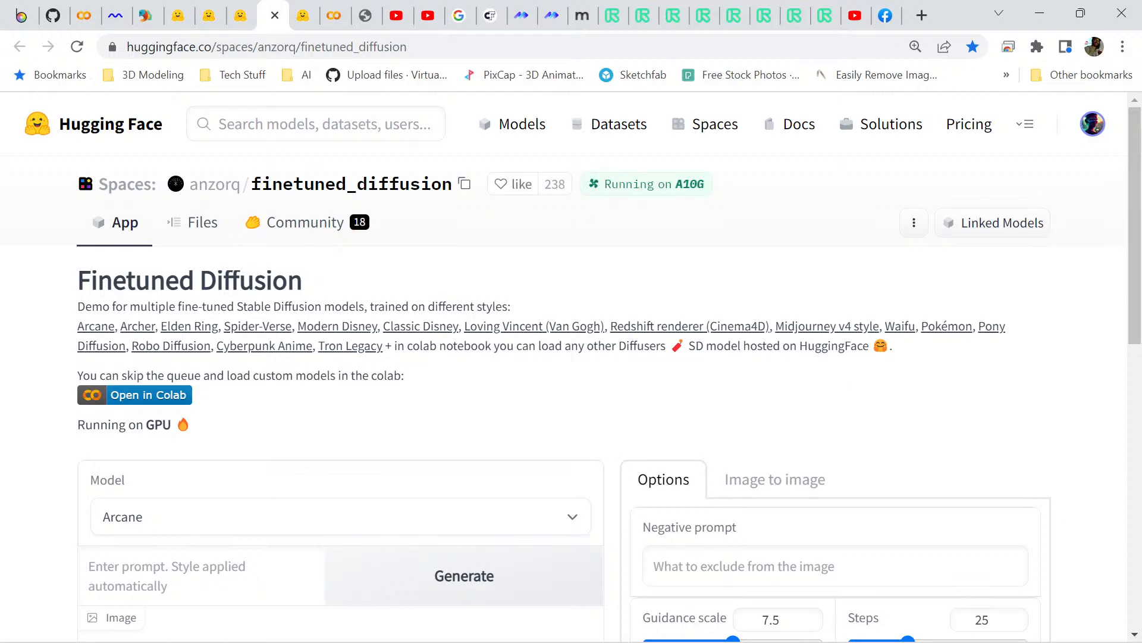
{"action": "scroll", "coordinate": [148, 394], "scroll_direction": "down", "scroll_amount": 4}
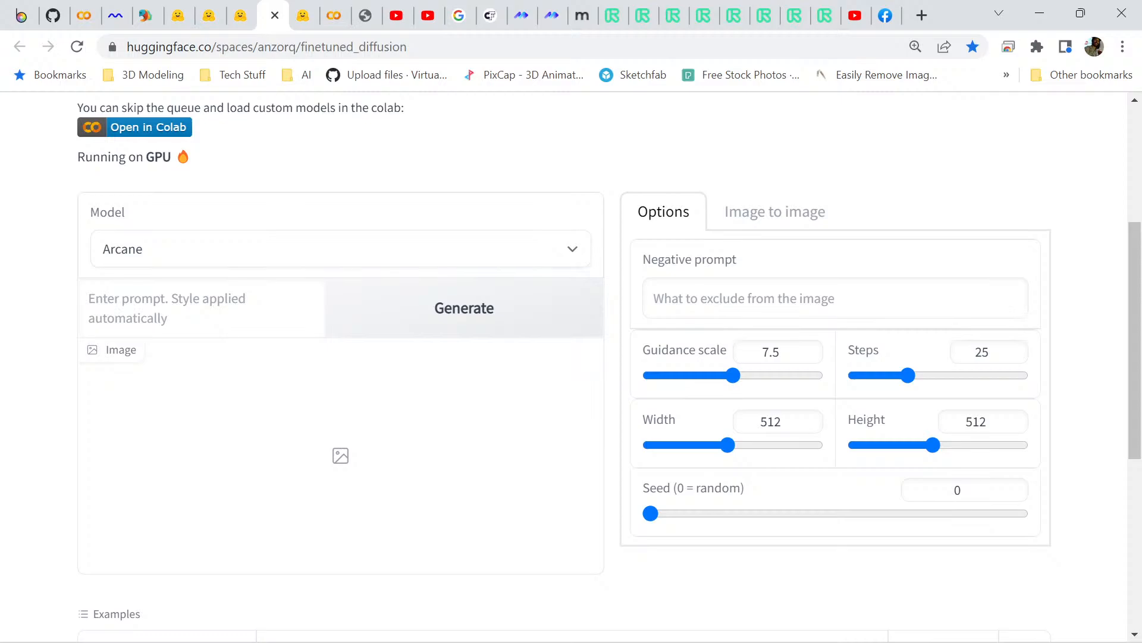
{"action": "left_click", "coordinate": [339, 249]}
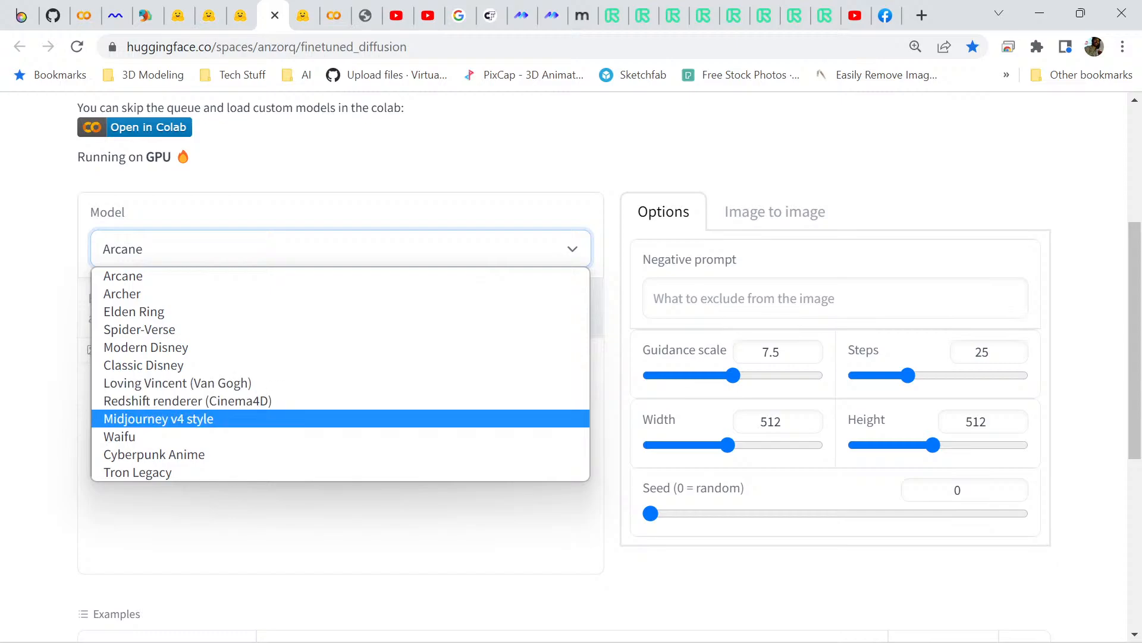
{"action": "key", "text": "Return"}
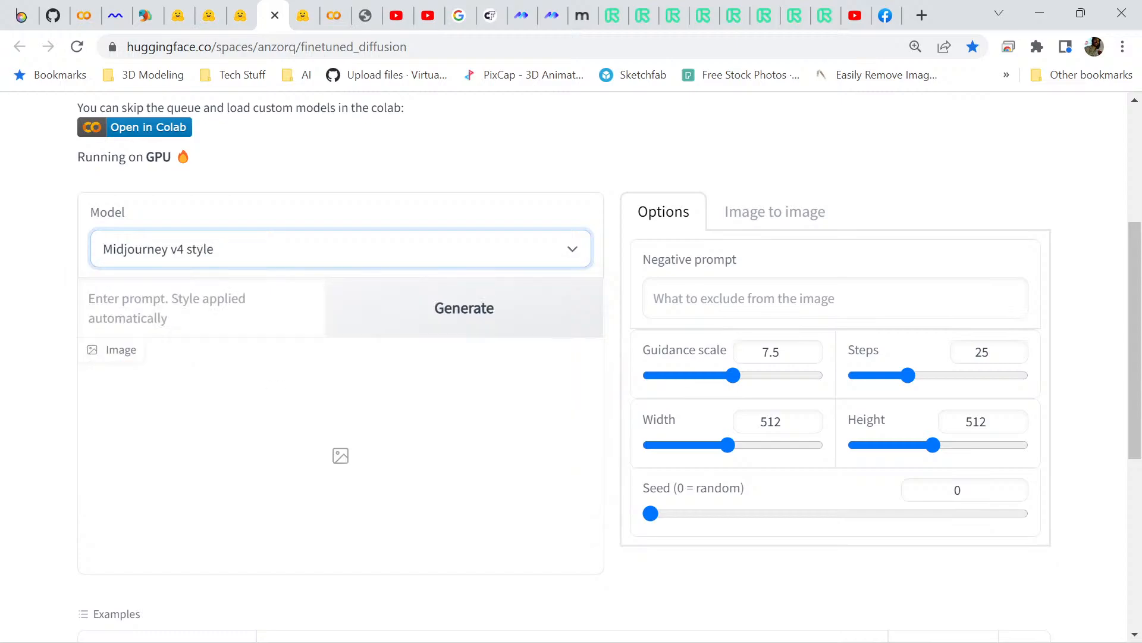
- Generate an image with height 912 from the prompt "bunny rabbit catching a fish in its mouth, at a lake"
{"action": "scroll", "coordinate": [571, 357], "scroll_direction": "down", "scroll_amount": 1}
{"action": "key", "text": "Tab"}
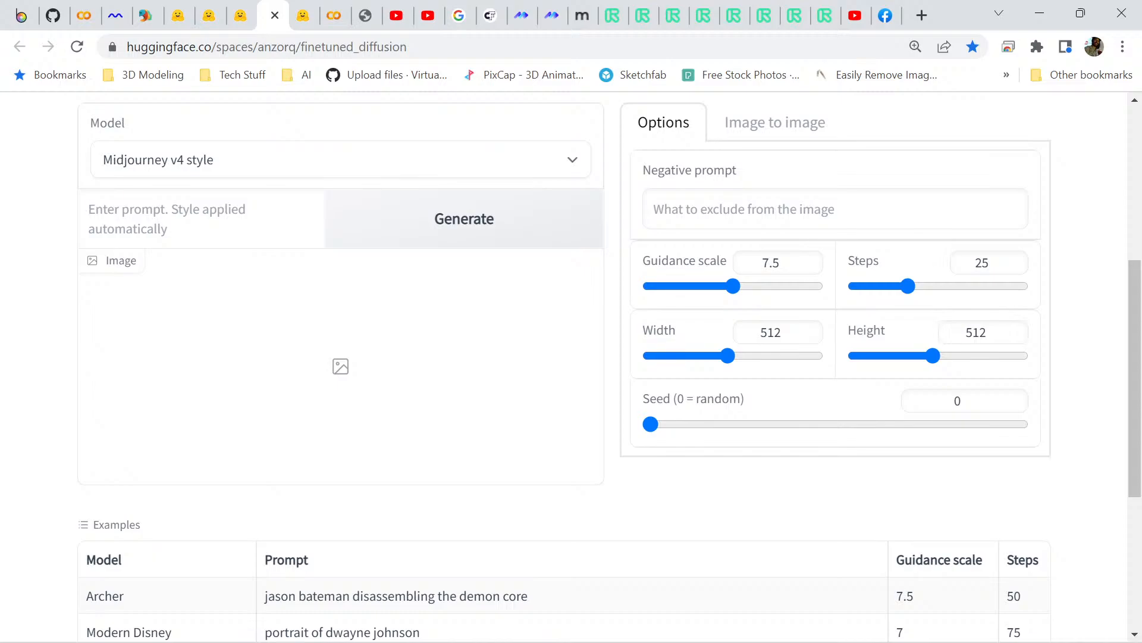
{"action": "type", "text": "bu"}
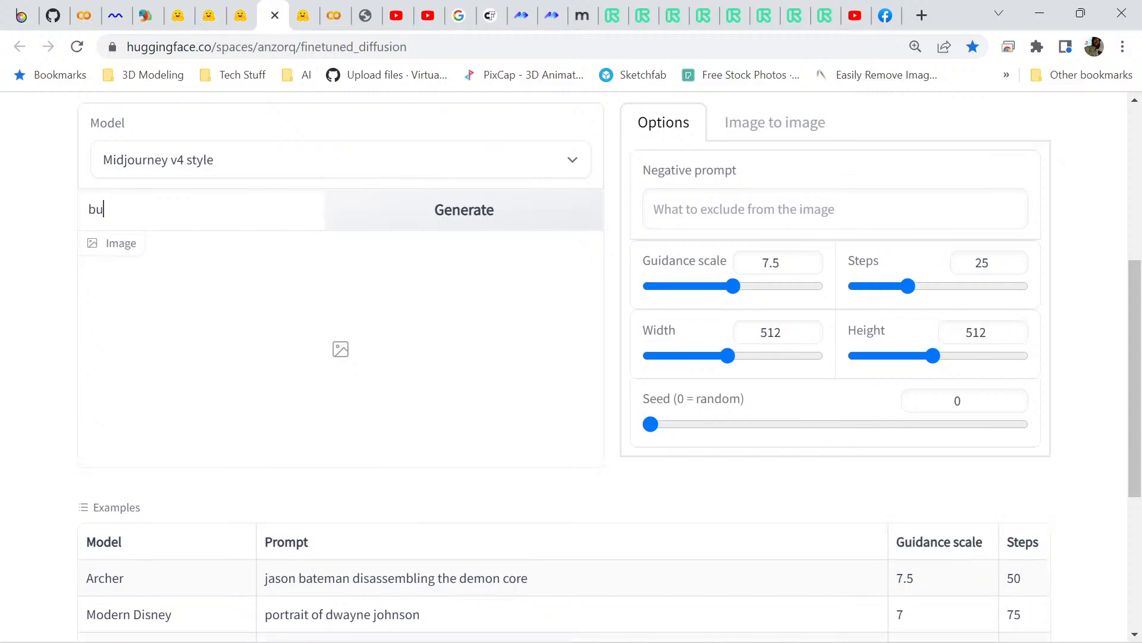
{"action": "type", "text": "nny rabbit catching a"}
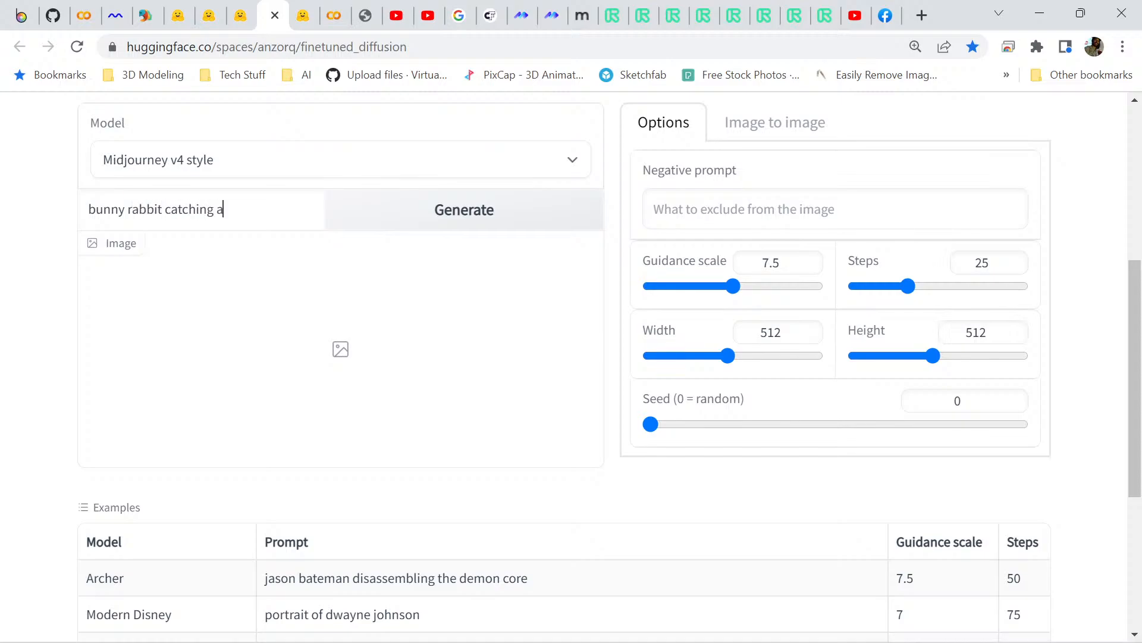
{"action": "type", "text": " fish in its mouth"}
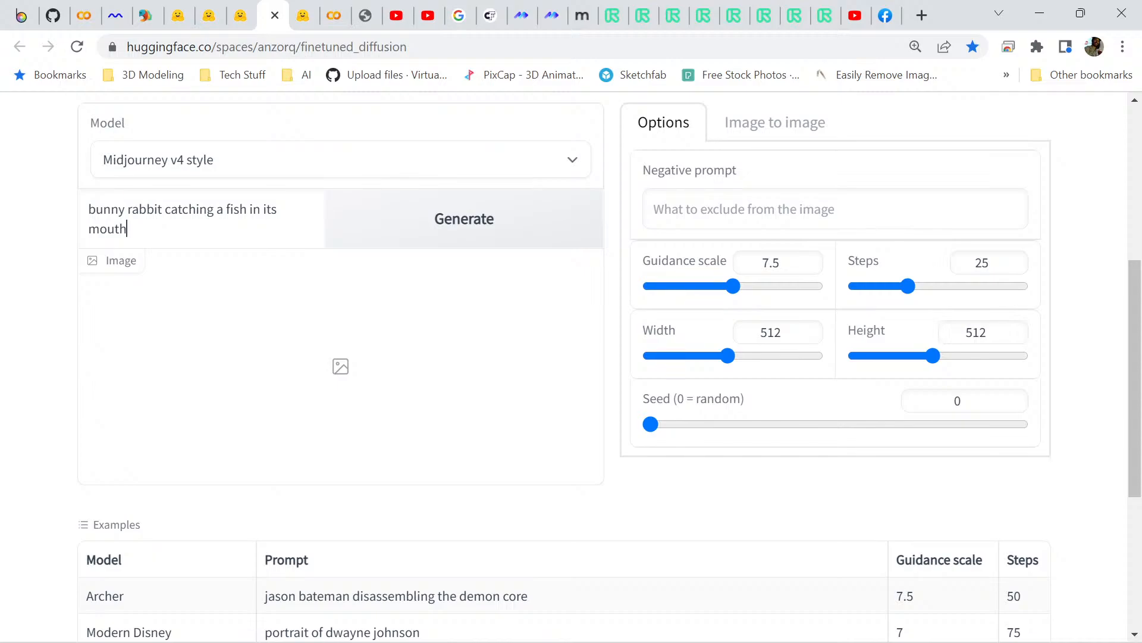
{"action": "type", "text": ", at a lake"}
{"action": "left_click_drag", "start_coordinate": [933, 355], "coordinate": [1002, 355]}
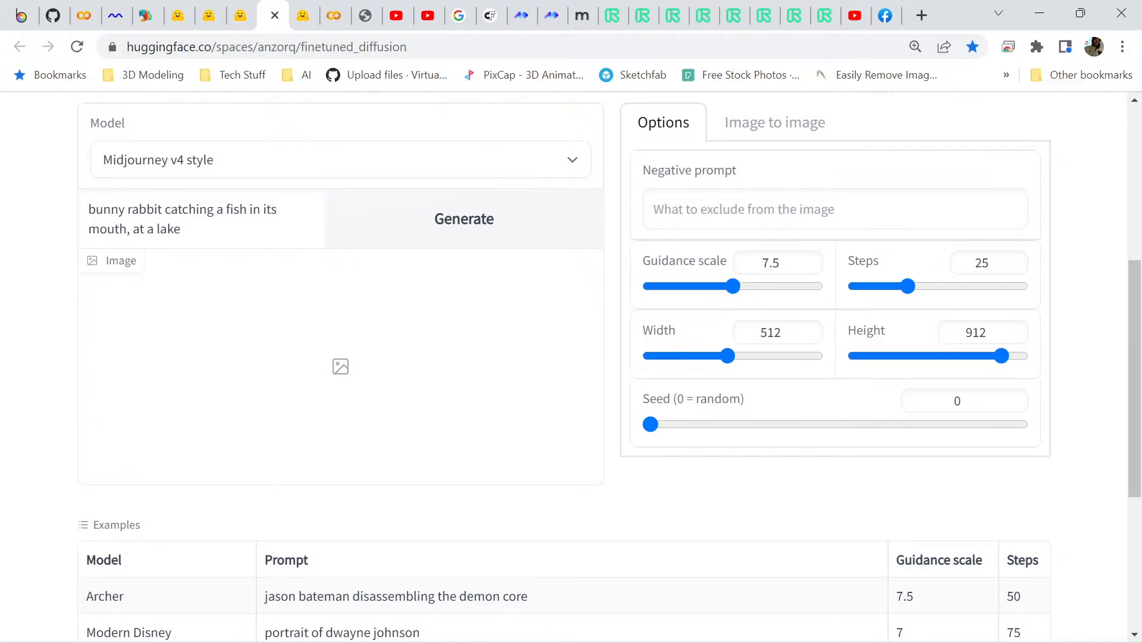
{"action": "key", "text": "Return"}
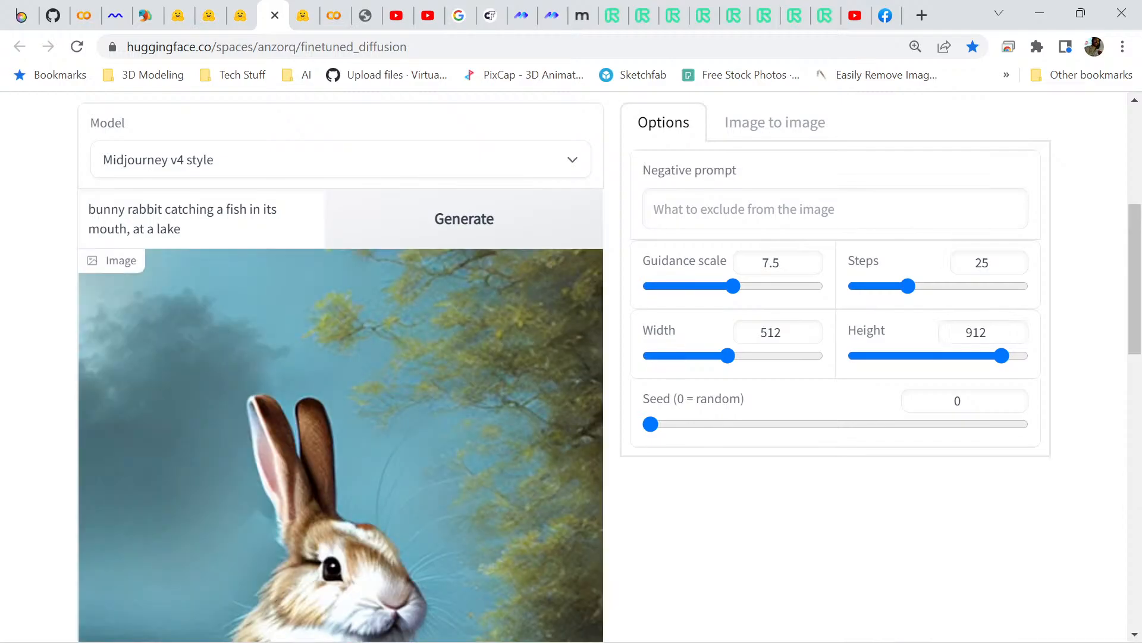
- Examine the generated rabbit image from the ears down to the feet and fish, checking how it matches the prompt
{"action": "scroll", "coordinate": [595, 357], "scroll_direction": "down", "scroll_amount": 5}
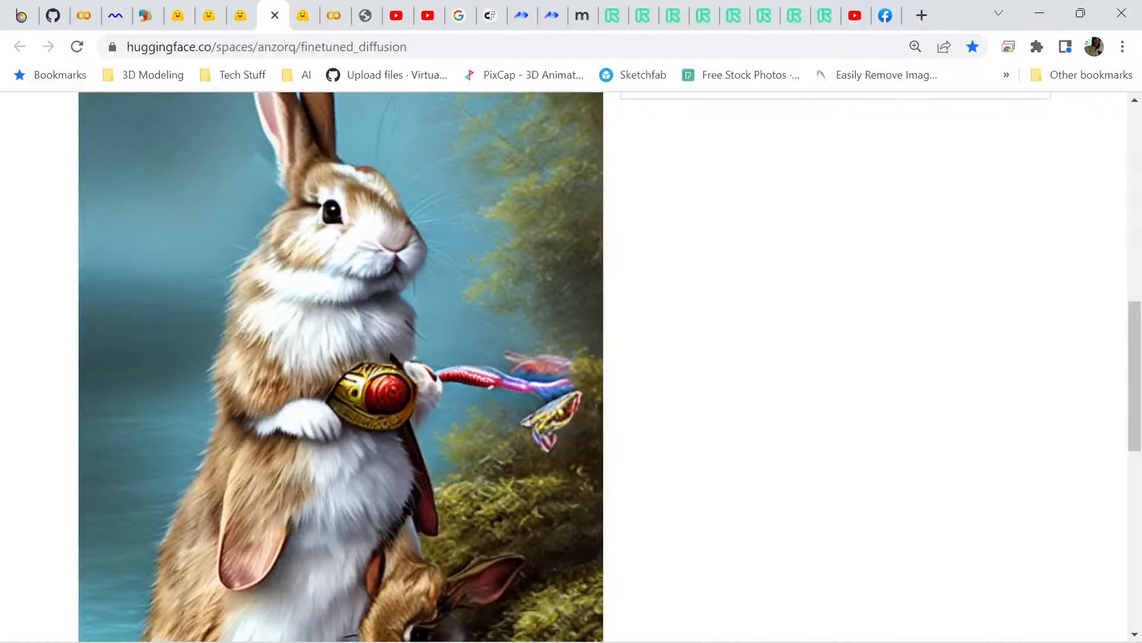
{"action": "scroll", "coordinate": [595, 357], "scroll_direction": "down", "scroll_amount": 5}
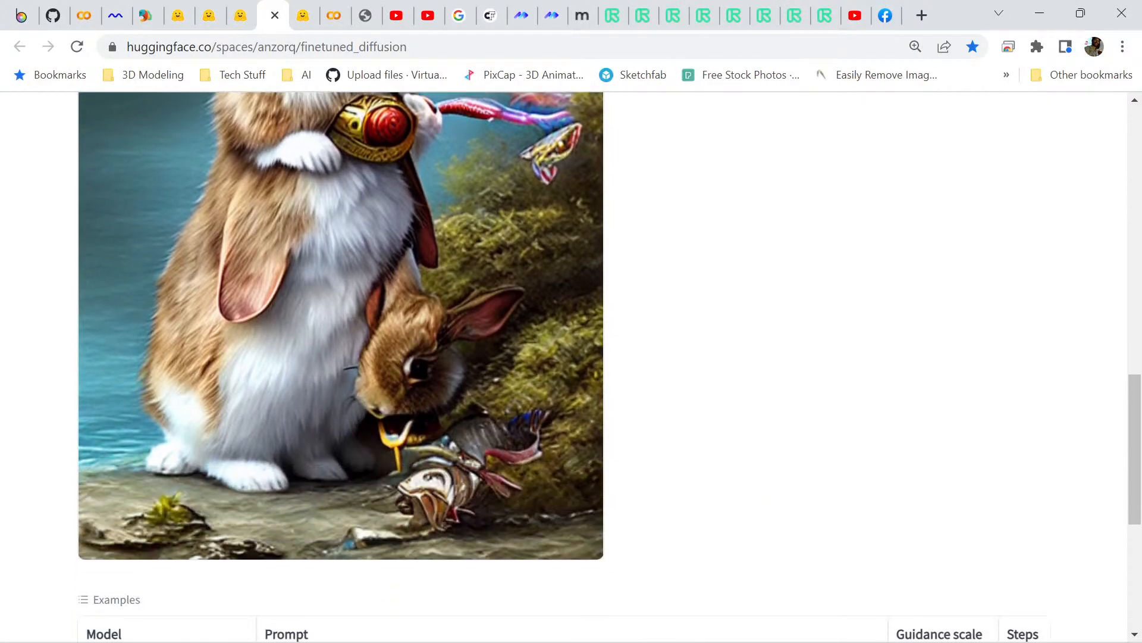
{"action": "scroll", "coordinate": [595, 357], "scroll_direction": "up", "scroll_amount": 5}
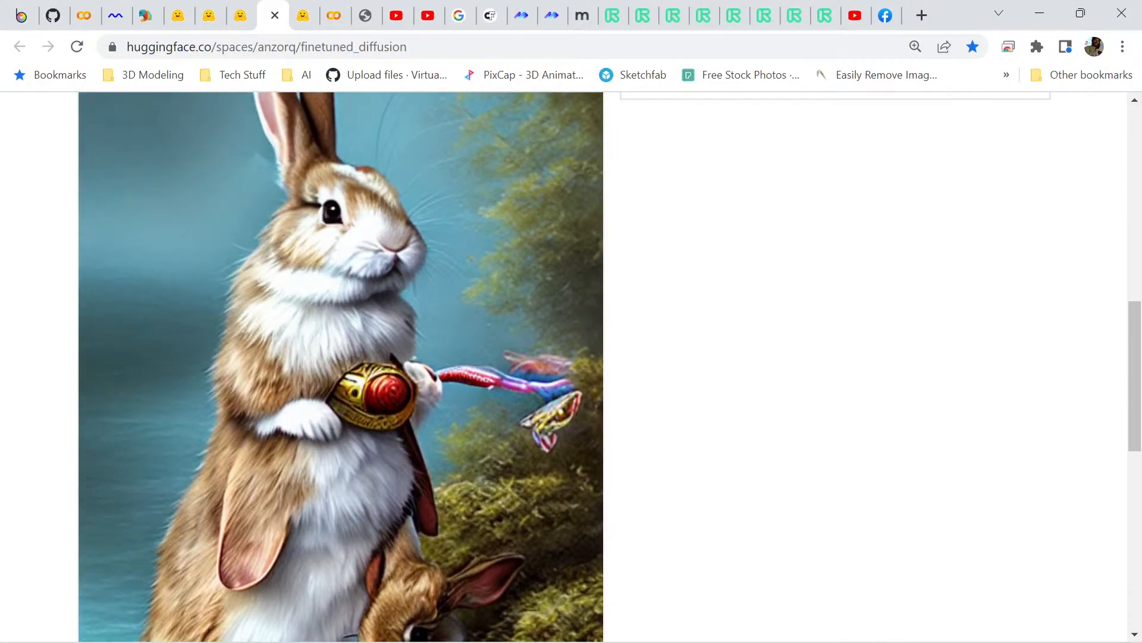
{"action": "scroll", "coordinate": [595, 357], "scroll_direction": "up", "scroll_amount": 2}
{"action": "scroll", "coordinate": [571, 366], "scroll_direction": "down", "scroll_amount": 9}
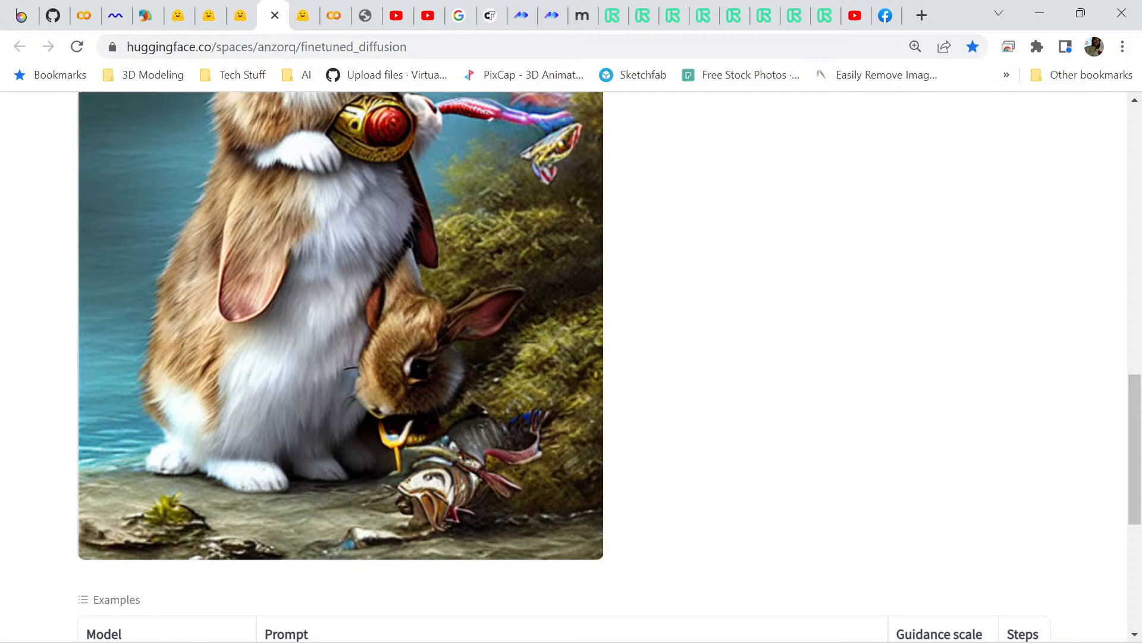
{"action": "scroll", "coordinate": [571, 366], "scroll_direction": "up", "scroll_amount": 5}
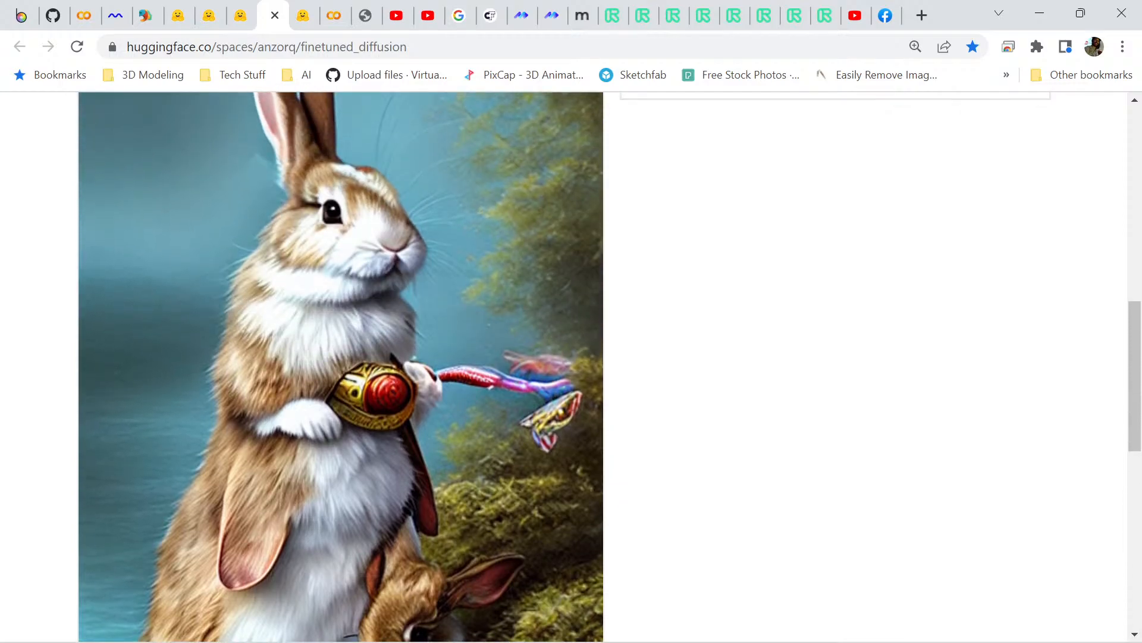
{"action": "scroll", "coordinate": [341, 366], "scroll_direction": "down", "scroll_amount": 2}
{"action": "scroll", "coordinate": [341, 366], "scroll_direction": "up", "scroll_amount": 2}
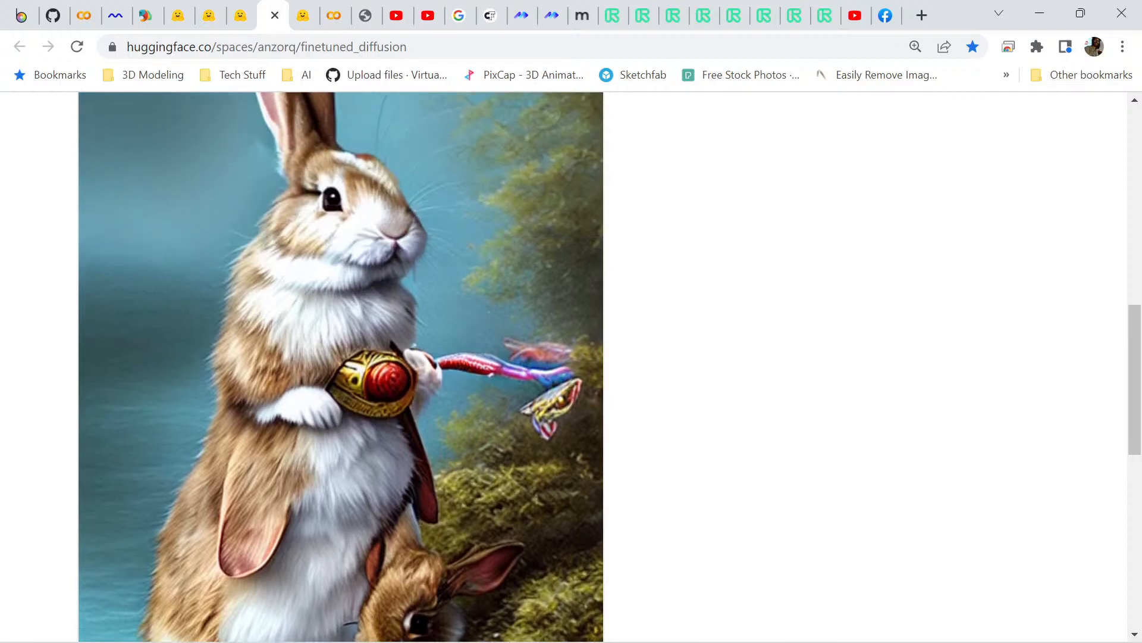
{"action": "scroll", "coordinate": [341, 366], "scroll_direction": "up", "scroll_amount": 1}
{"action": "scroll", "coordinate": [340, 366], "scroll_direction": "down", "scroll_amount": 1}
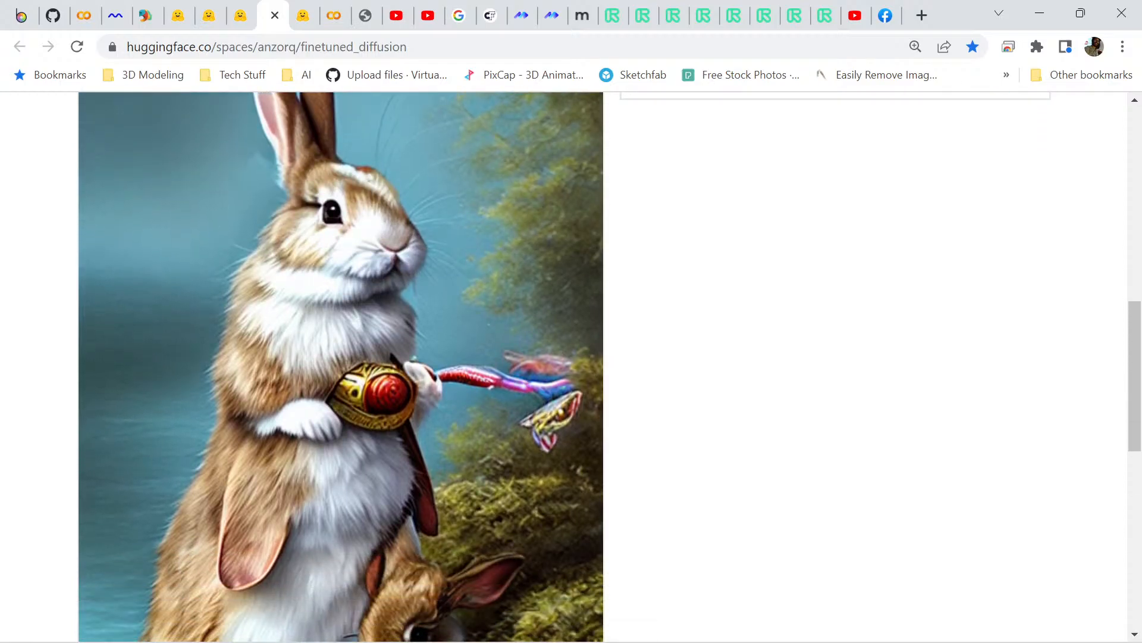
{"action": "scroll", "coordinate": [341, 366], "scroll_direction": "down", "scroll_amount": 3}
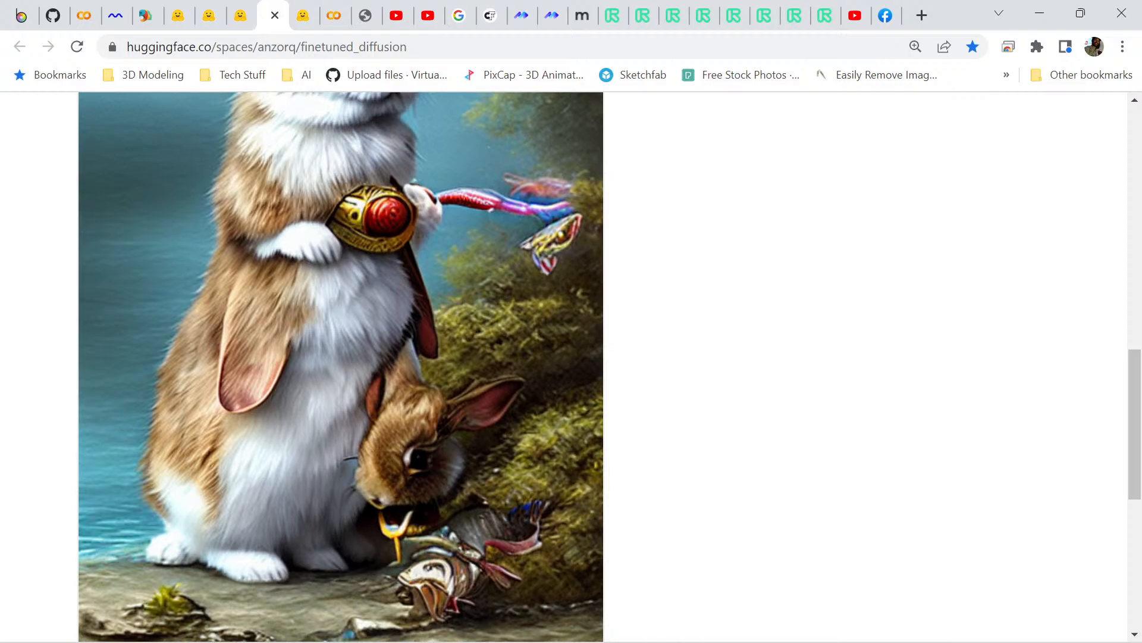
{"action": "scroll", "coordinate": [340, 366], "scroll_direction": "up", "scroll_amount": 3}
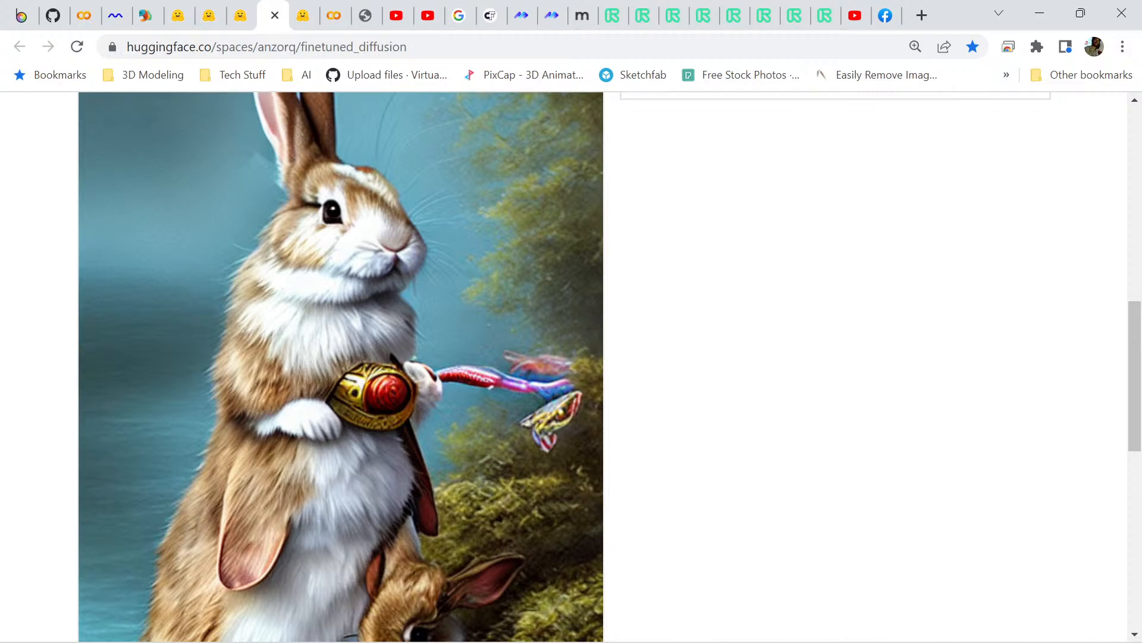
{"action": "scroll", "coordinate": [341, 366], "scroll_direction": "down", "scroll_amount": 3}
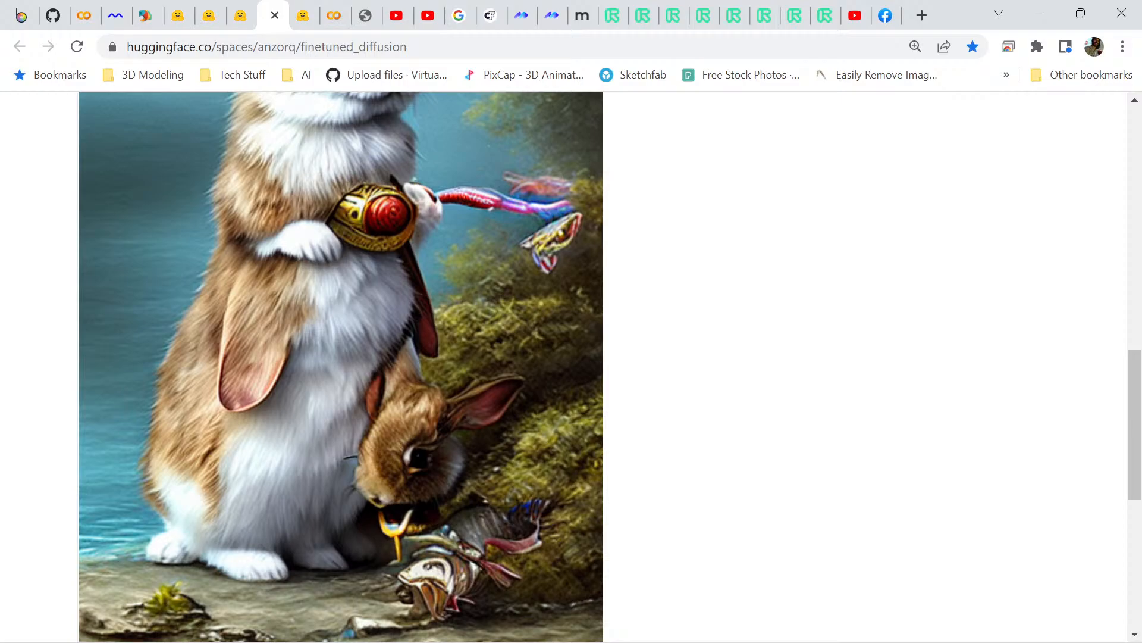
{"action": "scroll", "coordinate": [341, 366], "scroll_direction": "down", "scroll_amount": 2}
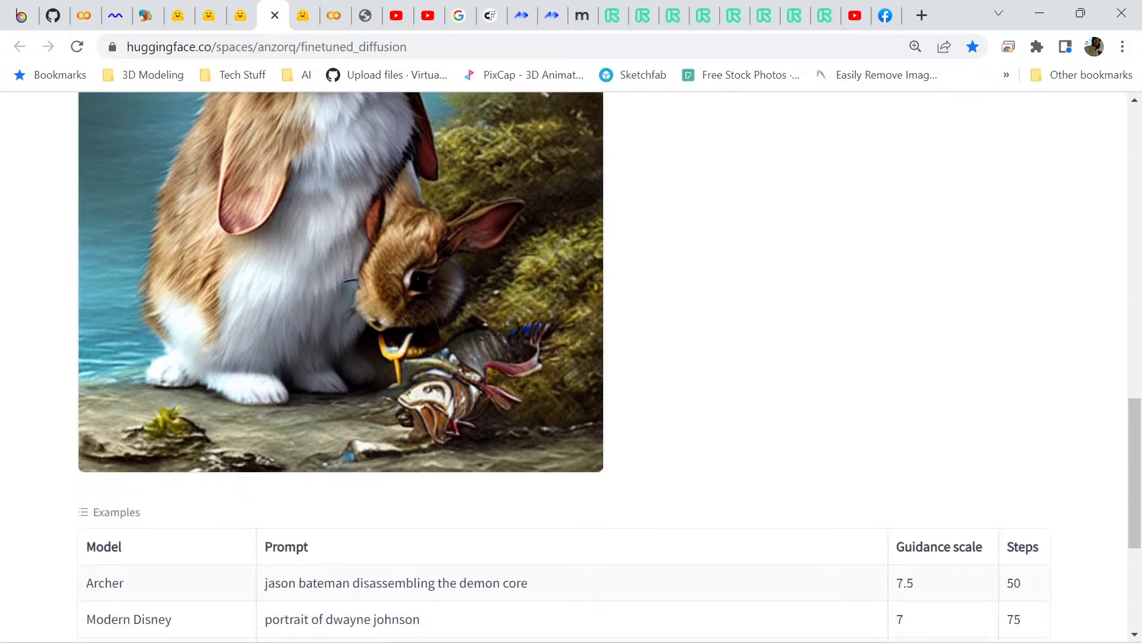
{"action": "scroll", "coordinate": [341, 366], "scroll_direction": "up", "scroll_amount": 8}
{"action": "scroll", "coordinate": [341, 366], "scroll_direction": "up", "scroll_amount": 2}
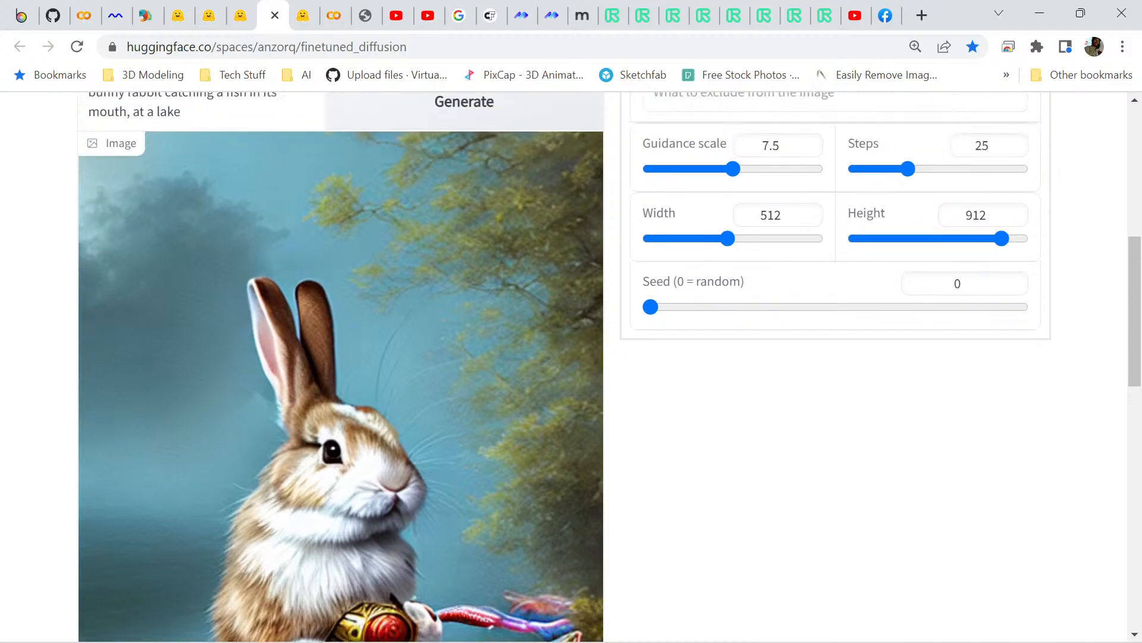
{"action": "scroll", "coordinate": [341, 366], "scroll_direction": "down", "scroll_amount": 3}
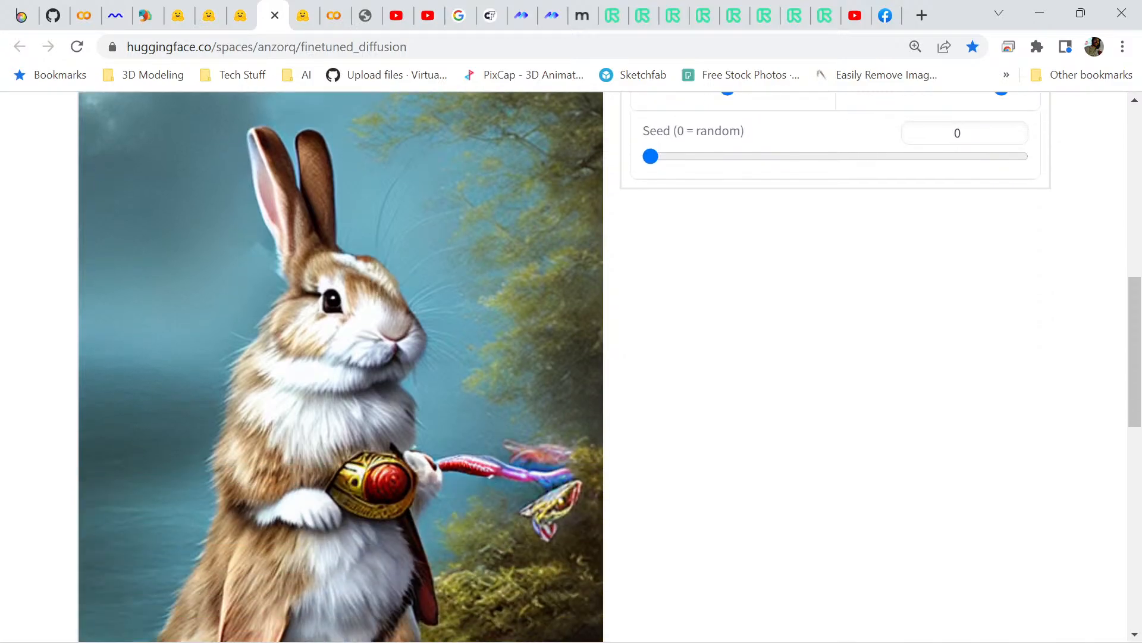
{"action": "scroll", "coordinate": [341, 366], "scroll_direction": "down", "scroll_amount": 3}
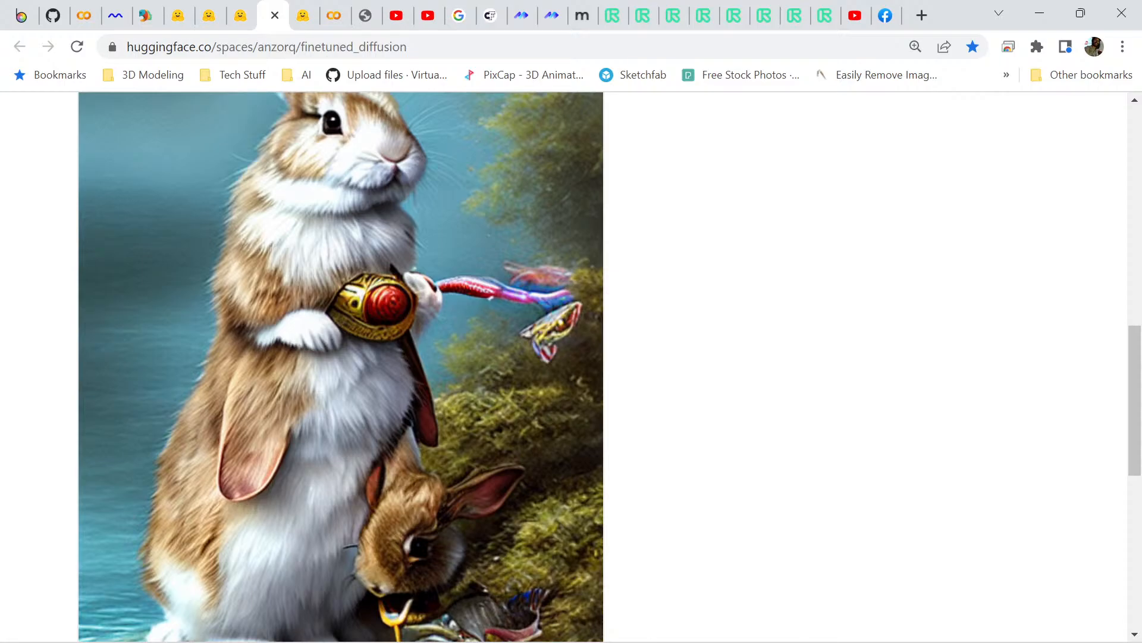
{"action": "scroll", "coordinate": [341, 366], "scroll_direction": "down", "scroll_amount": 4}
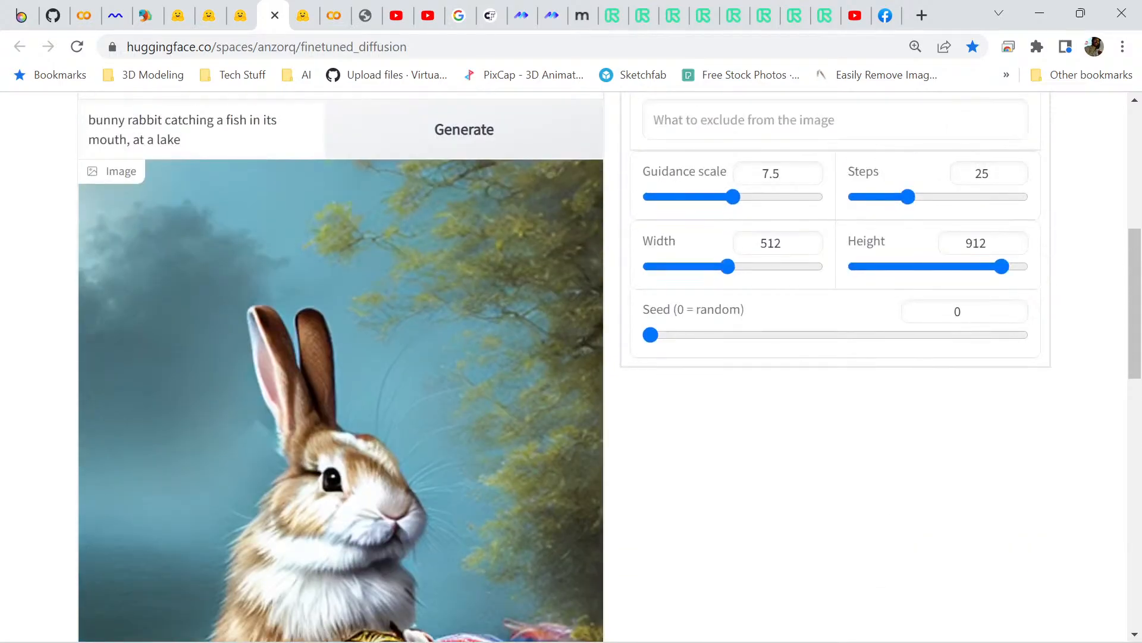
- Save the generated rabbit image as a PNG file named rabbit in the Animals folder under Pictures
{"action": "right_click", "coordinate": [405, 367]}
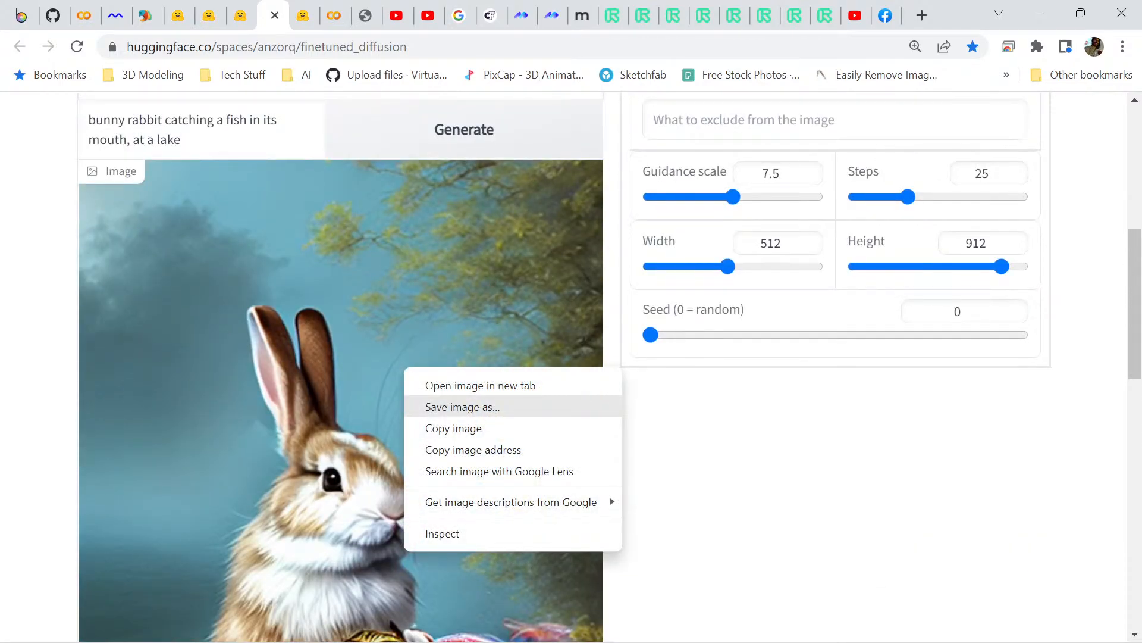
{"action": "left_click", "coordinate": [462, 407]}
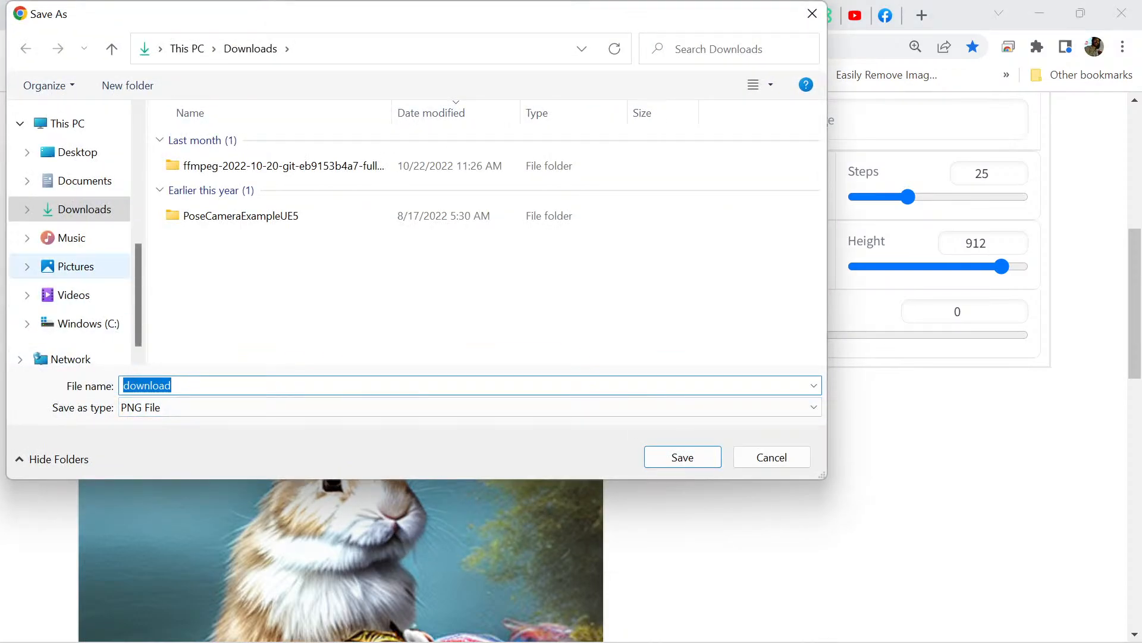
{"action": "left_click", "coordinate": [75, 266]}
{"action": "double_click", "coordinate": [425, 157]}
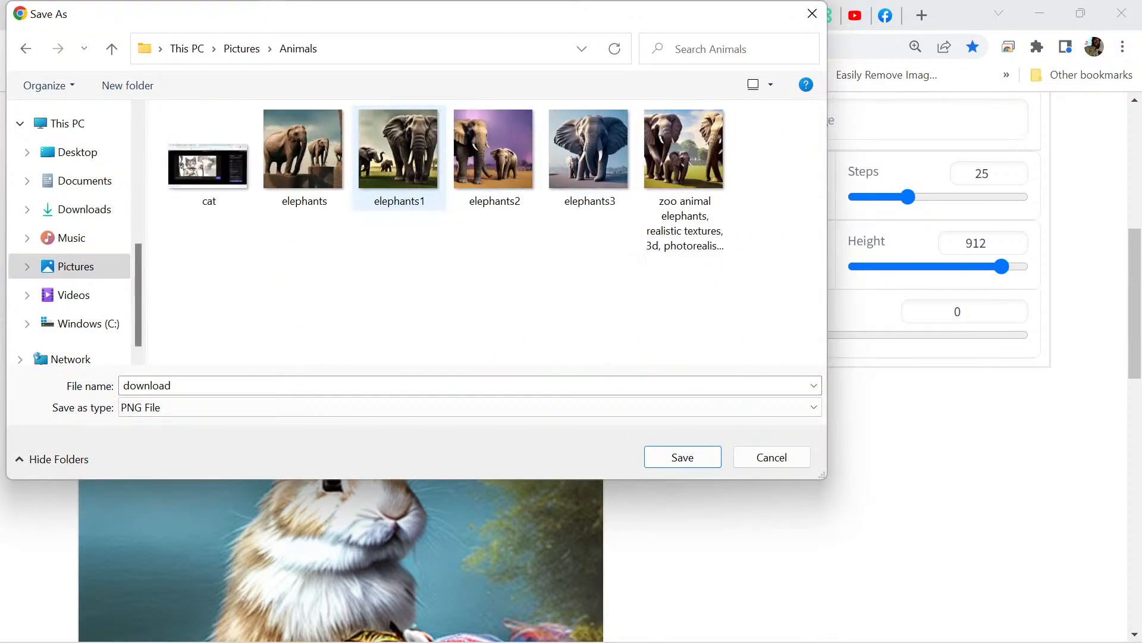
{"action": "left_click", "coordinate": [147, 386]}
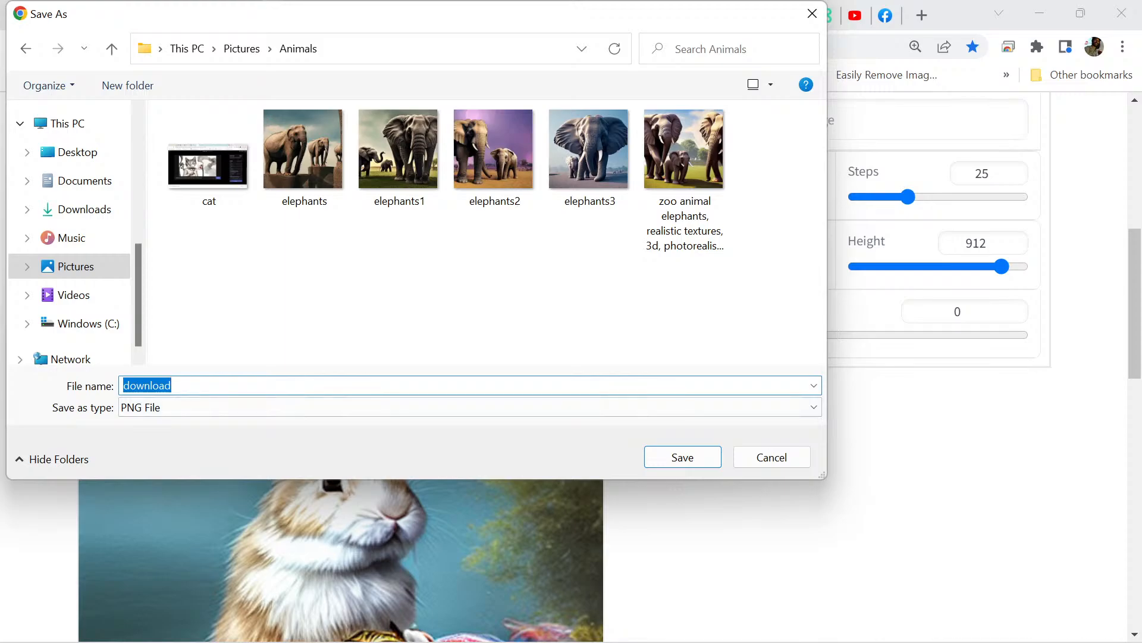
{"action": "type", "text": "rabb"}
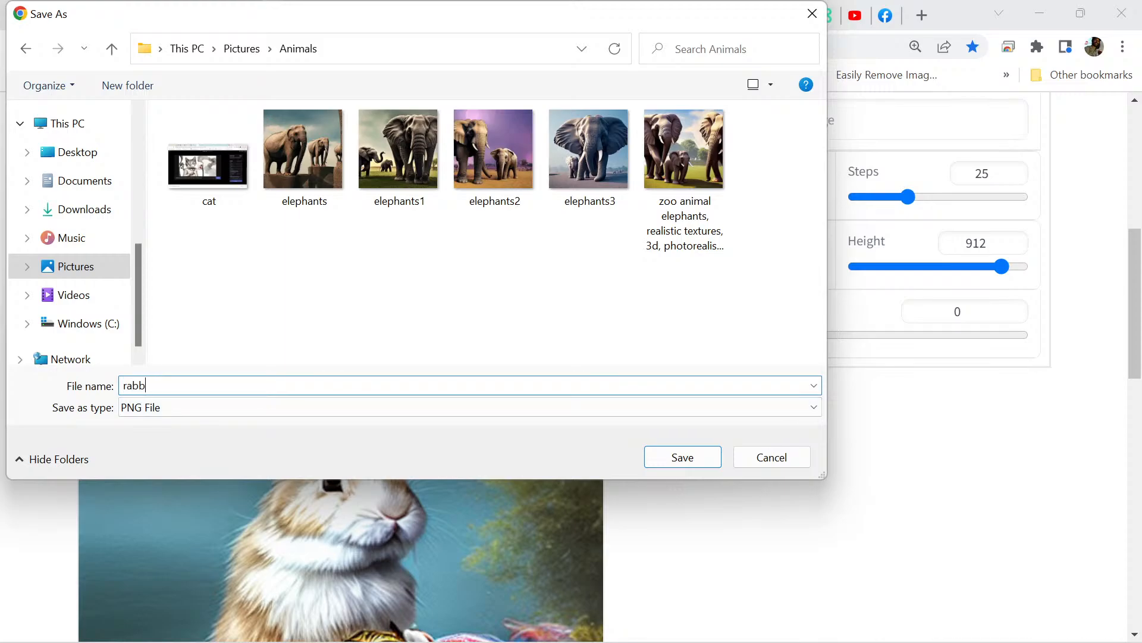
{"action": "type", "text": "it"}
{"action": "left_click", "coordinate": [682, 457]}
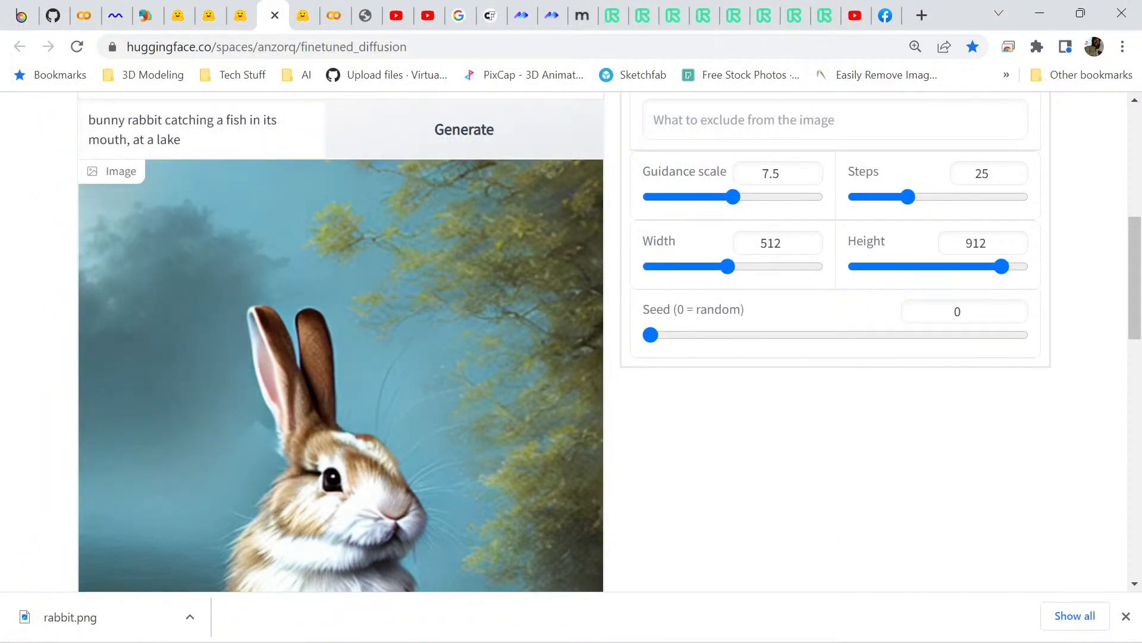
- Show the downloaded rabbit image in its Animals folder, and put the folder window away
{"action": "left_click", "coordinate": [190, 617]}
{"action": "left_click", "coordinate": [240, 551]}
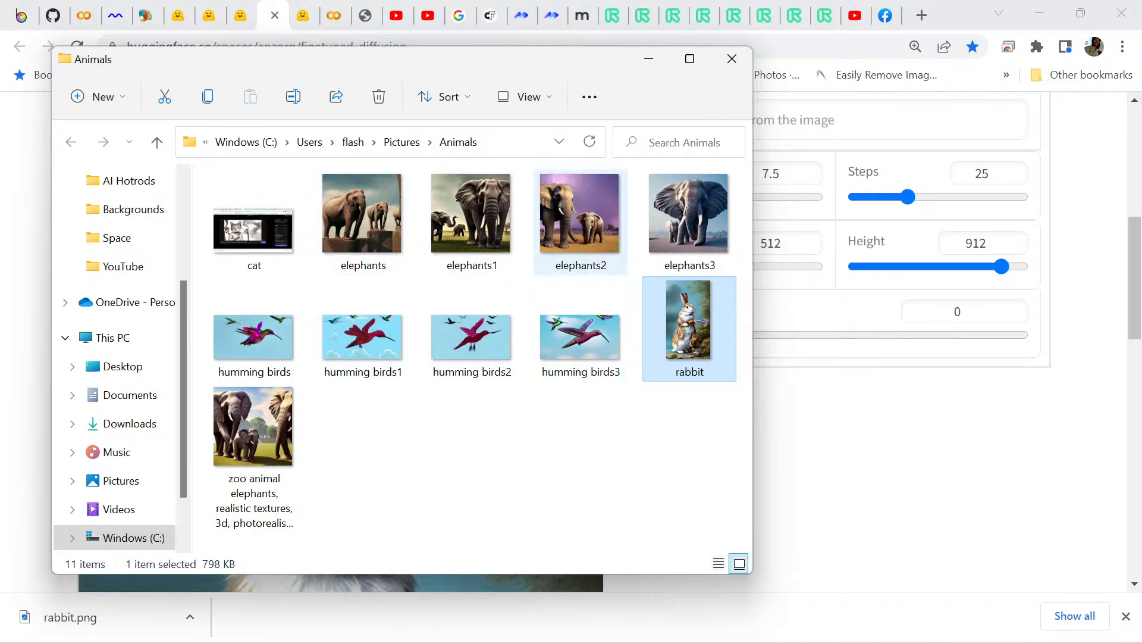
{"action": "left_click", "coordinate": [649, 59]}
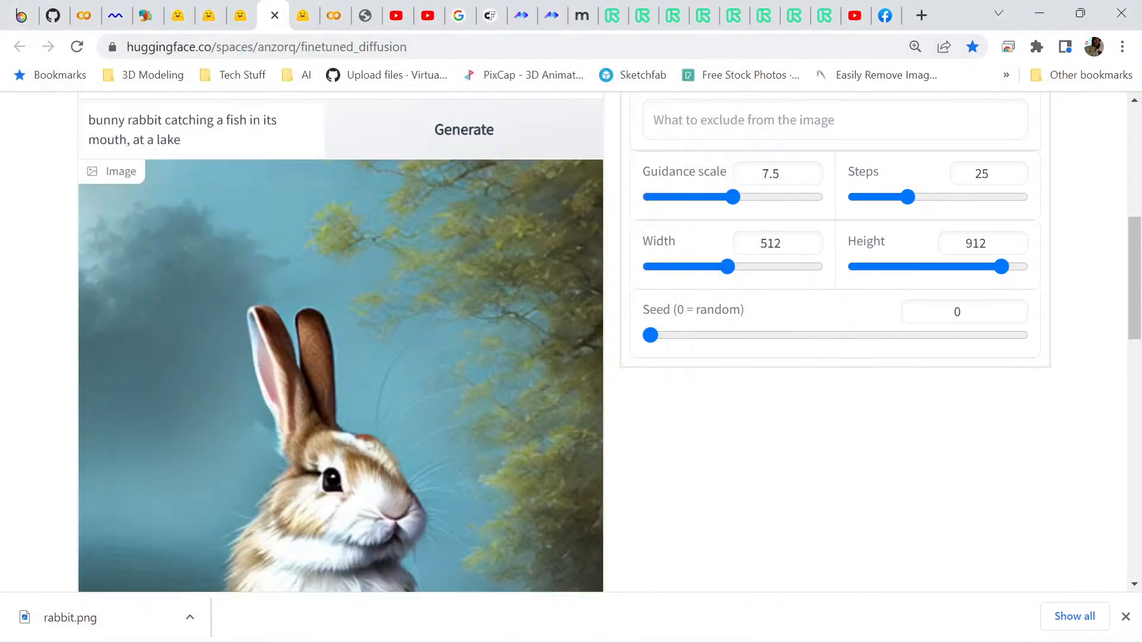
- Switch to the Runway Infinite Image page with the car and duplicate it to get an empty canvas
{"action": "scroll", "coordinate": [595, 342], "scroll_direction": "up", "scroll_amount": 6}
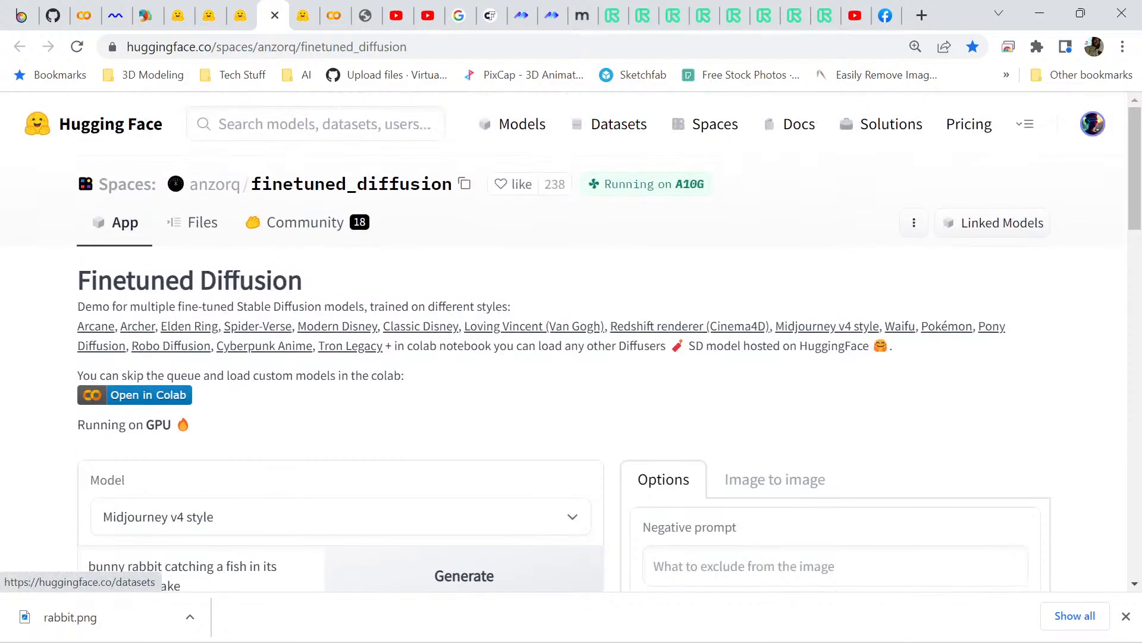
{"action": "left_click", "coordinate": [825, 15]}
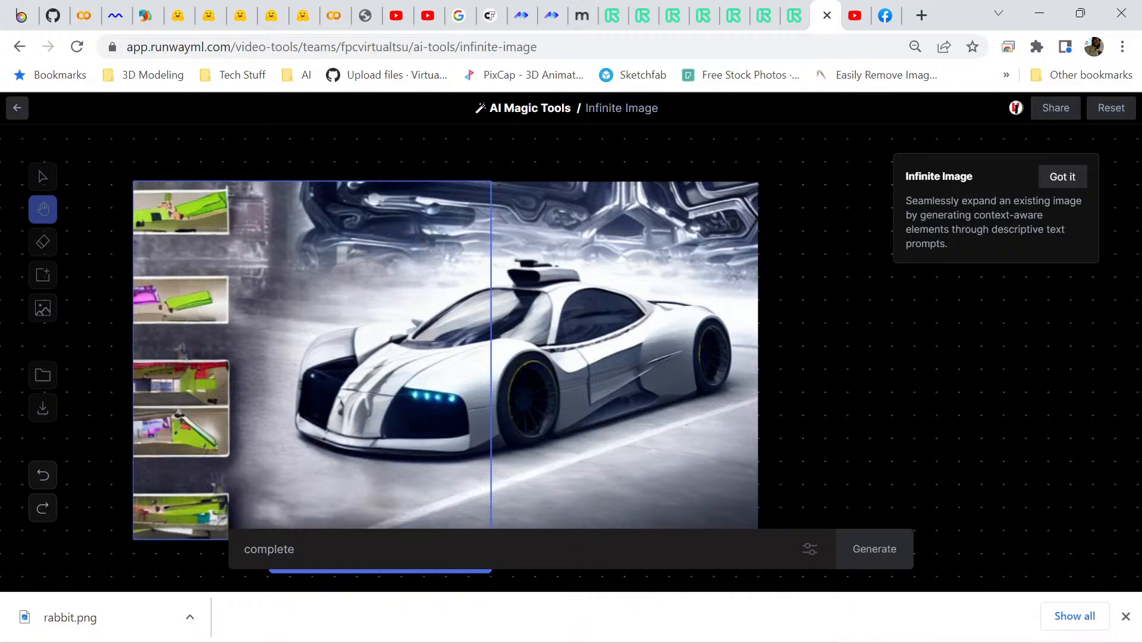
{"action": "right_click", "coordinate": [823, 22]}
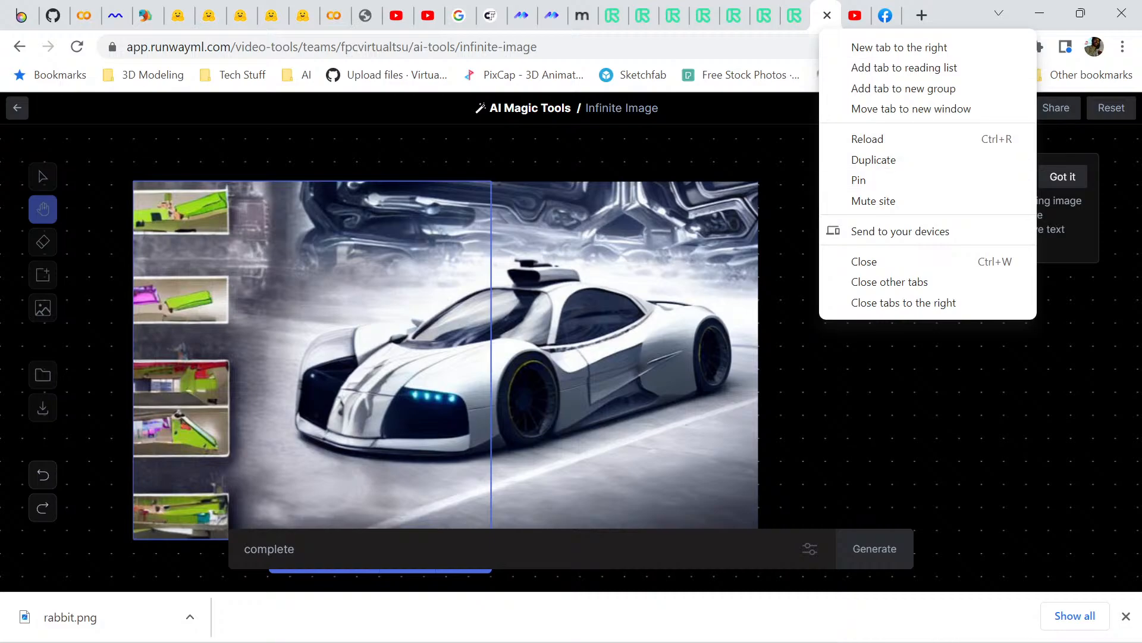
{"action": "left_click", "coordinate": [873, 159]}
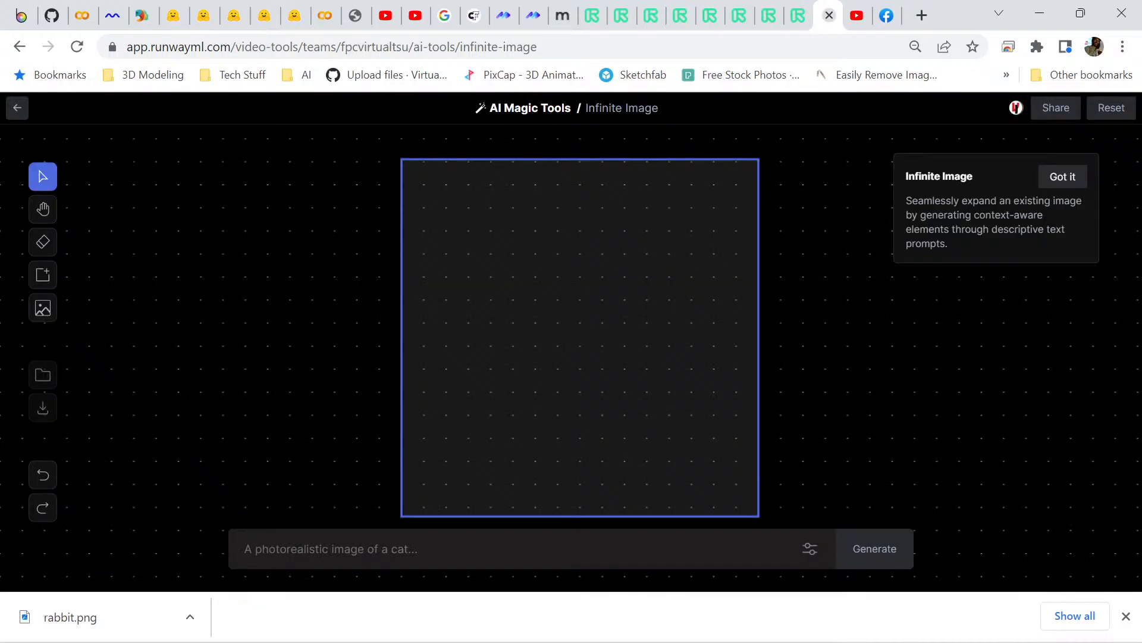
{"action": "right_click", "coordinate": [820, 25]}
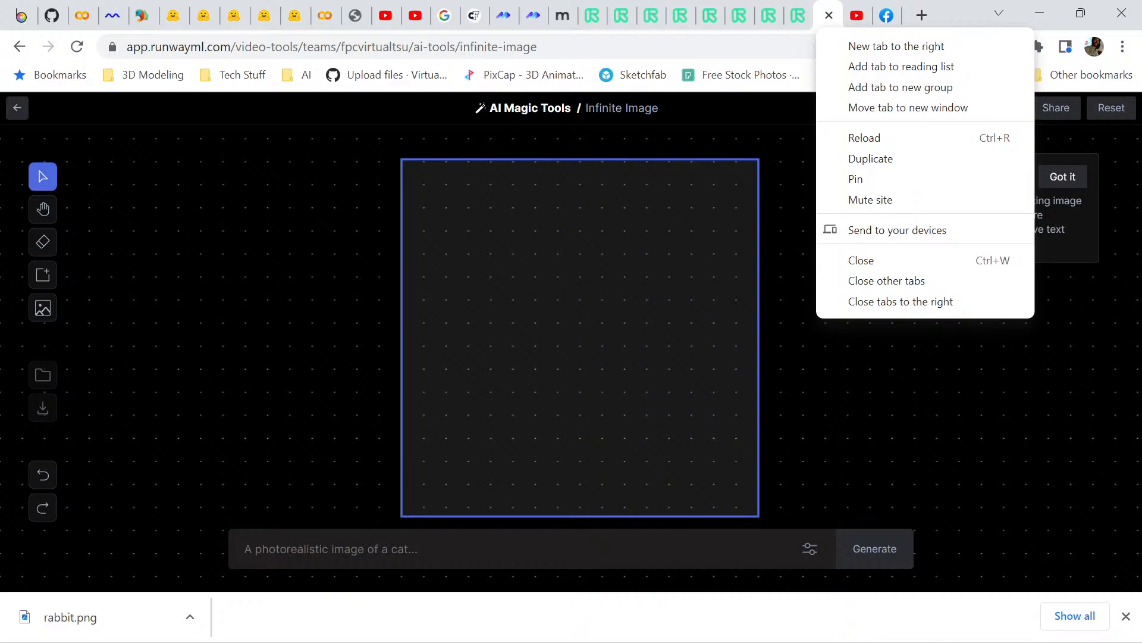
{"action": "left_click", "coordinate": [896, 46]}
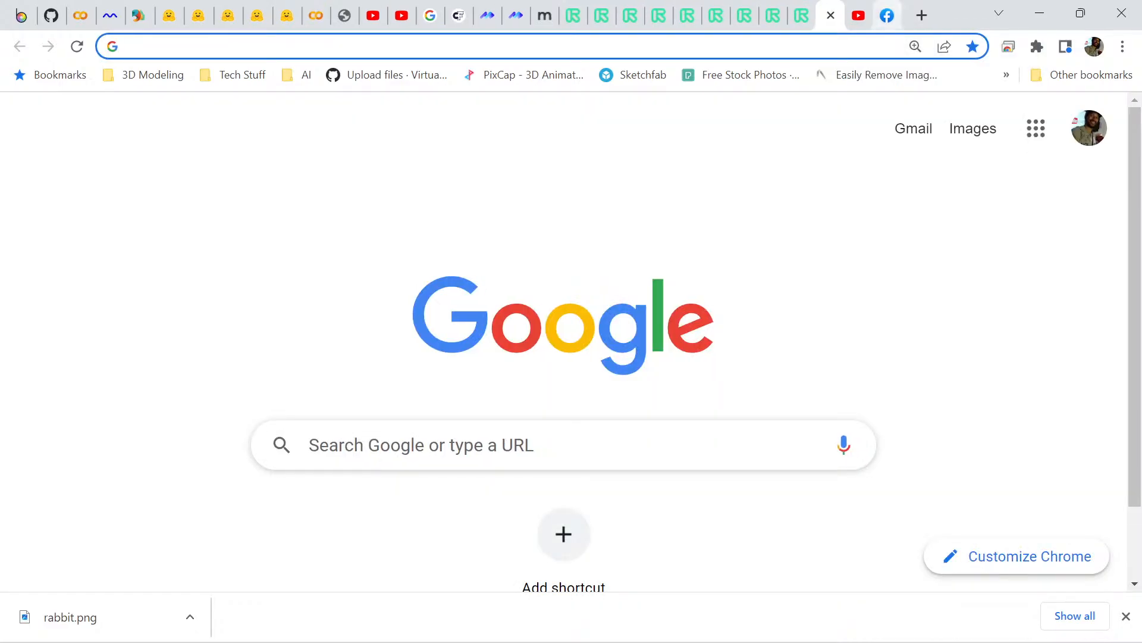
{"action": "left_click", "coordinate": [831, 15]}
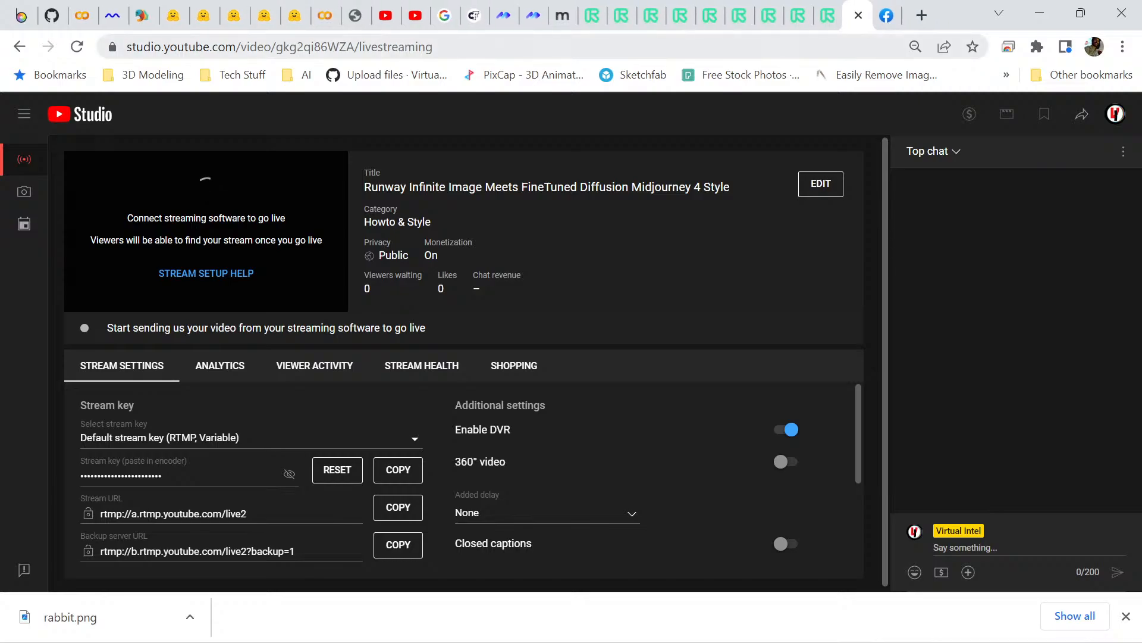
{"action": "left_click", "coordinate": [829, 15]}
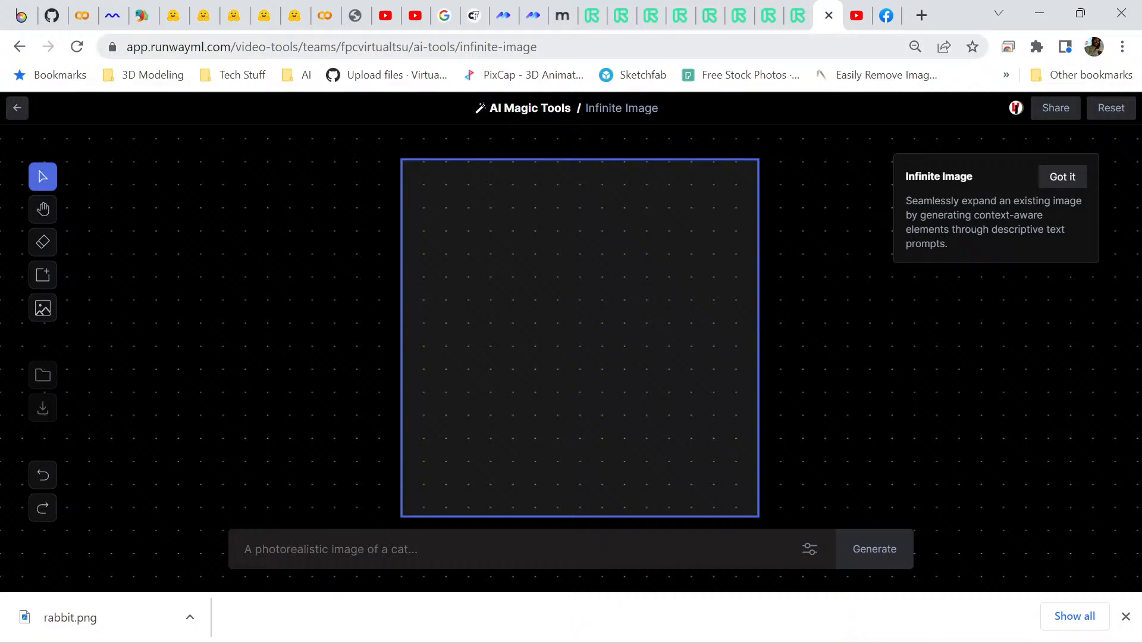
- Import the rabbit image from the Animals folder under Pictures onto the empty canvas
{"action": "left_click", "coordinate": [43, 307]}
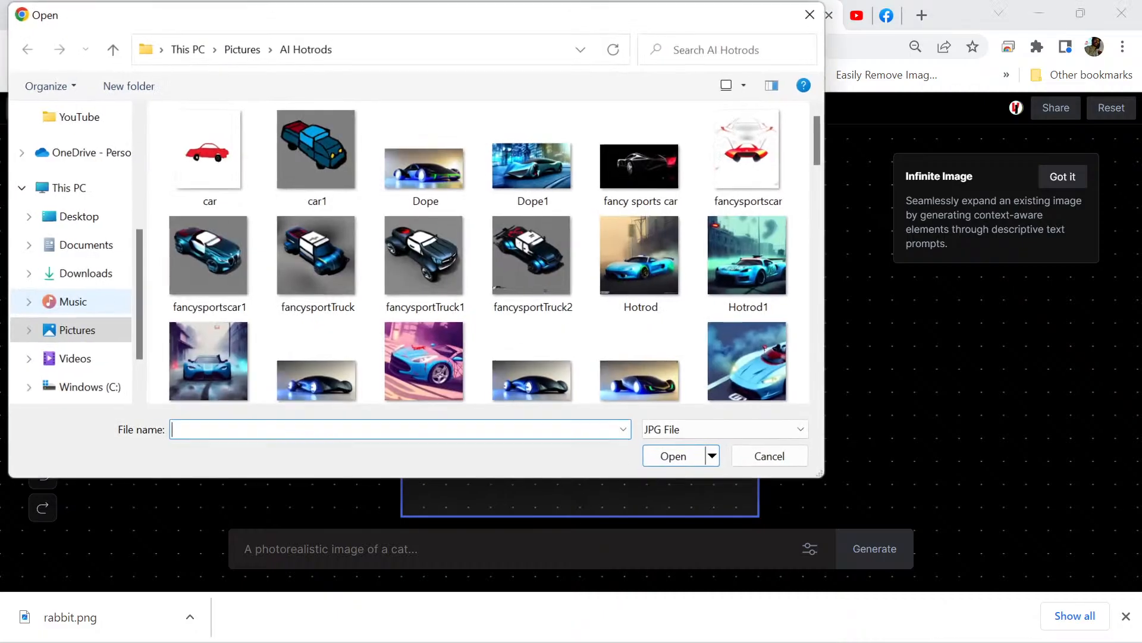
{"action": "left_click", "coordinate": [242, 48]}
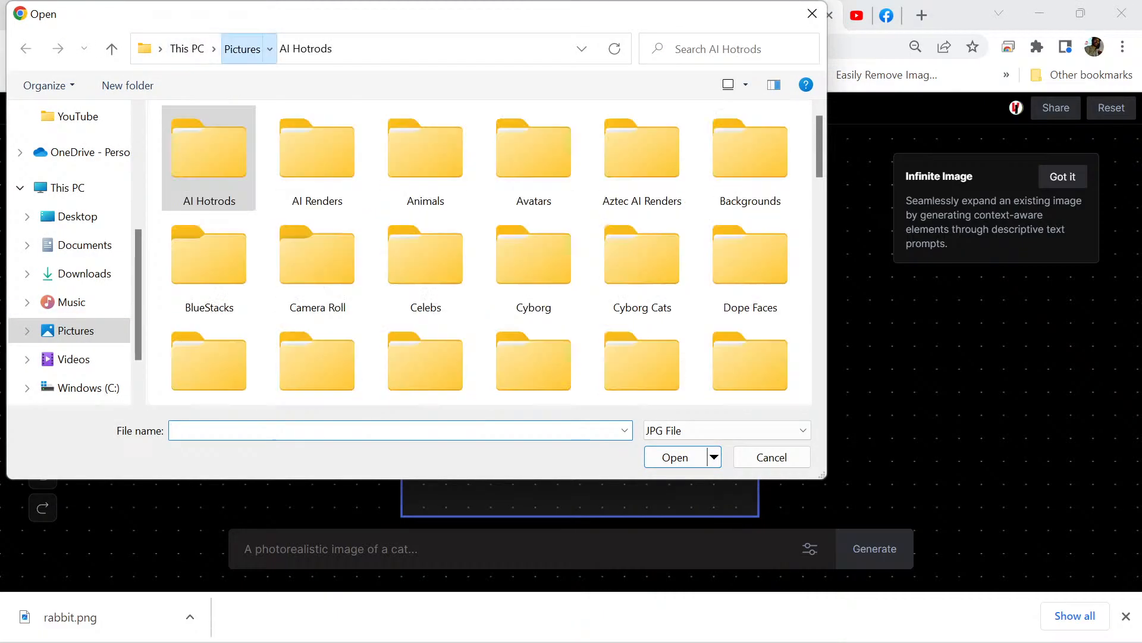
{"action": "double_click", "coordinate": [425, 157]}
{"action": "left_click", "coordinate": [398, 256]}
{"action": "key", "text": "Return"}
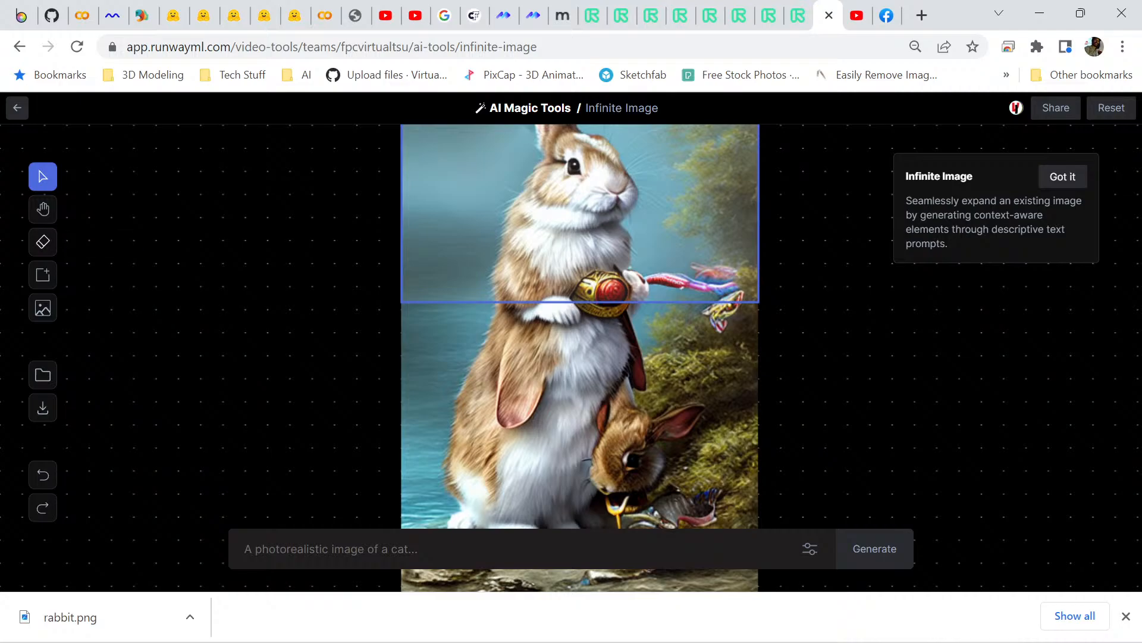
- Adjust the eraser size and erase the two stray ear shapes hanging on either side of the large rabbit's body
{"action": "left_click", "coordinate": [43, 241]}
{"action": "left_click_drag", "start_coordinate": [70, 241], "coordinate": [80, 242]}
{"action": "mouse_move", "coordinate": [510, 406]}
{"action": "left_mouse_down"}
{"action": "mouse_move", "coordinate": [513, 420]}
{"action": "mouse_move", "coordinate": [510, 354]}
{"action": "mouse_move", "coordinate": [509, 392]}
{"action": "mouse_move", "coordinate": [523, 410]}
{"action": "mouse_move", "coordinate": [534, 381]}
{"action": "mouse_move", "coordinate": [517, 342]}
{"action": "left_mouse_up"}
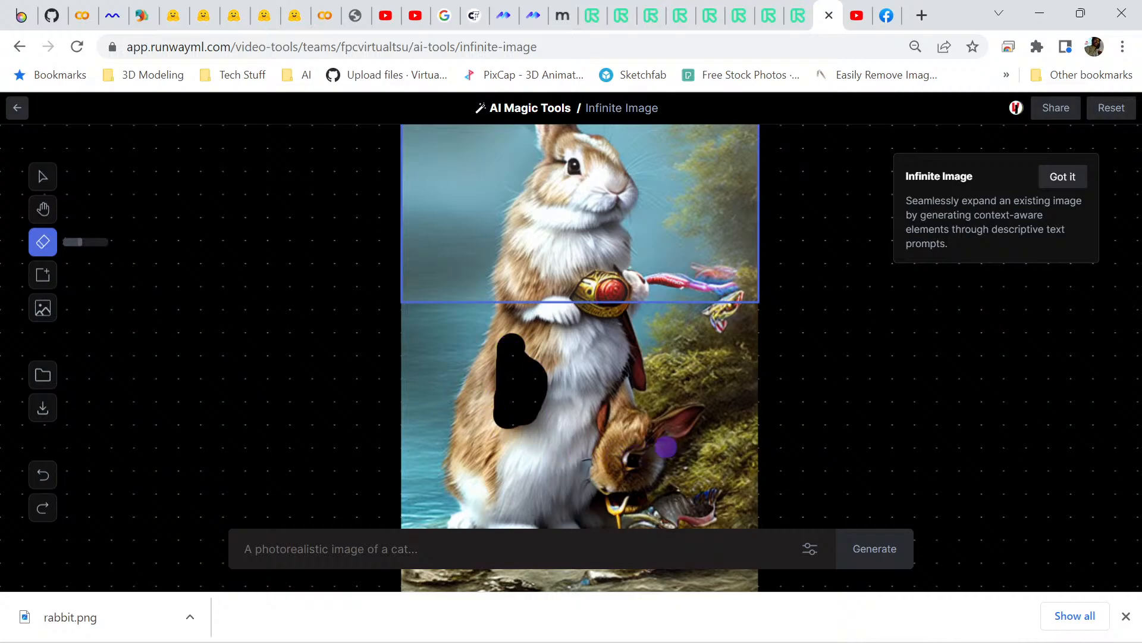
{"action": "left_click_drag", "start_coordinate": [640, 379], "coordinate": [629, 319]}
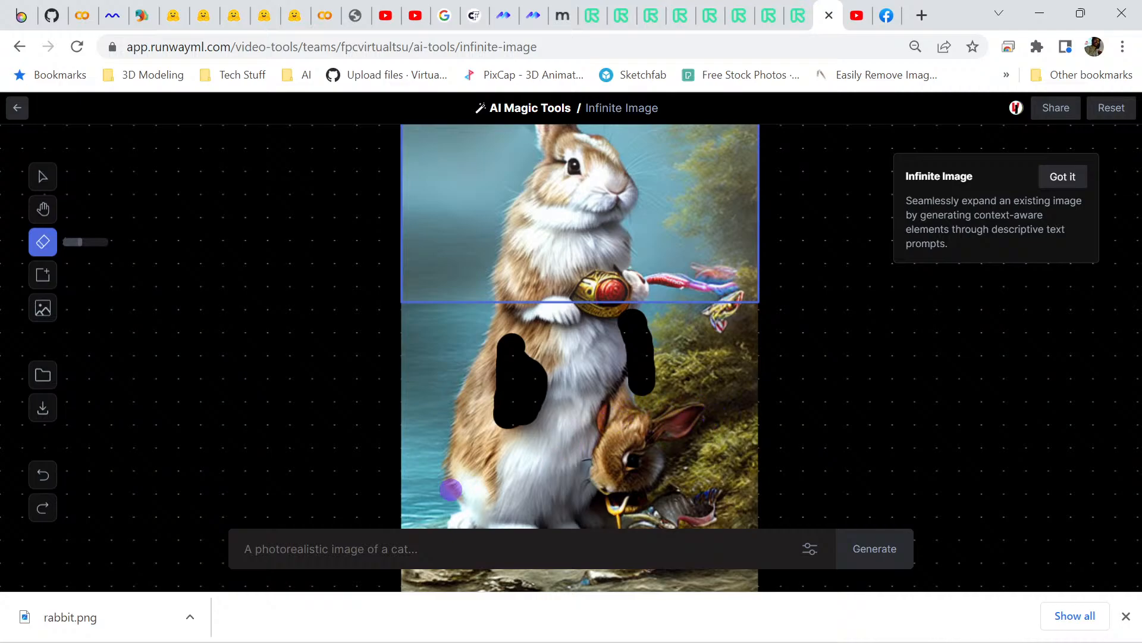
- Move the generation frame down over both erased patches and generate a fill with the prompt "fix fur"
{"action": "left_click", "coordinate": [245, 548]}
{"action": "type", "text": "fl"}
{"action": "type", "text": "x"}
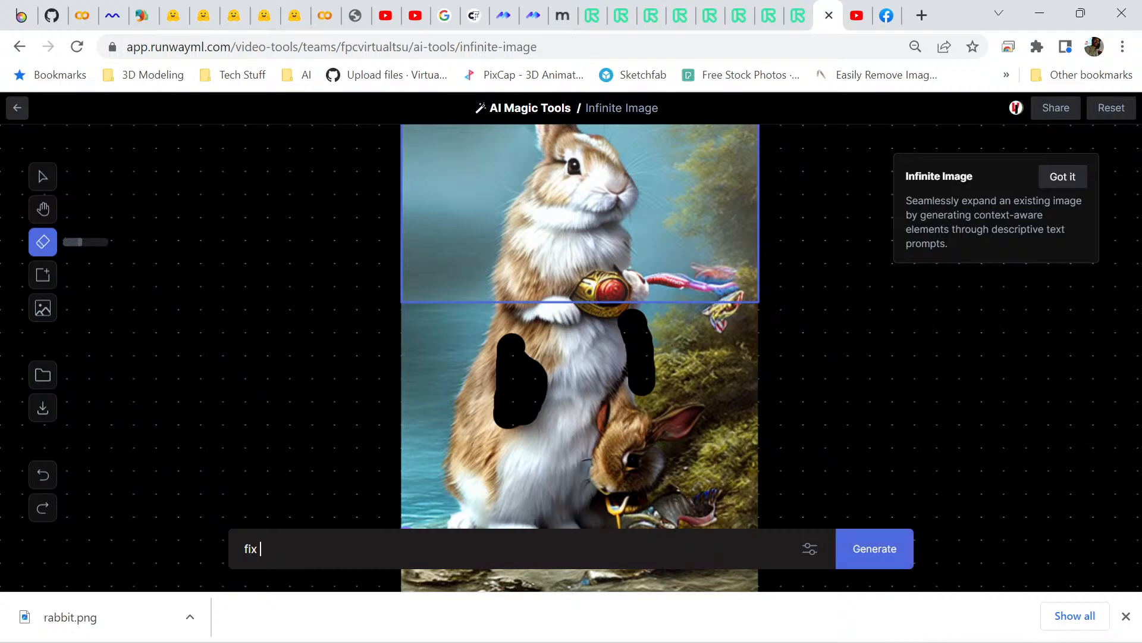
{"action": "type", "text": "fur"}
{"action": "left_click", "coordinate": [42, 176]}
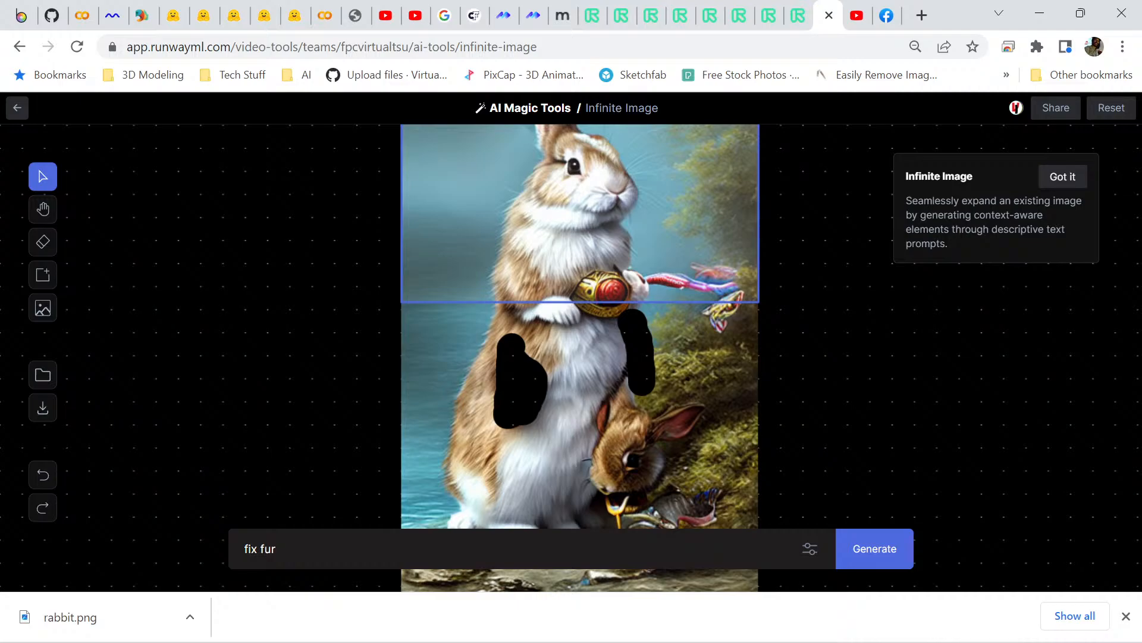
{"action": "left_click_drag", "start_coordinate": [721, 282], "coordinate": [722, 416]}
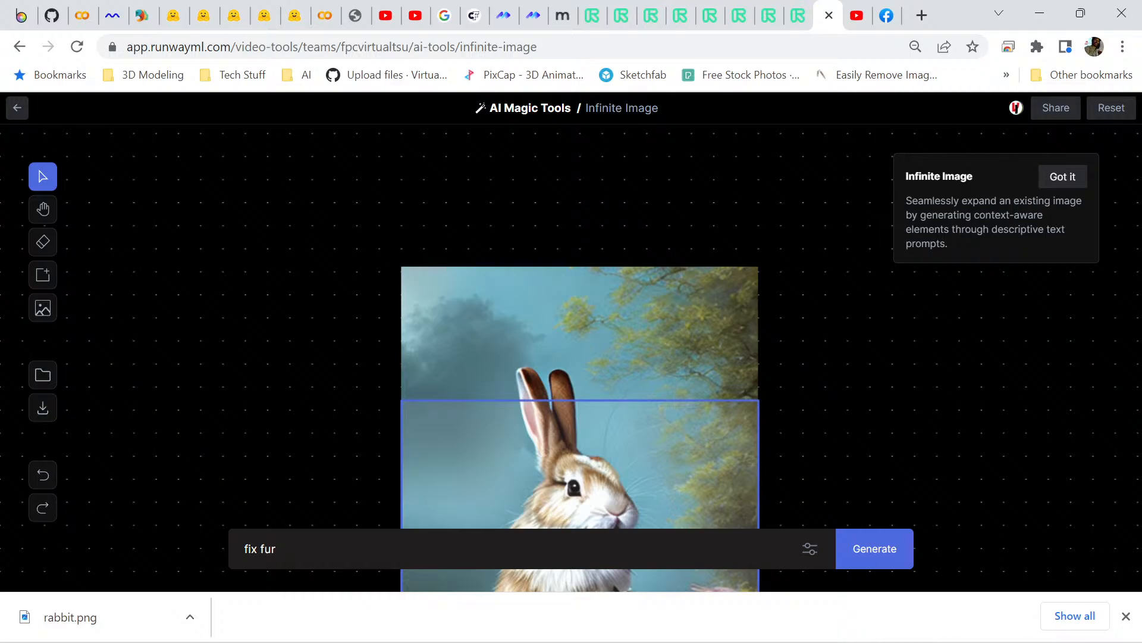
{"action": "scroll", "coordinate": [580, 327], "scroll_direction": "down", "scroll_amount": 3}
{"action": "scroll", "coordinate": [580, 327], "scroll_direction": "down", "scroll_amount": 3}
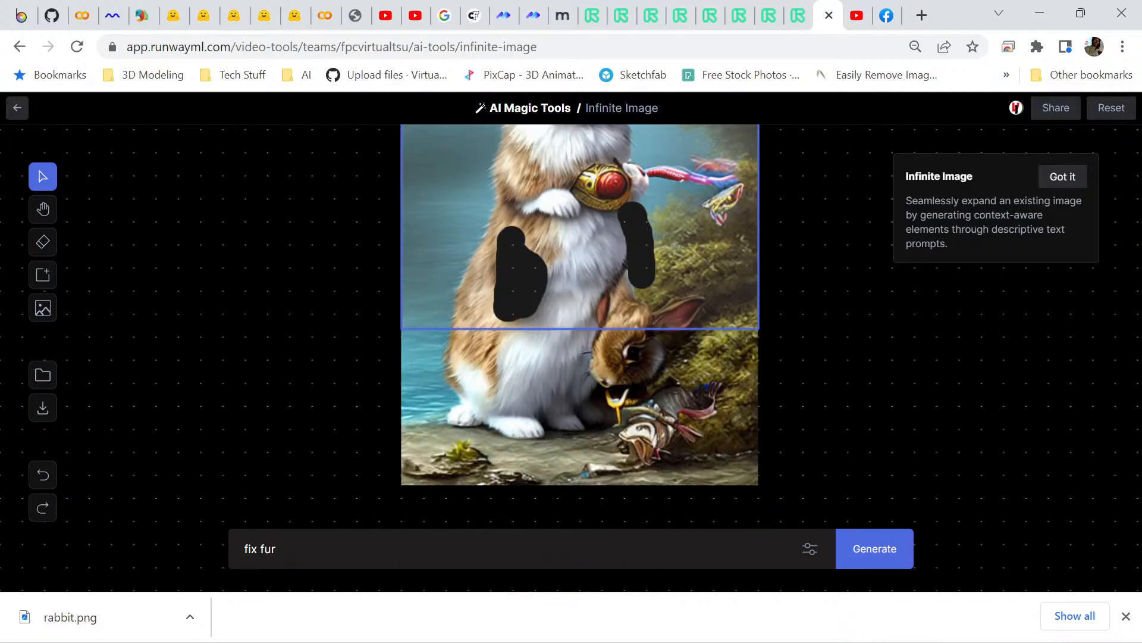
{"action": "key", "text": "Return"}
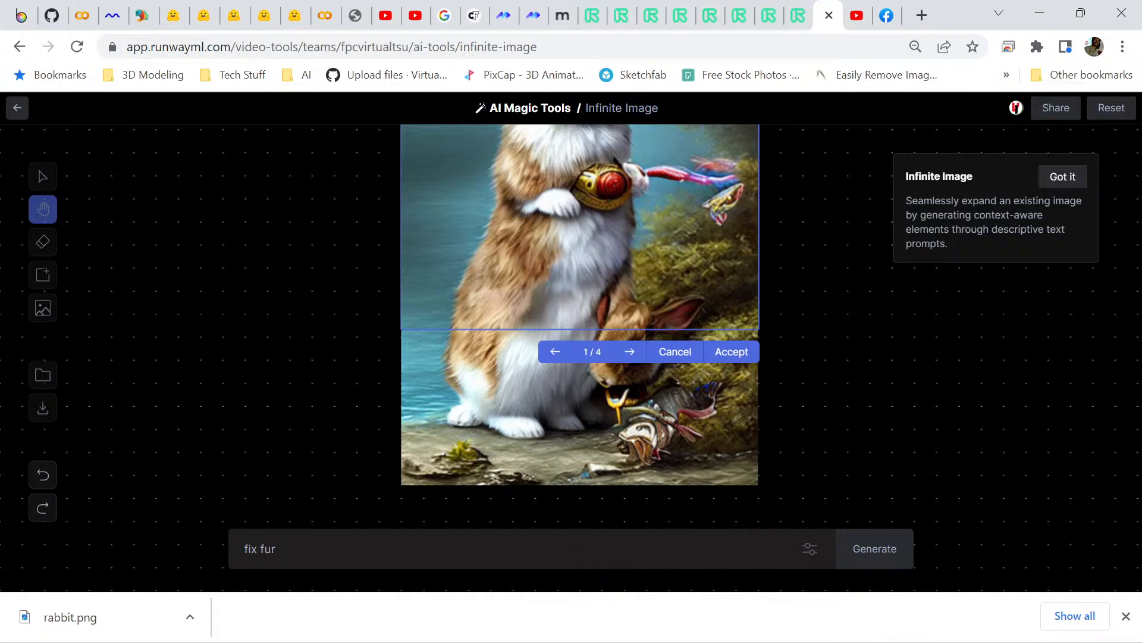
- Review the first generated fur variation from the rabbit's ears down to its feet and accept it
{"action": "scroll", "coordinate": [580, 327], "scroll_direction": "up", "scroll_amount": 2}
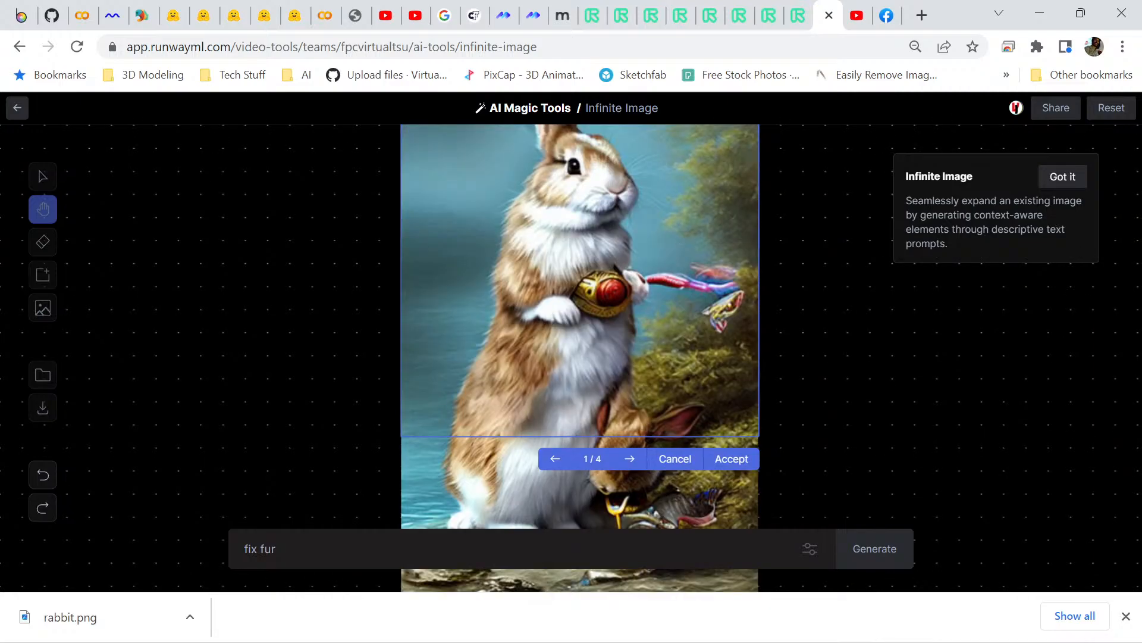
{"action": "scroll", "coordinate": [580, 327], "scroll_direction": "down", "scroll_amount": 4}
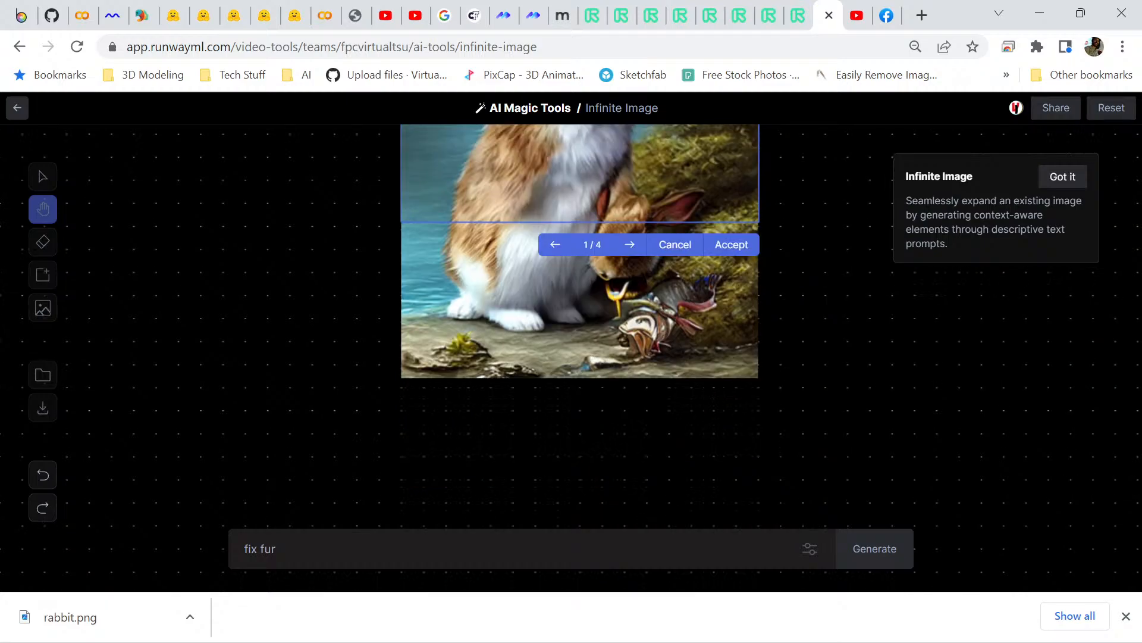
{"action": "scroll", "coordinate": [580, 327], "scroll_direction": "up", "scroll_amount": 4}
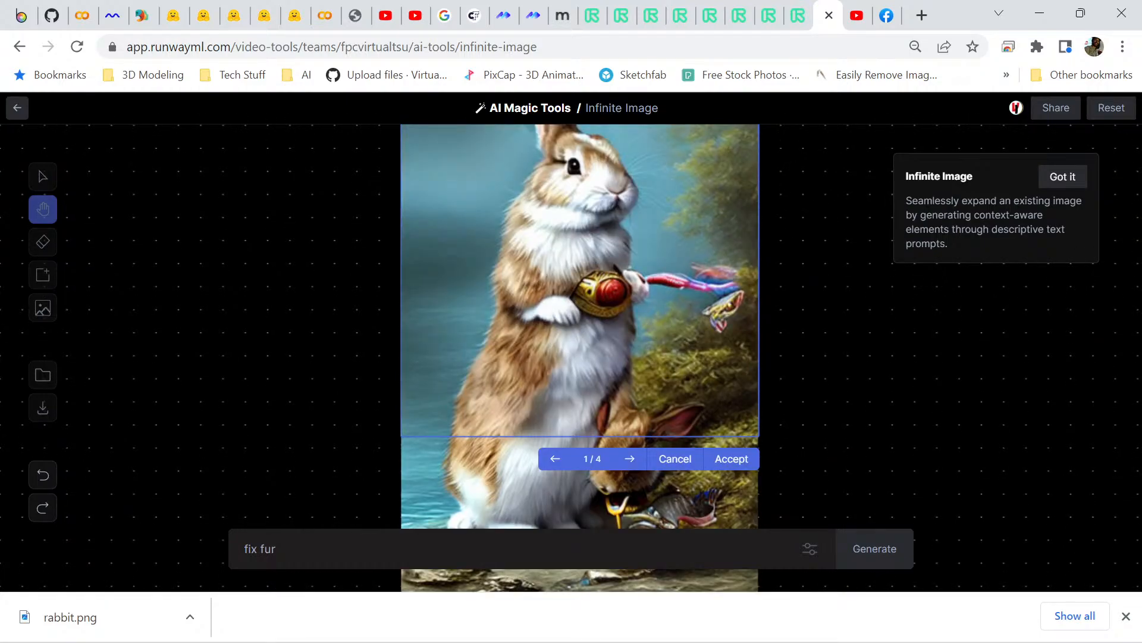
{"action": "scroll", "coordinate": [580, 327], "scroll_direction": "up", "scroll_amount": 3}
{"action": "scroll", "coordinate": [581, 327], "scroll_direction": "down", "scroll_amount": 3}
{"action": "scroll", "coordinate": [580, 327], "scroll_direction": "up", "scroll_amount": 4}
{"action": "scroll", "coordinate": [580, 327], "scroll_direction": "down", "scroll_amount": 6}
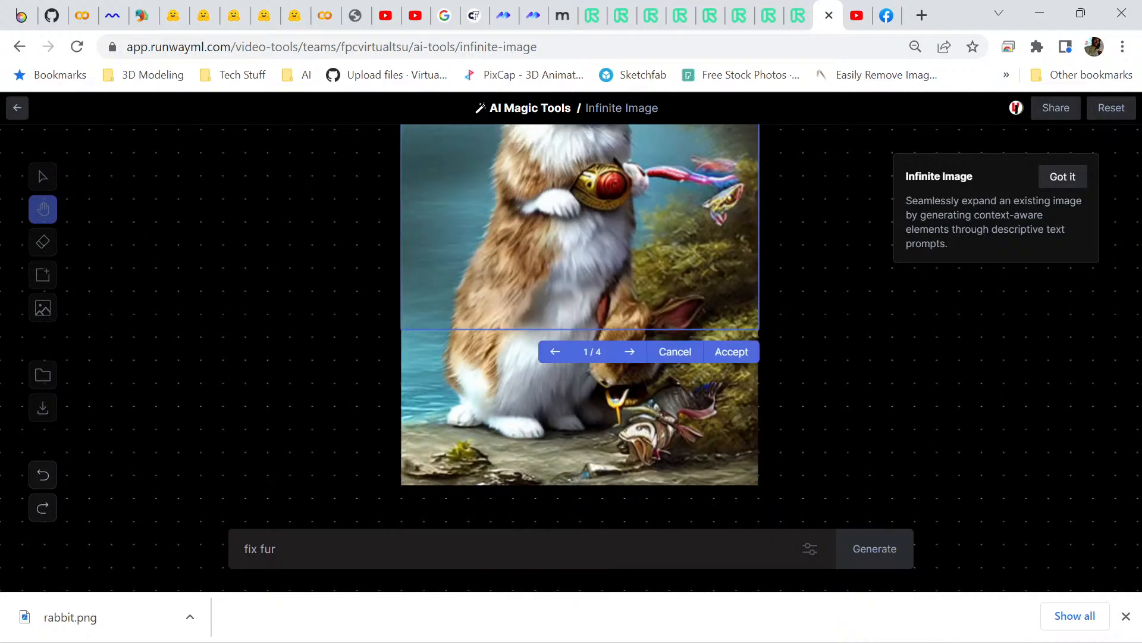
{"action": "scroll", "coordinate": [580, 327], "scroll_direction": "up", "scroll_amount": 4}
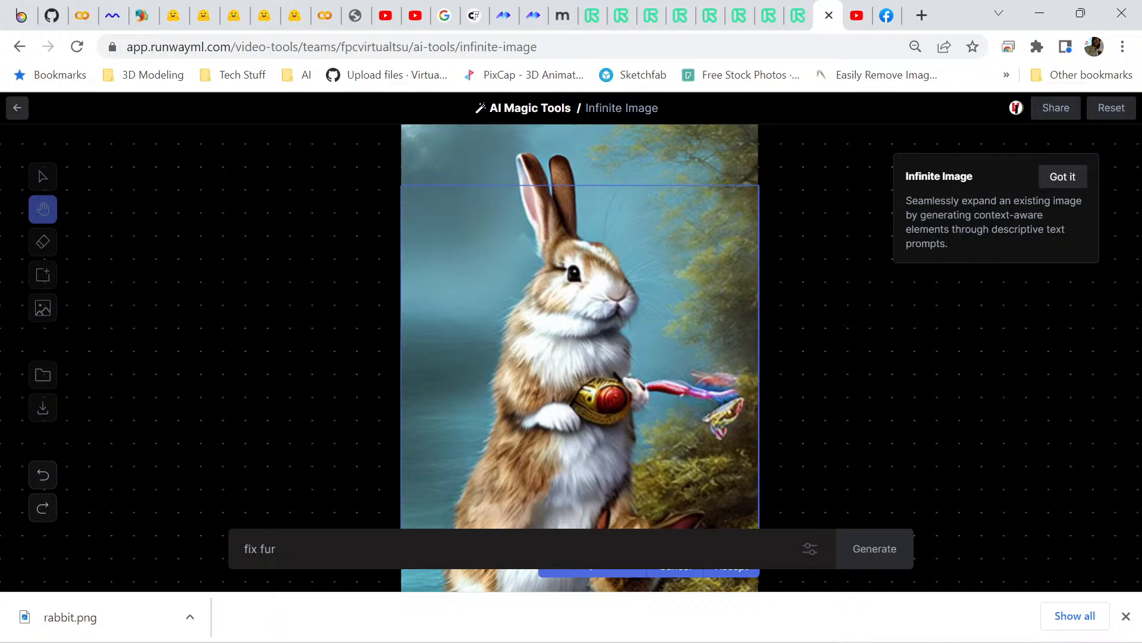
{"action": "scroll", "coordinate": [580, 327], "scroll_direction": "down", "scroll_amount": 2}
{"action": "left_click", "coordinate": [732, 459]}
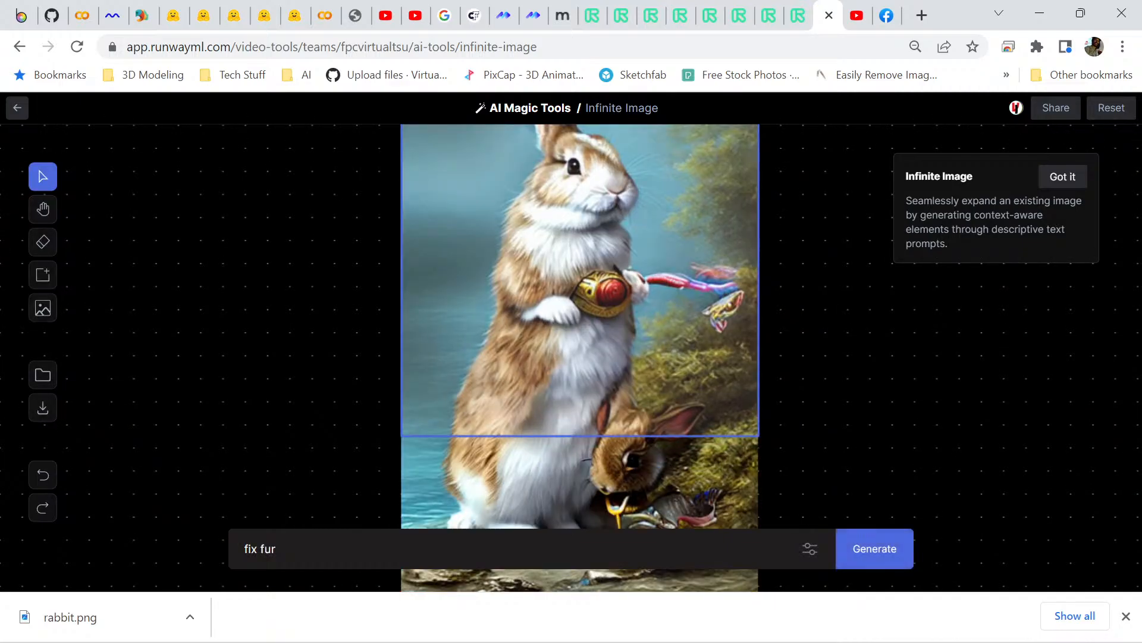
- Place the generation frame over the image's upper-left area, aligned with its top edge and overhanging its left edge
{"action": "left_click_drag", "start_coordinate": [580, 279], "coordinate": [536, 279]}
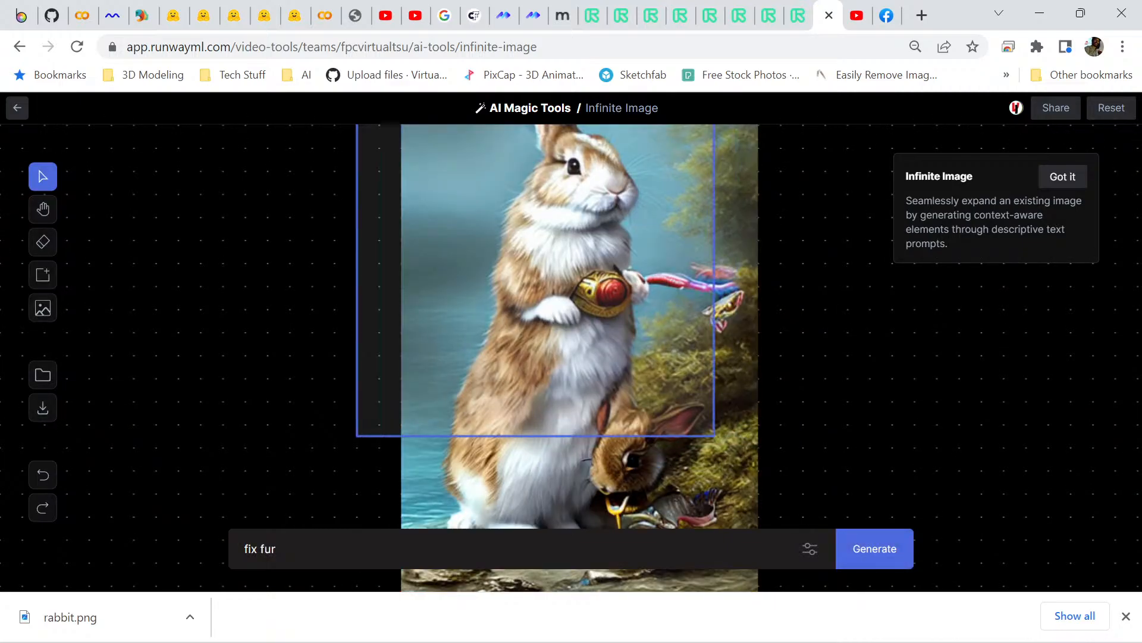
{"action": "scroll", "coordinate": [580, 327], "scroll_direction": "up", "scroll_amount": 2}
{"action": "left_click_drag", "start_coordinate": [535, 357], "coordinate": [535, 313]}
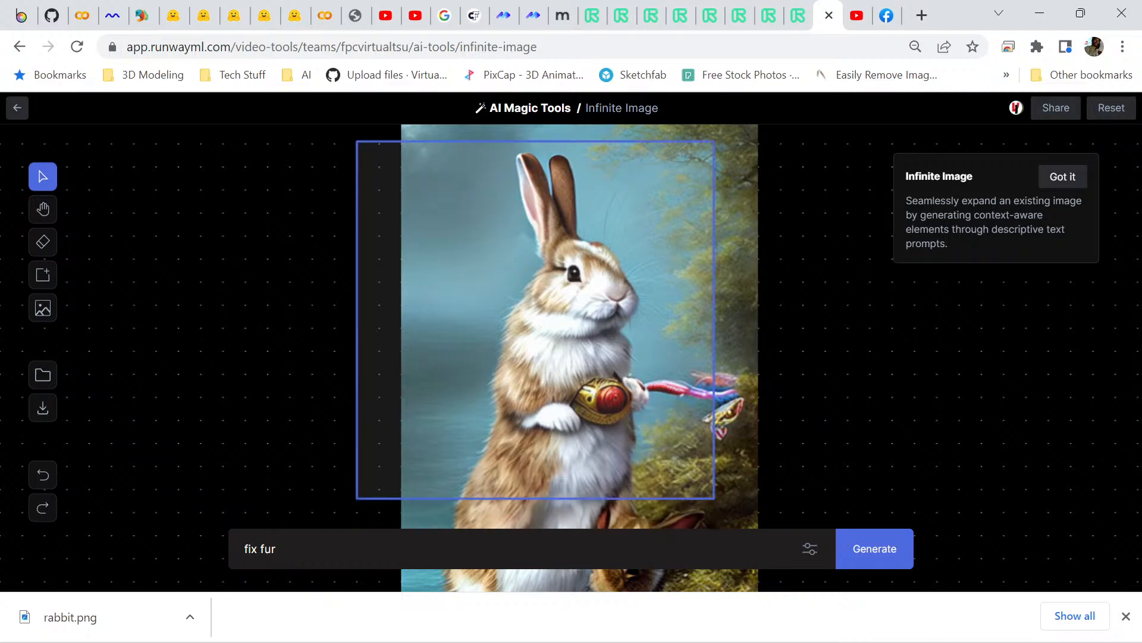
{"action": "scroll", "coordinate": [580, 327], "scroll_direction": "up", "scroll_amount": 4}
{"action": "left_click_drag", "start_coordinate": [536, 441], "coordinate": [536, 351]}
{"action": "scroll", "coordinate": [536, 351], "scroll_direction": "down", "scroll_amount": 4}
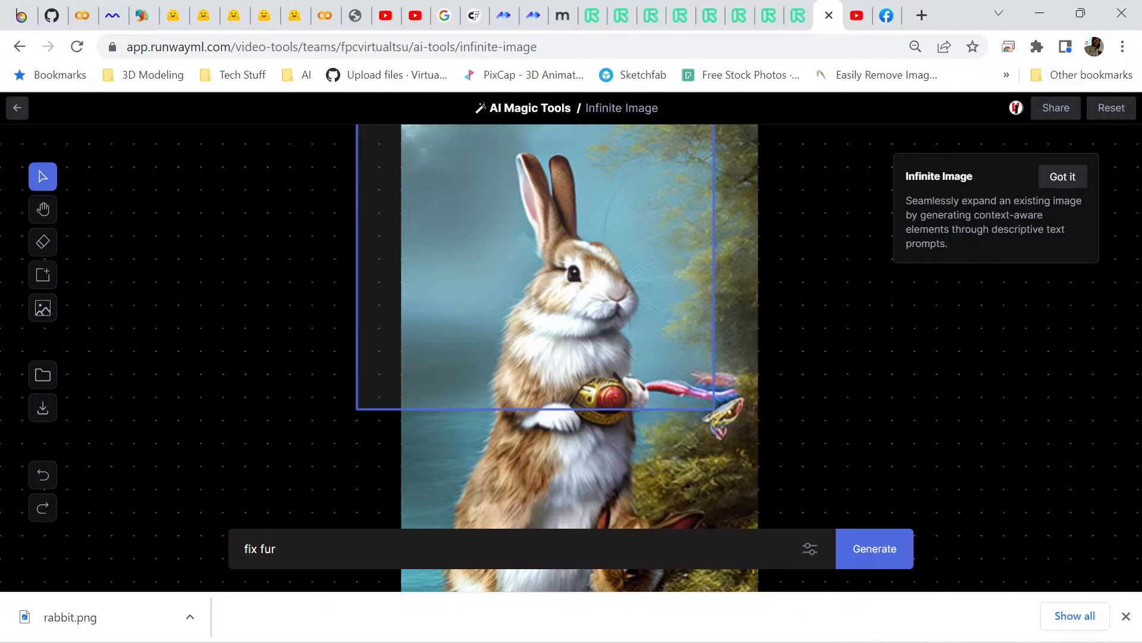
{"action": "left_click_drag", "start_coordinate": [535, 267], "coordinate": [513, 266]}
{"action": "scroll", "coordinate": [546, 326], "scroll_direction": "up", "scroll_amount": 2}
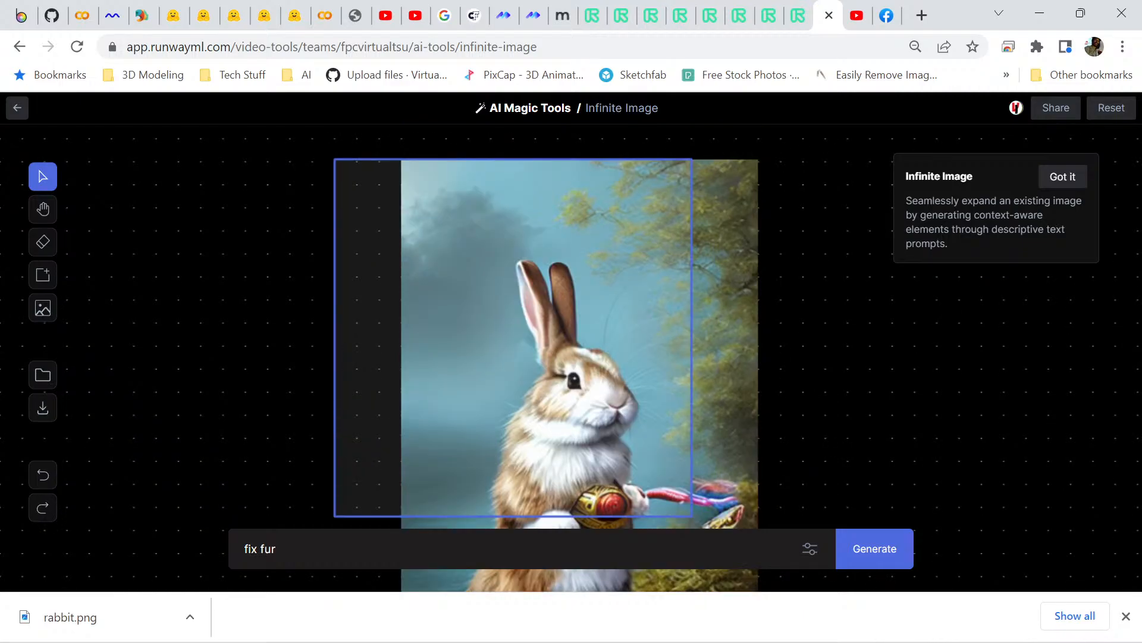
- Replace the prompt with "complete" and generate a fill for the frame over the picture's upper-left edge
{"action": "scroll", "coordinate": [546, 326], "scroll_direction": "down", "scroll_amount": 4}
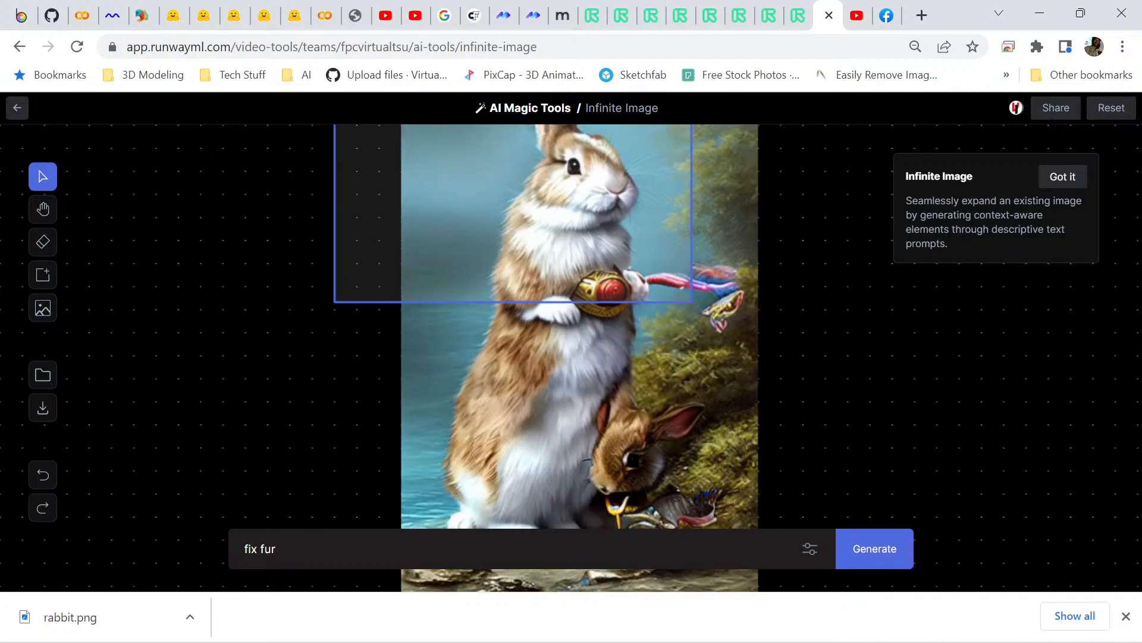
{"action": "key", "text": "ctrl+a"}
{"action": "scroll", "coordinate": [546, 327], "scroll_direction": "up", "scroll_amount": 4}
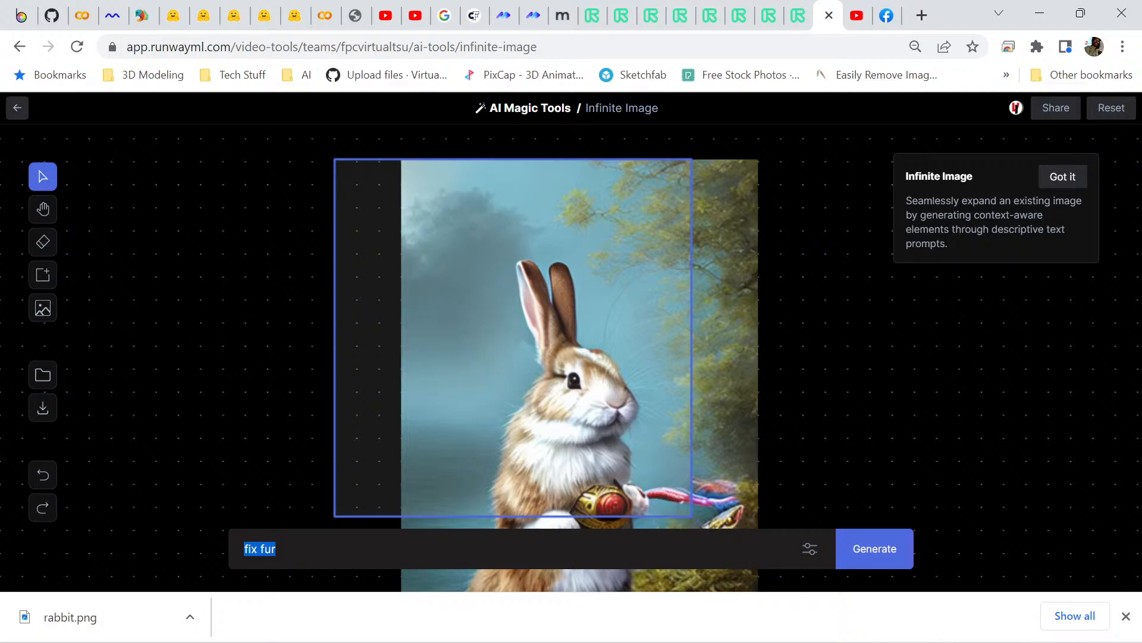
{"action": "scroll", "coordinate": [546, 326], "scroll_direction": "down", "scroll_amount": 2}
{"action": "type", "text": "co"}
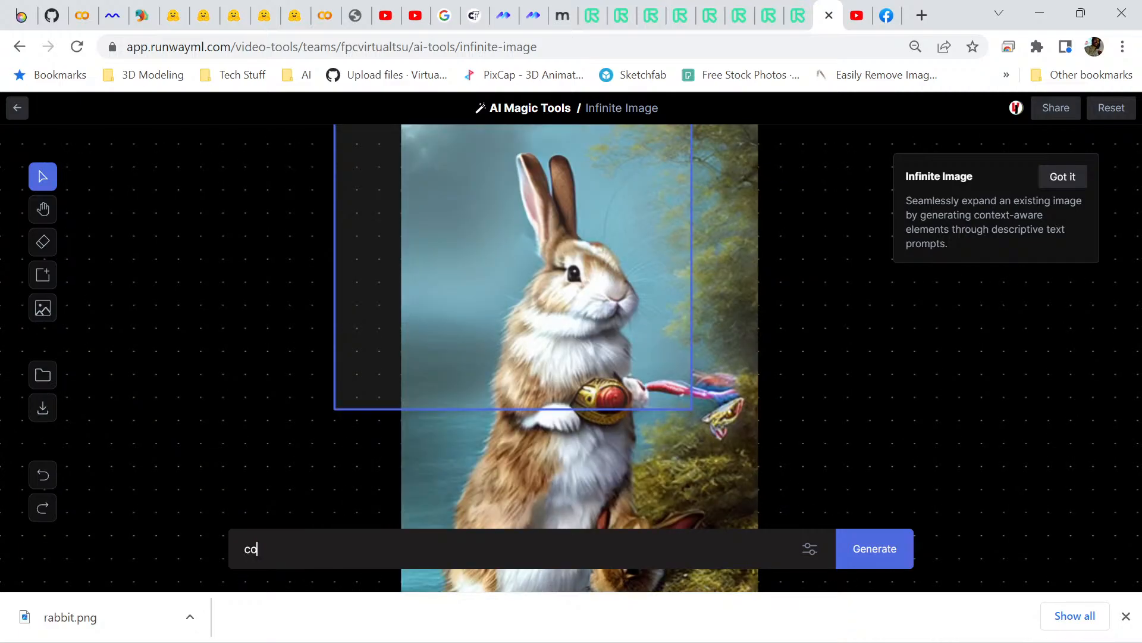
{"action": "type", "text": "mplete"}
{"action": "key", "text": "Return"}
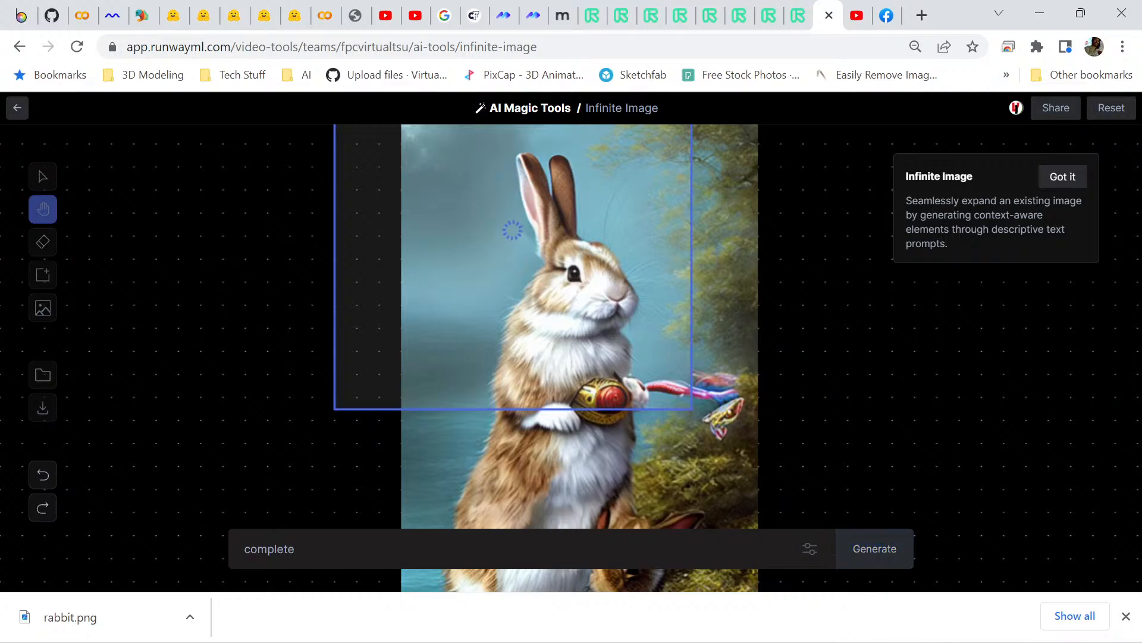
{"action": "scroll", "coordinate": [547, 326], "scroll_direction": "up", "scroll_amount": 2}
{"action": "scroll", "coordinate": [546, 326], "scroll_direction": "down", "scroll_amount": 2}
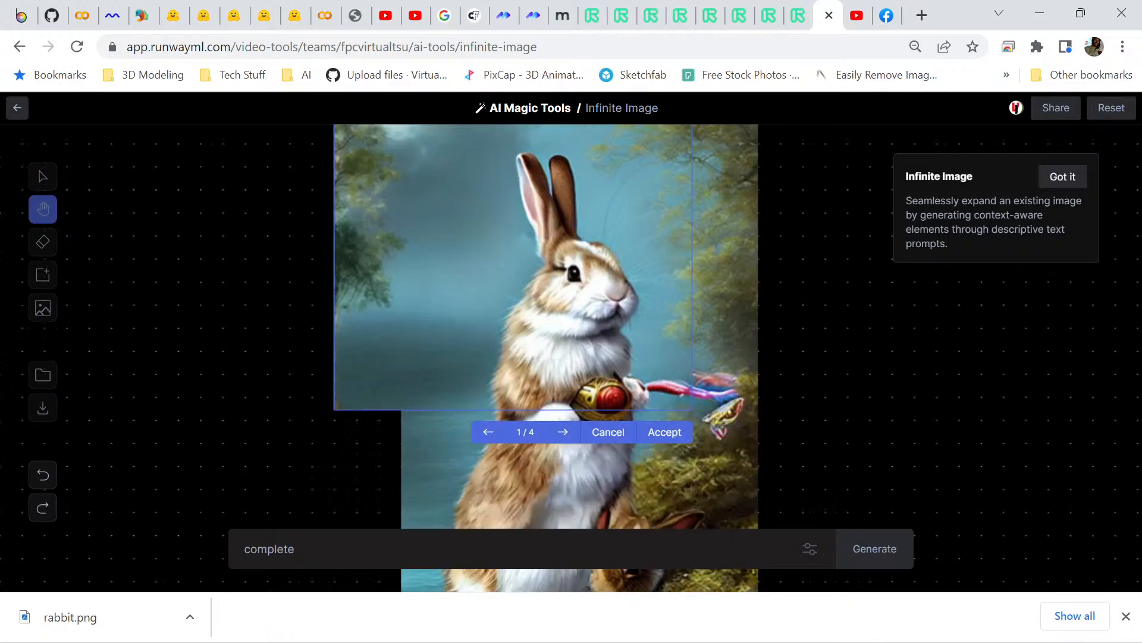
- Compare the four generated variants of the upper-left fill and accept the first one, with foliage along the edge
{"action": "left_click", "coordinate": [562, 431]}
{"action": "scroll", "coordinate": [553, 357], "scroll_direction": "up", "scroll_amount": 2}
{"action": "scroll", "coordinate": [553, 357], "scroll_direction": "down", "scroll_amount": 2}
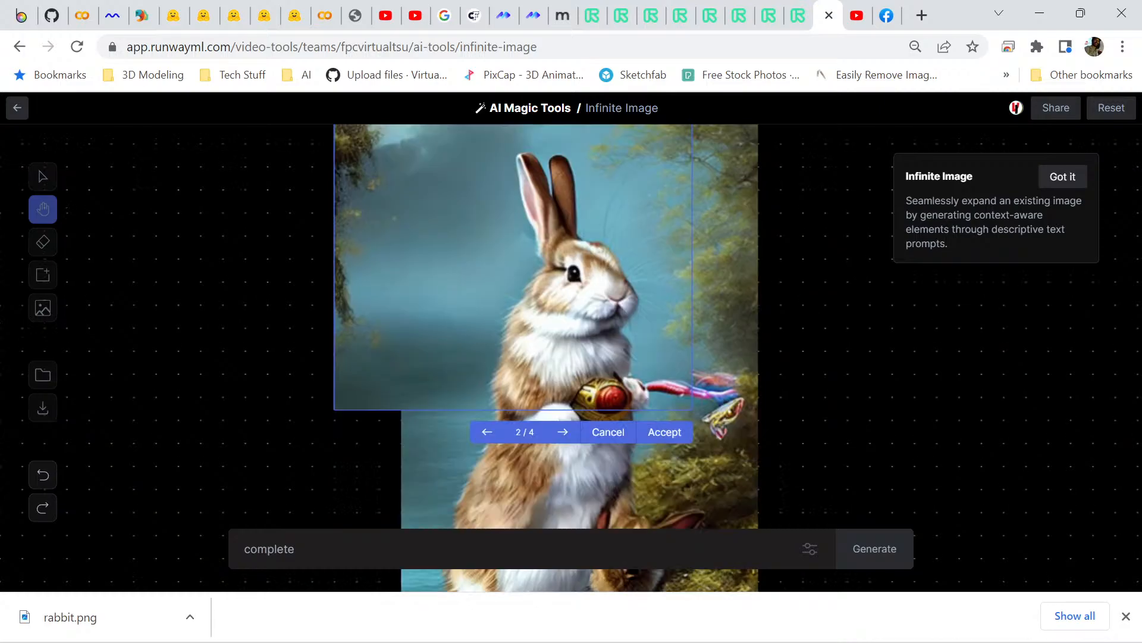
{"action": "left_click", "coordinate": [562, 432]}
{"action": "scroll", "coordinate": [553, 357], "scroll_direction": "up", "scroll_amount": 2}
{"action": "scroll", "coordinate": [553, 357], "scroll_direction": "down", "scroll_amount": 2}
{"action": "left_click", "coordinate": [562, 431]}
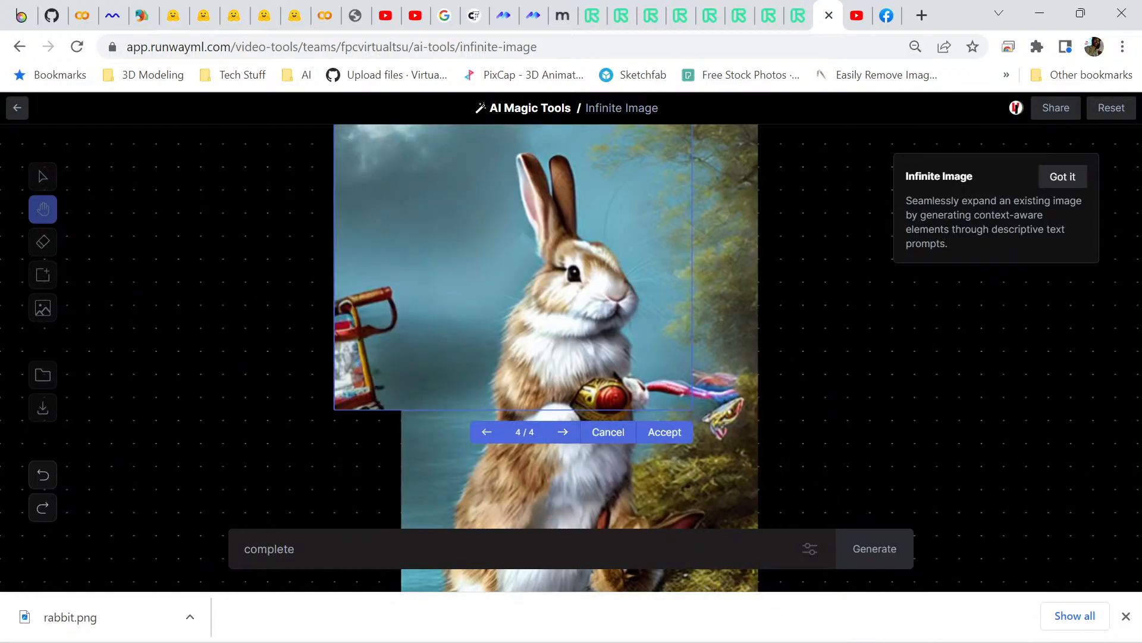
{"action": "scroll", "coordinate": [562, 432], "scroll_direction": "down", "scroll_amount": 2}
{"action": "scroll", "coordinate": [562, 324], "scroll_direction": "up", "scroll_amount": 3}
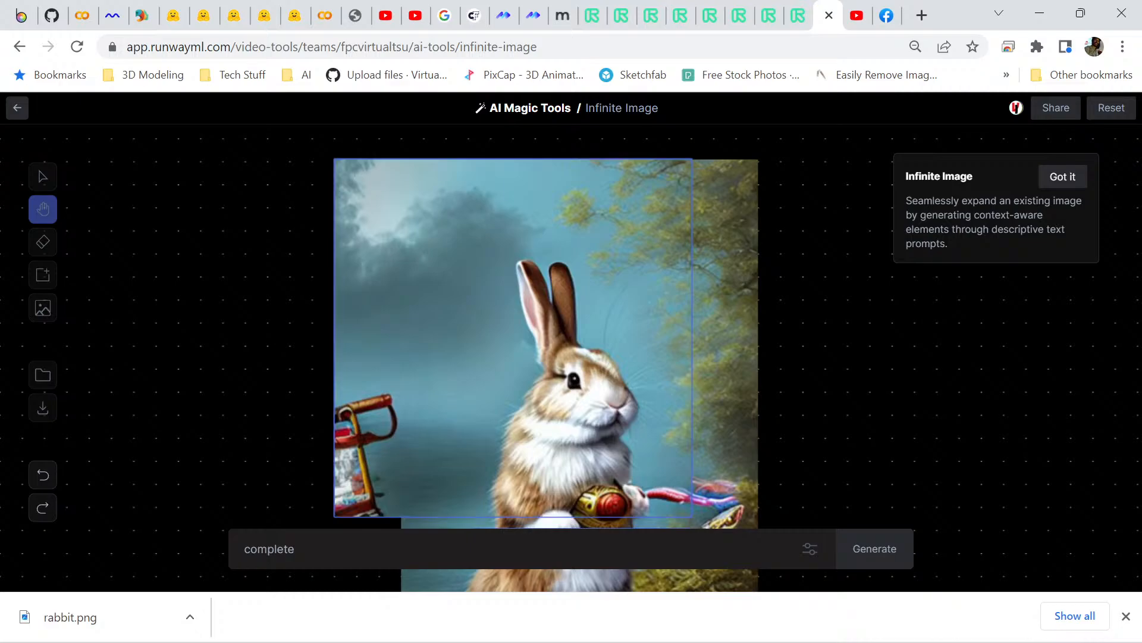
{"action": "scroll", "coordinate": [562, 324], "scroll_direction": "down", "scroll_amount": 3}
{"action": "scroll", "coordinate": [562, 324], "scroll_direction": "up", "scroll_amount": 4}
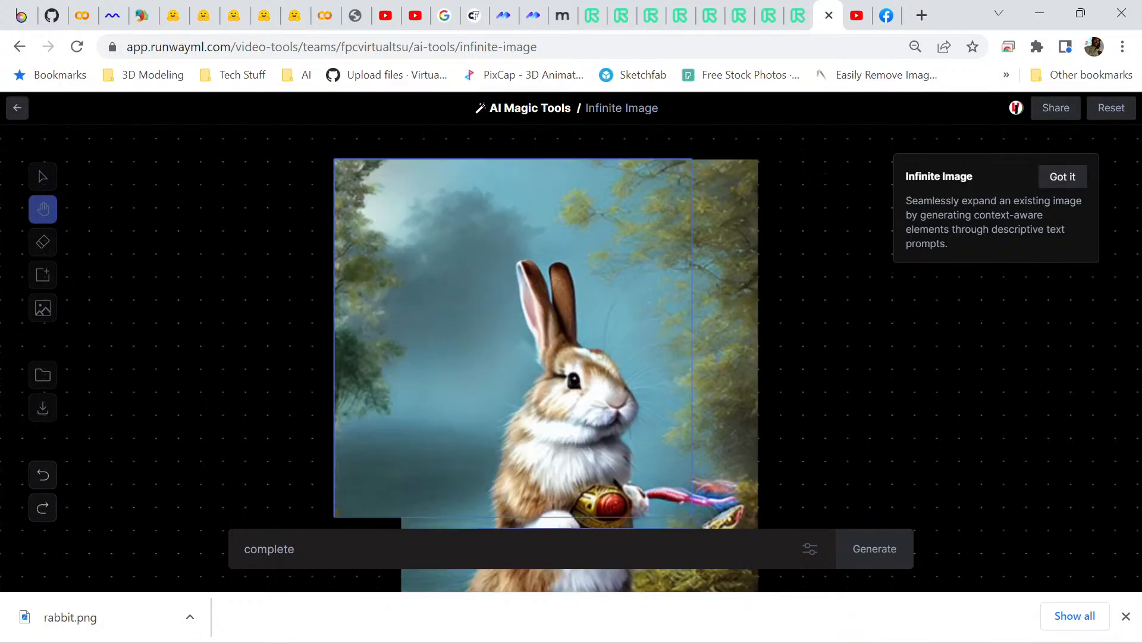
{"action": "scroll", "coordinate": [563, 325], "scroll_direction": "down", "scroll_amount": 2}
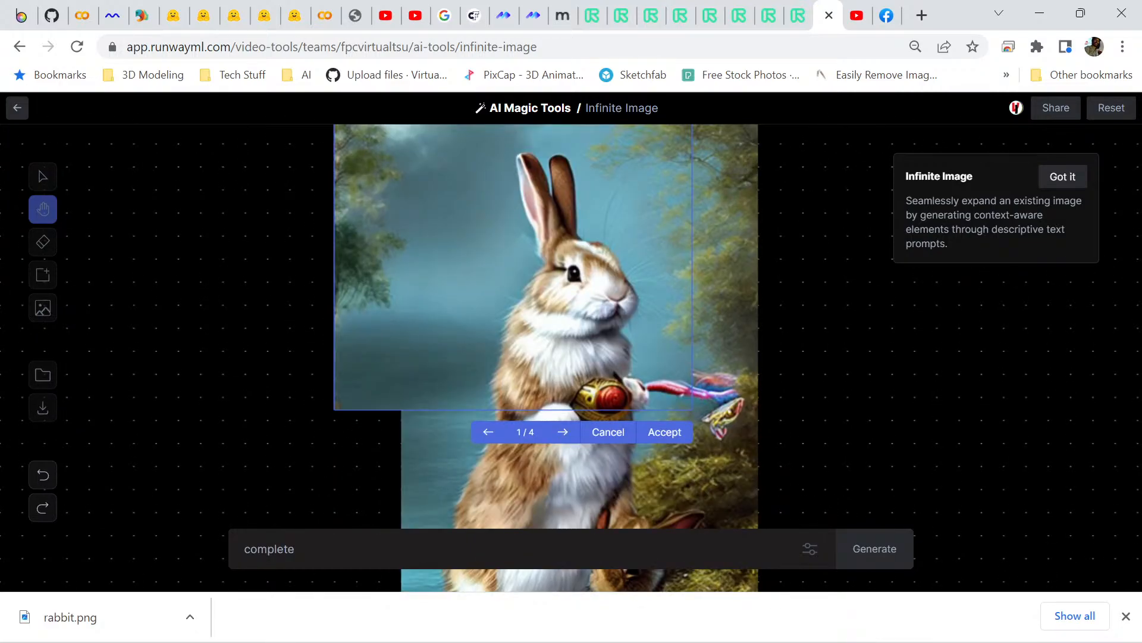
{"action": "left_click", "coordinate": [664, 432]}
- Move the generation frame over the empty lower-left strip, aligned with the picture's bottom edge and the extended left edge
{"action": "scroll", "coordinate": [562, 324], "scroll_direction": "down", "scroll_amount": 4}
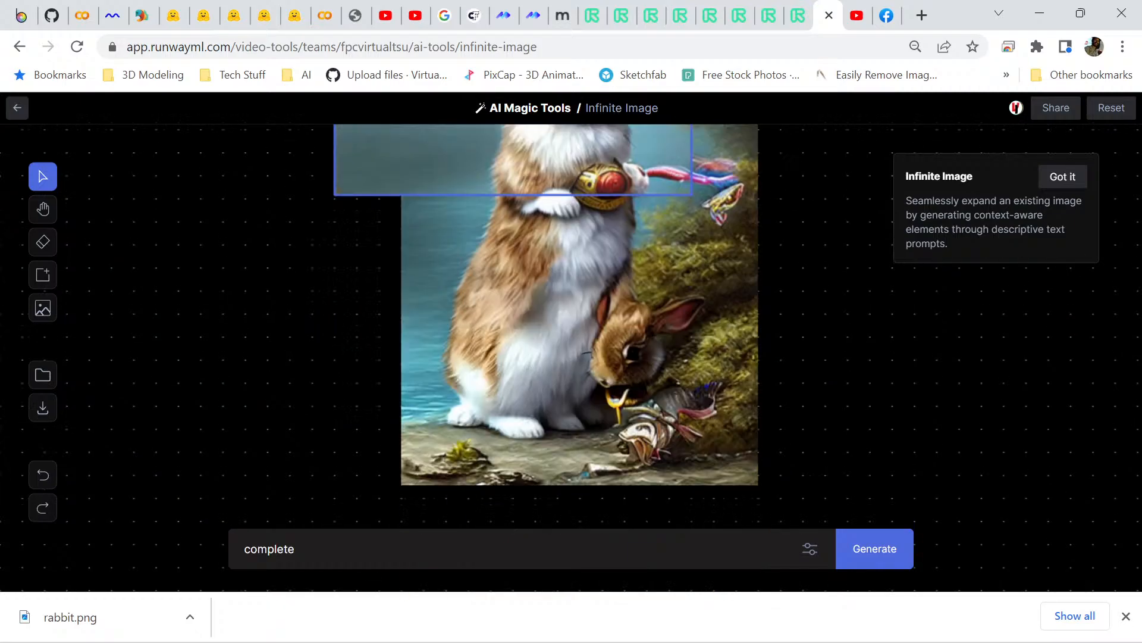
{"action": "scroll", "coordinate": [562, 324], "scroll_direction": "up", "scroll_amount": 2}
{"action": "scroll", "coordinate": [562, 324], "scroll_direction": "down", "scroll_amount": 5}
{"action": "scroll", "coordinate": [562, 325], "scroll_direction": "up", "scroll_amount": 5}
{"action": "left_click_drag", "start_coordinate": [513, 213], "coordinate": [334, 213]}
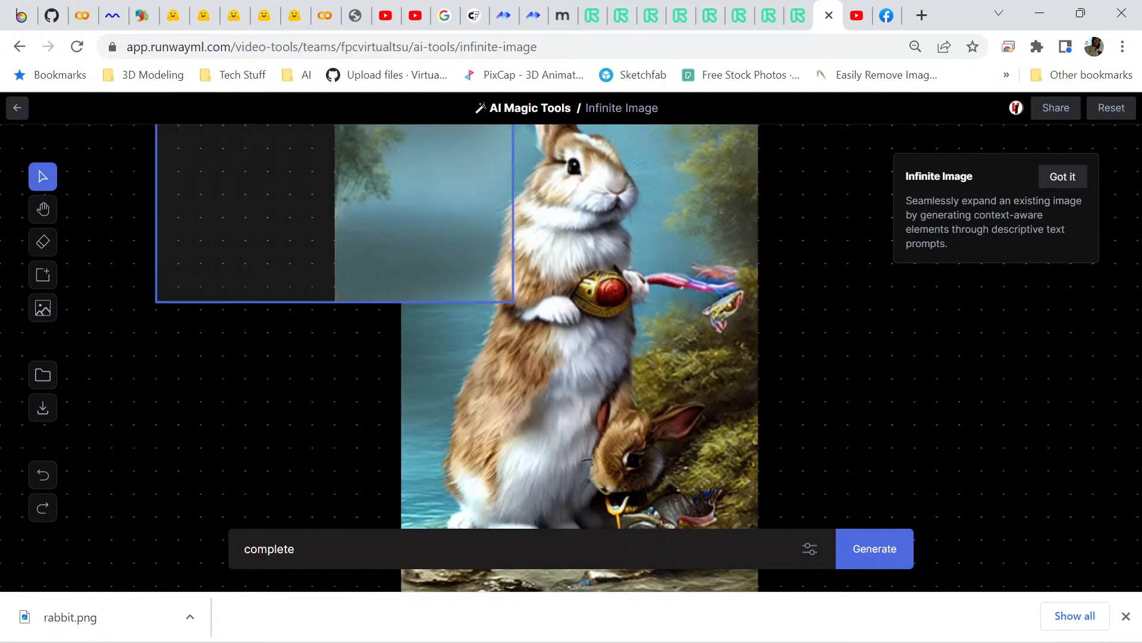
{"action": "scroll", "coordinate": [562, 325], "scroll_direction": "down", "scroll_amount": 2}
{"action": "left_click_drag", "start_coordinate": [416, 167], "coordinate": [417, 454]}
{"action": "scroll", "coordinate": [457, 357], "scroll_direction": "up", "scroll_amount": 4}
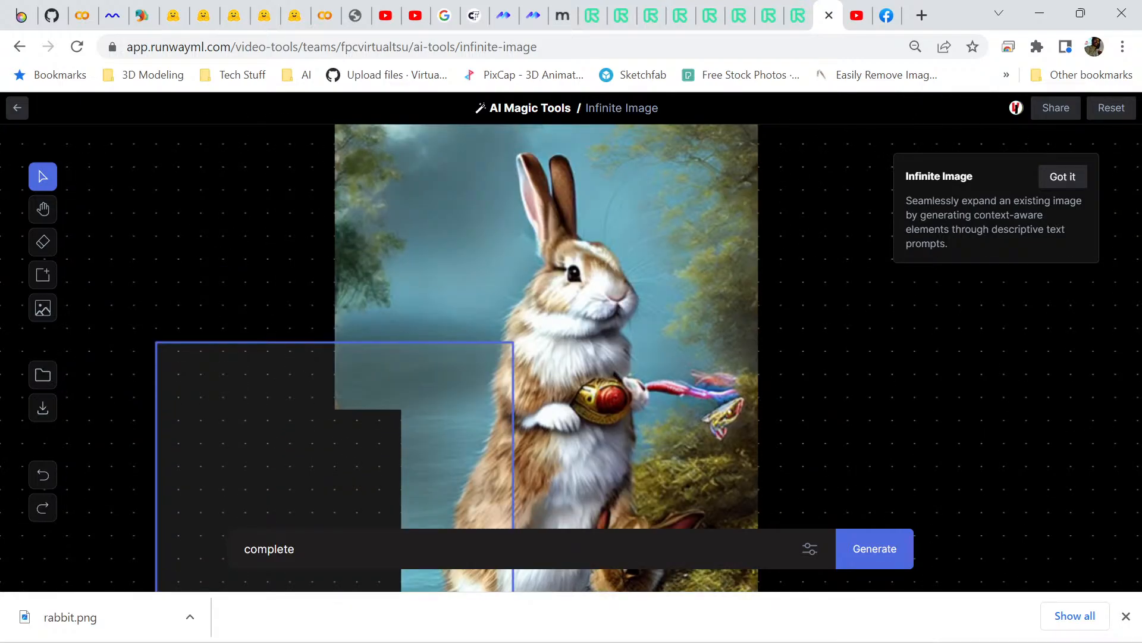
{"action": "left_click_drag", "start_coordinate": [333, 464], "coordinate": [512, 464]}
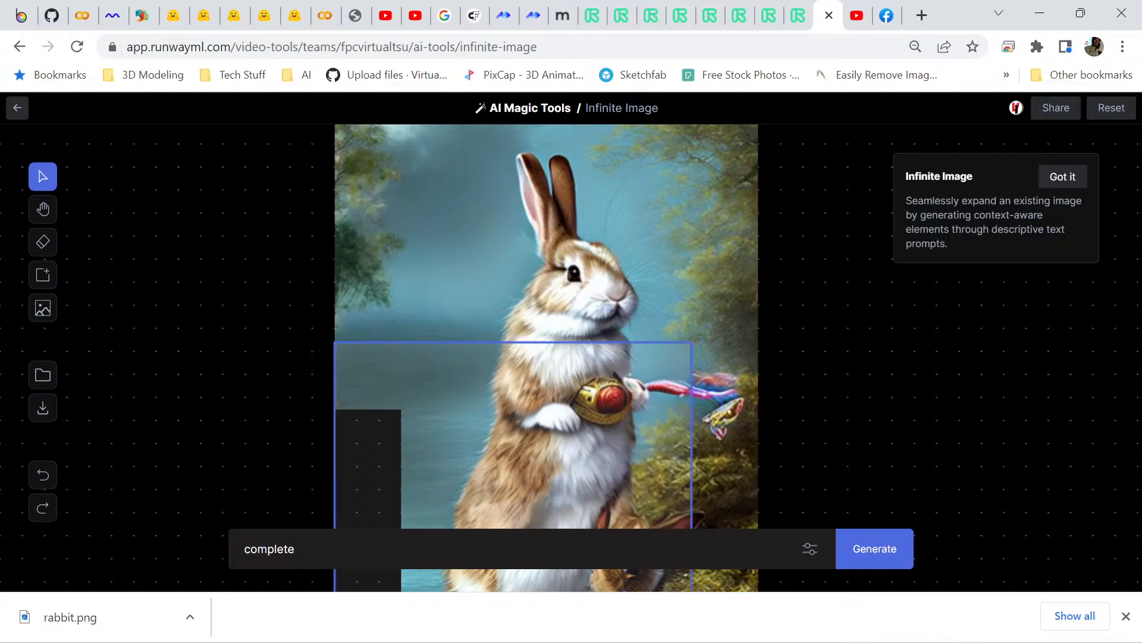
{"action": "scroll", "coordinate": [547, 327], "scroll_direction": "down", "scroll_amount": 4}
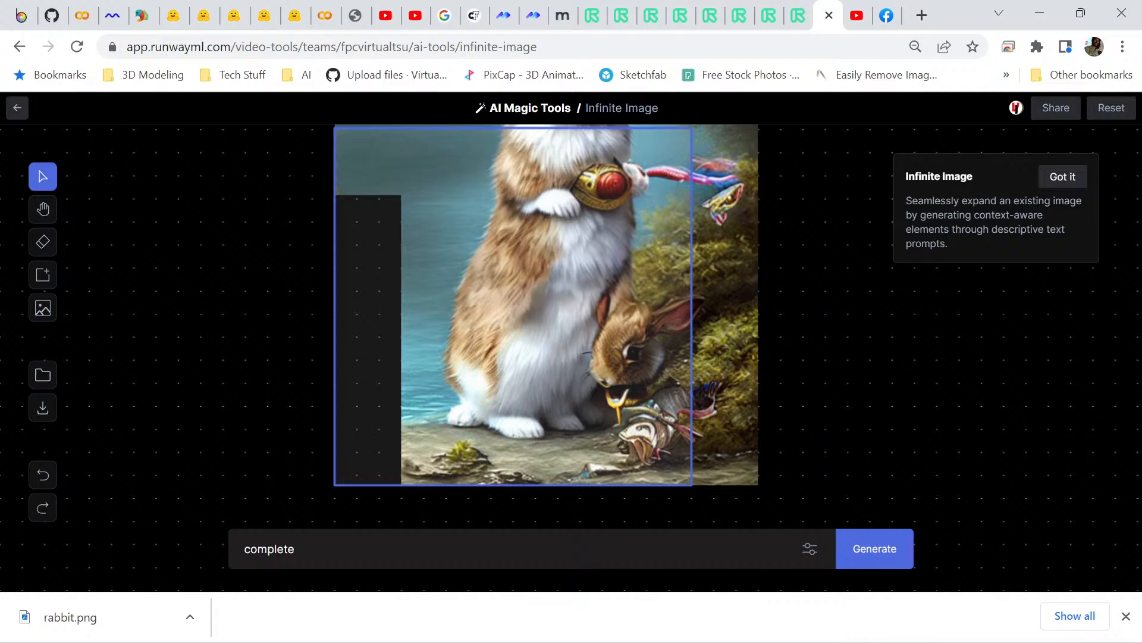
{"action": "scroll", "coordinate": [546, 328], "scroll_direction": "up", "scroll_amount": 2}
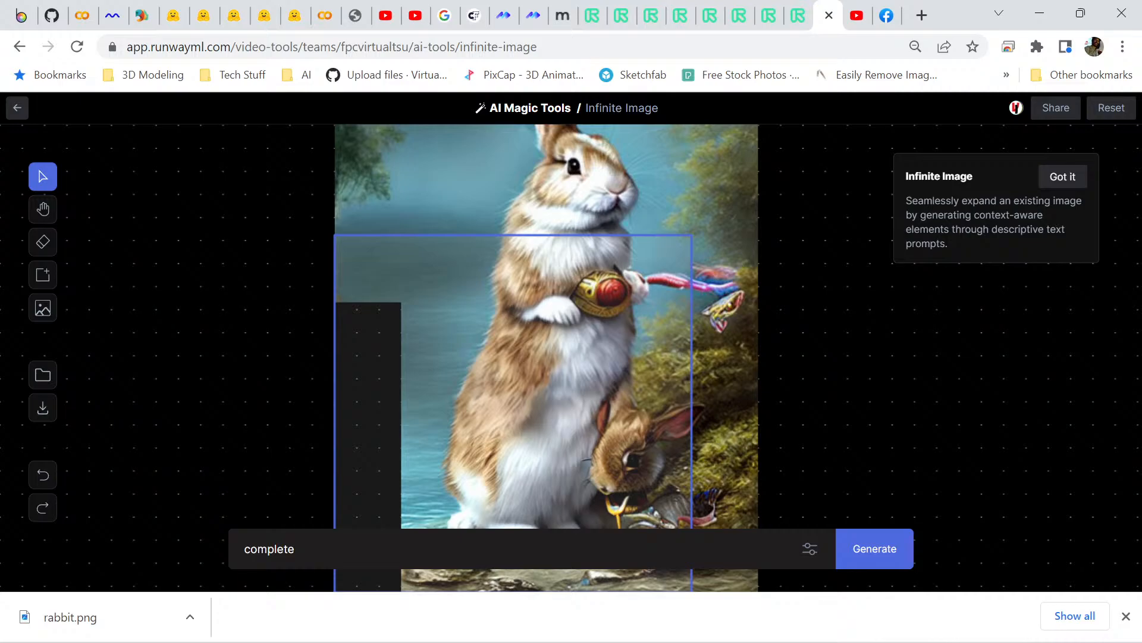
{"action": "scroll", "coordinate": [546, 327], "scroll_direction": "down", "scroll_amount": 2}
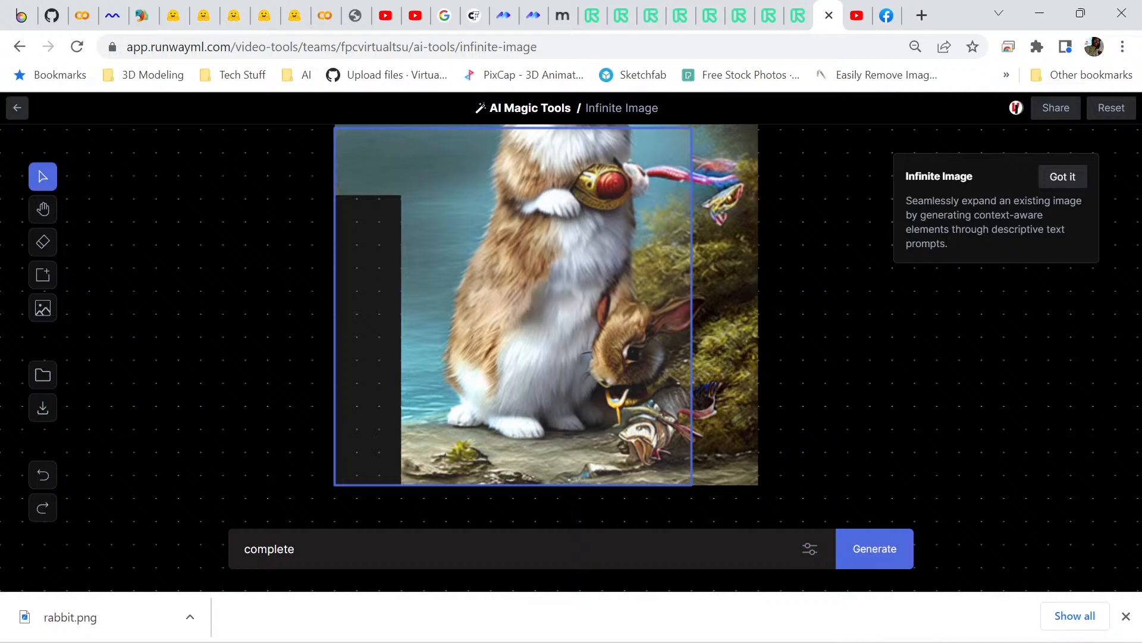
- Generate a fill for the lower-left strip, compare the four variants and accept the fourth, with the grey animal
{"action": "key", "text": "Return"}
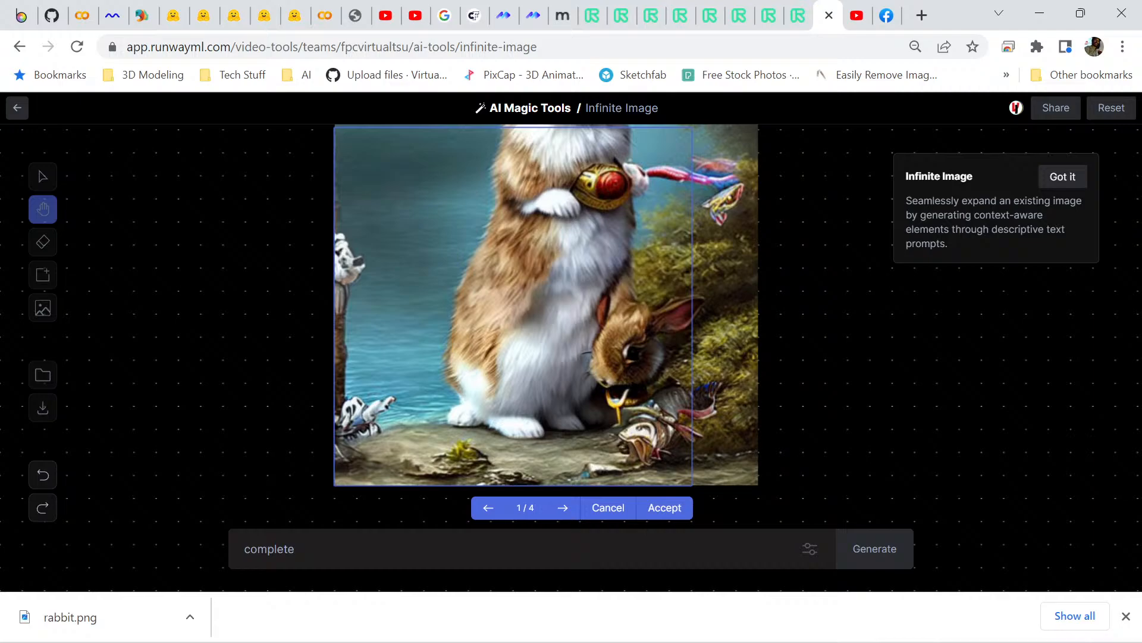
{"action": "scroll", "coordinate": [546, 327], "scroll_direction": "up", "scroll_amount": 2}
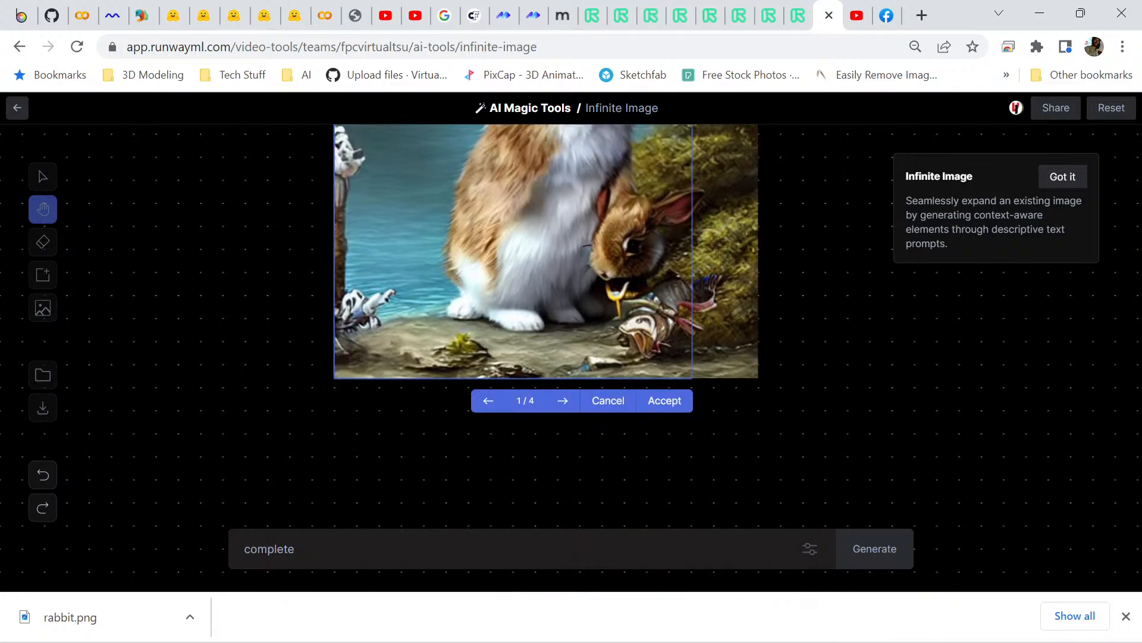
{"action": "scroll", "coordinate": [547, 305], "scroll_direction": "up", "scroll_amount": 3}
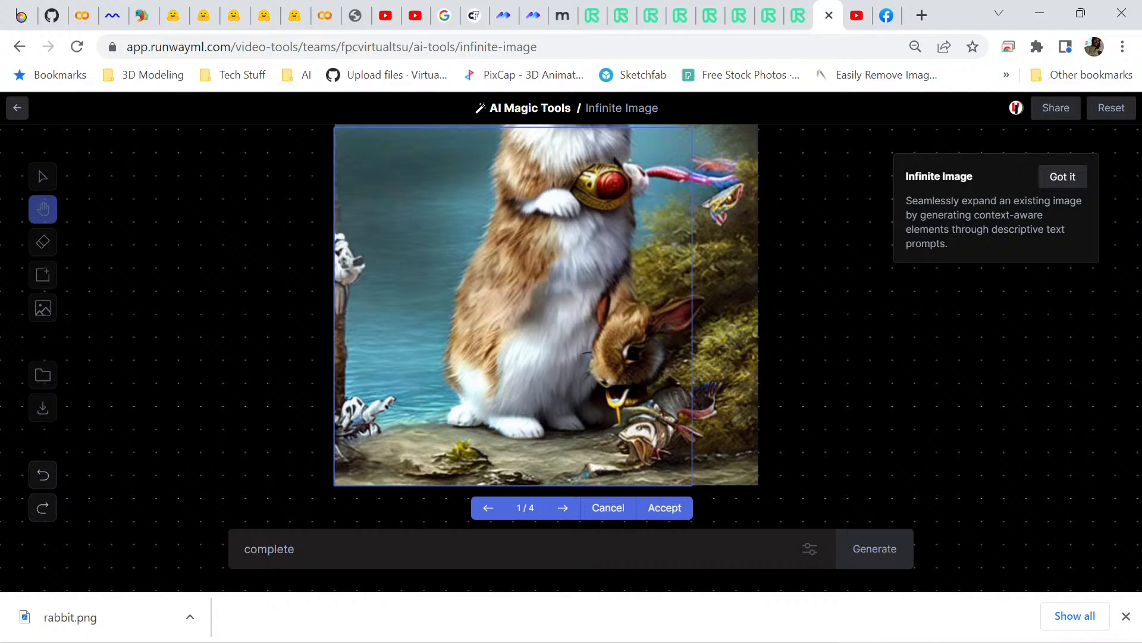
{"action": "left_click", "coordinate": [563, 507]}
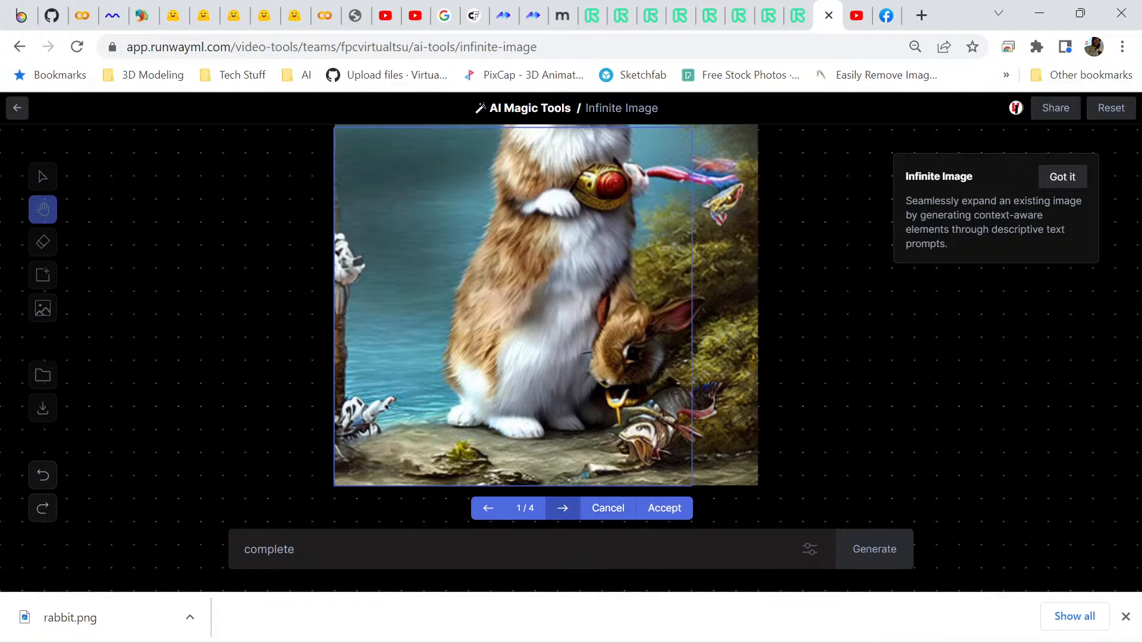
{"action": "left_click", "coordinate": [562, 508]}
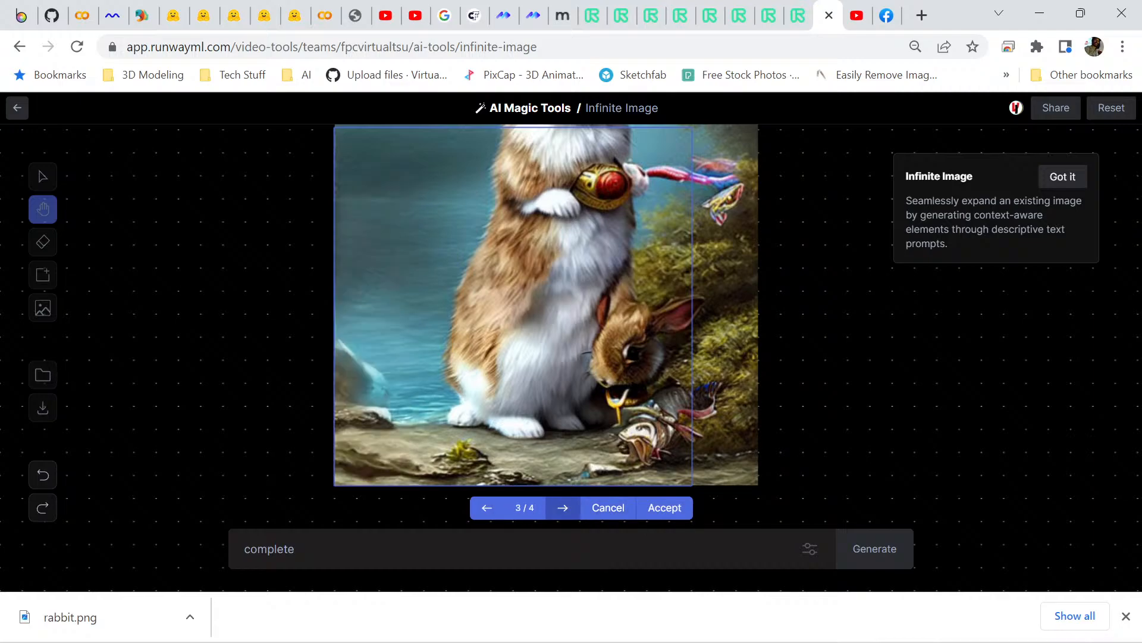
{"action": "left_click", "coordinate": [562, 508]}
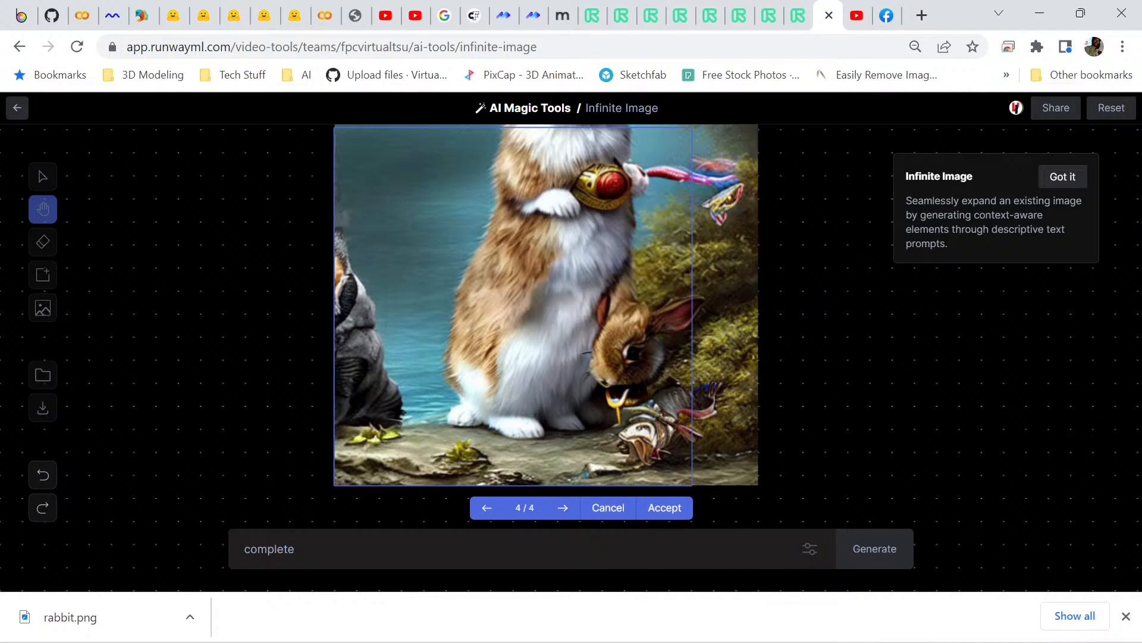
{"action": "scroll", "coordinate": [546, 327], "scroll_direction": "up", "scroll_amount": 3}
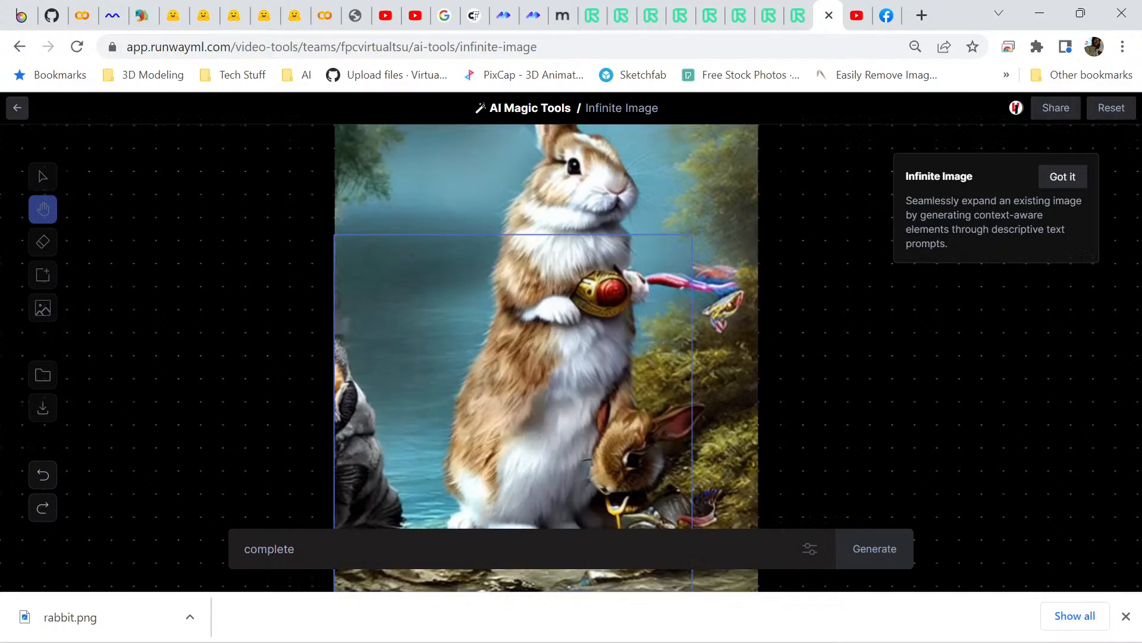
{"action": "scroll", "coordinate": [546, 327], "scroll_direction": "down", "scroll_amount": 3}
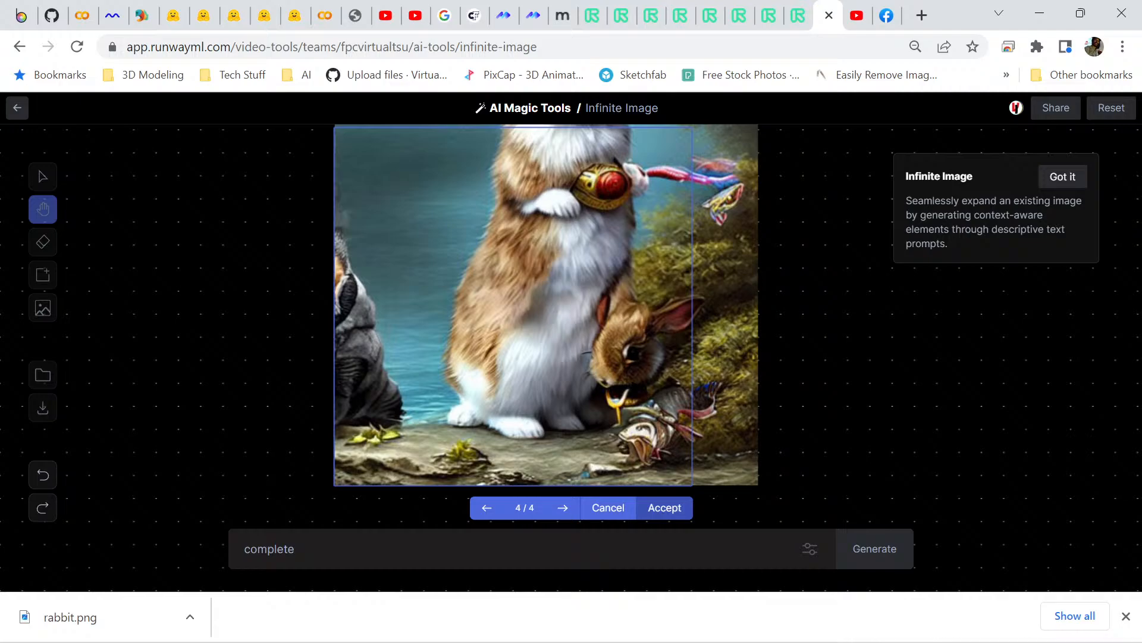
{"action": "left_click", "coordinate": [664, 508]}
- Shift the generation frame left past the picture's edge by about a fifth of its width and generate with the same prompt
{"action": "left_click_drag", "start_coordinate": [512, 306], "coordinate": [446, 306]}
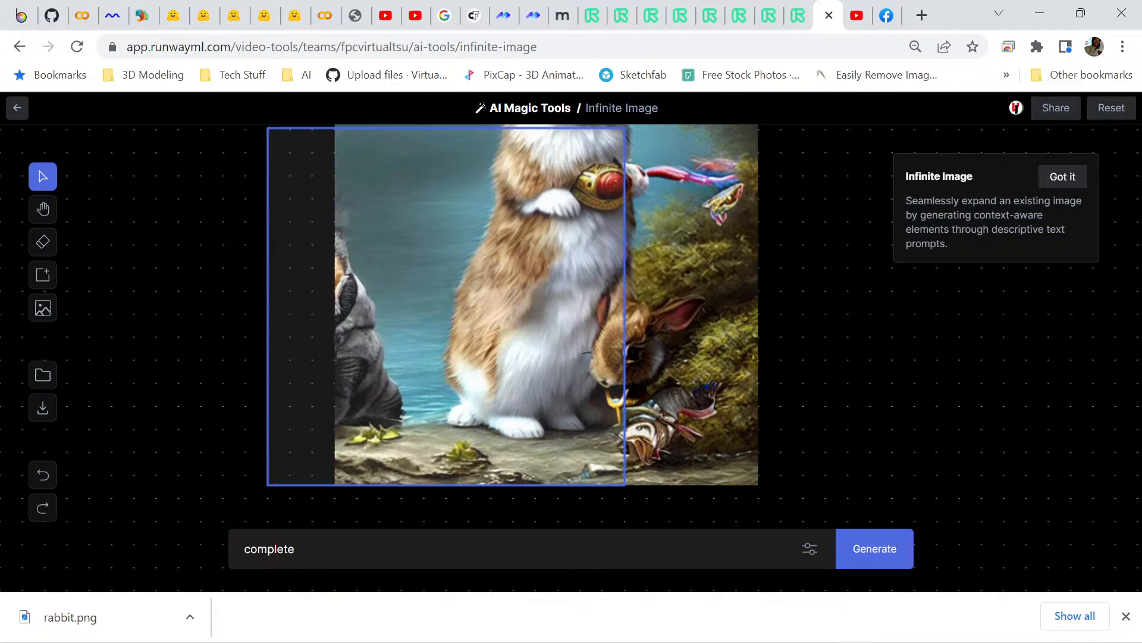
{"action": "key", "text": "h"}
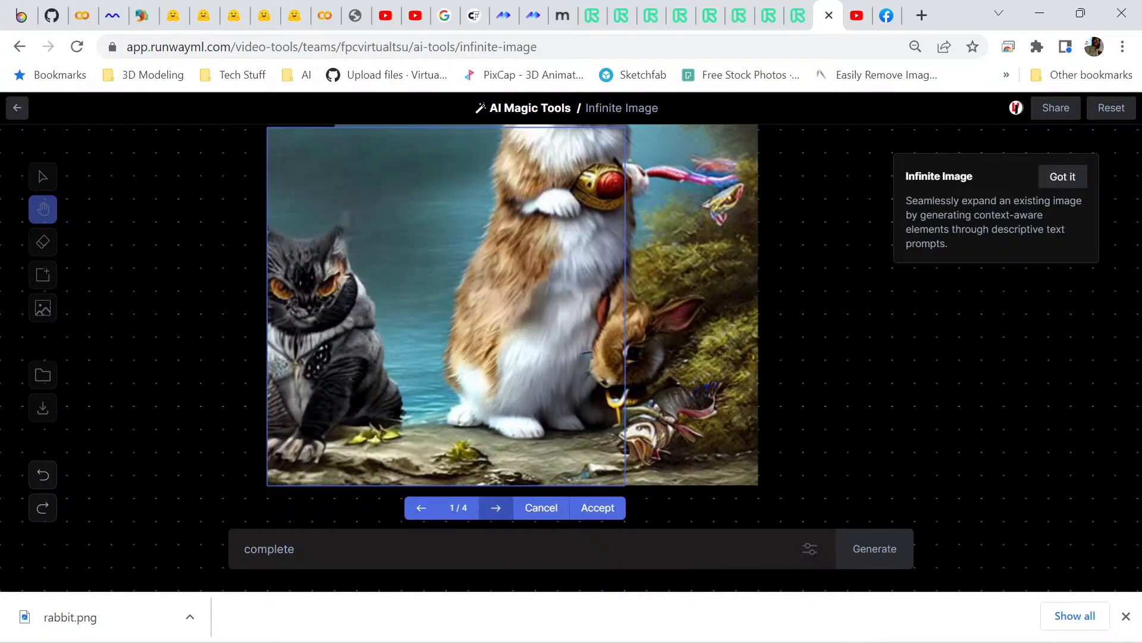
- Compare the generated cat variants, discard them all and undo the accepted lower-left fill
{"action": "left_click", "coordinate": [495, 508]}
{"action": "left_click", "coordinate": [496, 508]}
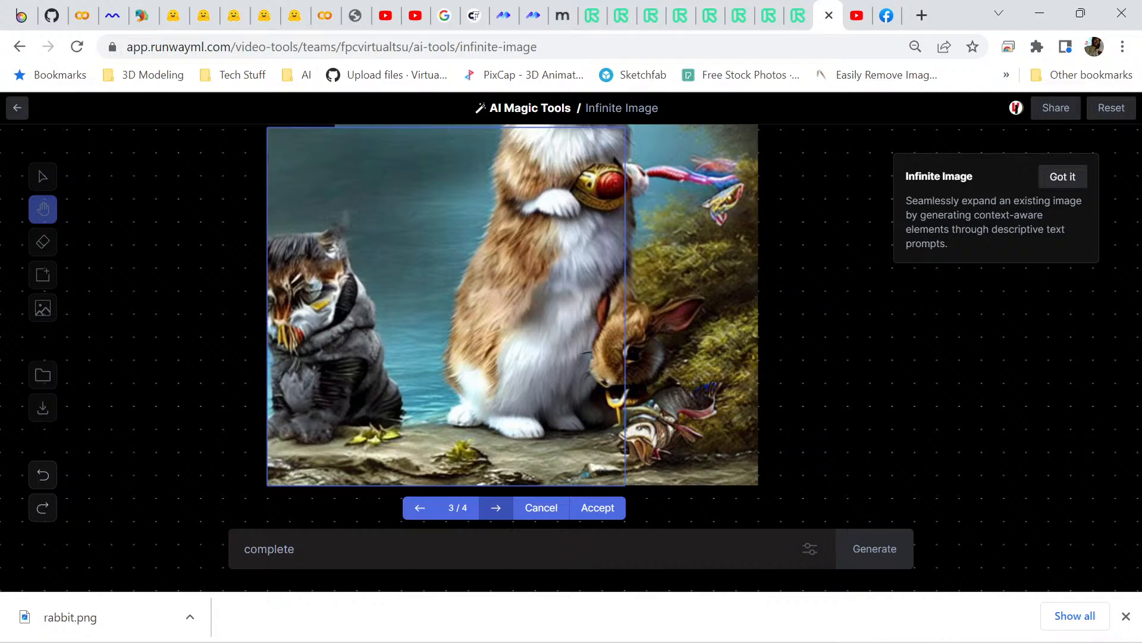
{"action": "left_click", "coordinate": [496, 508]}
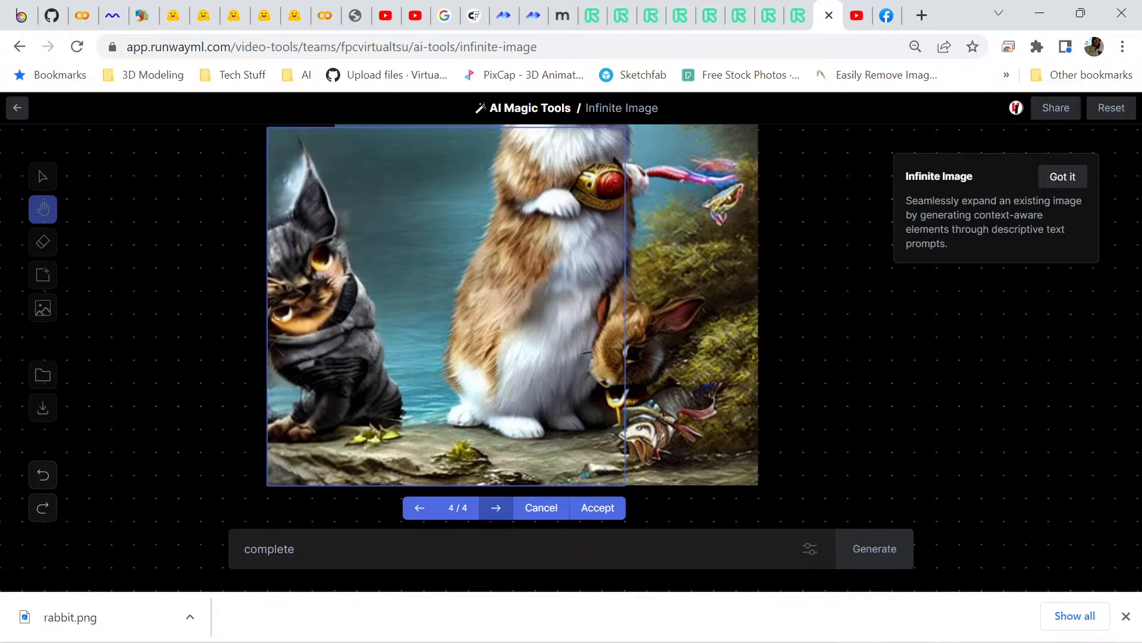
{"action": "left_click", "coordinate": [496, 508]}
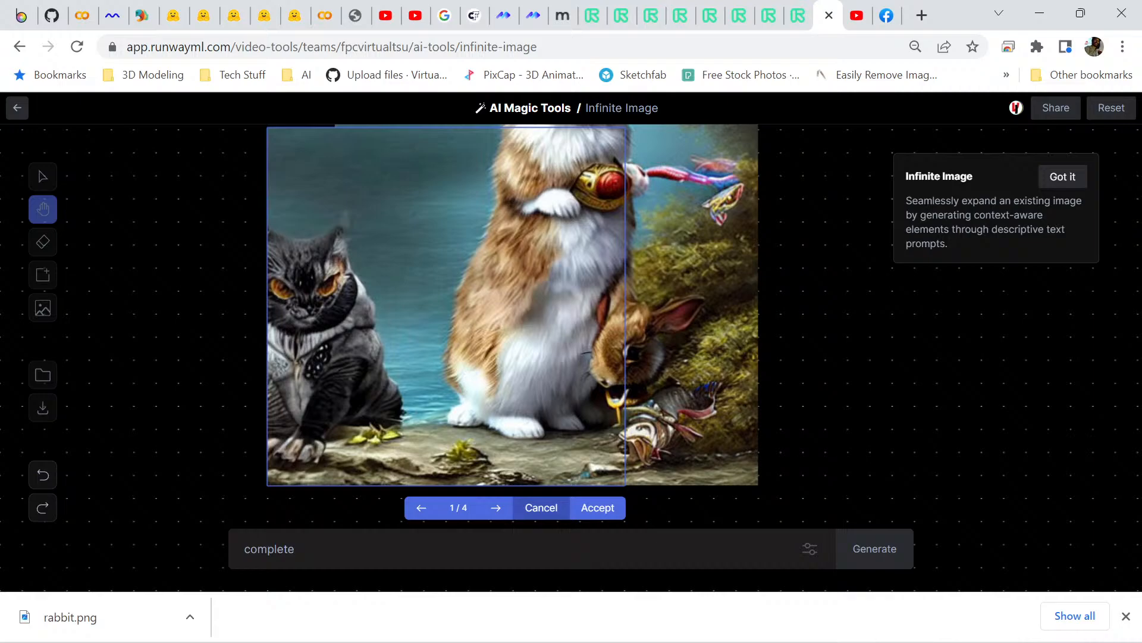
{"action": "left_click", "coordinate": [541, 507]}
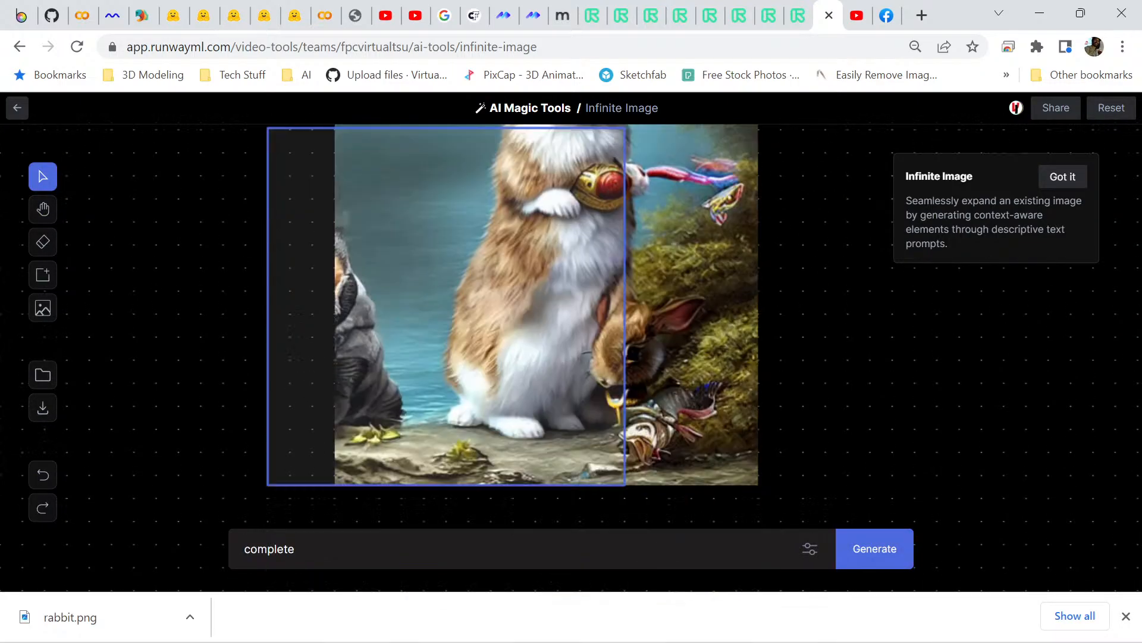
{"action": "left_click", "coordinate": [43, 475]}
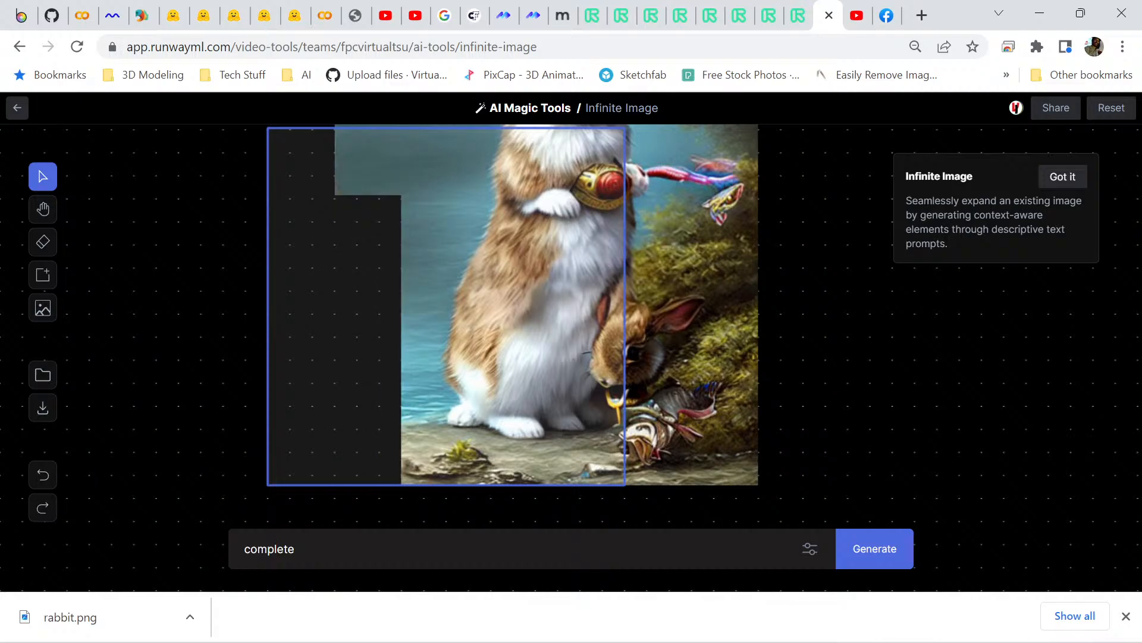
- Generate a new fill for the wider lower-left gap with the prompt "complete" and dismiss the browser's downloads bar
{"action": "key", "text": "Return"}
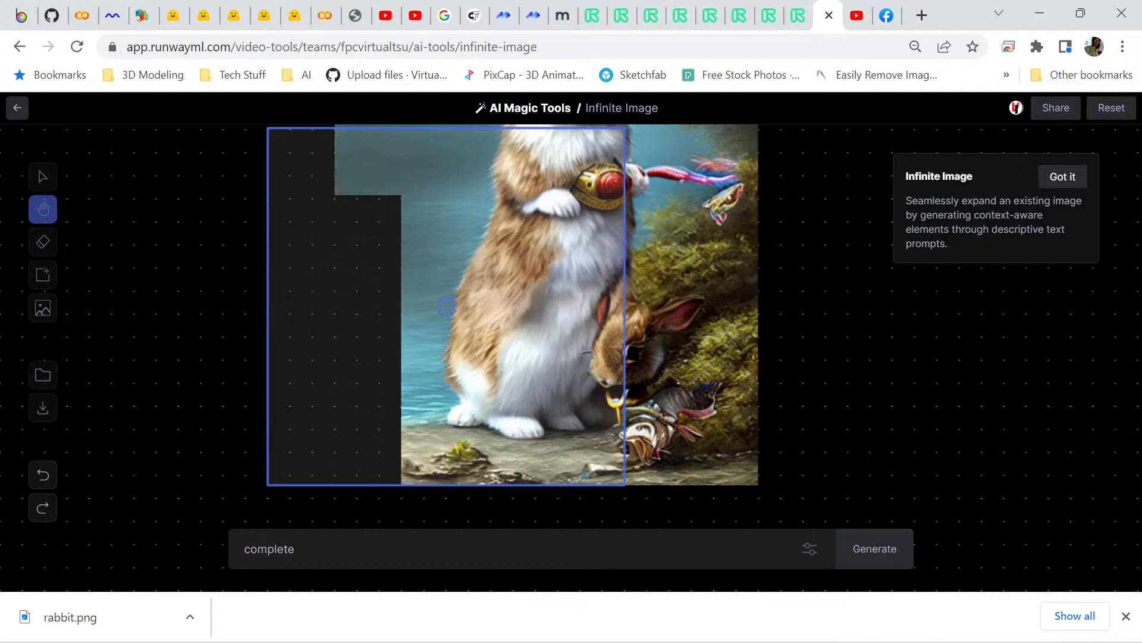
{"action": "scroll", "coordinate": [513, 326], "scroll_direction": "up", "scroll_amount": 3}
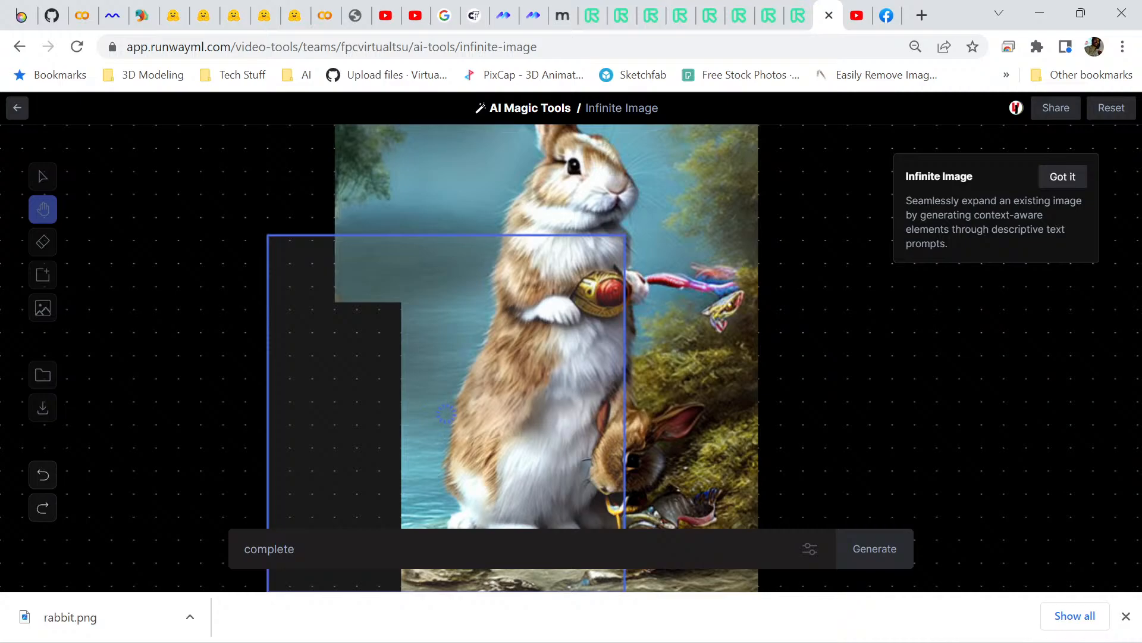
{"action": "left_click", "coordinate": [1126, 616]}
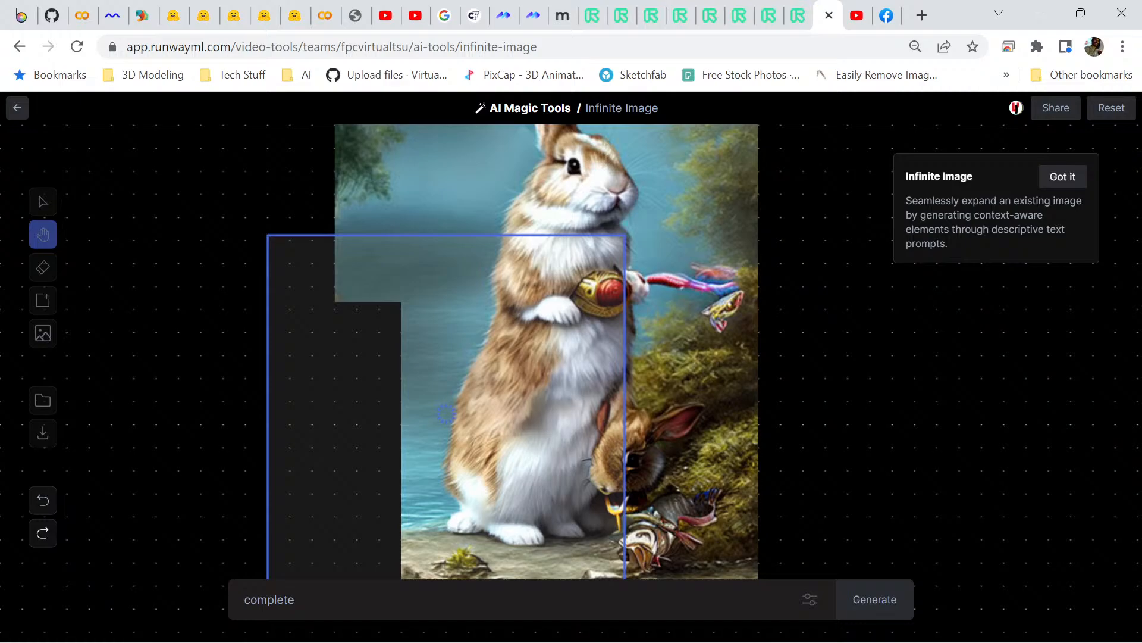
- Check the first generated variant for the lower-left gap against the rest of the picture and accept it
{"action": "scroll", "coordinate": [512, 351], "scroll_direction": "up", "scroll_amount": 3}
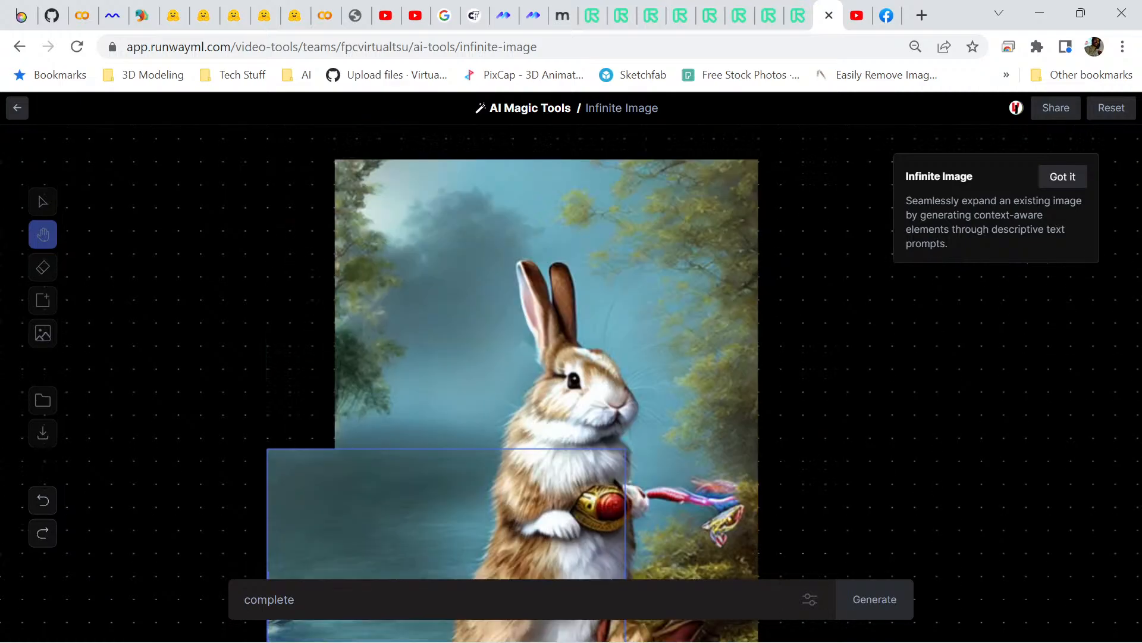
{"action": "scroll", "coordinate": [512, 351], "scroll_direction": "down", "scroll_amount": 4}
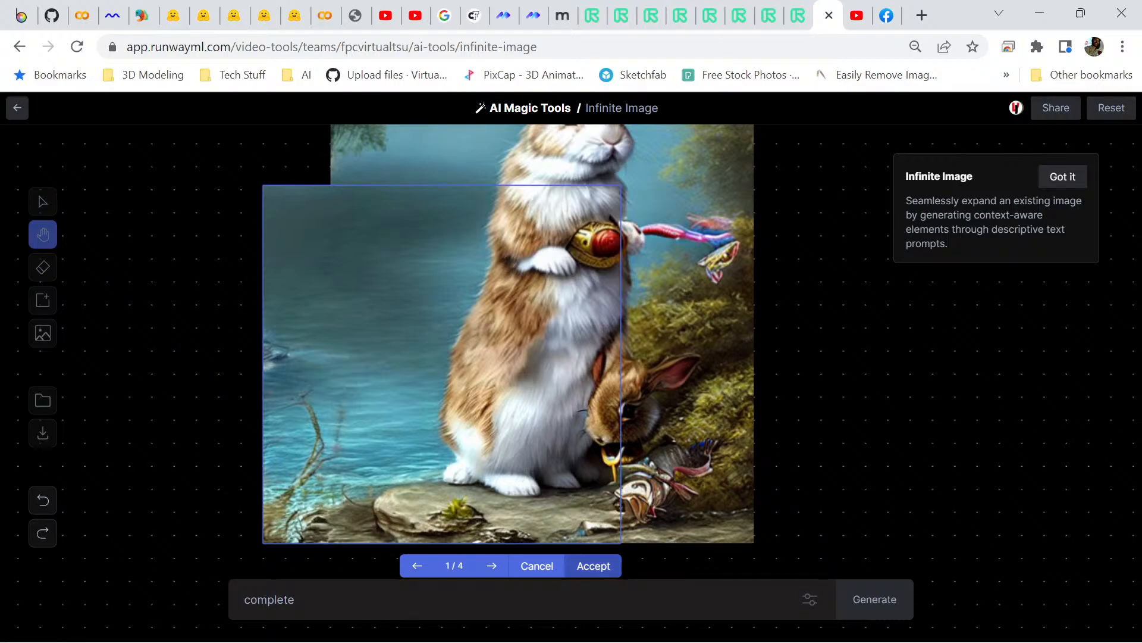
{"action": "left_click", "coordinate": [593, 565]}
- Move the generation frame up over the empty upper-left strip and generate a fill with the prompt "complete"
{"action": "scroll", "coordinate": [509, 351], "scroll_direction": "up", "scroll_amount": 2}
{"action": "left_click_drag", "start_coordinate": [441, 464], "coordinate": [422, 300]}
{"action": "scroll", "coordinate": [421, 300], "scroll_direction": "up", "scroll_amount": 4}
{"action": "left_click_drag", "start_coordinate": [420, 506], "coordinate": [442, 394]}
{"action": "scroll", "coordinate": [442, 394], "scroll_direction": "down", "scroll_amount": 6}
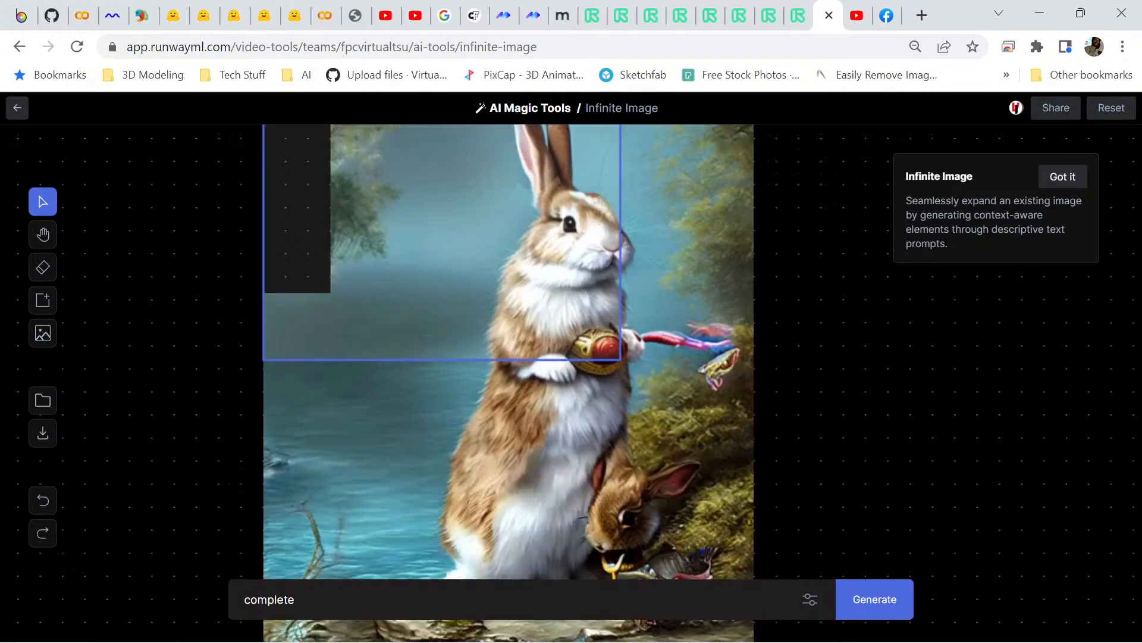
{"action": "scroll", "coordinate": [509, 351], "scroll_direction": "down", "scroll_amount": 2}
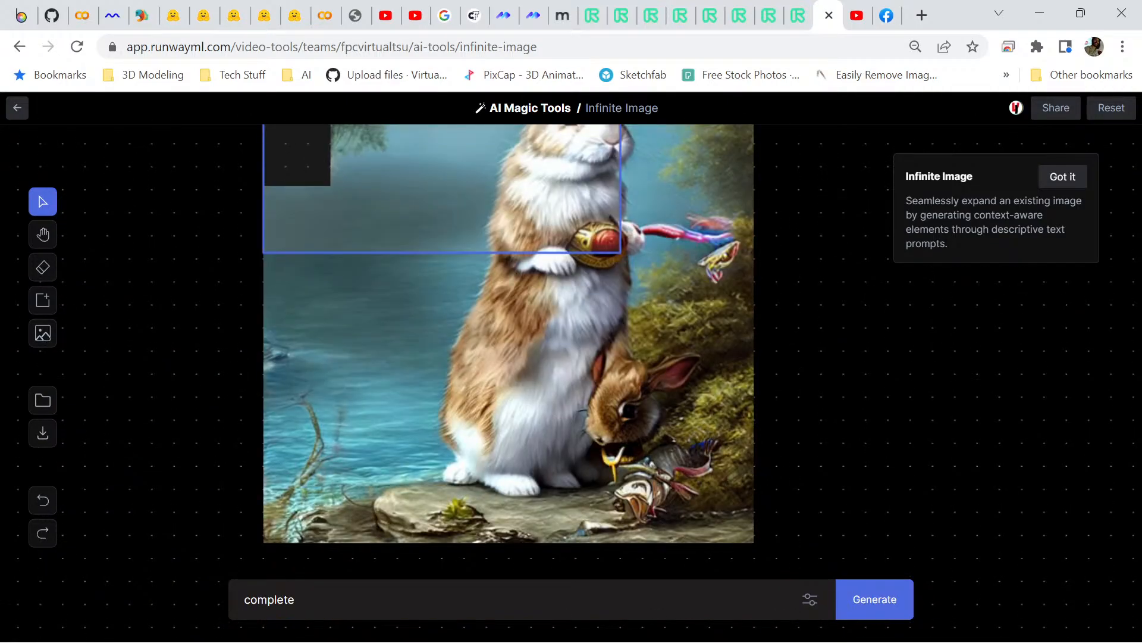
{"action": "key", "text": "h"}
- Review the generated trees in the upper-left strip and accept the first variant
{"action": "scroll", "coordinate": [442, 181], "scroll_direction": "up", "scroll_amount": 2}
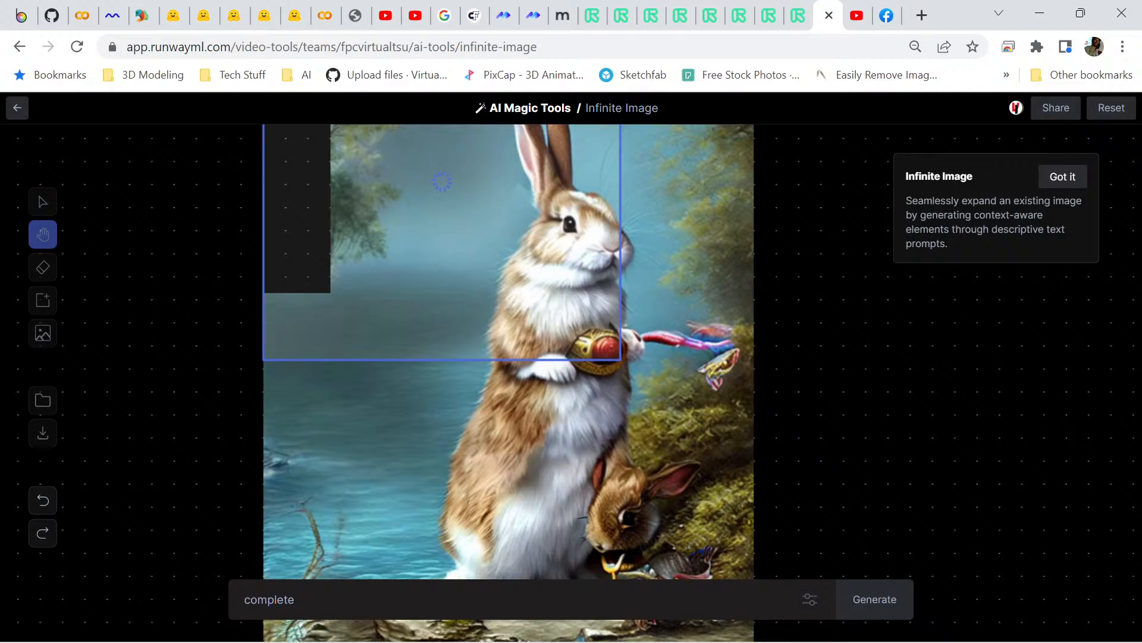
{"action": "left_click_drag", "start_coordinate": [442, 182], "coordinate": [442, 288]}
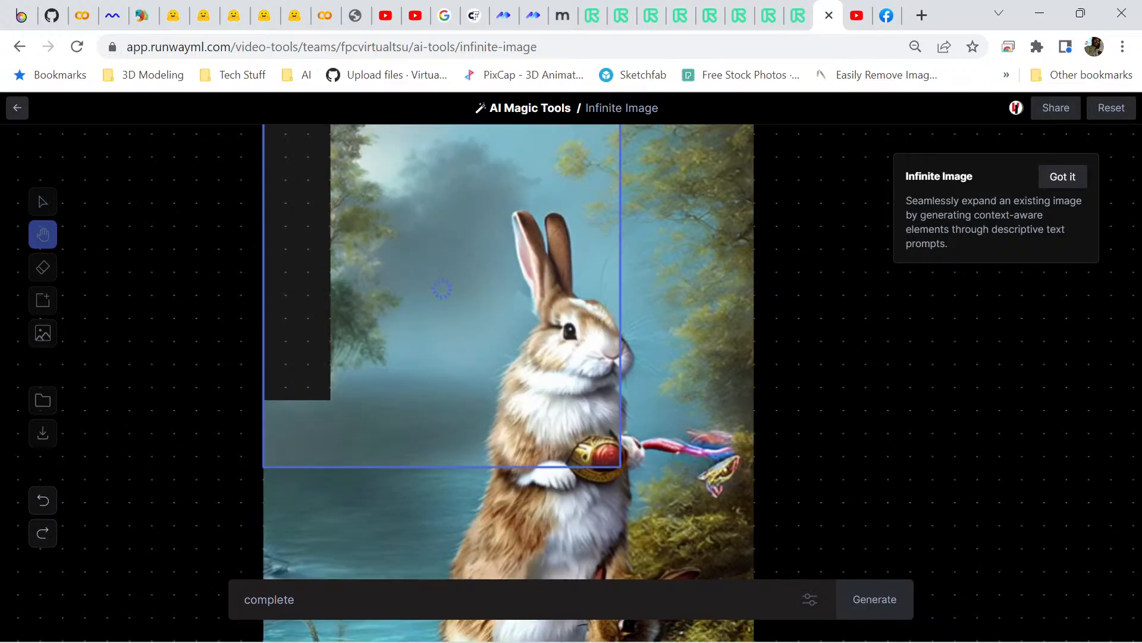
{"action": "left_click_drag", "start_coordinate": [442, 289], "coordinate": [442, 178]}
{"action": "left_click_drag", "start_coordinate": [442, 285], "coordinate": [442, 174]}
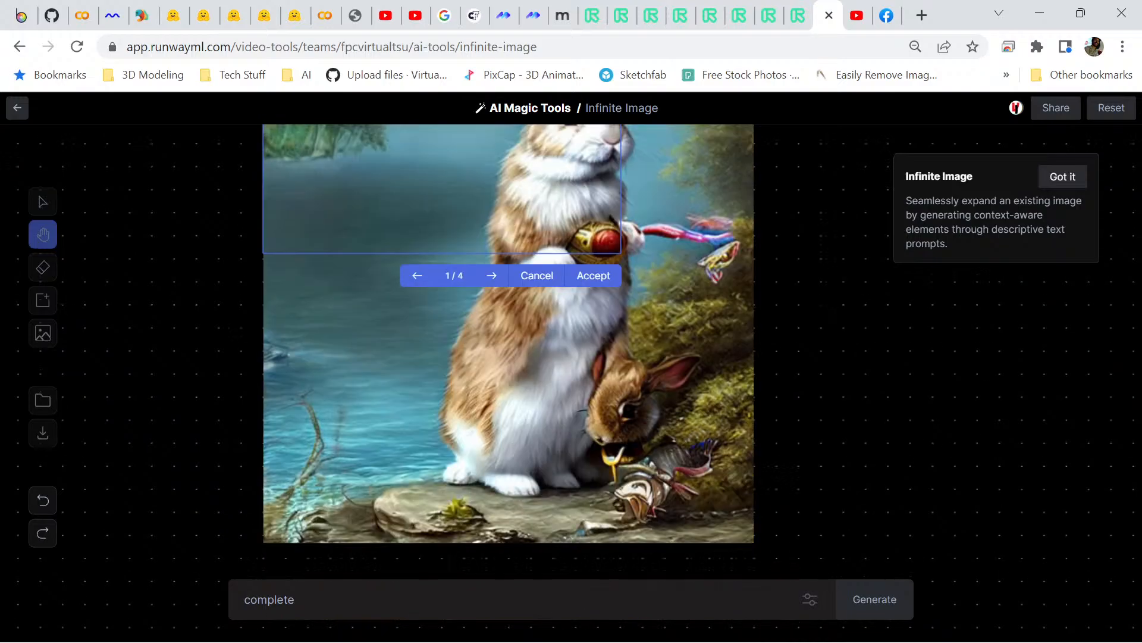
{"action": "left_click", "coordinate": [591, 273]}
- Shift the generation frame right until it extends about an eighth of its width past the picture's upper-right edge and generate with "complete"
{"action": "scroll", "coordinate": [592, 273], "scroll_direction": "up", "scroll_amount": 3}
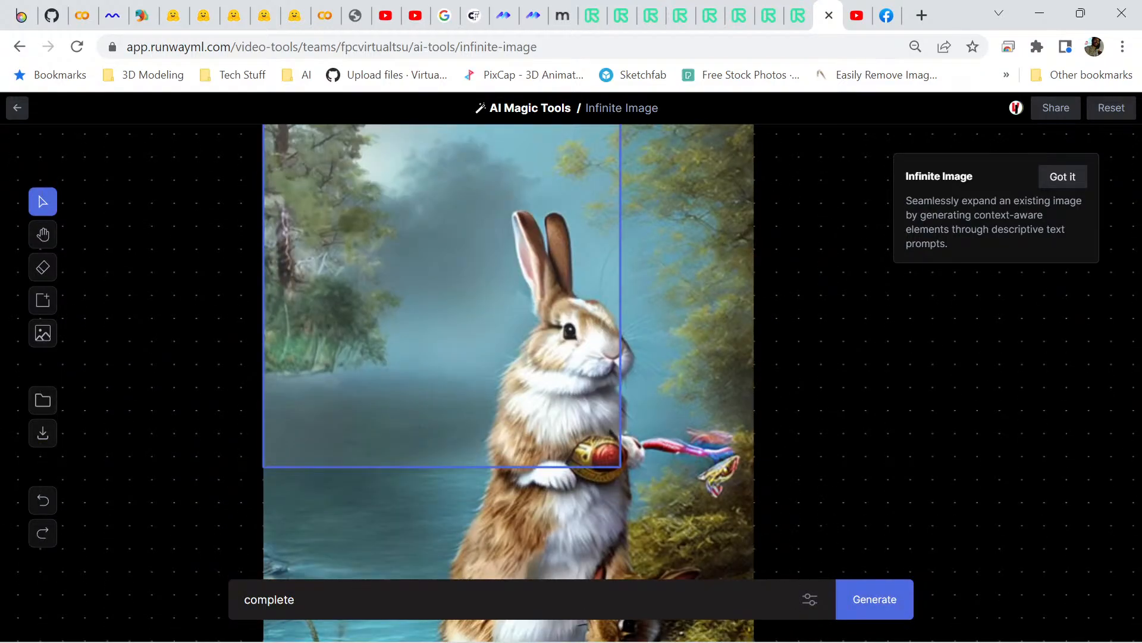
{"action": "scroll", "coordinate": [509, 352], "scroll_direction": "down", "scroll_amount": 3}
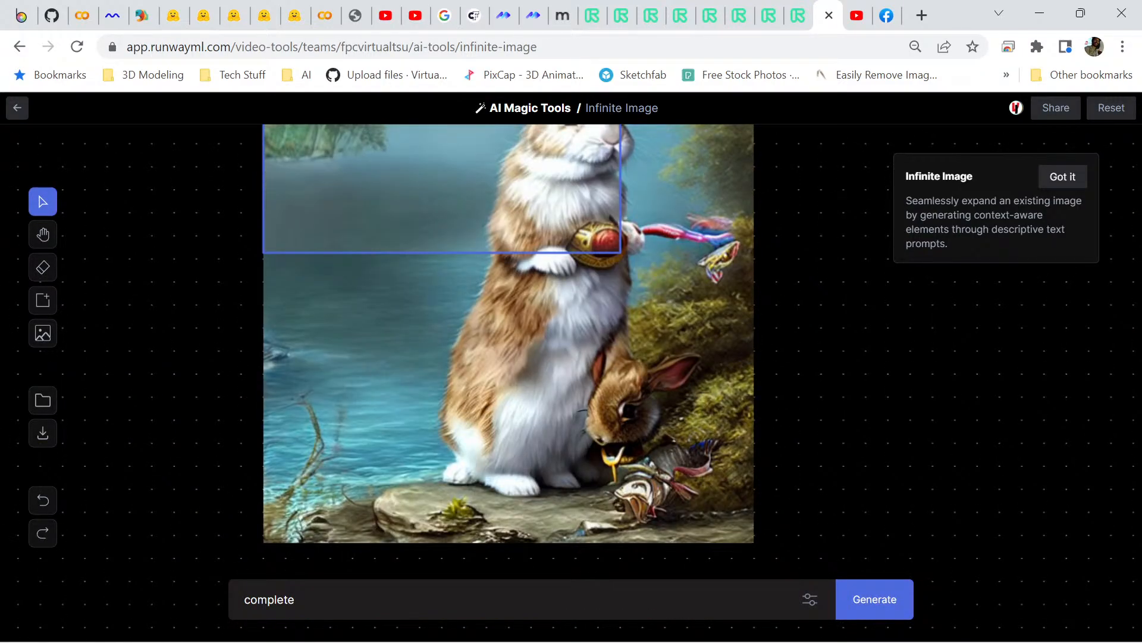
{"action": "scroll", "coordinate": [509, 351], "scroll_direction": "up", "scroll_amount": 3}
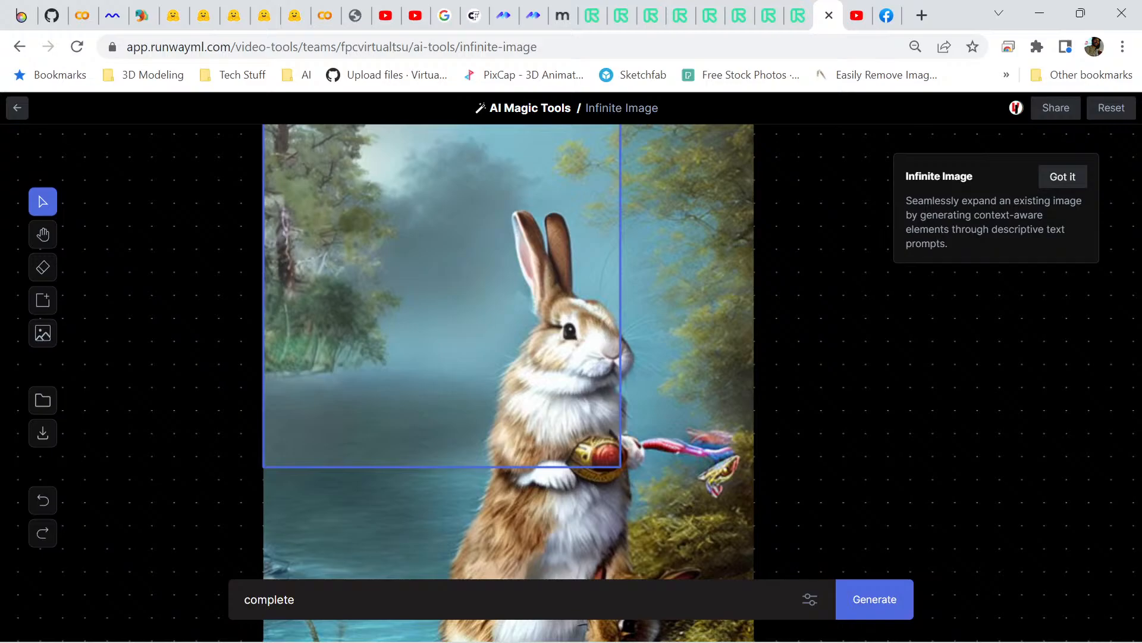
{"action": "scroll", "coordinate": [508, 351], "scroll_direction": "down", "scroll_amount": 2}
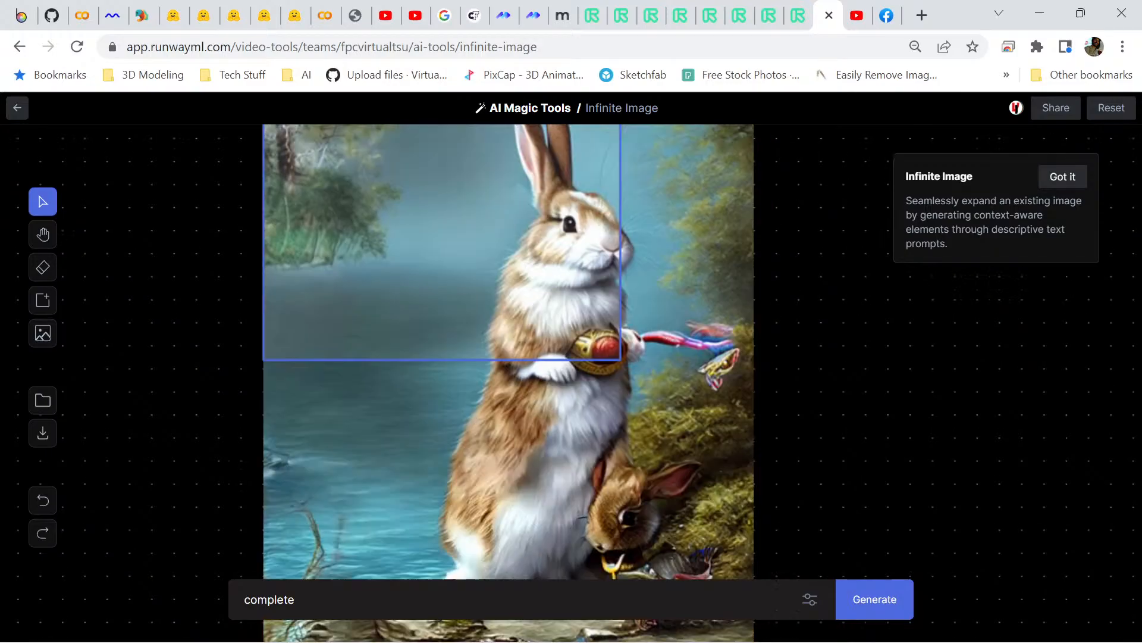
{"action": "scroll", "coordinate": [509, 352], "scroll_direction": "down", "scroll_amount": 2}
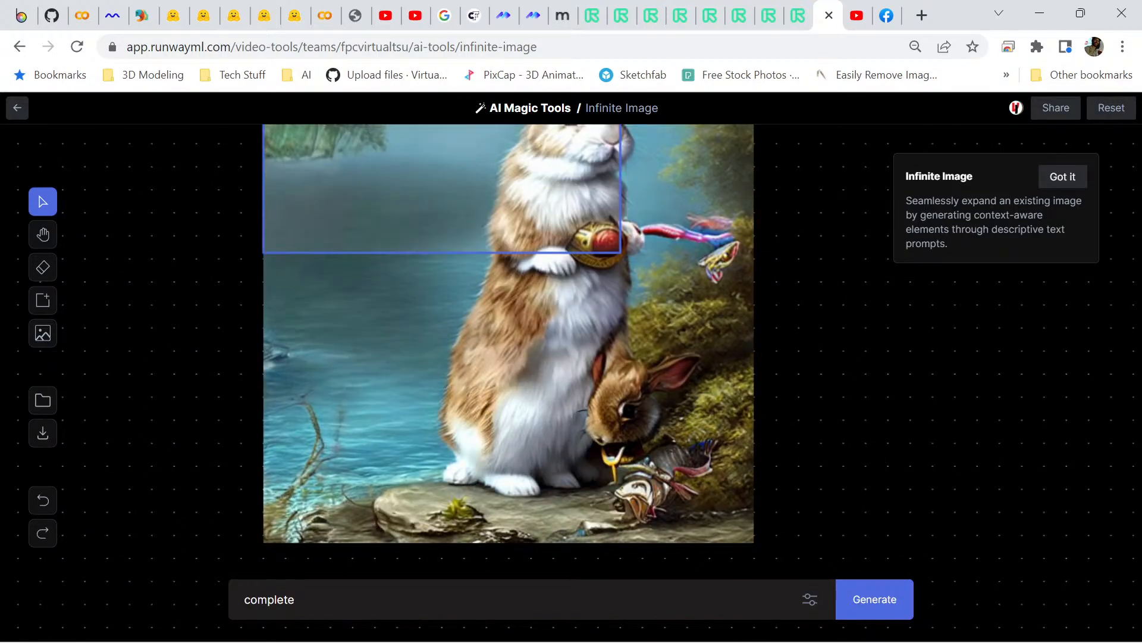
{"action": "scroll", "coordinate": [509, 352], "scroll_direction": "up", "scroll_amount": 4}
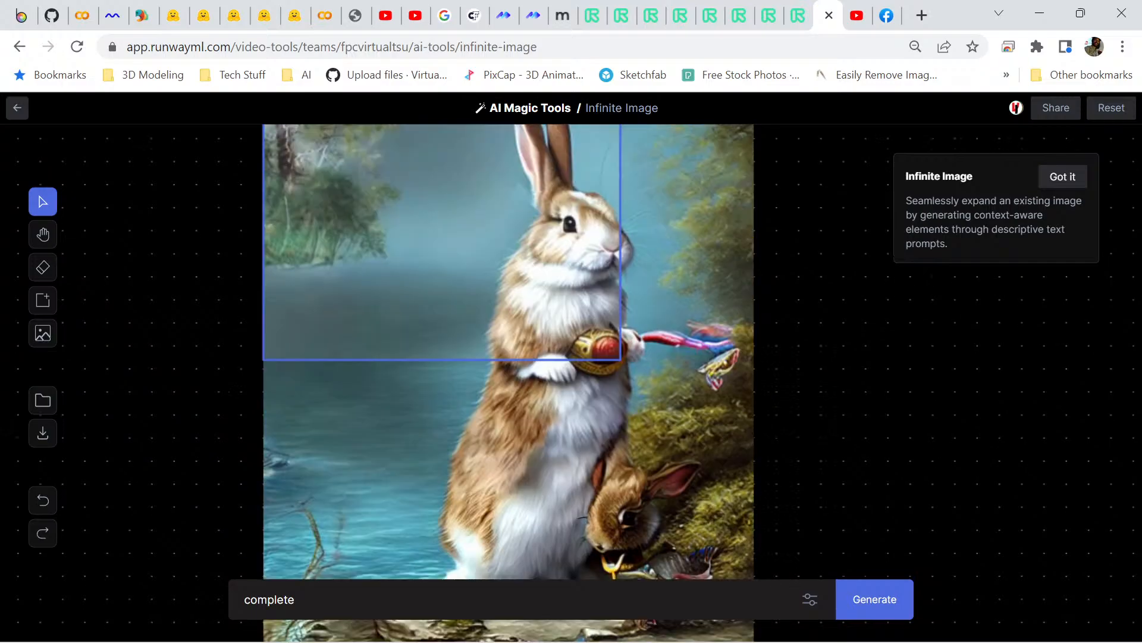
{"action": "left_click_drag", "start_coordinate": [441, 296], "coordinate": [620, 296]}
{"action": "scroll", "coordinate": [509, 352], "scroll_direction": "down", "scroll_amount": 2}
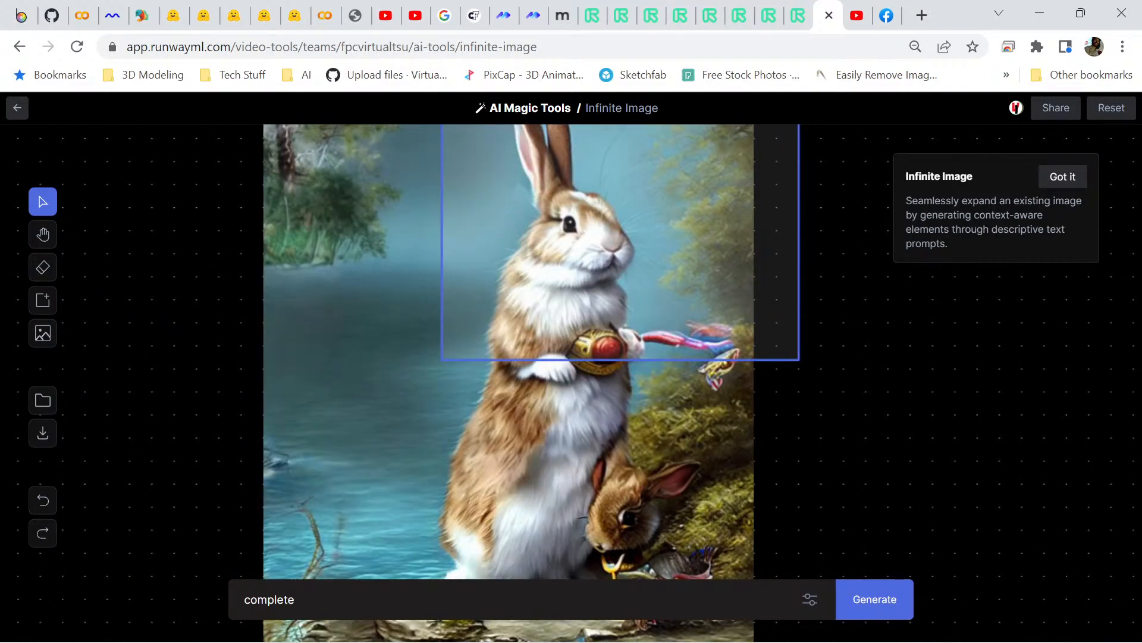
{"action": "scroll", "coordinate": [508, 352], "scroll_direction": "down", "scroll_amount": 2}
{"action": "key", "text": "Return"}
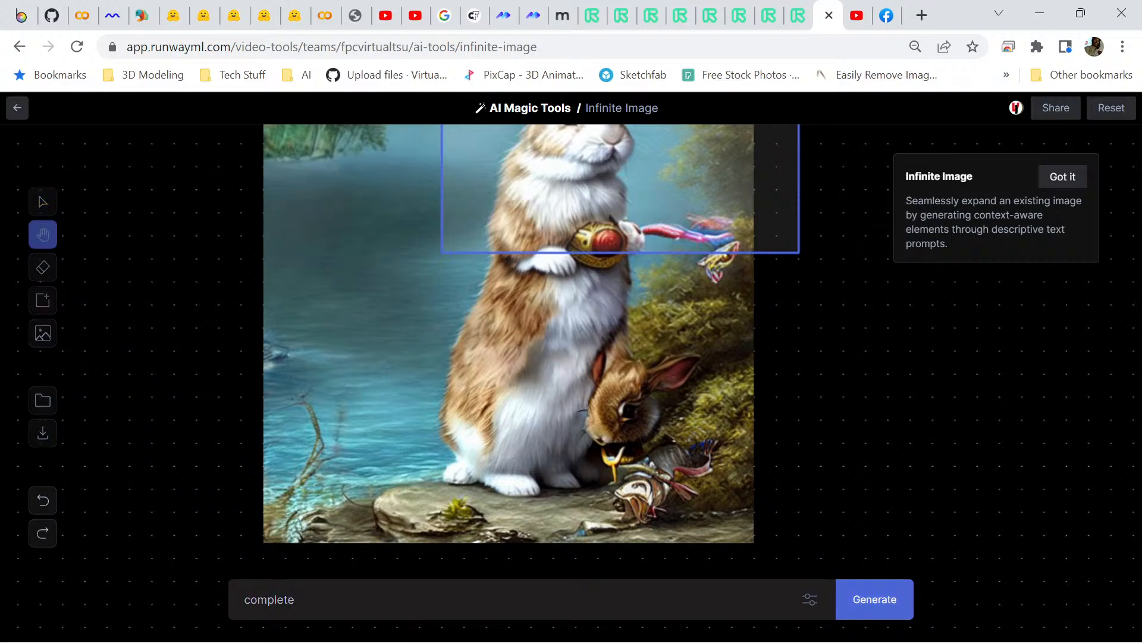
- Inspect the generated tree trunk along the upper-right edge and accept the first variant
{"action": "scroll", "coordinate": [509, 352], "scroll_direction": "down", "scroll_amount": 4}
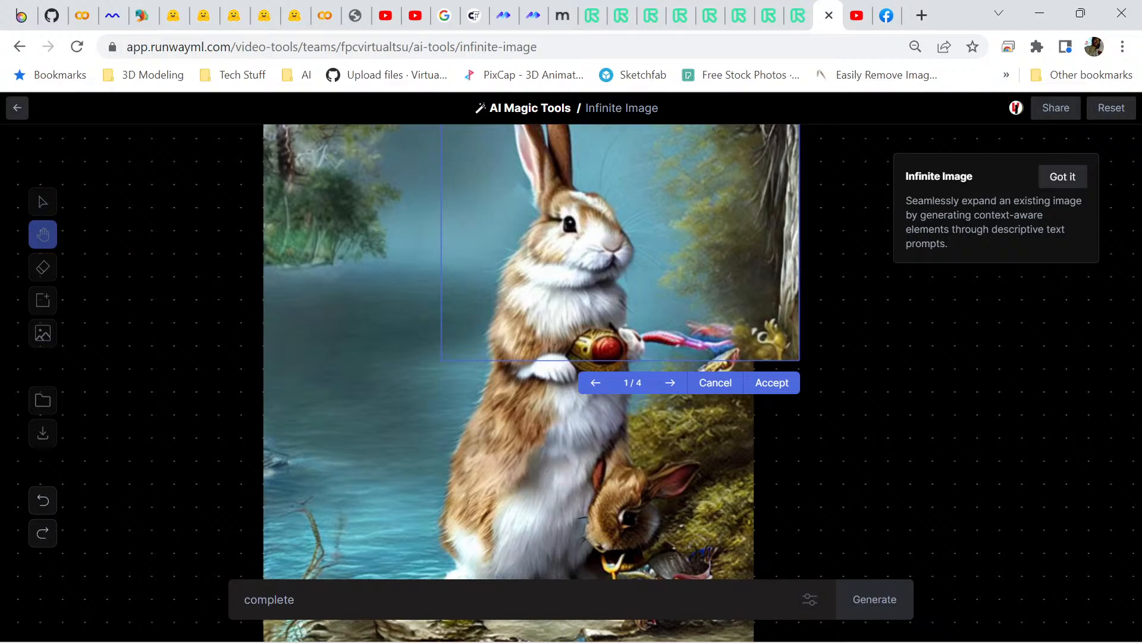
{"action": "scroll", "coordinate": [532, 352], "scroll_direction": "up", "scroll_amount": 5}
{"action": "scroll", "coordinate": [532, 352], "scroll_direction": "down", "scroll_amount": 7}
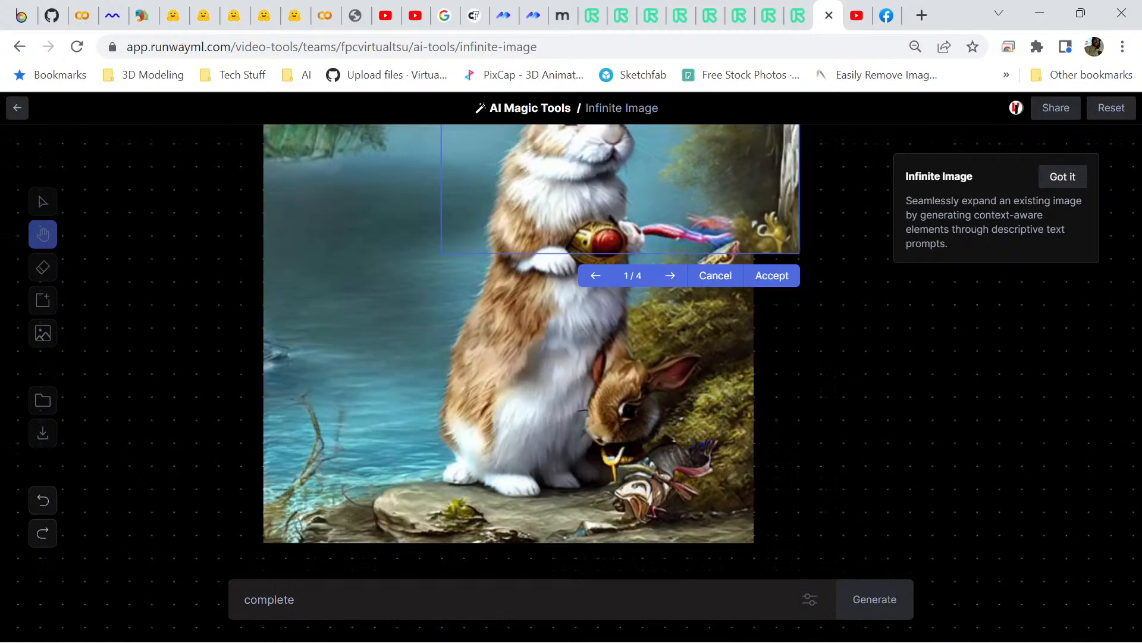
{"action": "scroll", "coordinate": [532, 347], "scroll_direction": "up", "scroll_amount": 1}
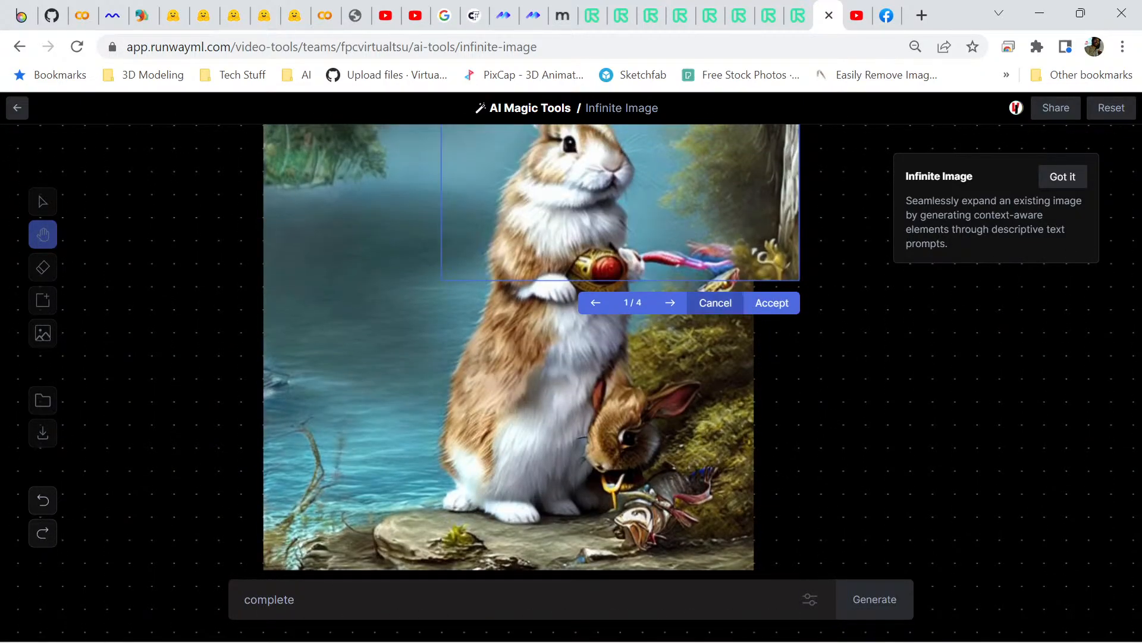
{"action": "left_click", "coordinate": [772, 275]}
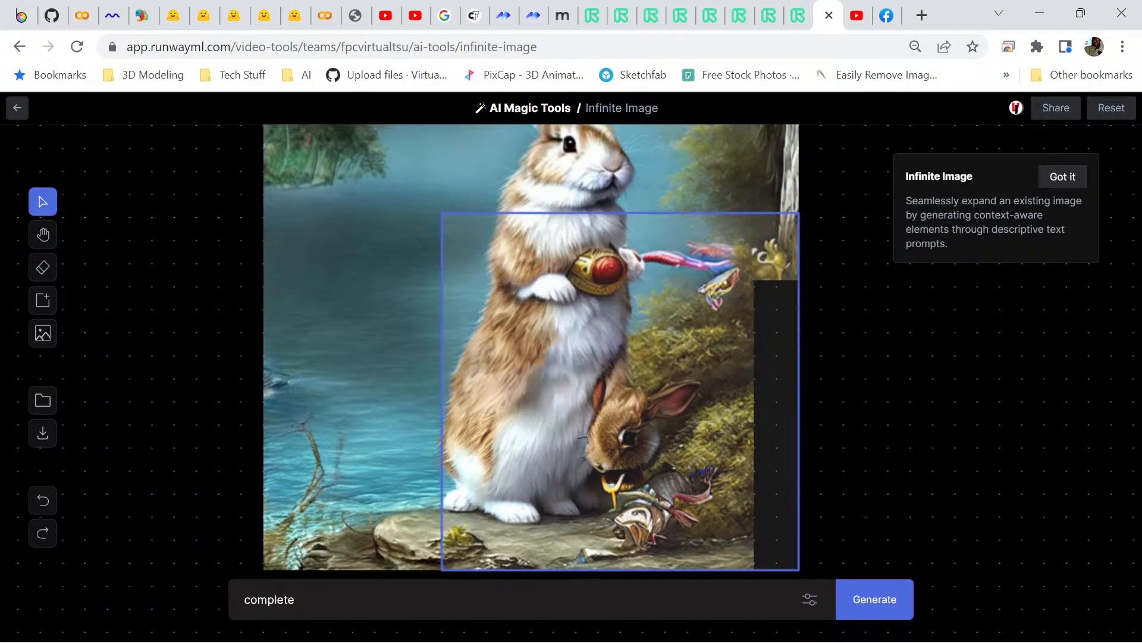
- Generate a "complete" fill for the empty lower-right strip with the frame over it and accept the first variant
{"action": "key", "text": "h"}
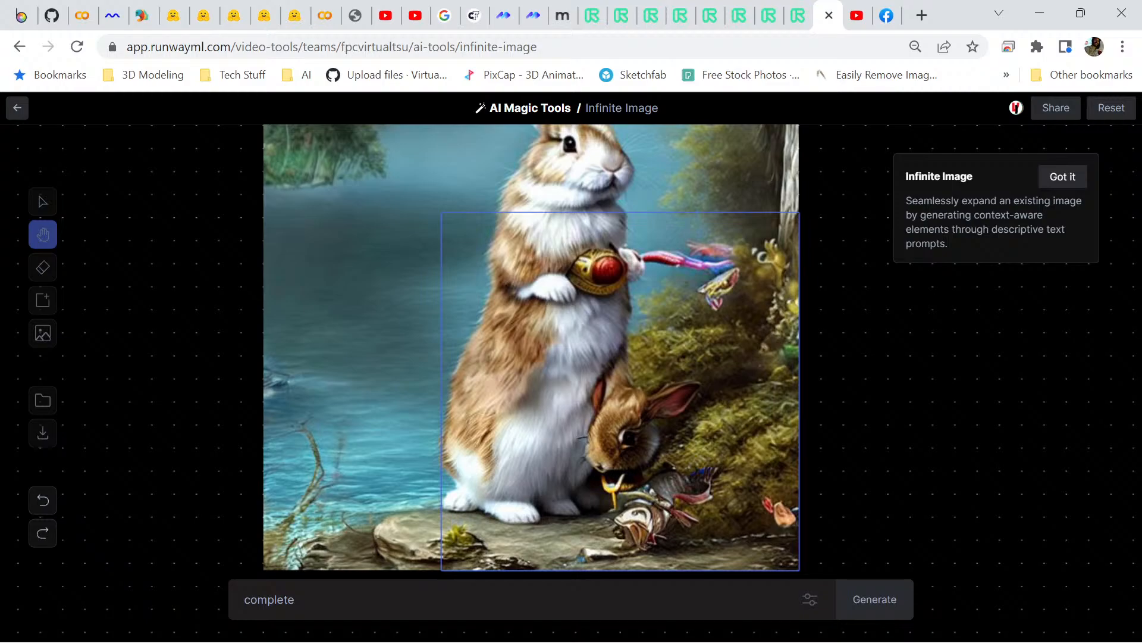
{"action": "scroll", "coordinate": [532, 351], "scroll_direction": "up", "scroll_amount": 3}
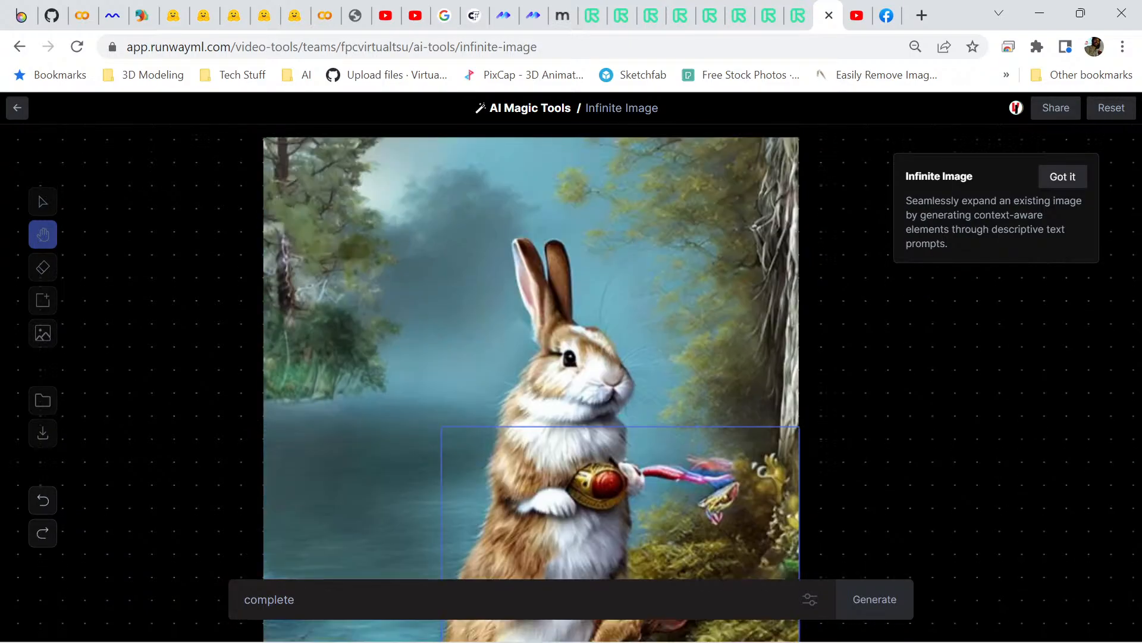
{"action": "scroll", "coordinate": [531, 351], "scroll_direction": "up", "scroll_amount": 2}
{"action": "scroll", "coordinate": [532, 352], "scroll_direction": "down", "scroll_amount": 5}
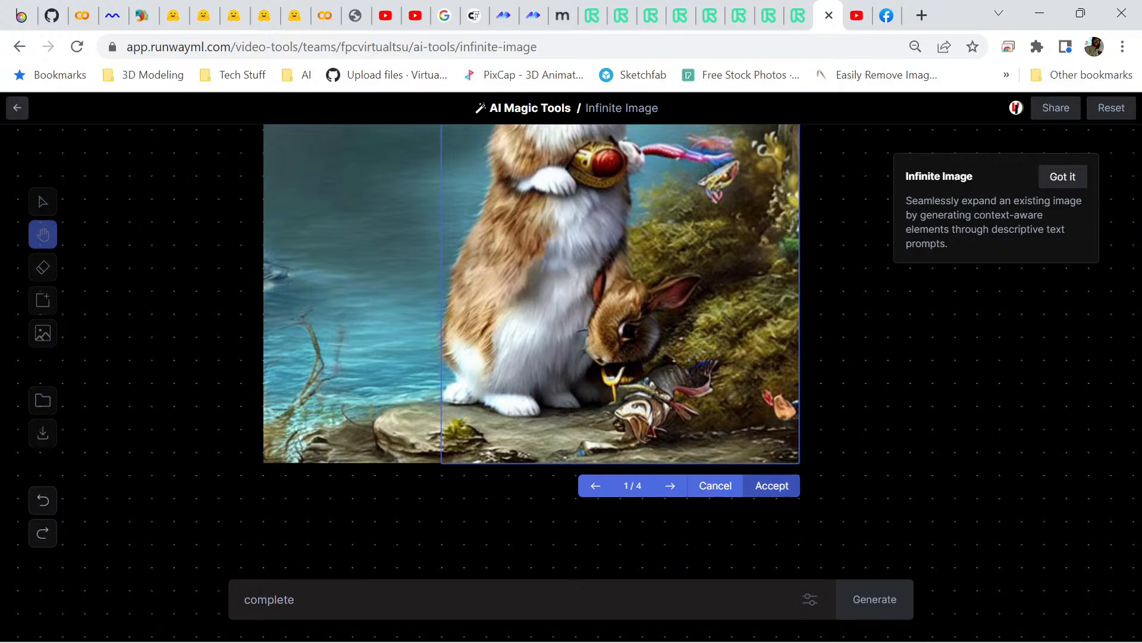
{"action": "scroll", "coordinate": [532, 351], "scroll_direction": "up", "scroll_amount": 3}
{"action": "scroll", "coordinate": [531, 351], "scroll_direction": "down", "scroll_amount": 3}
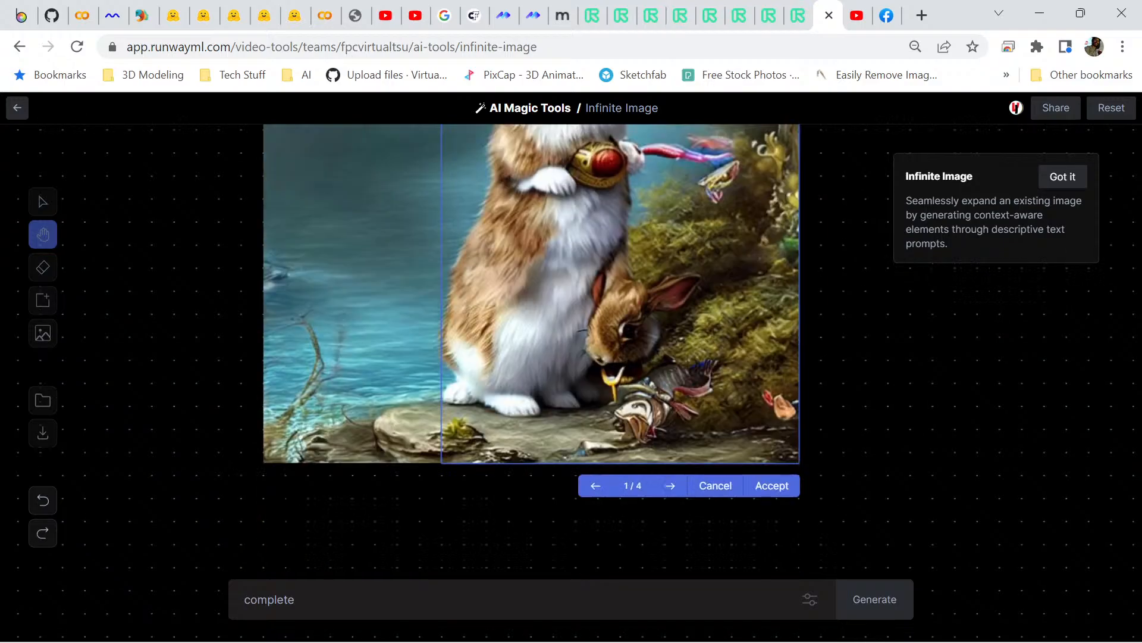
{"action": "left_click", "coordinate": [770, 485]}
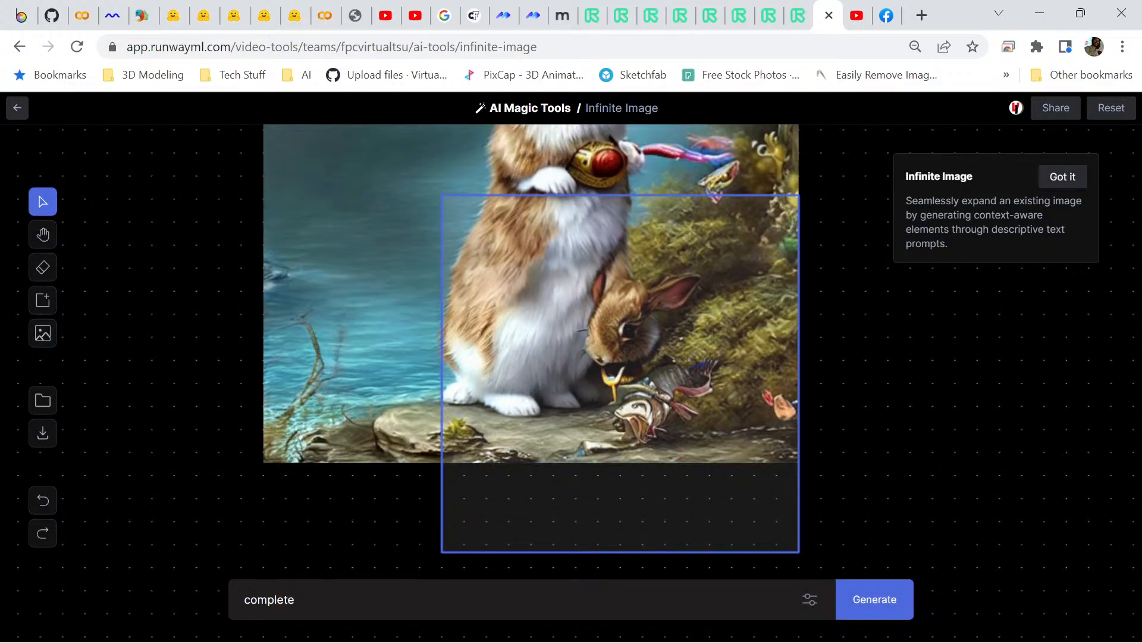
- Generate a "complete" fill below the picture's lower-right part, with the frame extending about a quarter of its height past the bottom edge
{"action": "scroll", "coordinate": [531, 351], "scroll_direction": "up", "scroll_amount": 3}
{"action": "scroll", "coordinate": [531, 352], "scroll_direction": "down", "scroll_amount": 3}
{"action": "scroll", "coordinate": [569, 357], "scroll_direction": "up", "scroll_amount": 3}
{"action": "scroll", "coordinate": [569, 357], "scroll_direction": "down", "scroll_amount": 3}
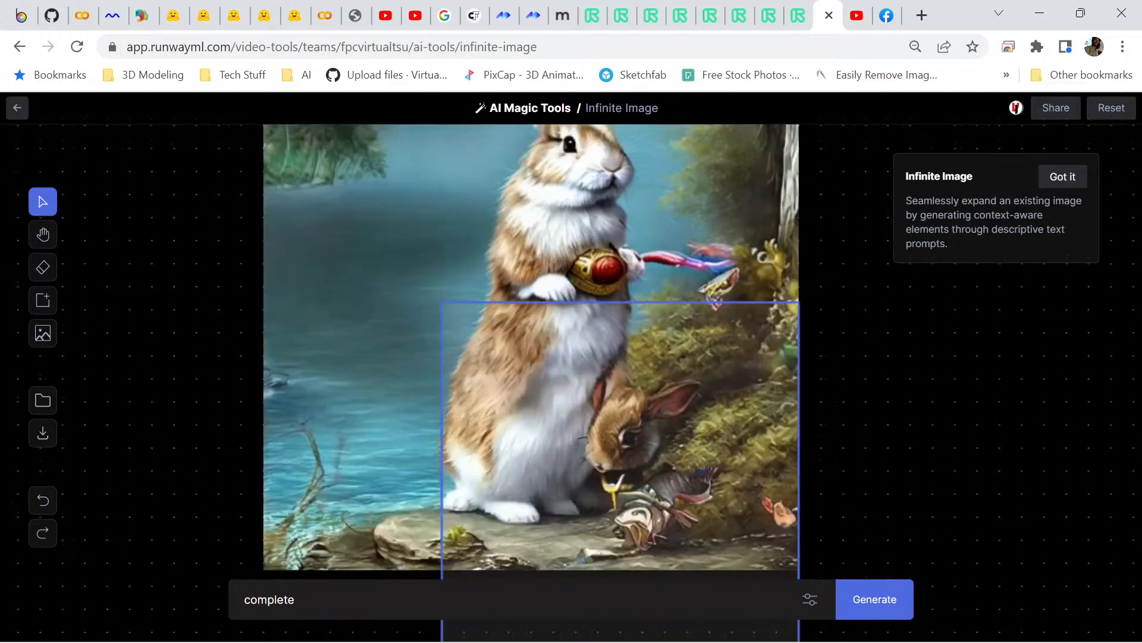
{"action": "scroll", "coordinate": [531, 351], "scroll_direction": "up", "scroll_amount": 3}
{"action": "scroll", "coordinate": [531, 351], "scroll_direction": "down", "scroll_amount": 3}
{"action": "key", "text": "Return"}
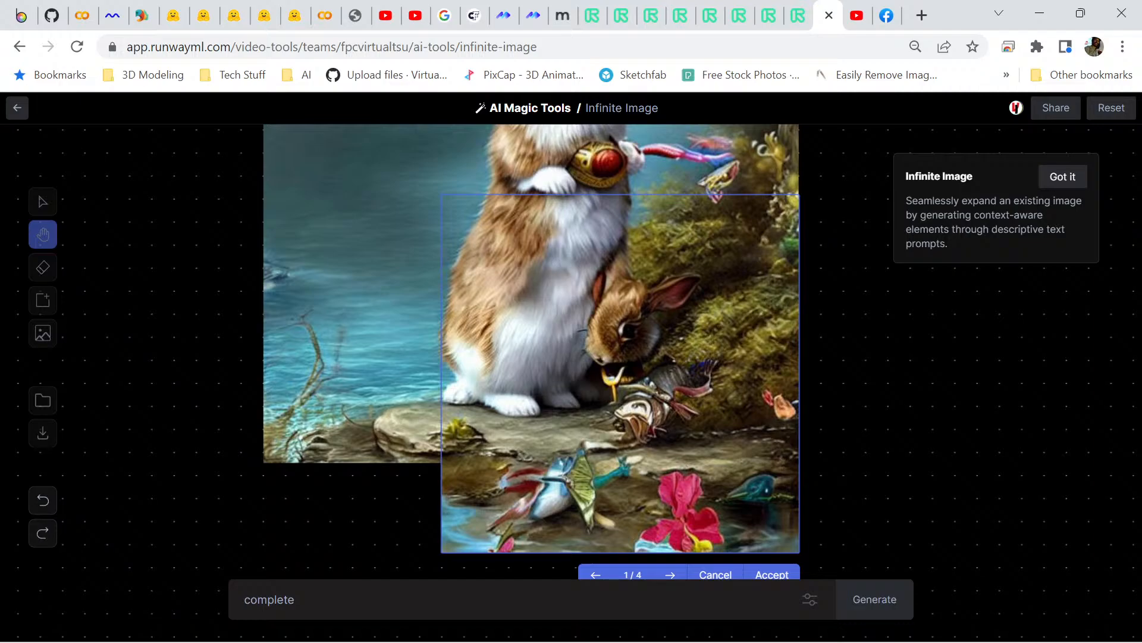
- Accept the first variant with the flowers, and generate a fill with the frame moved left over the remaining bottom-left gap
{"action": "scroll", "coordinate": [531, 339], "scroll_direction": "down", "scroll_amount": 2}
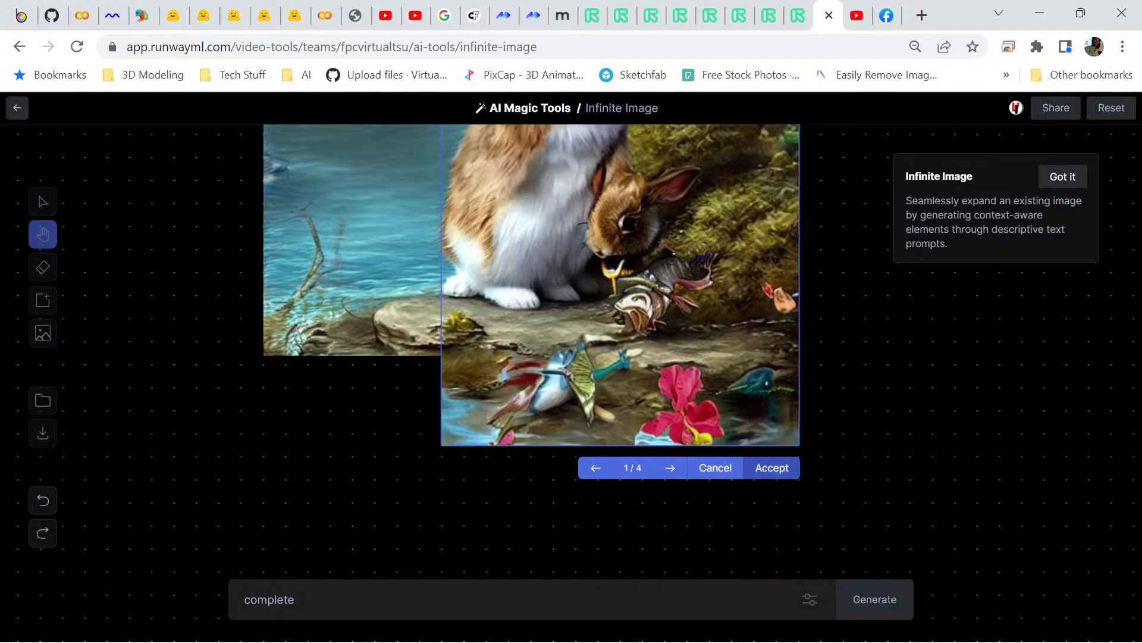
{"action": "left_click", "coordinate": [772, 468]}
{"action": "left_click_drag", "start_coordinate": [620, 284], "coordinate": [441, 284]}
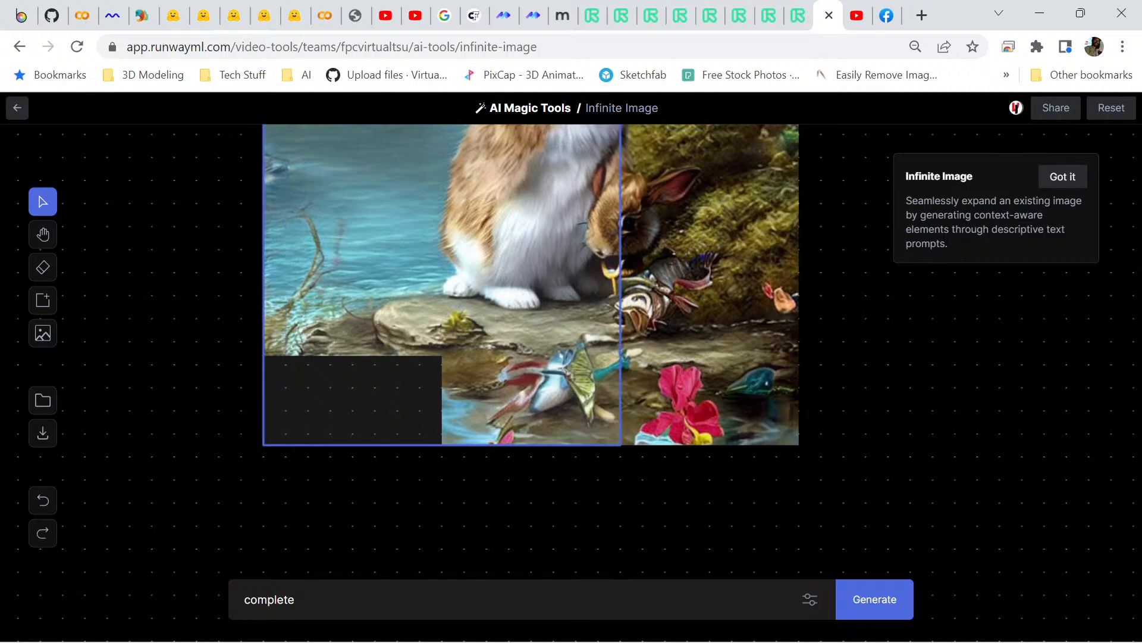
{"action": "key", "text": "h"}
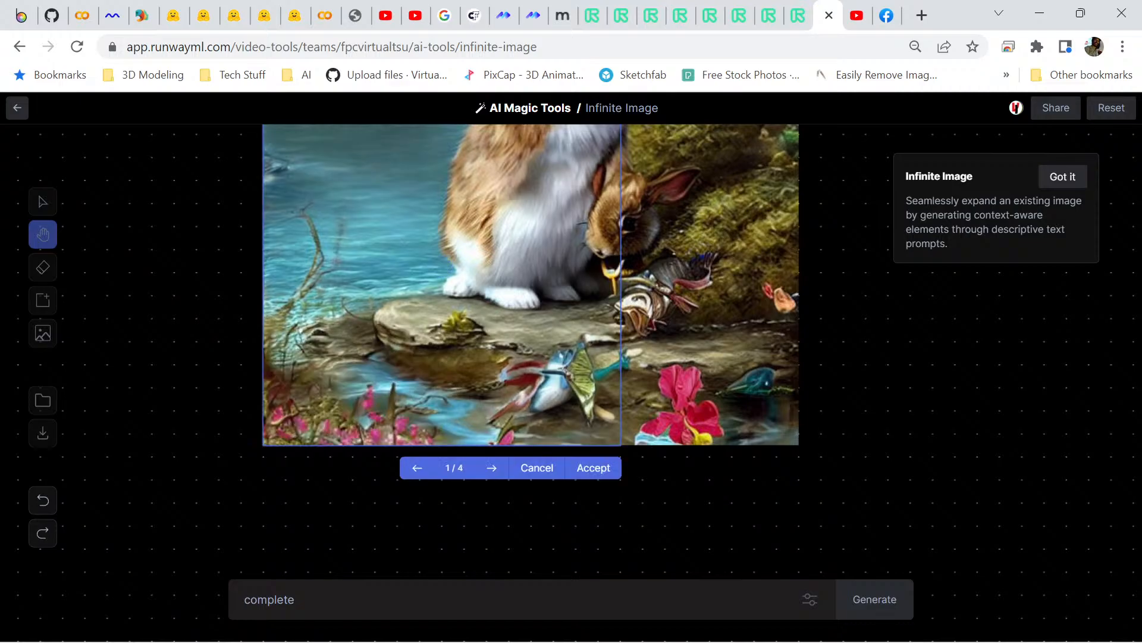
- Inspect the whole expanded rabbit picture from top to bottom and accept the first variant of the lower-left fill
{"action": "scroll", "coordinate": [530, 351], "scroll_direction": "up", "scroll_amount": 5}
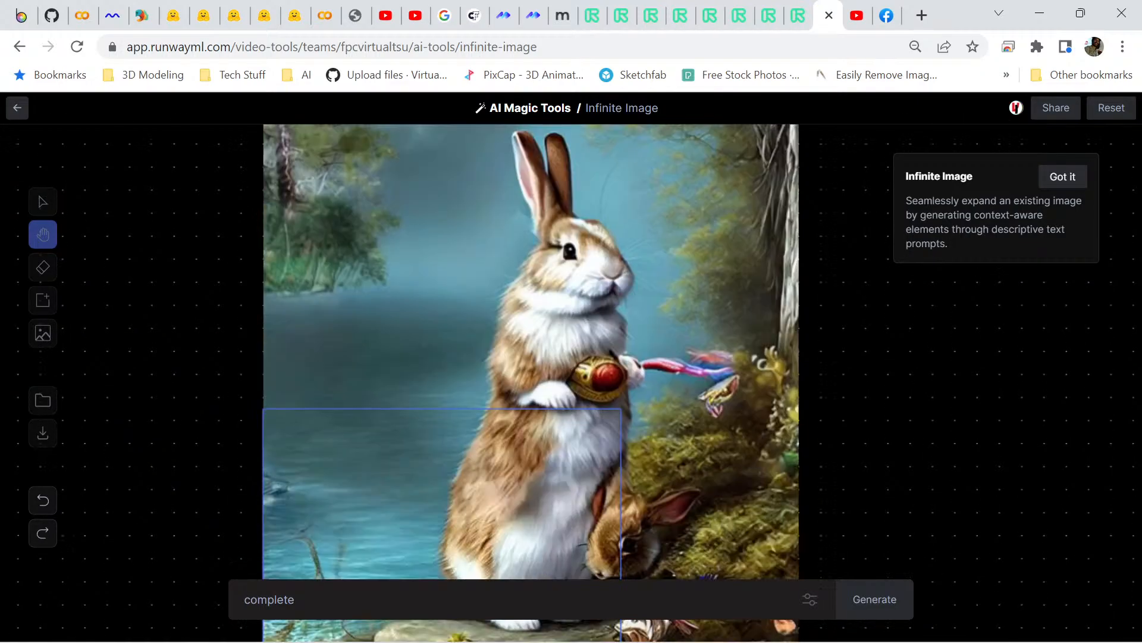
{"action": "scroll", "coordinate": [531, 352], "scroll_direction": "down", "scroll_amount": 4}
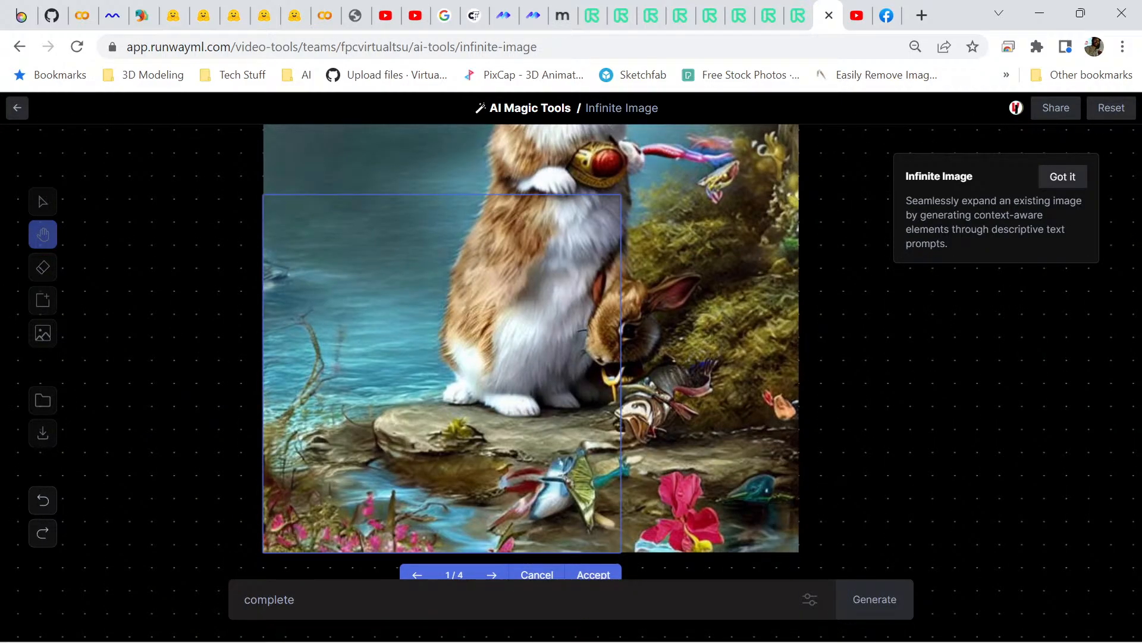
{"action": "scroll", "coordinate": [530, 351], "scroll_direction": "up", "scroll_amount": 4}
{"action": "scroll", "coordinate": [531, 351], "scroll_direction": "up", "scroll_amount": 2}
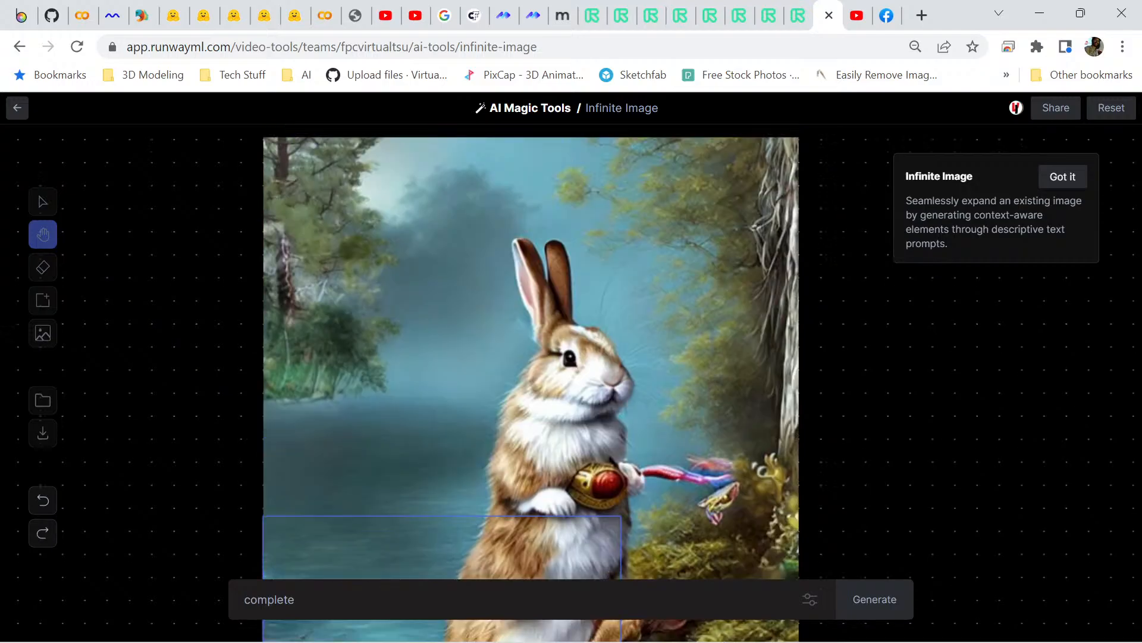
{"action": "scroll", "coordinate": [531, 351], "scroll_direction": "down", "scroll_amount": 6}
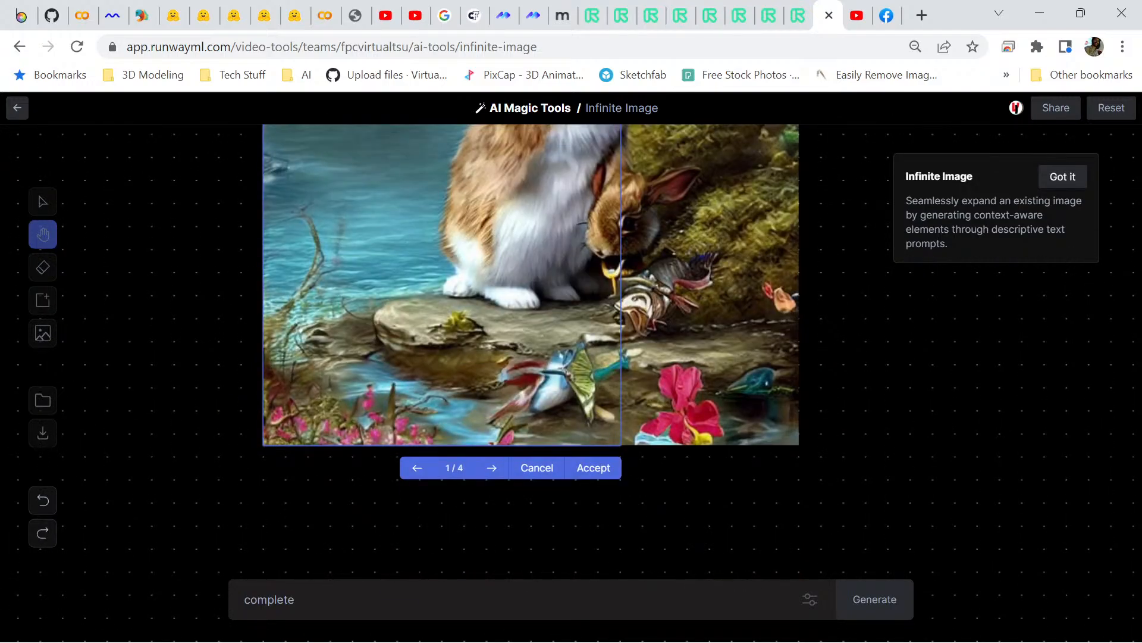
{"action": "scroll", "coordinate": [530, 351], "scroll_direction": "up", "scroll_amount": 7}
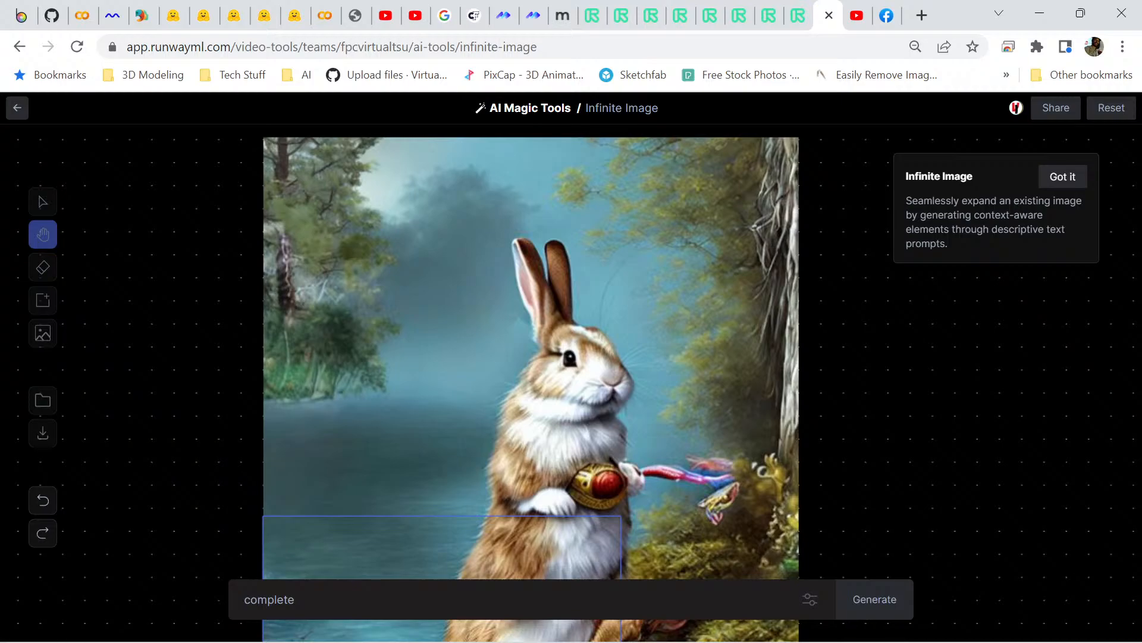
{"action": "scroll", "coordinate": [531, 351], "scroll_direction": "down", "scroll_amount": 6}
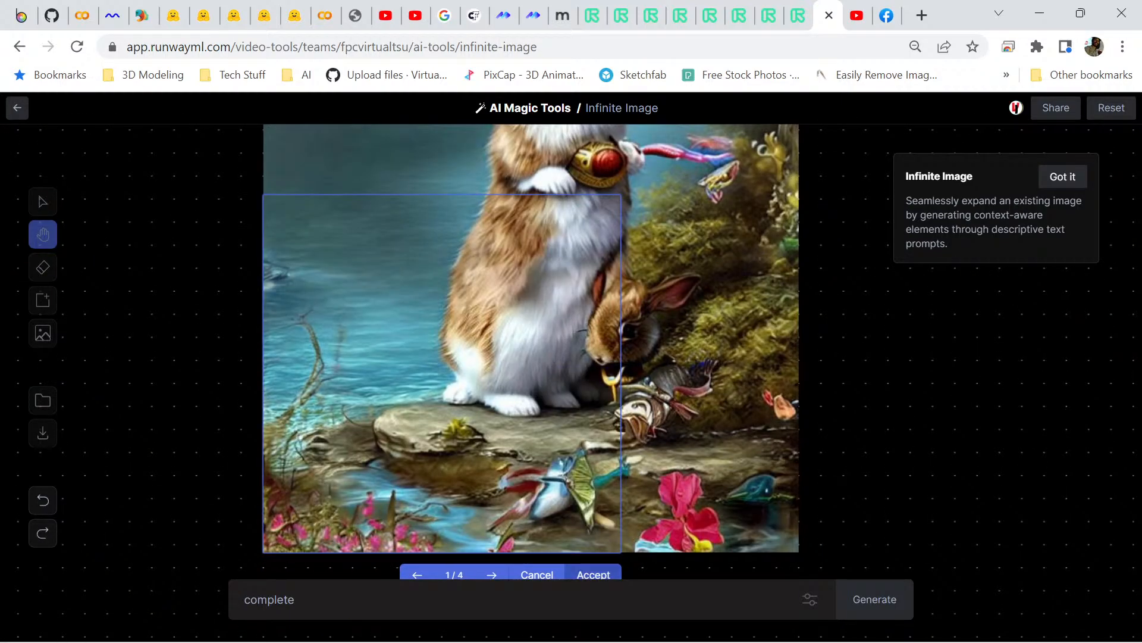
{"action": "left_click", "coordinate": [593, 574]}
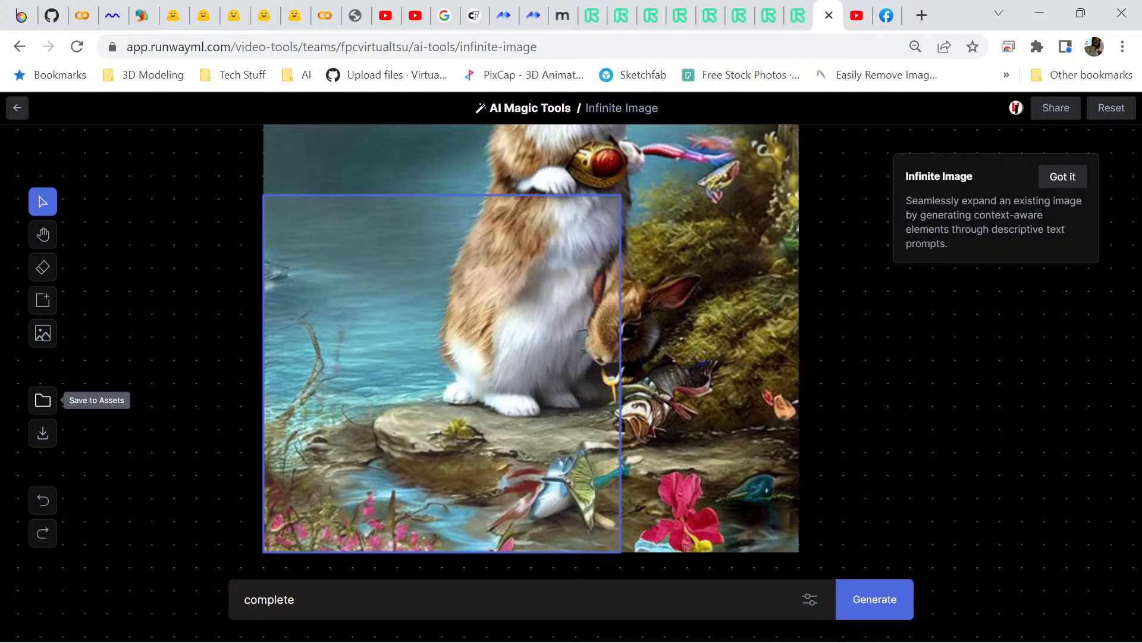
- Save the expanded picture as a PNG named rabbit in the Pictures > Animals folder, replacing the existing file
{"action": "left_click", "coordinate": [43, 400]}
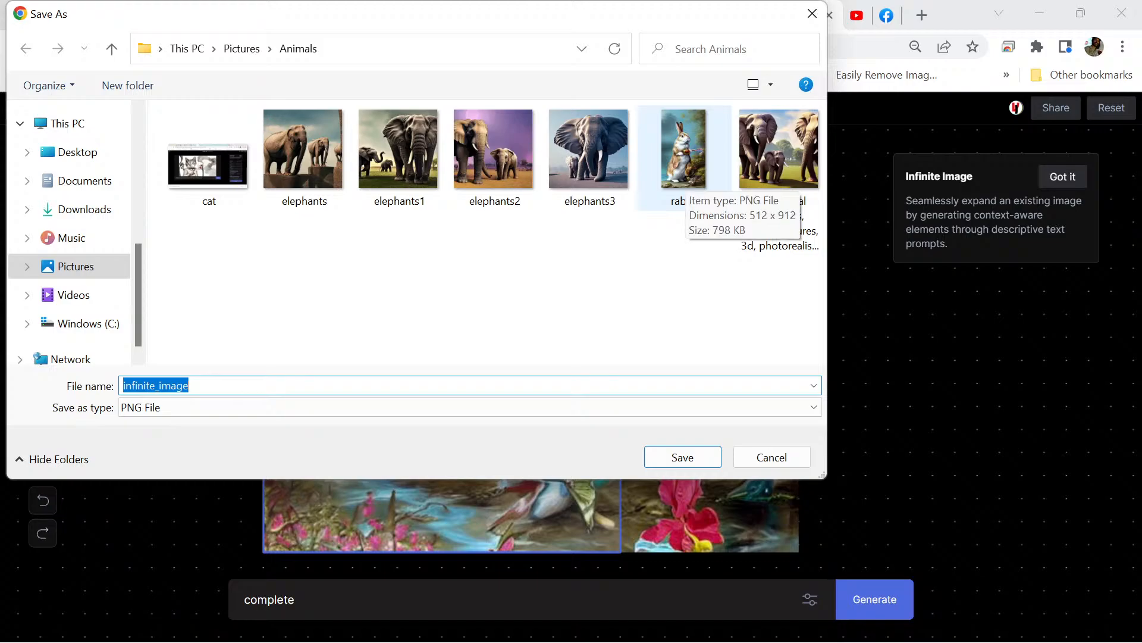
{"action": "left_click", "coordinate": [684, 152]}
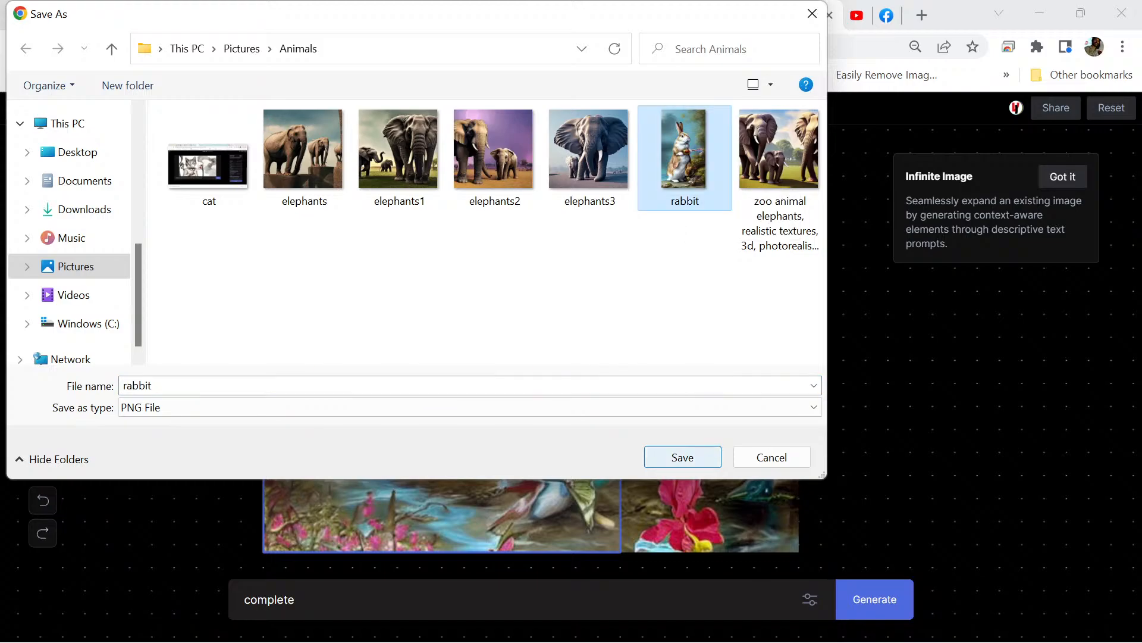
{"action": "left_click", "coordinate": [682, 457]}
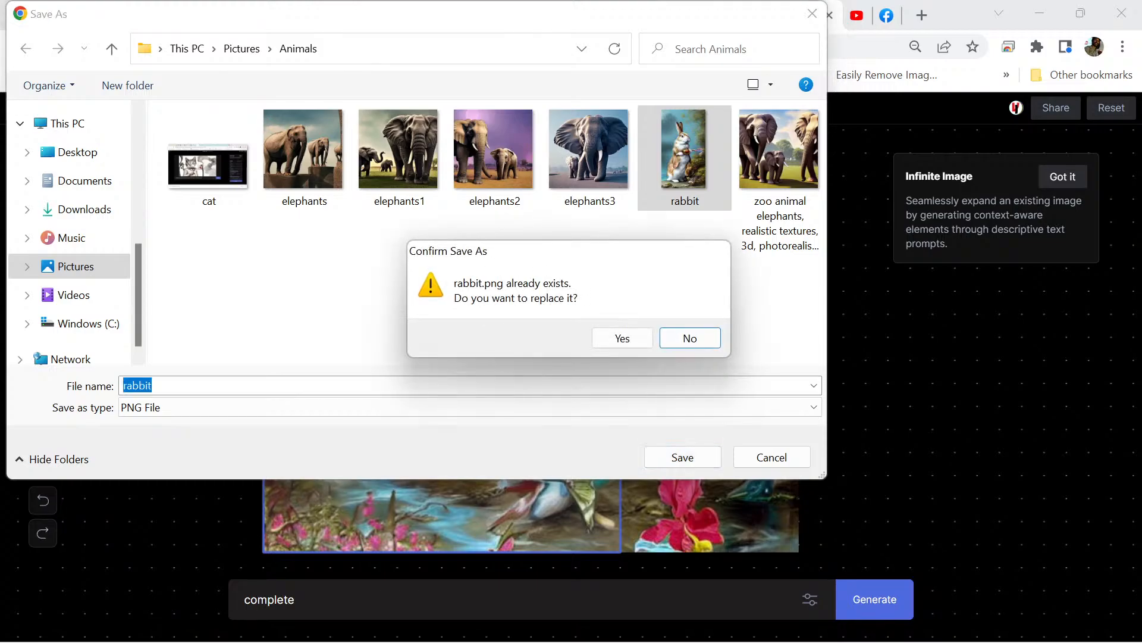
{"action": "left_click", "coordinate": [619, 337]}
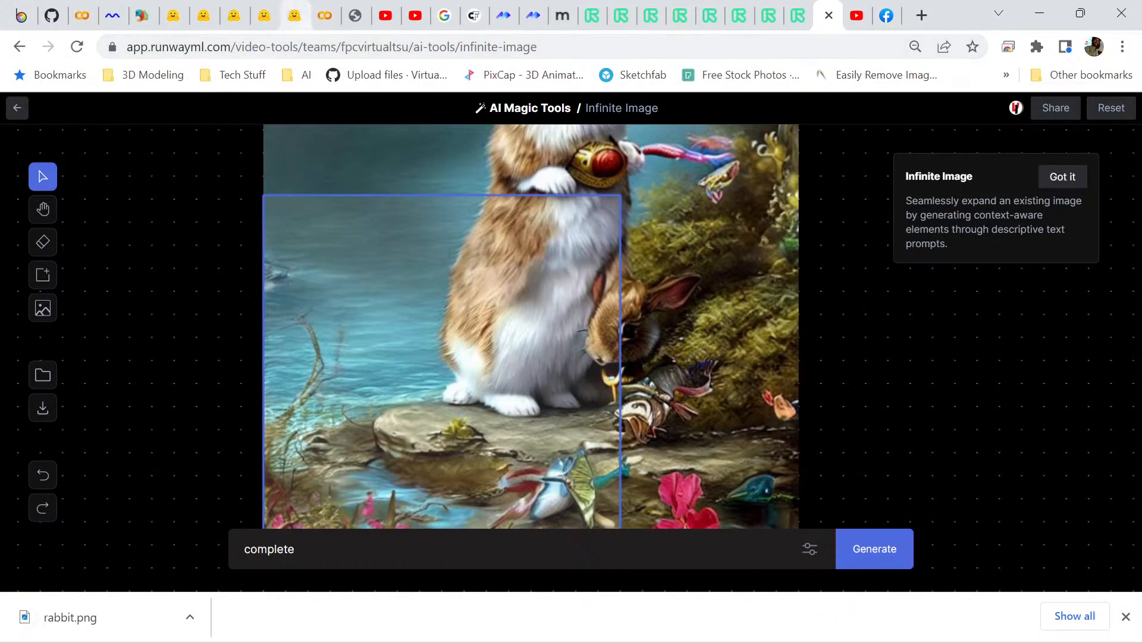
{"action": "scroll", "coordinate": [532, 326], "scroll_direction": "up", "scroll_amount": 4}
{"action": "scroll", "coordinate": [530, 326], "scroll_direction": "down", "scroll_amount": 4}
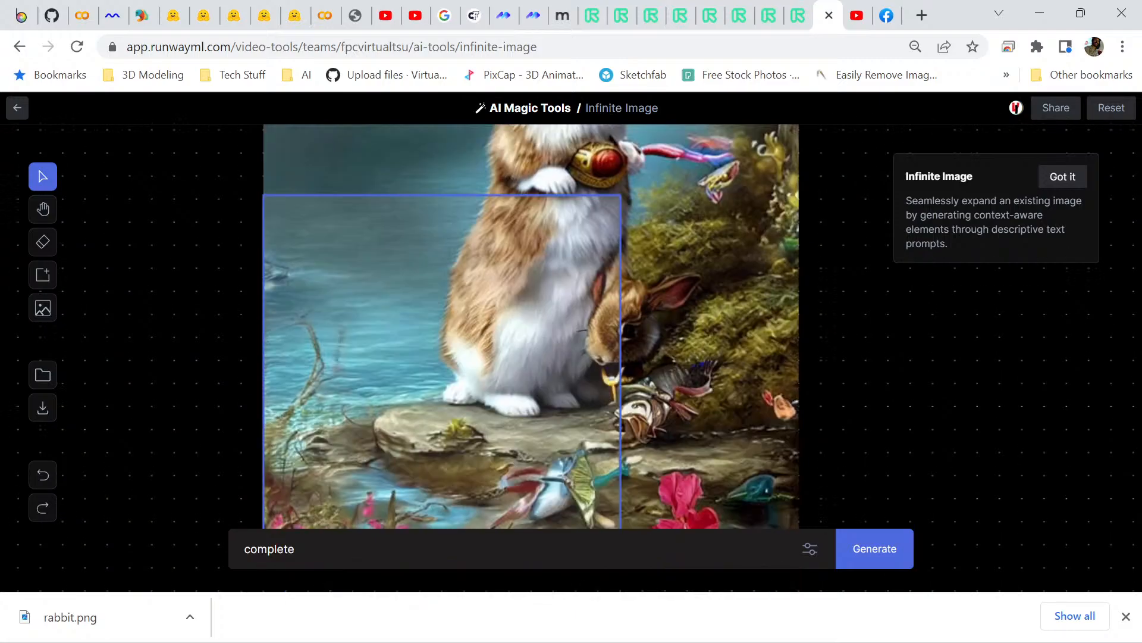
- Switch to the Finetuned Diffusion space on Hugging Face and bring its model, prompt and generation options into view
{"action": "left_click", "coordinate": [324, 15]}
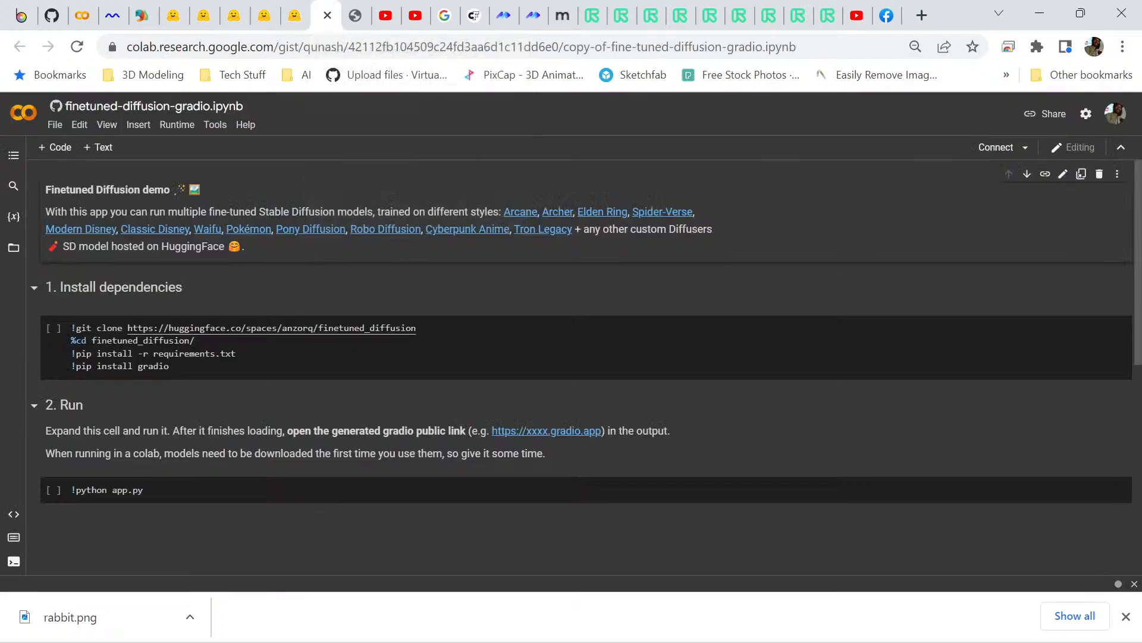
{"action": "left_click", "coordinate": [294, 15]}
{"action": "scroll", "coordinate": [571, 339], "scroll_direction": "down", "scroll_amount": 5}
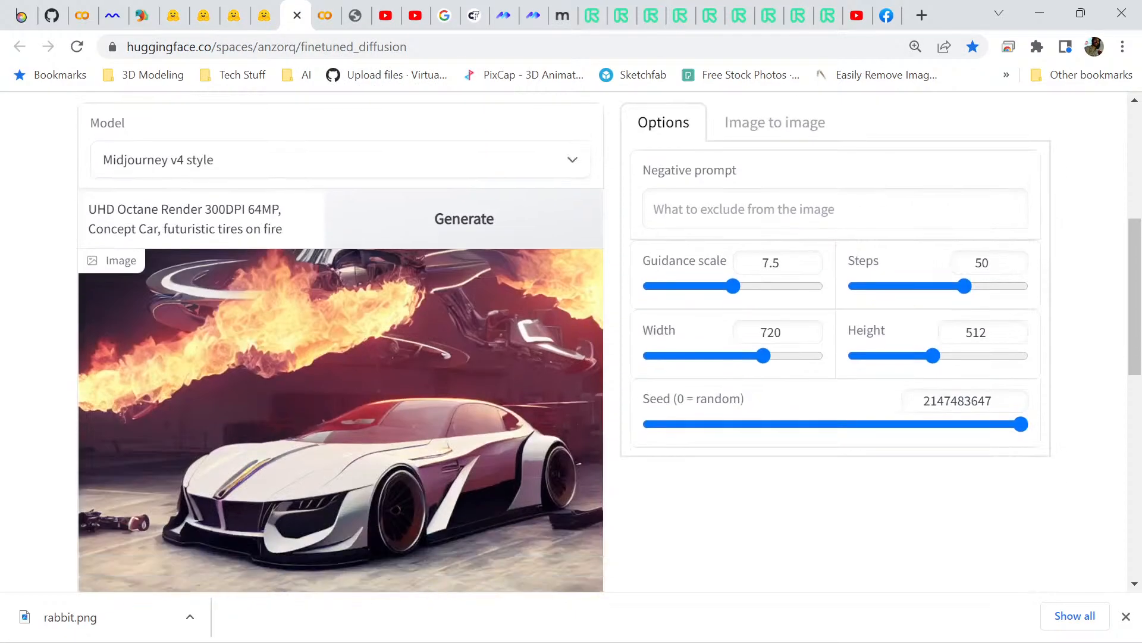
{"action": "scroll", "coordinate": [571, 339], "scroll_direction": "down", "scroll_amount": 3}
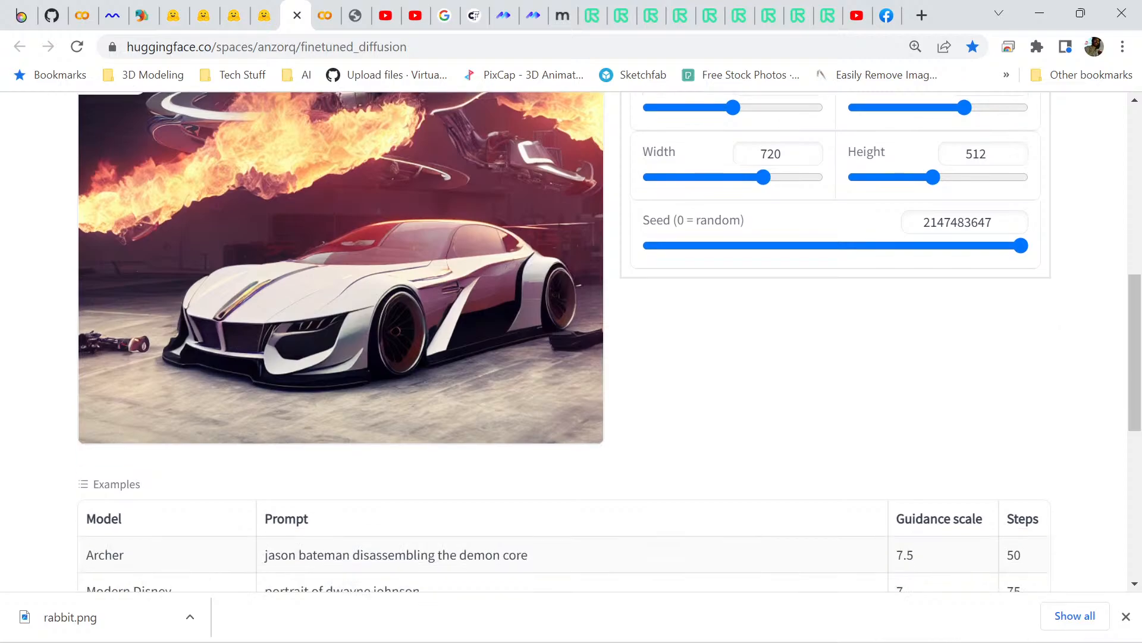
{"action": "scroll", "coordinate": [572, 339], "scroll_direction": "up", "scroll_amount": 7}
{"action": "scroll", "coordinate": [571, 340], "scroll_direction": "down", "scroll_amount": 4}
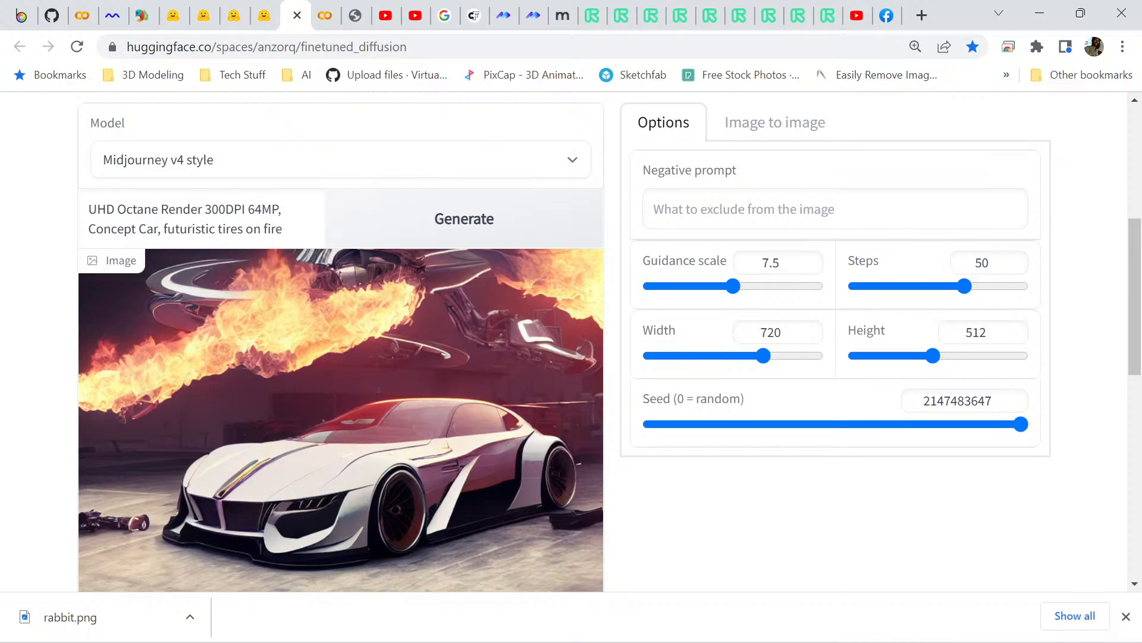
- Review the concept car prompt, highlighting "300DPI", "64MP" and "futuristic tires on fire" in turn and comparing them with the image
{"action": "key", "text": "shift+Left"}
{"action": "key", "text": "shift+Left"}
{"action": "key", "text": "shift+Left"}
{"action": "key", "text": "shift+Left"}
{"action": "key", "text": "shift+Left"}
{"action": "key", "text": "shift+Left"}
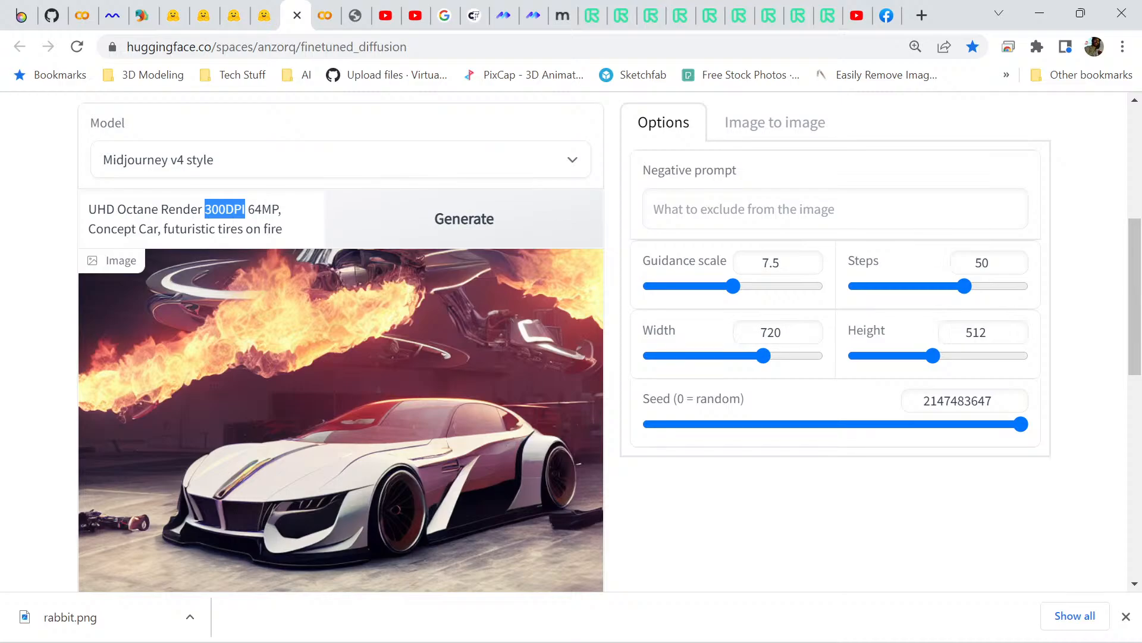
{"action": "key", "text": "Right"}
{"action": "key", "text": "Right"}
{"action": "key", "text": "shift+Right"}
{"action": "key", "text": "shift+Right"}
{"action": "key", "text": "shift+Right"}
{"action": "key", "text": "shift+Right"}
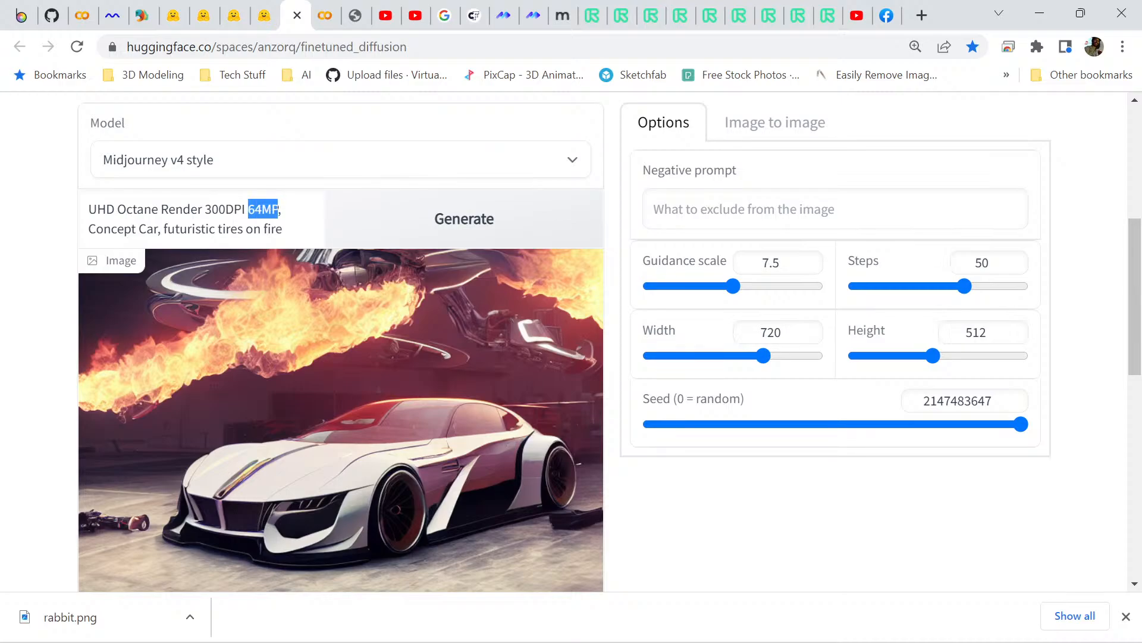
{"action": "left_click", "coordinate": [117, 209]}
{"action": "left_click_drag", "start_coordinate": [163, 229], "coordinate": [283, 229]}
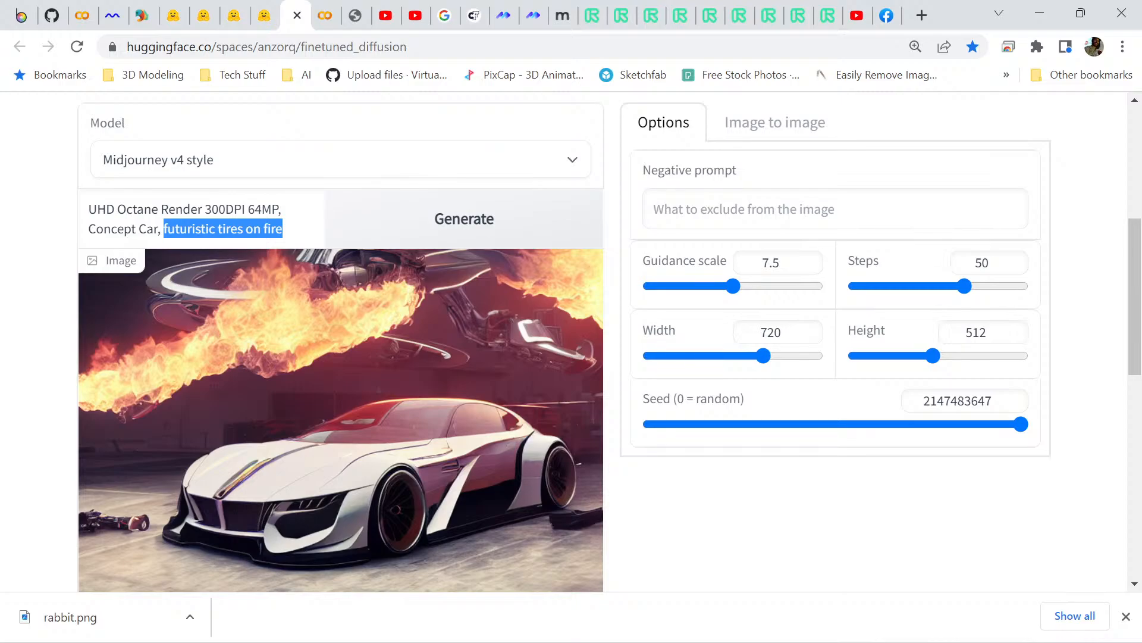
{"action": "scroll", "coordinate": [571, 342], "scroll_direction": "down", "scroll_amount": 1}
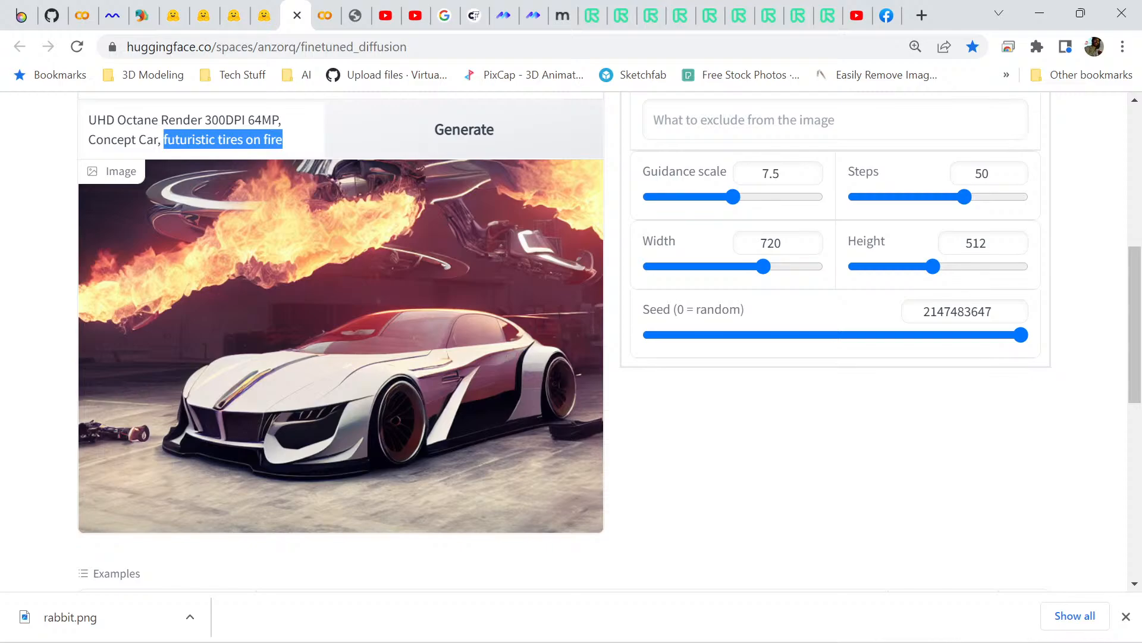
{"action": "scroll", "coordinate": [571, 342], "scroll_direction": "up", "scroll_amount": 1}
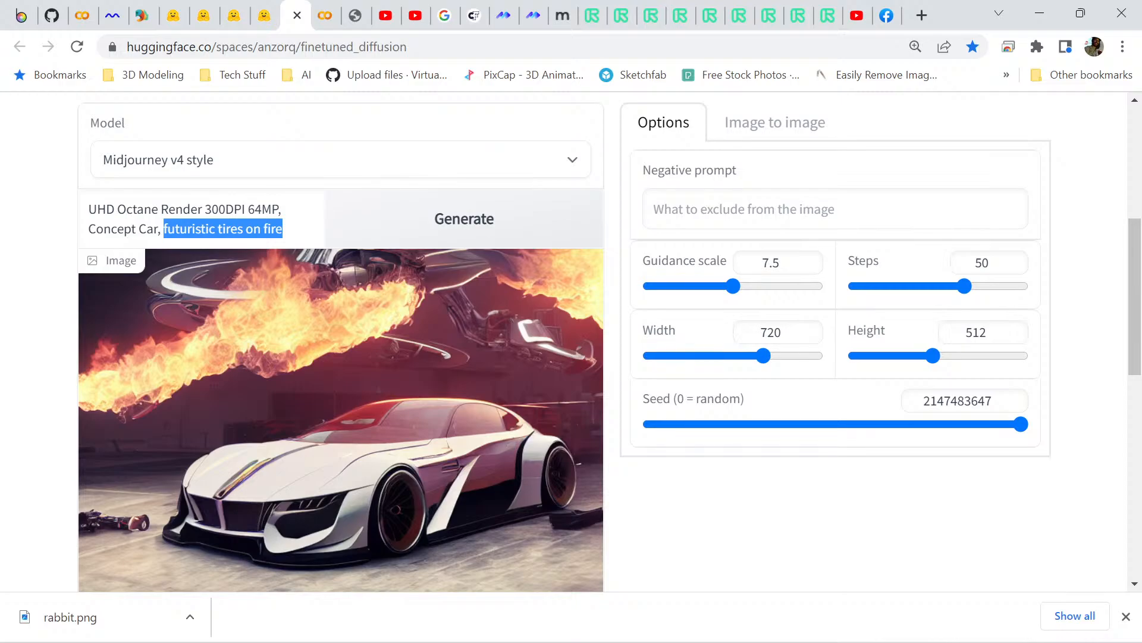
{"action": "scroll", "coordinate": [571, 342], "scroll_direction": "up", "scroll_amount": 2}
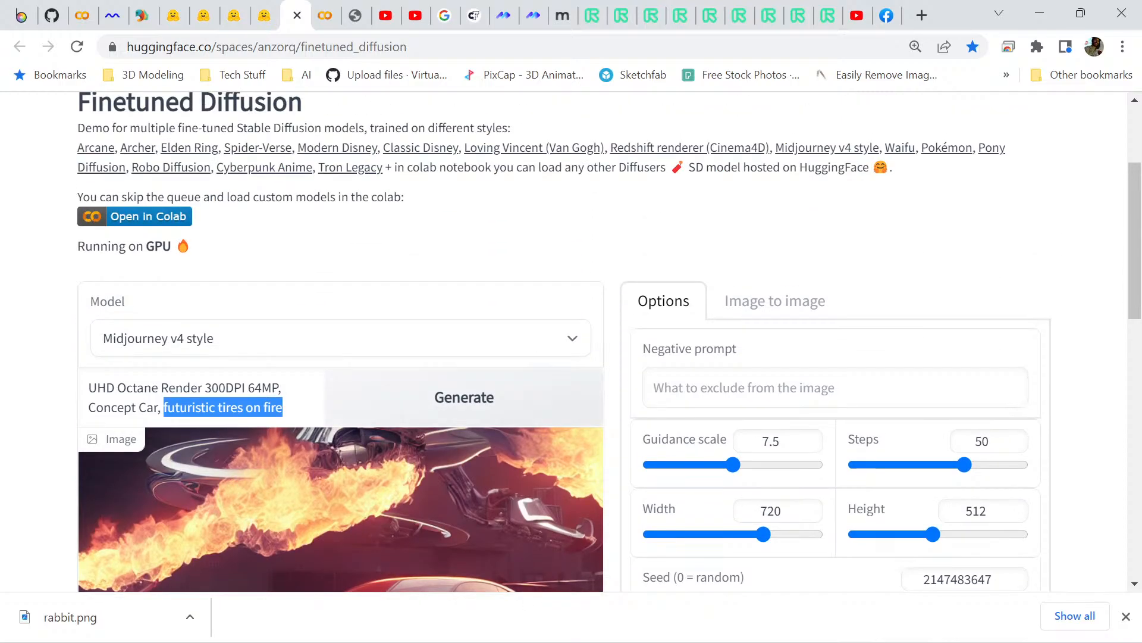
- Remove "on fire" from the end of the prompt, generate a new car image and examine it
{"action": "left_click", "coordinate": [226, 407]}
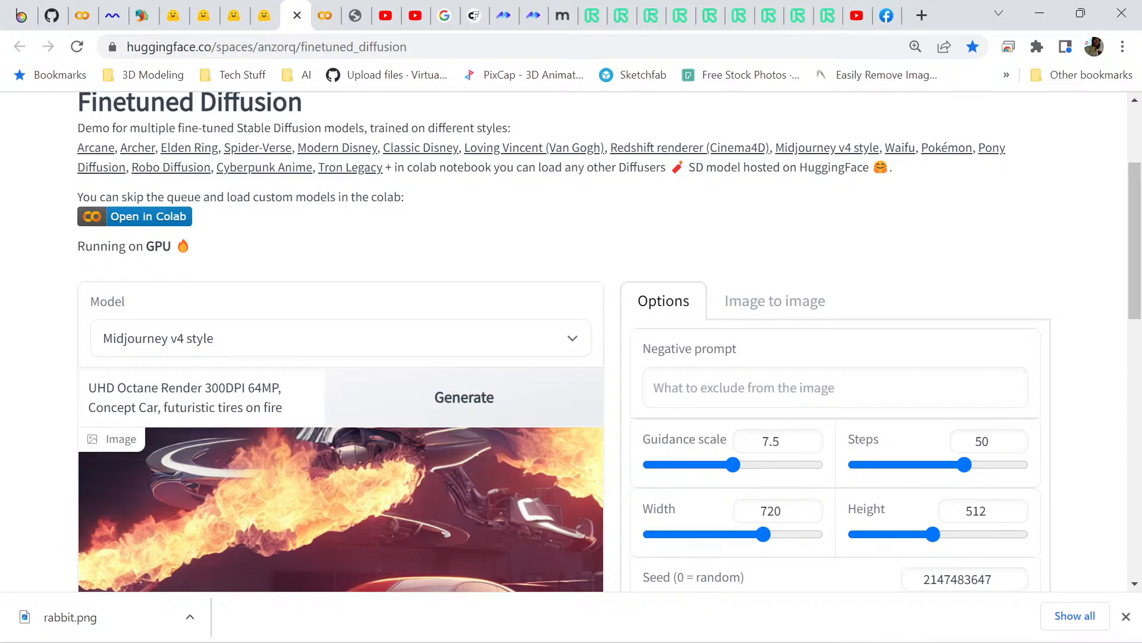
{"action": "key", "text": "ctrl+shift+Right"}
{"action": "key", "text": "ctrl+shift+Right"}
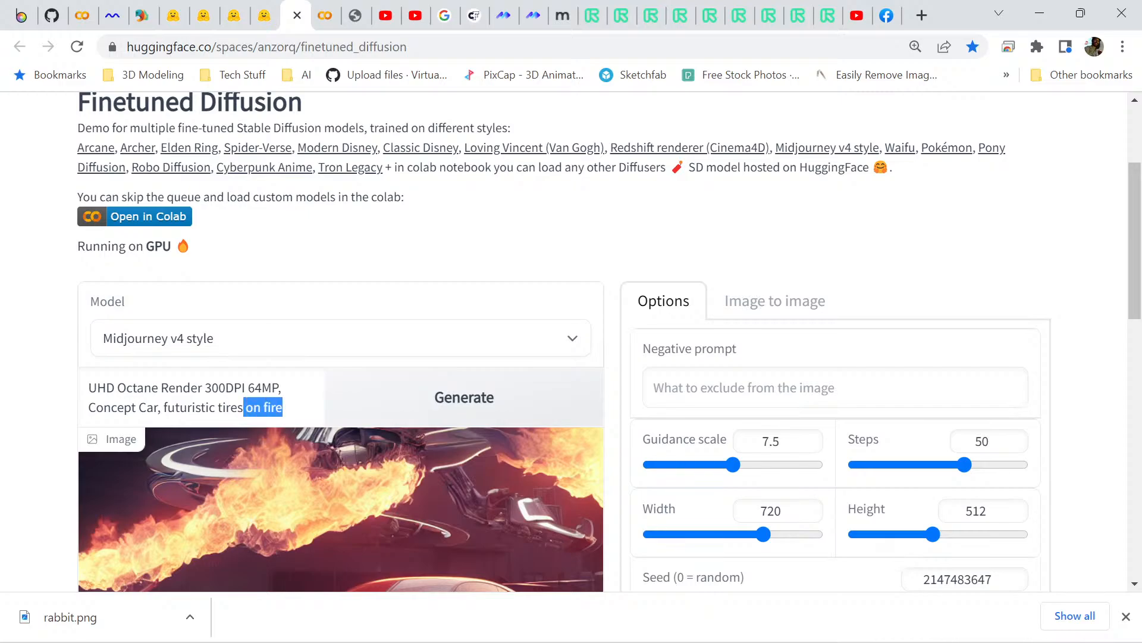
{"action": "key", "text": "BackSpace"}
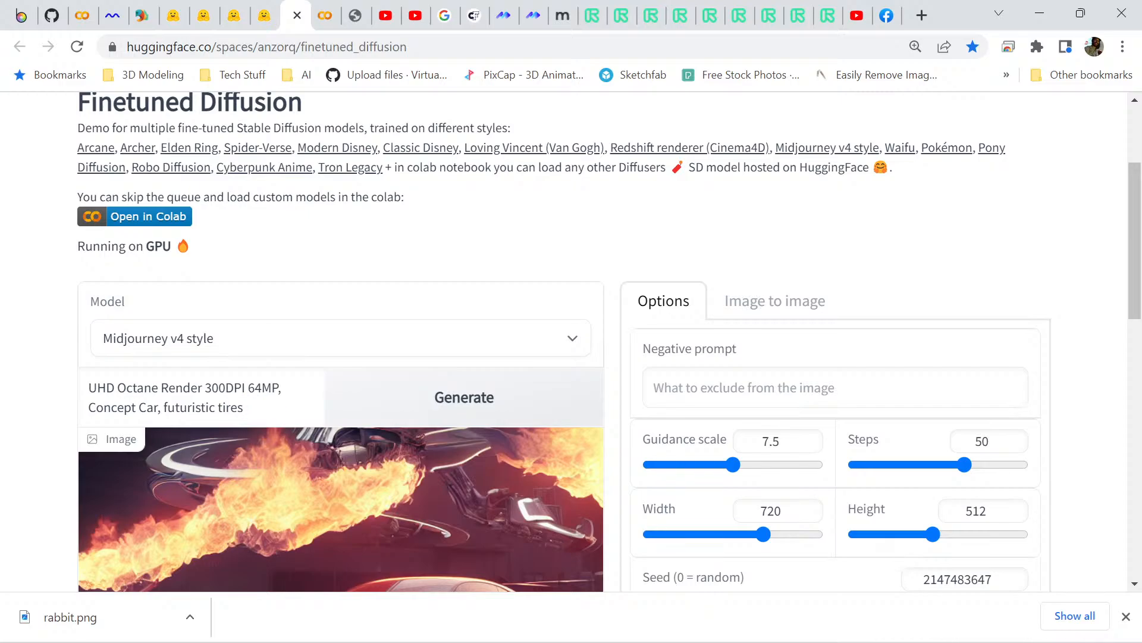
{"action": "scroll", "coordinate": [571, 340], "scroll_direction": "down", "scroll_amount": 3}
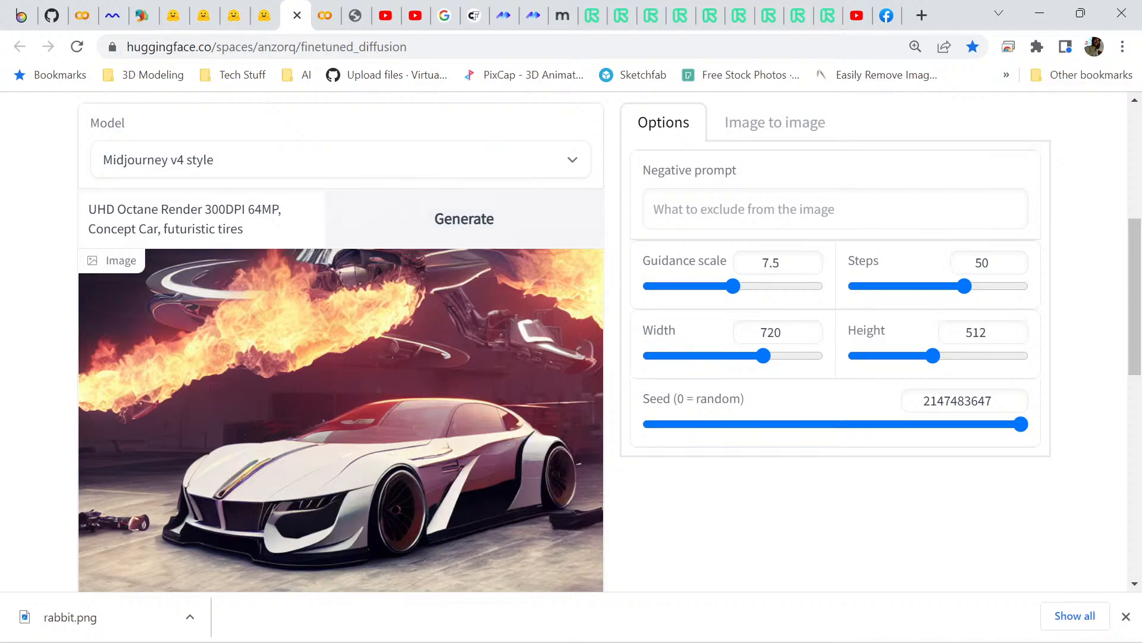
{"action": "key", "text": "Return"}
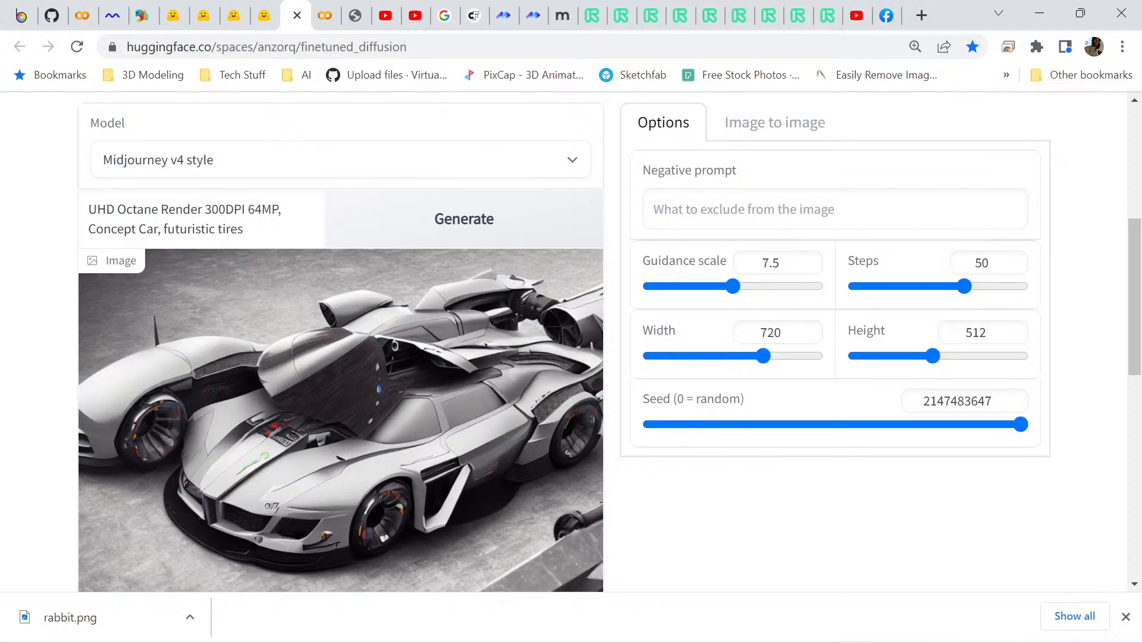
{"action": "scroll", "coordinate": [571, 340], "scroll_direction": "down", "scroll_amount": 2}
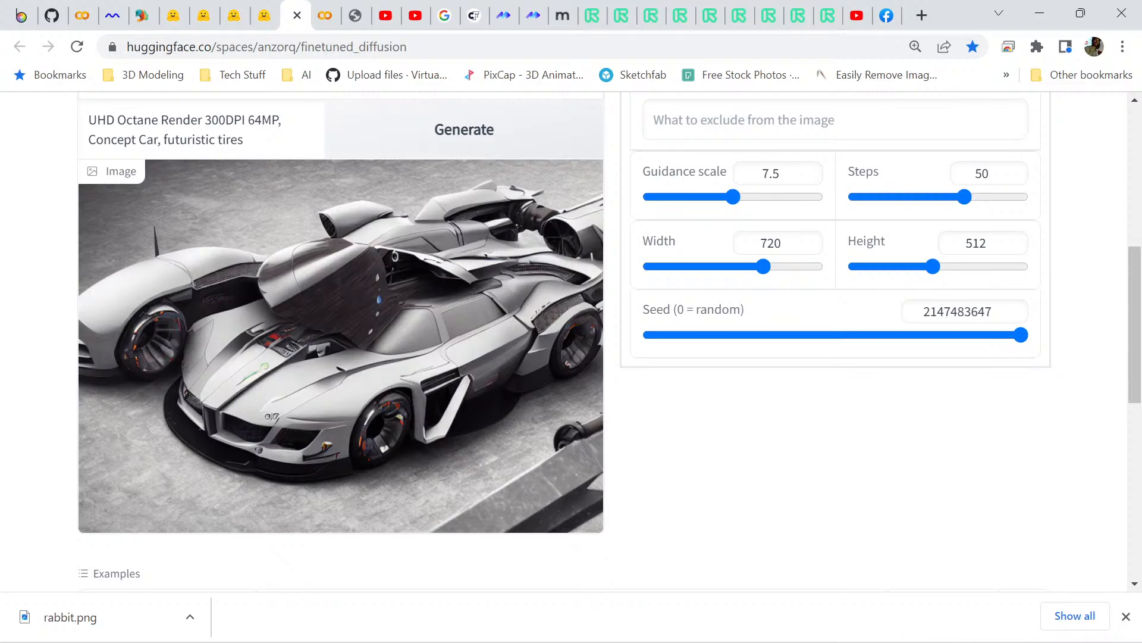
{"action": "scroll", "coordinate": [571, 342], "scroll_direction": "up", "scroll_amount": 2}
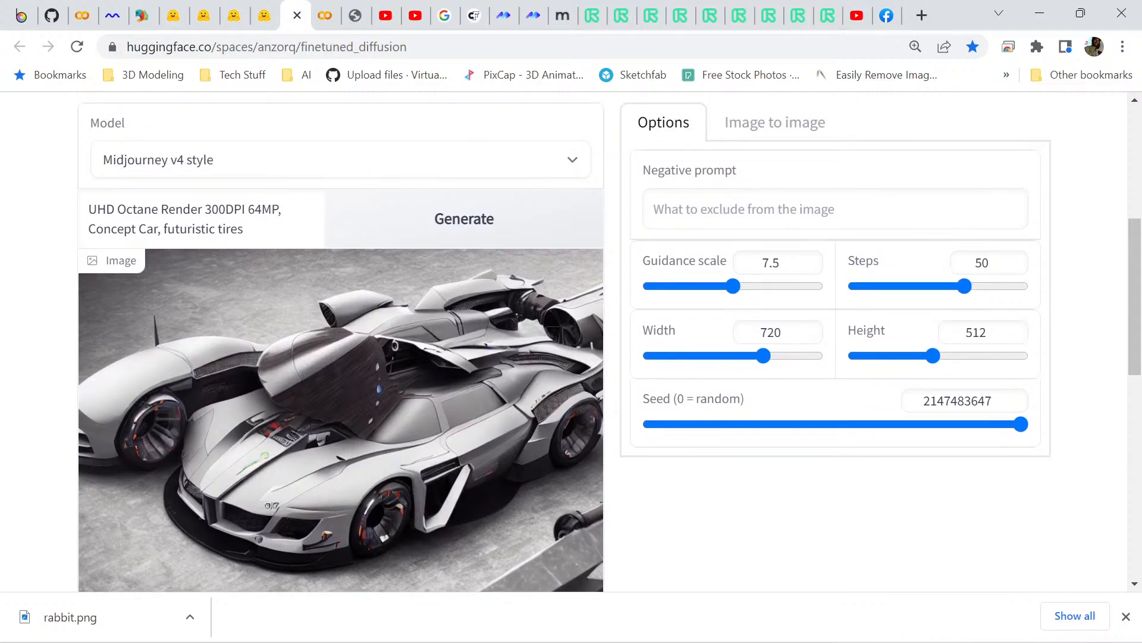
- Reduce the image width to 672 and generate the concept car image again with the same prompt
{"action": "scroll", "coordinate": [572, 343], "scroll_direction": "down", "scroll_amount": 2}
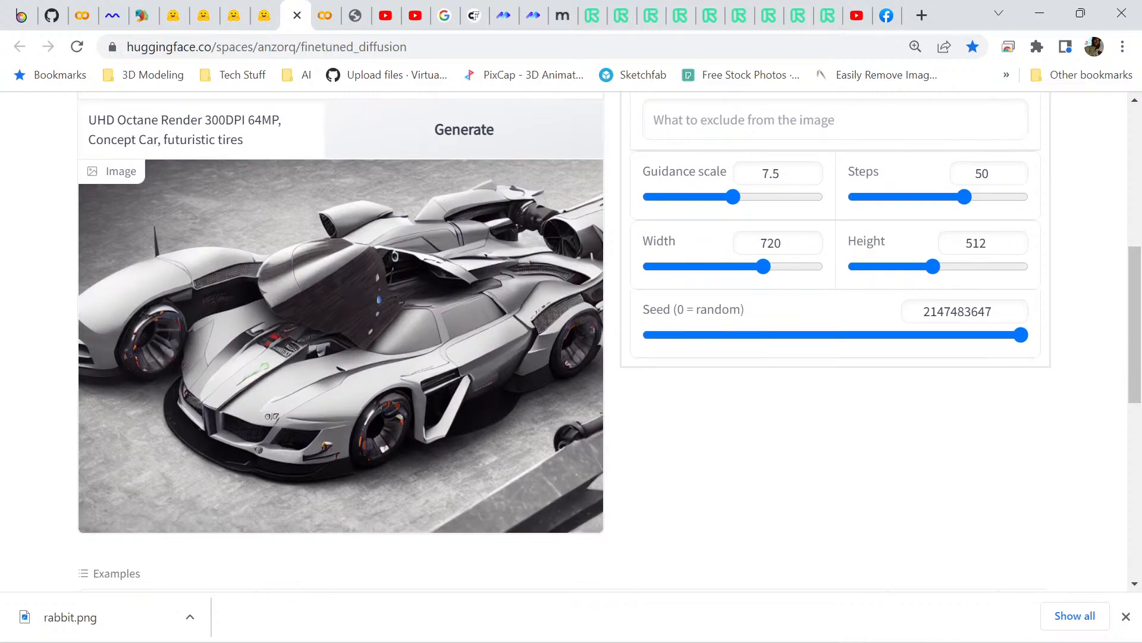
{"action": "key", "text": "Left"}
{"action": "key", "text": "Left"}
{"action": "key", "text": "Left"}
{"action": "key", "text": "Left"}
{"action": "key", "text": "Left"}
{"action": "key", "text": "Left"}
{"action": "key", "text": "Left"}
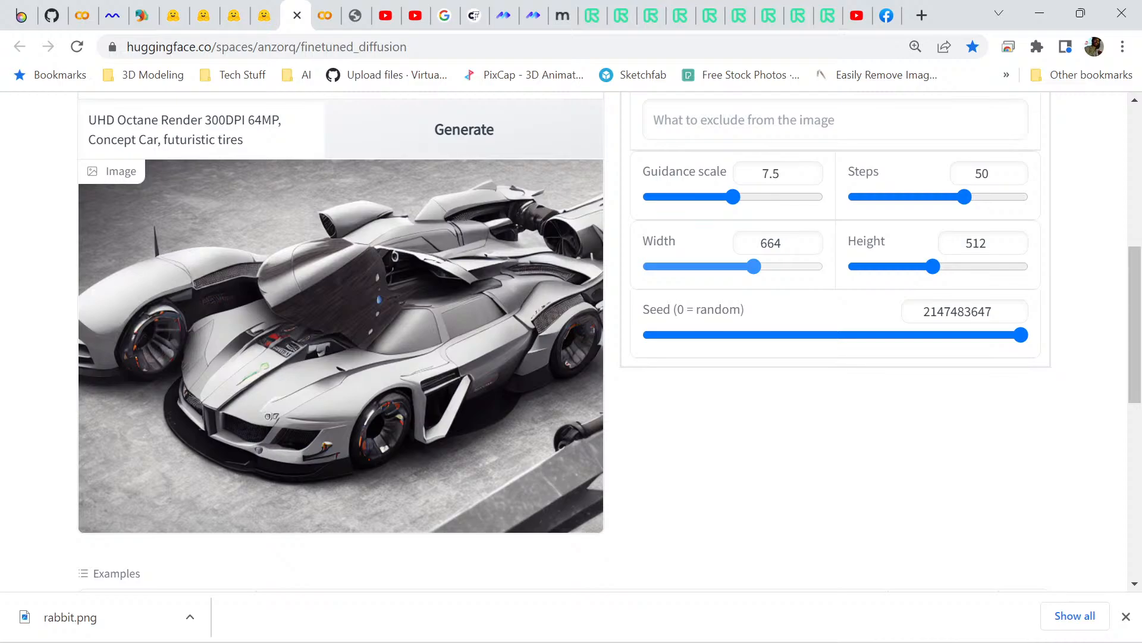
{"action": "key", "text": "Right"}
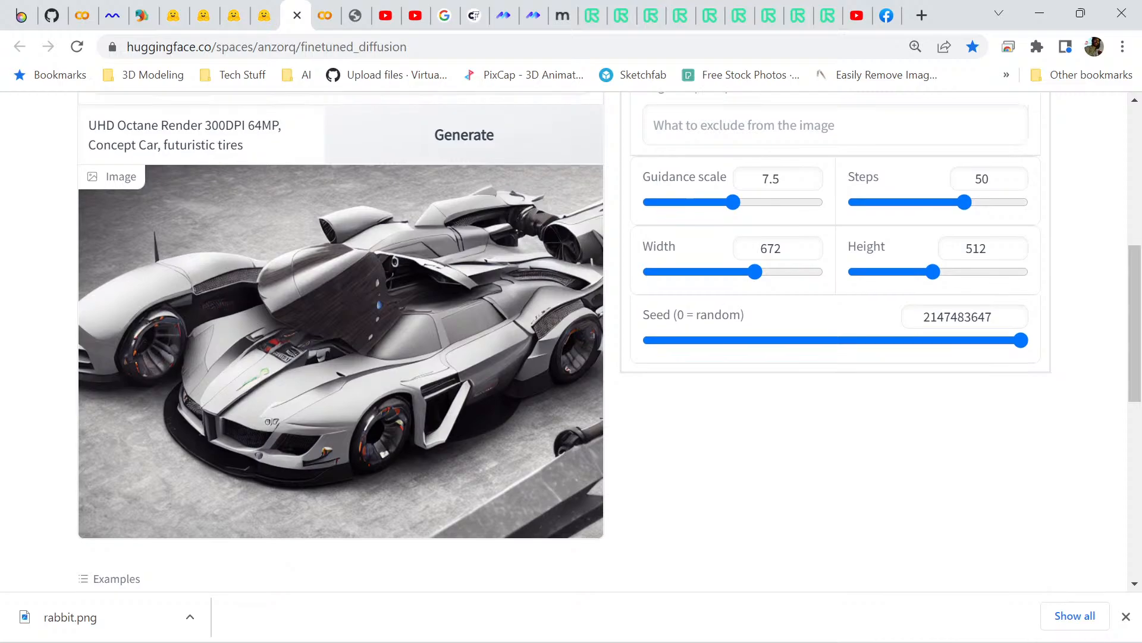
{"action": "scroll", "coordinate": [571, 342], "scroll_direction": "up", "scroll_amount": 5}
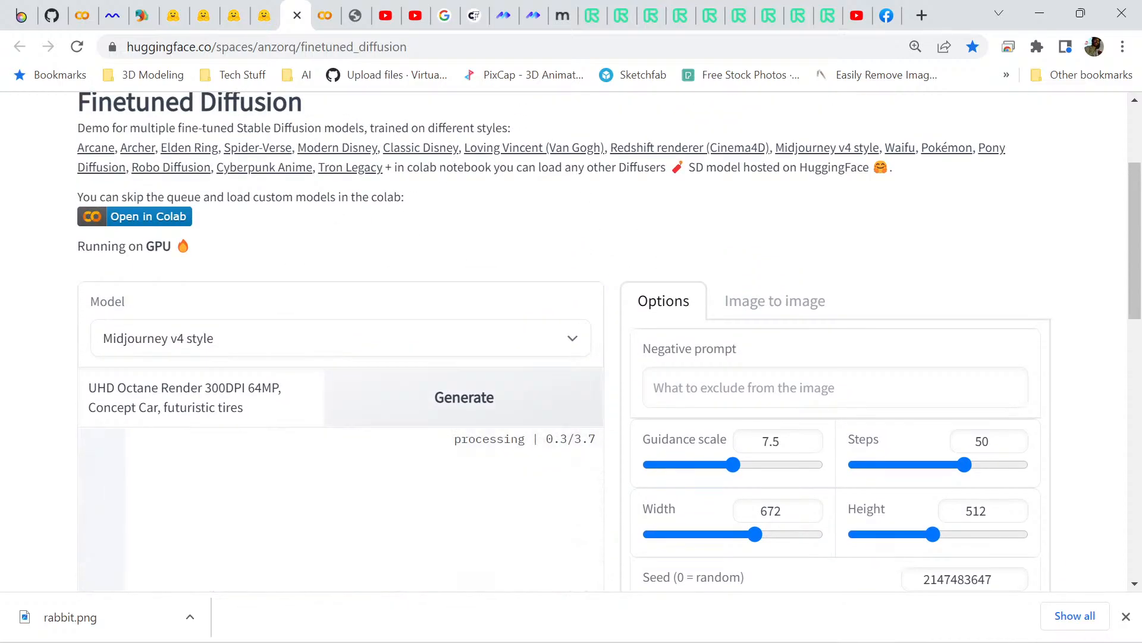
- Examine the new car image and highlight "UHD Octane Render 300DPI 64MP" in the prompt for comparison
{"action": "scroll", "coordinate": [571, 342], "scroll_direction": "down", "scroll_amount": 5}
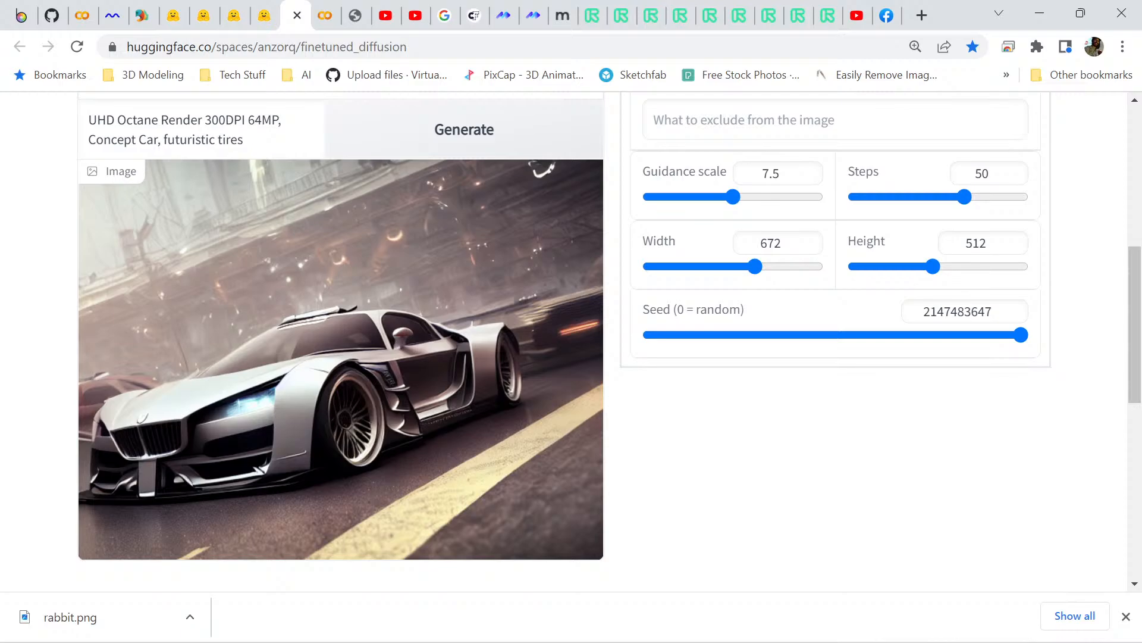
{"action": "left_click_drag", "start_coordinate": [88, 120], "coordinate": [278, 121]}
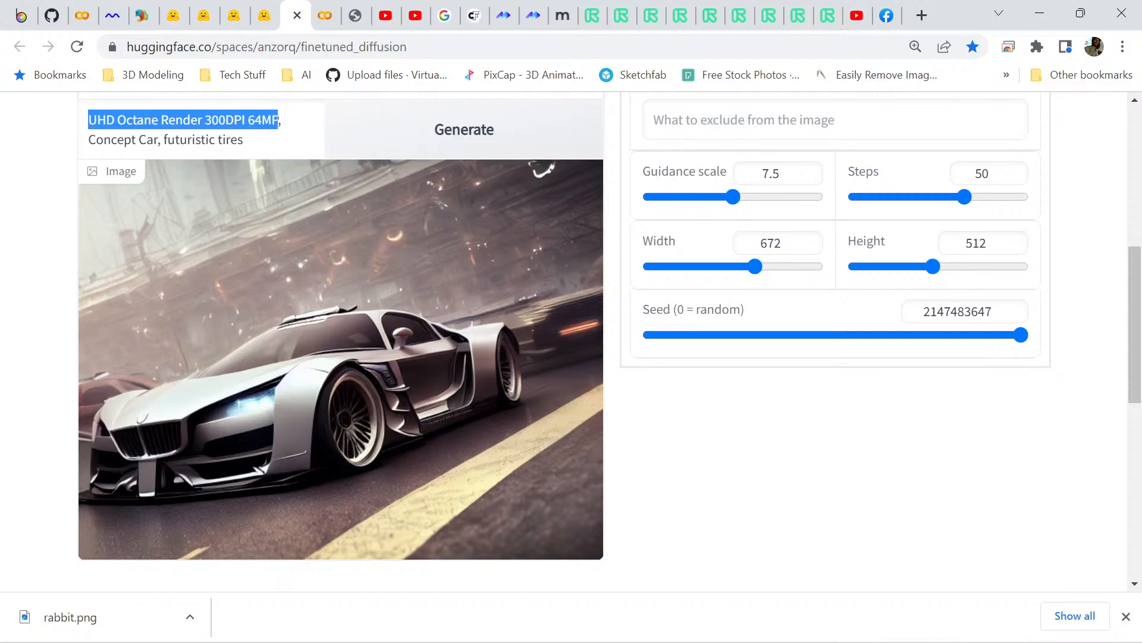
{"action": "left_click", "coordinate": [495, 253]}
- Save the generated car image as a PNG named Hotrod41 in the AI Hotrods folder under Pictures
{"action": "right_click", "coordinate": [496, 252]}
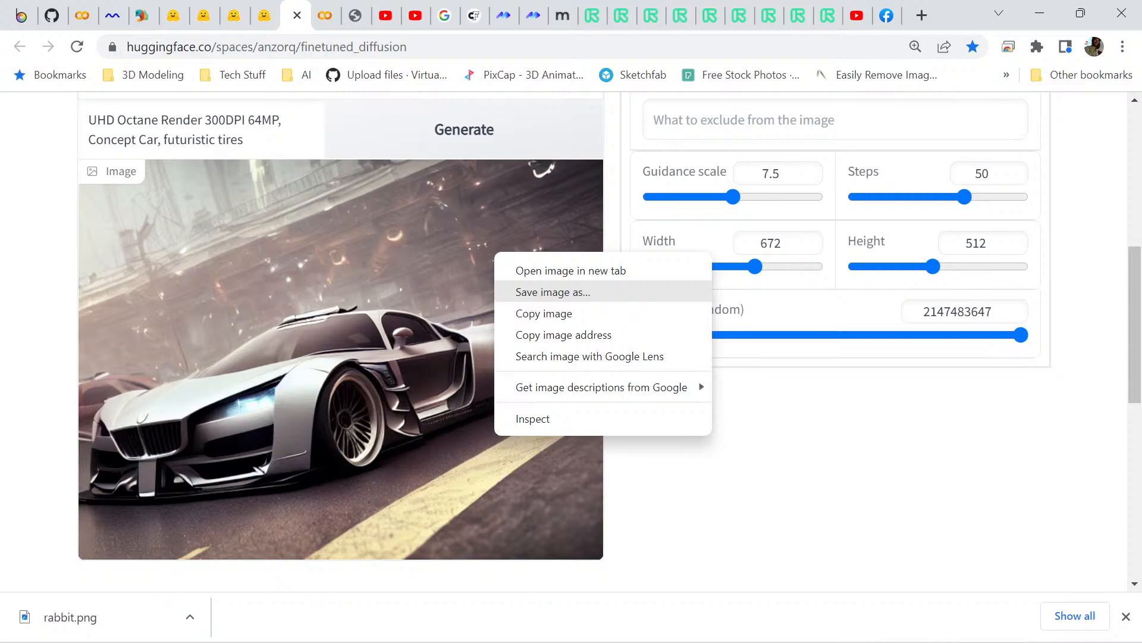
{"action": "left_click", "coordinate": [552, 292]}
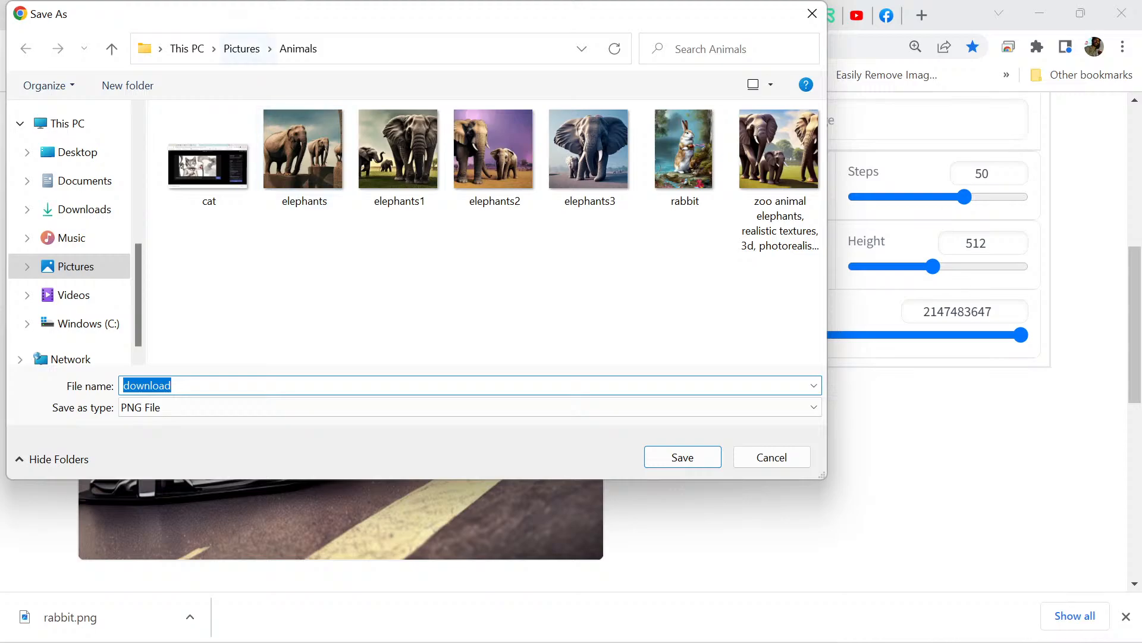
{"action": "left_click", "coordinate": [242, 48]}
{"action": "double_click", "coordinate": [208, 150]}
{"action": "scroll", "coordinate": [479, 232], "scroll_direction": "down", "scroll_amount": 10}
{"action": "left_click", "coordinate": [533, 297]}
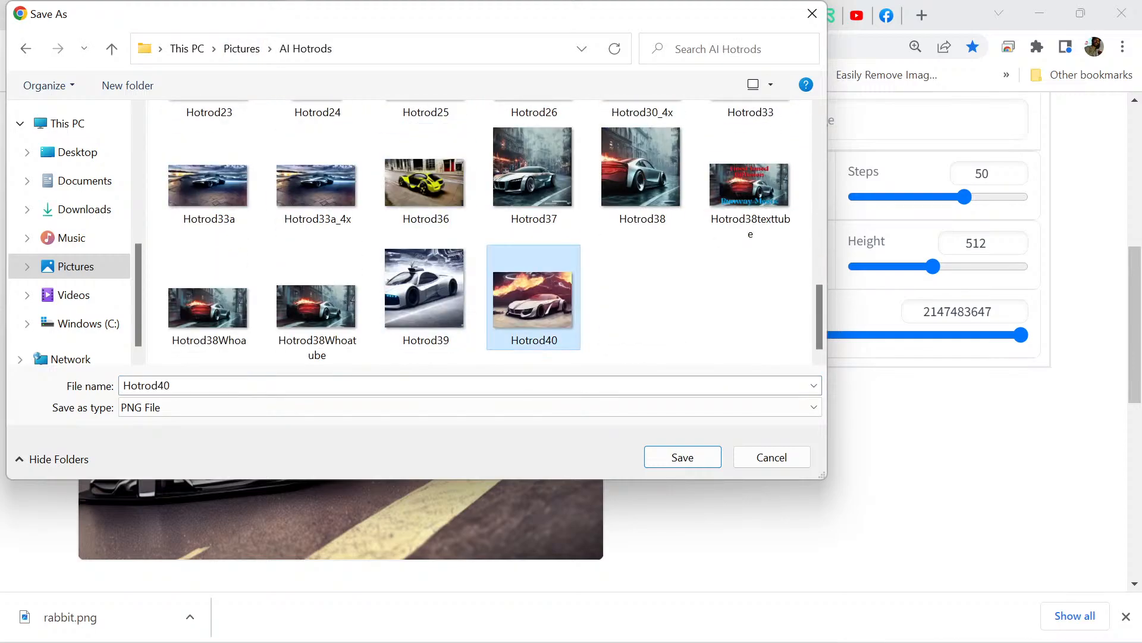
{"action": "left_click", "coordinate": [171, 385]}
{"action": "key", "text": "shift+Left"}
{"action": "type", "text": "1"}
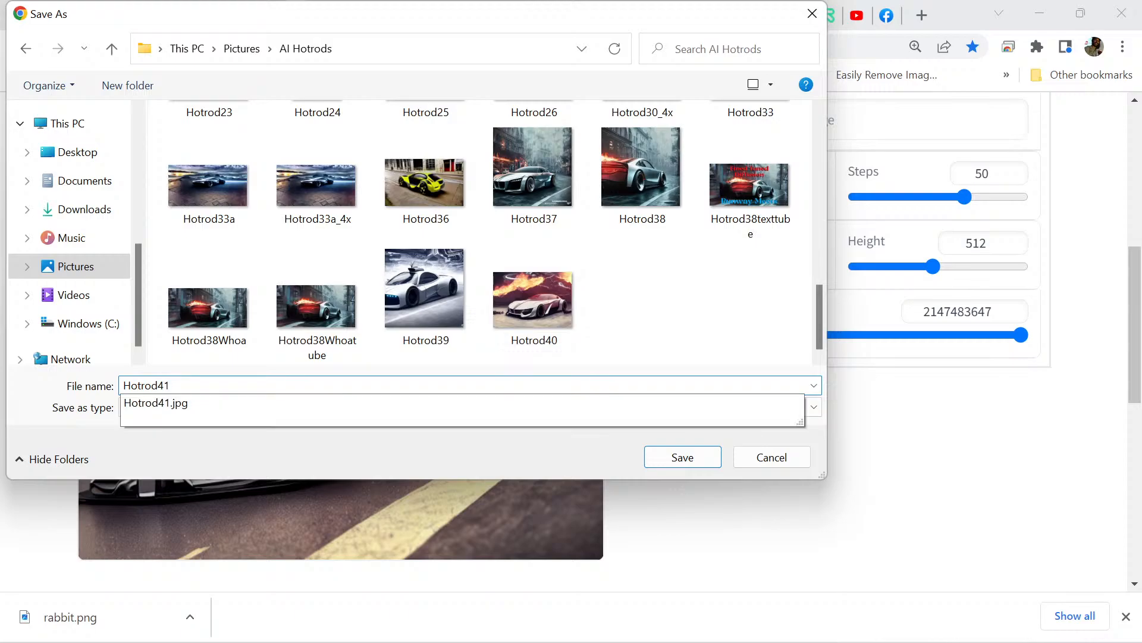
{"action": "key", "text": "Escape"}
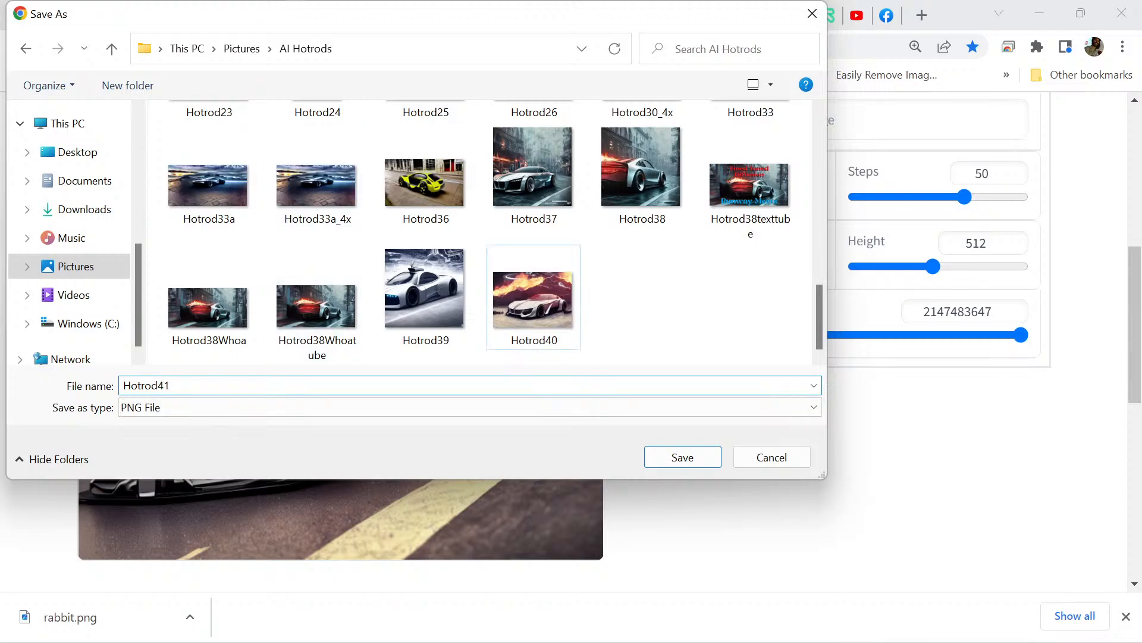
{"action": "key", "text": "Return"}
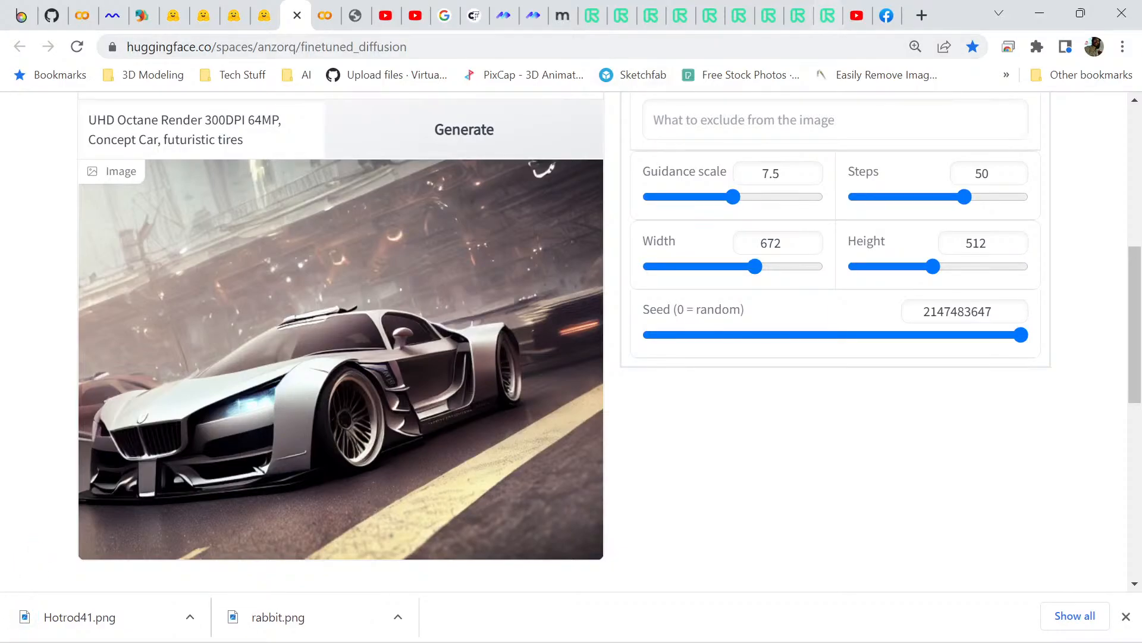
- Switch to Runway's Infinite Image page and reset the canvas to clear the rabbit picture
{"action": "left_click", "coordinate": [829, 15]}
{"action": "scroll", "coordinate": [530, 326], "scroll_direction": "up", "scroll_amount": 3}
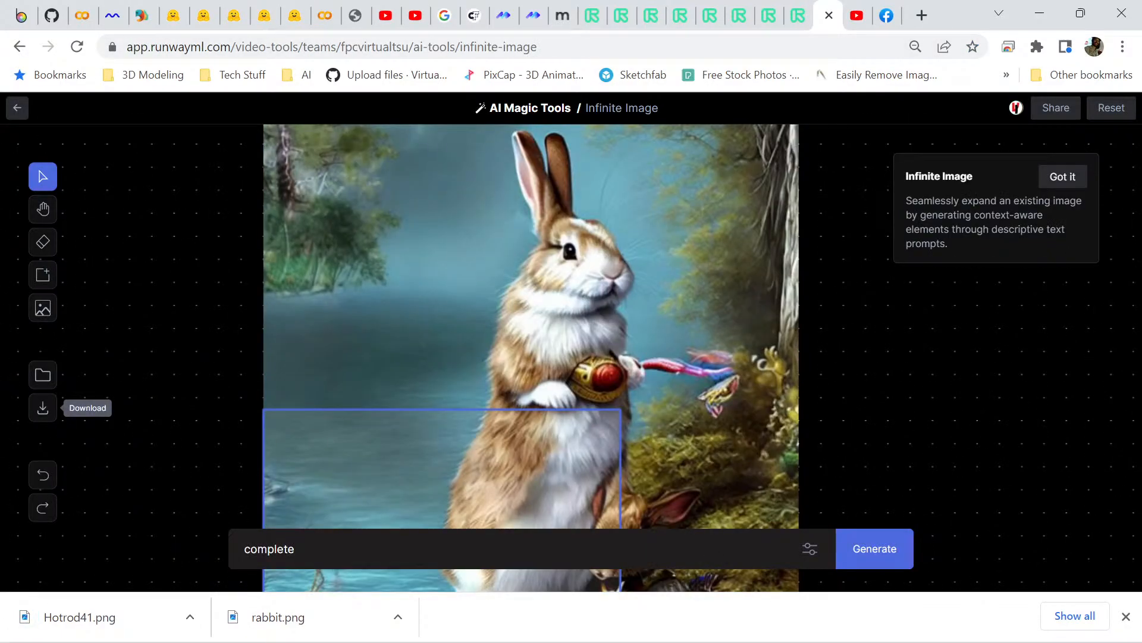
{"action": "scroll", "coordinate": [529, 326], "scroll_direction": "down", "scroll_amount": 2}
{"action": "left_click", "coordinate": [1112, 108]}
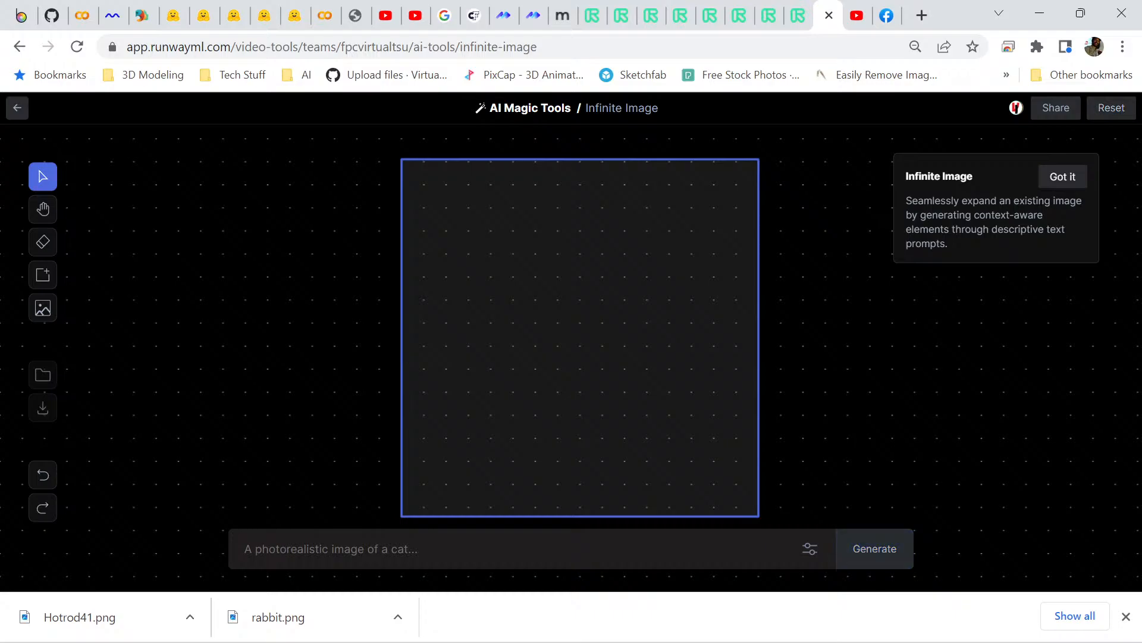
- Import the newly saved silver car image Hotrod41 from the AI Hotrods folder onto the empty canvas
{"action": "left_click", "coordinate": [43, 307]}
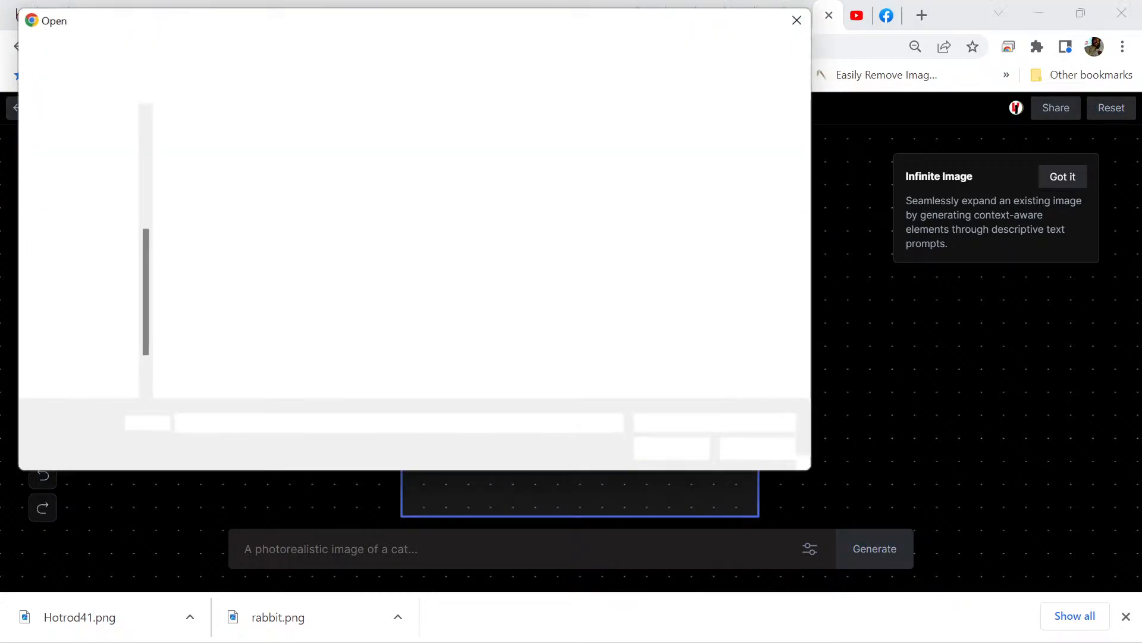
{"action": "left_click", "coordinate": [242, 48]}
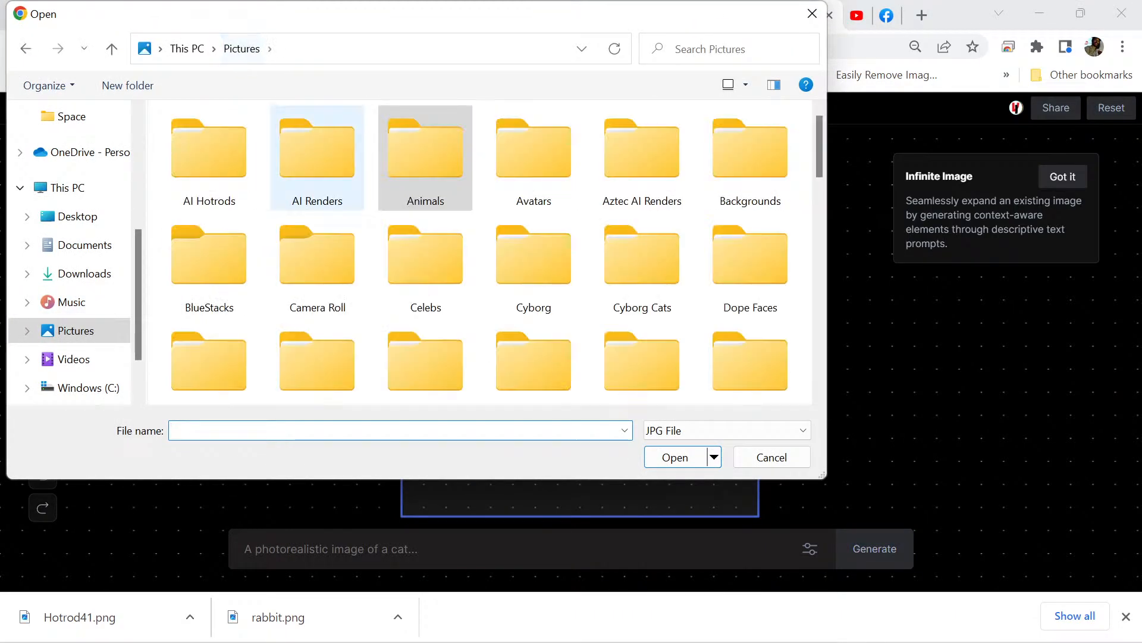
{"action": "double_click", "coordinate": [208, 156]}
{"action": "scroll", "coordinate": [534, 351], "scroll_direction": "down", "scroll_amount": 3}
{"action": "scroll", "coordinate": [534, 351], "scroll_direction": "down", "scroll_amount": 15}
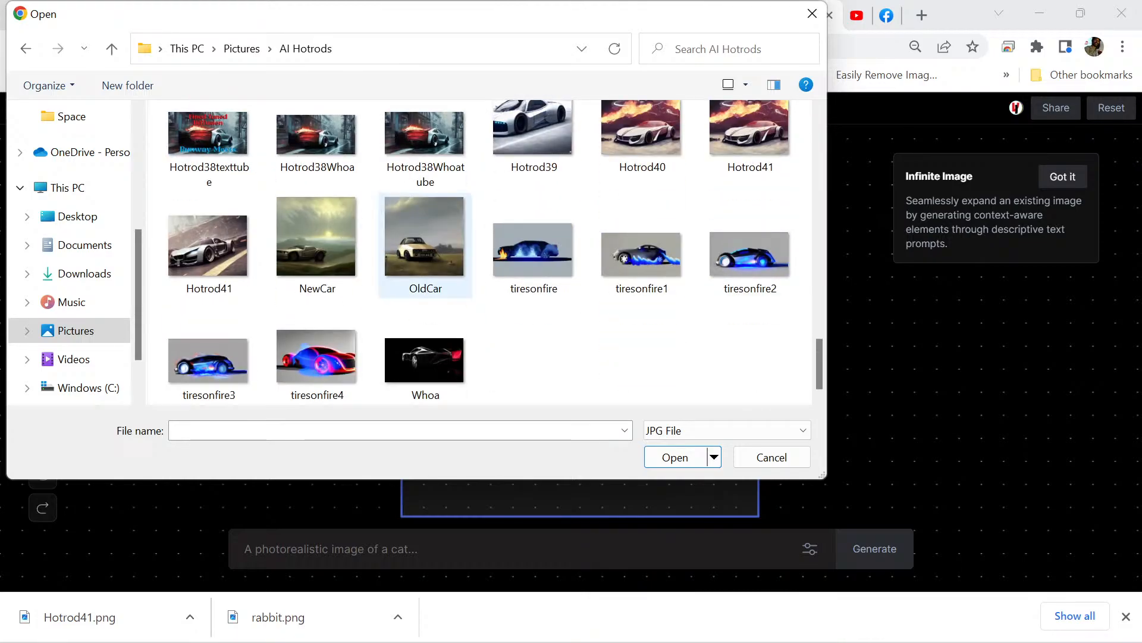
{"action": "left_click", "coordinate": [209, 245]}
{"action": "key", "text": "Return"}
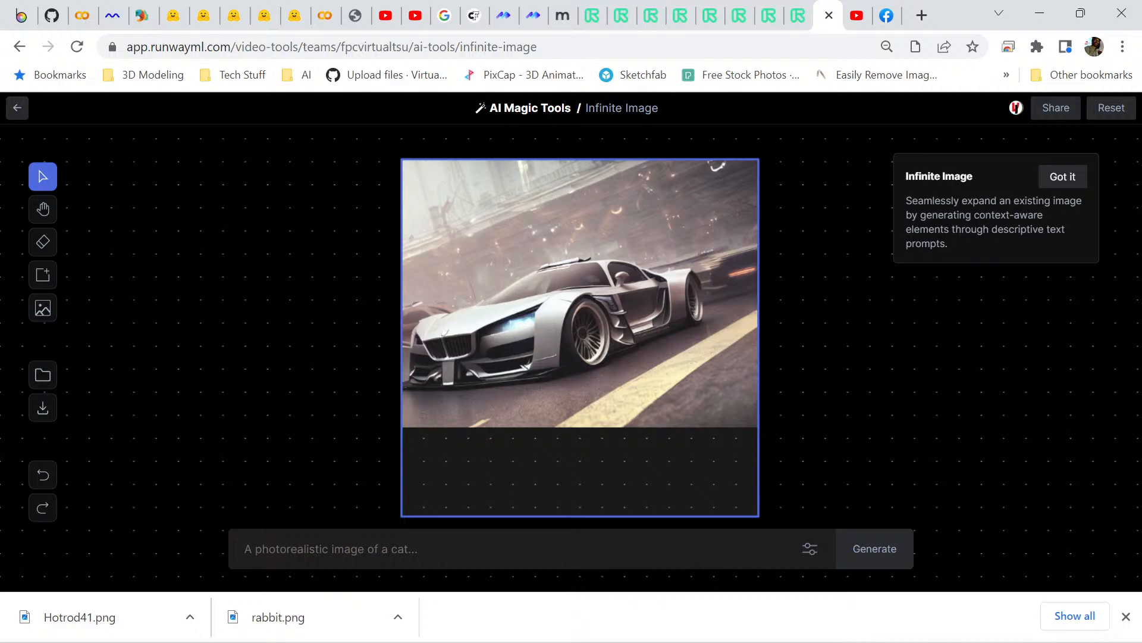
- Generate the empty area below the car image with the prompt "complete street"
{"action": "type", "text": "qomplete street"}
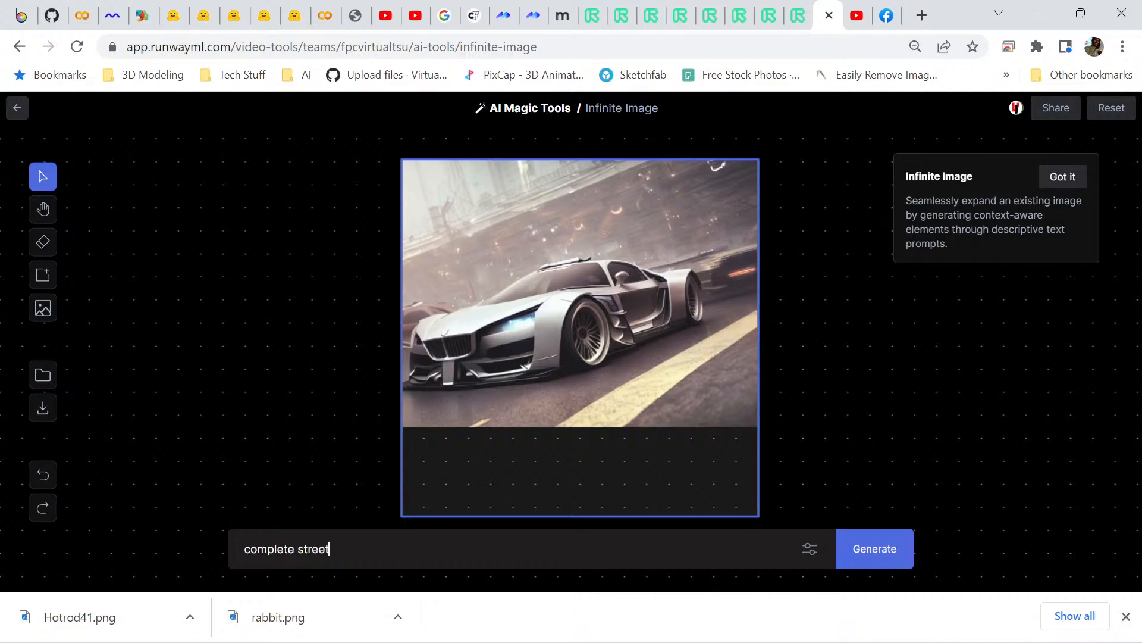
{"action": "key", "text": "Return"}
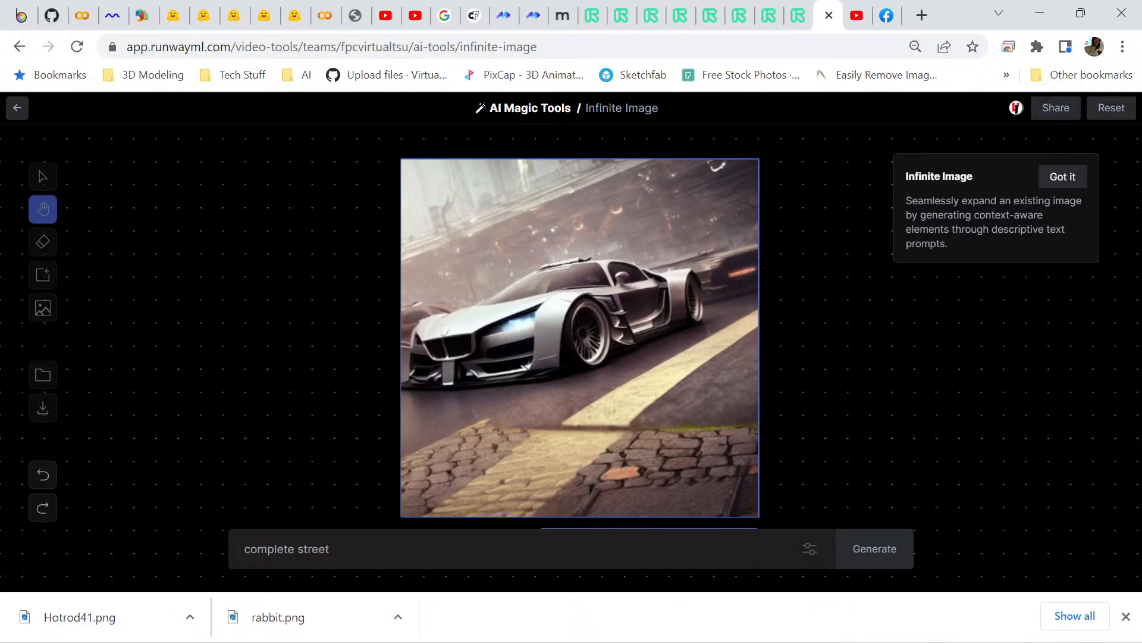
- Look through the four generated street extensions below the car and reject them all
{"action": "key", "text": "Right"}
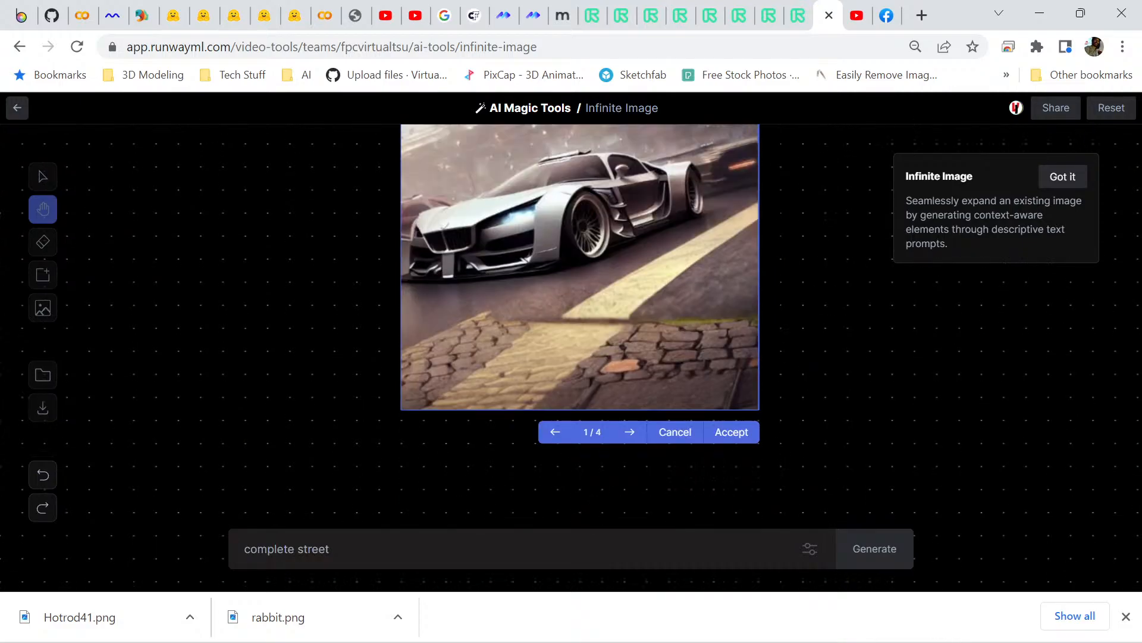
{"action": "key", "text": "Right"}
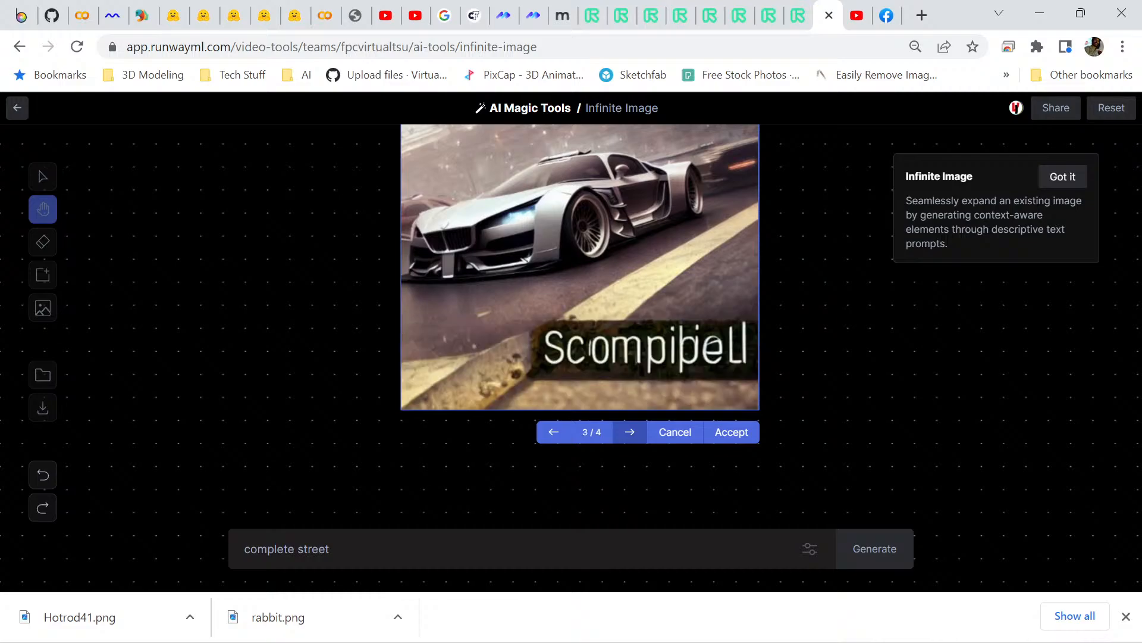
{"action": "key", "text": "Right"}
{"action": "key", "text": "Right"}
{"action": "key", "text": "Right"}
{"action": "key", "text": "Right"}
{"action": "key", "text": "Right"}
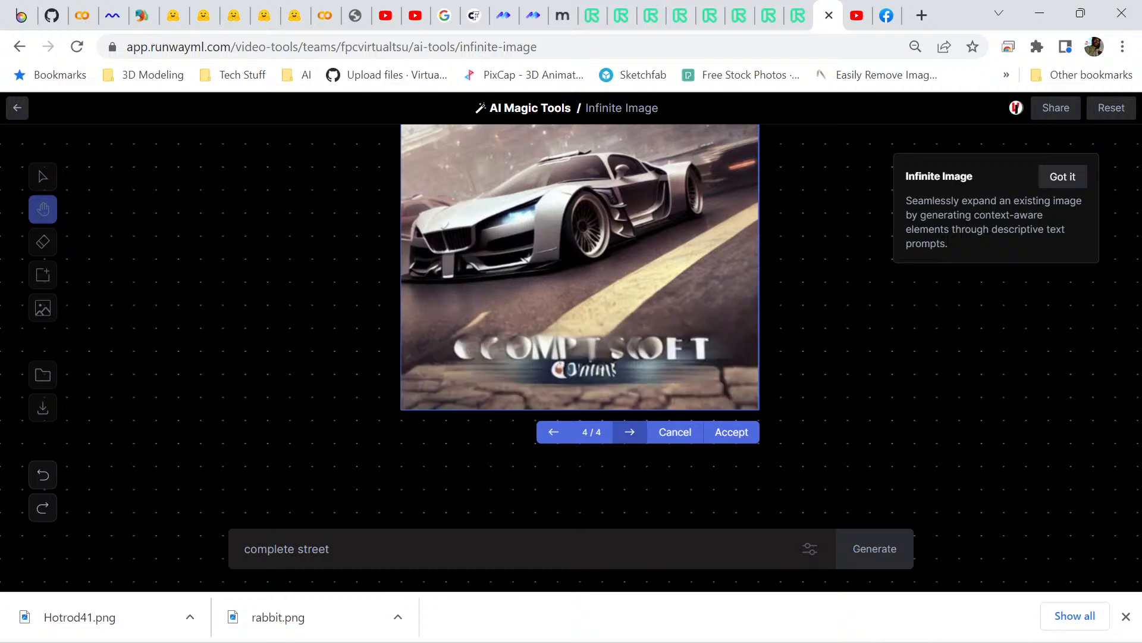
{"action": "key", "text": "Right"}
{"action": "key", "text": "Right"}
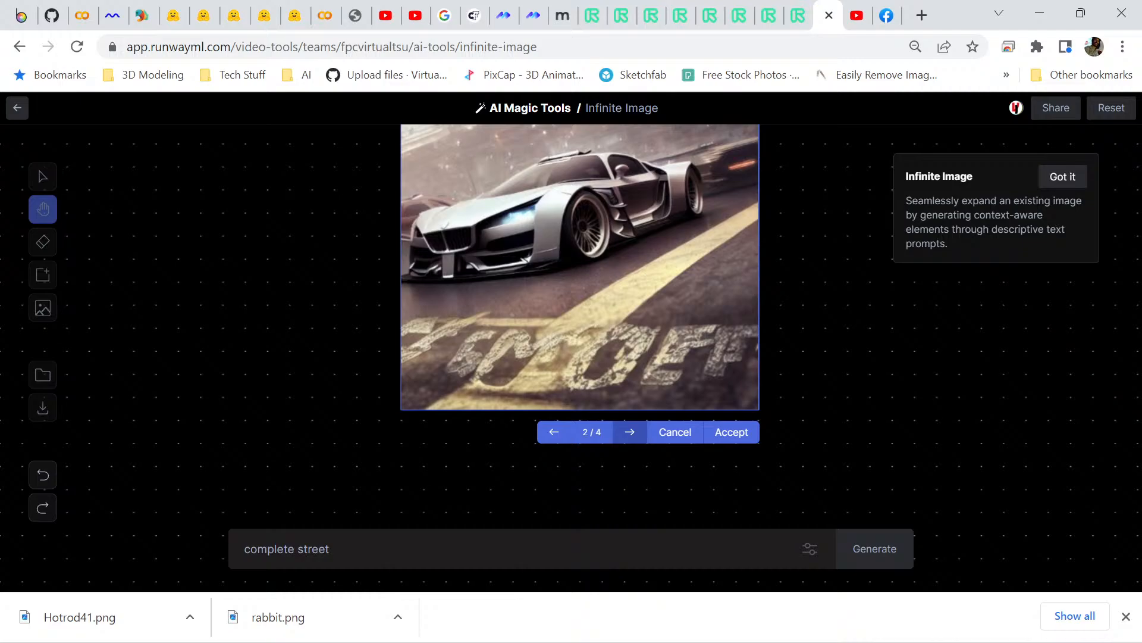
{"action": "left_click", "coordinate": [675, 432]}
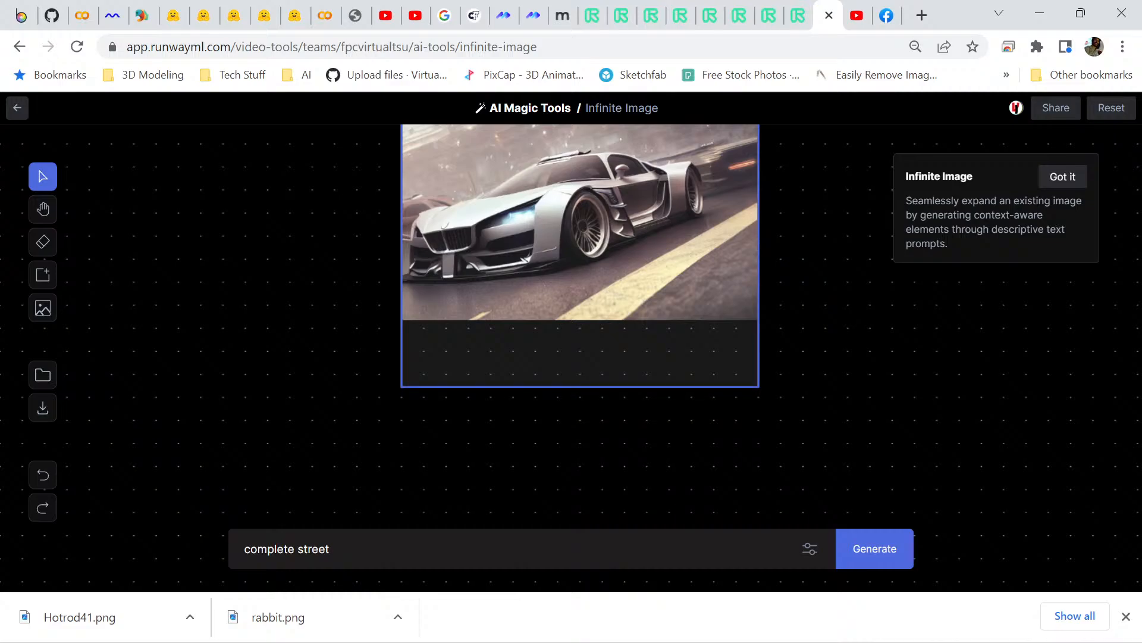
- With the frame raised slightly over the image, regenerate the street below the car and look through all the variants
{"action": "key", "text": "Return"}
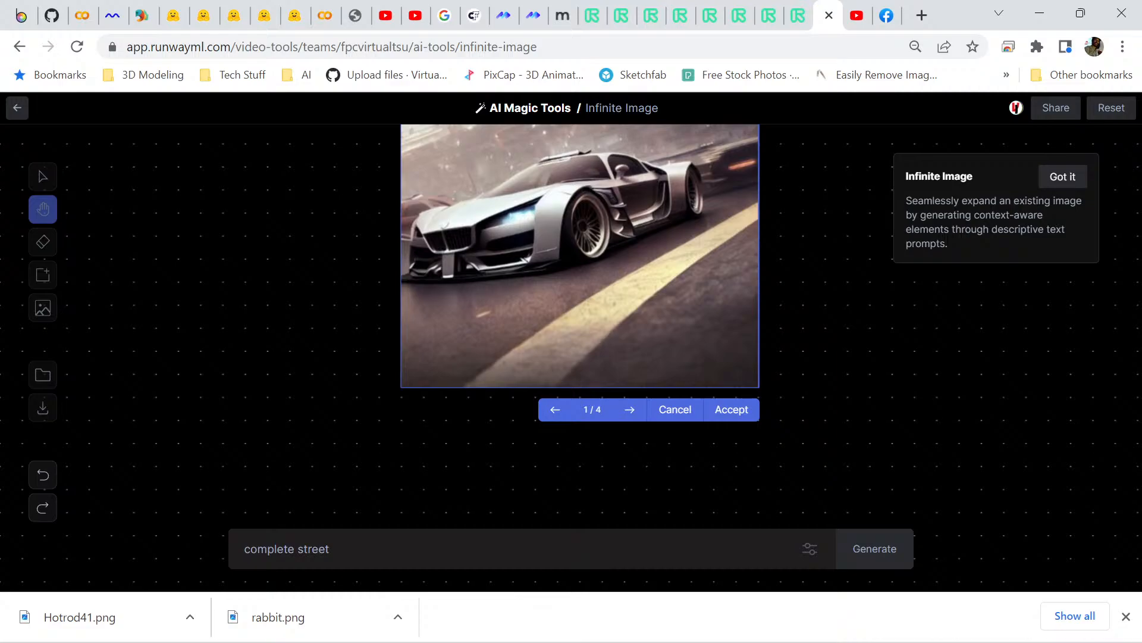
{"action": "left_click", "coordinate": [629, 410]}
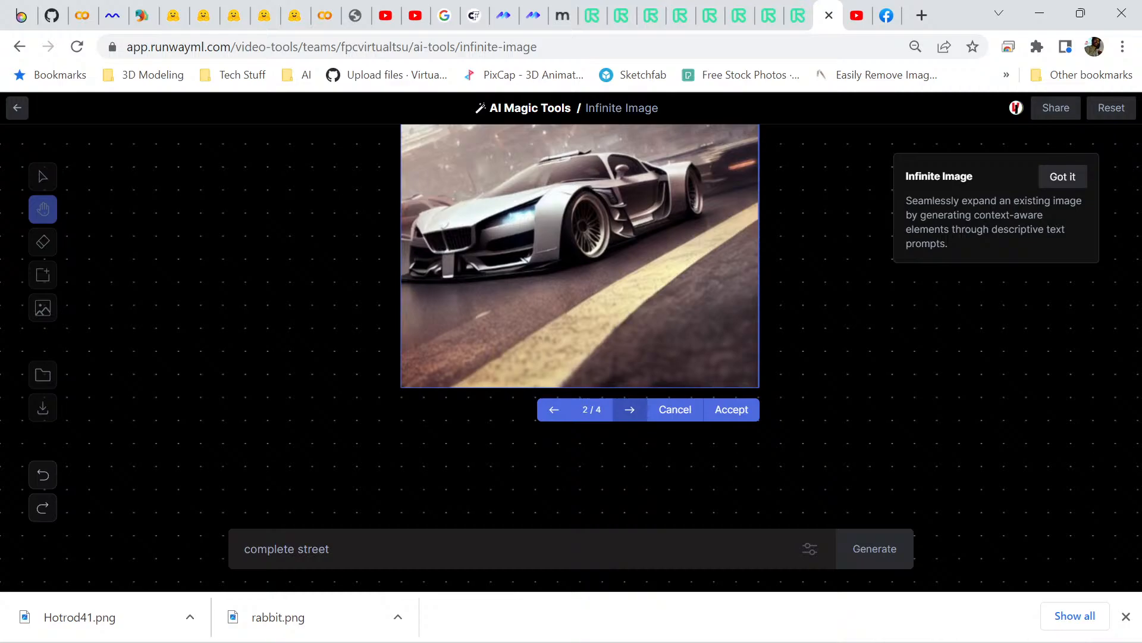
{"action": "left_click", "coordinate": [629, 410]}
{"action": "left_click", "coordinate": [629, 410]}
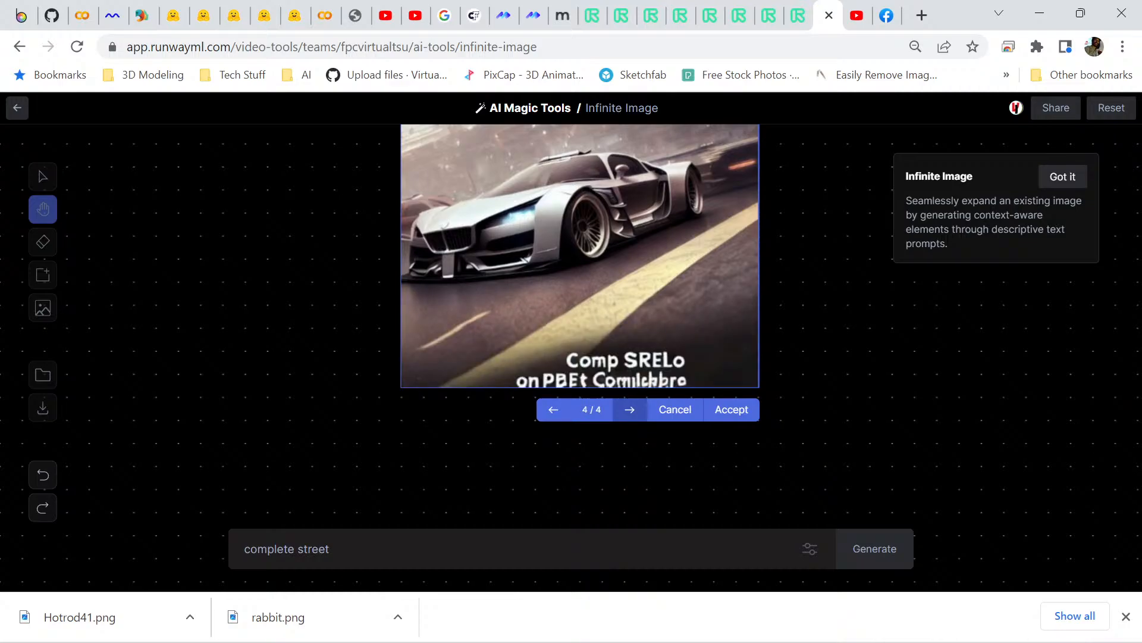
{"action": "left_click", "coordinate": [630, 409]}
{"action": "left_click", "coordinate": [630, 409]}
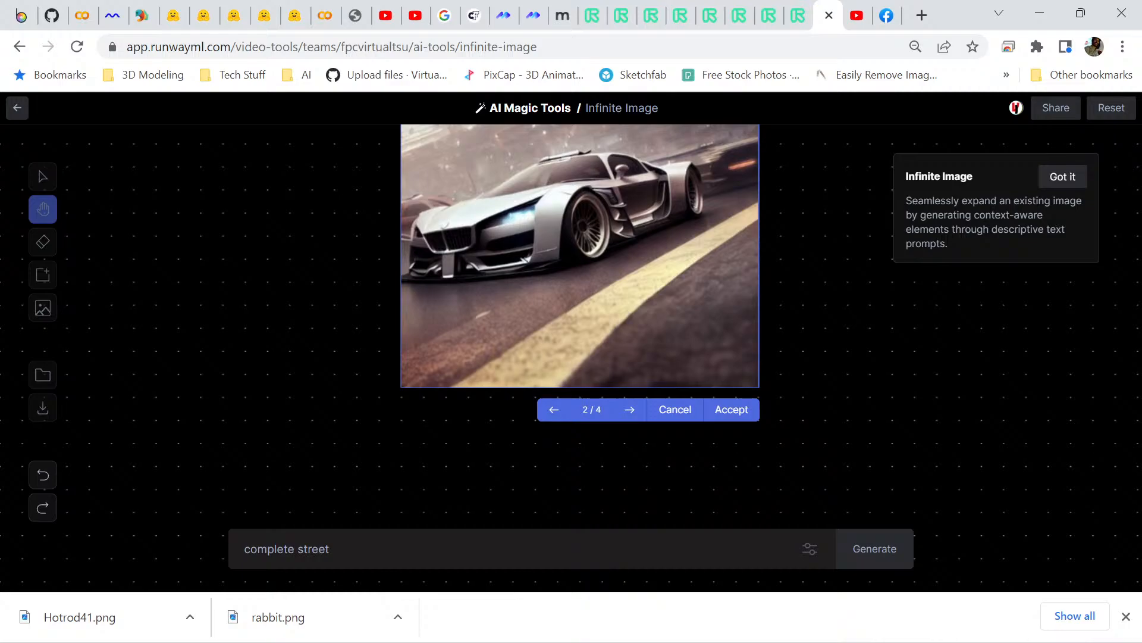
- Compare the first and second street variants repeatedly and accept the first one
{"action": "left_click", "coordinate": [554, 409]}
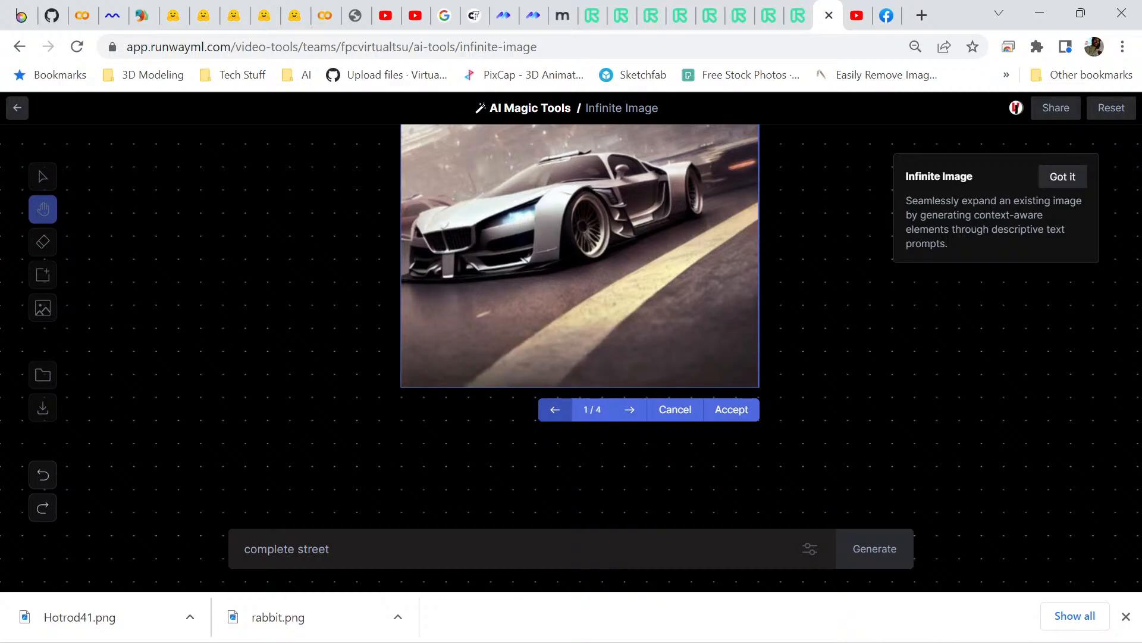
{"action": "left_click", "coordinate": [629, 409]}
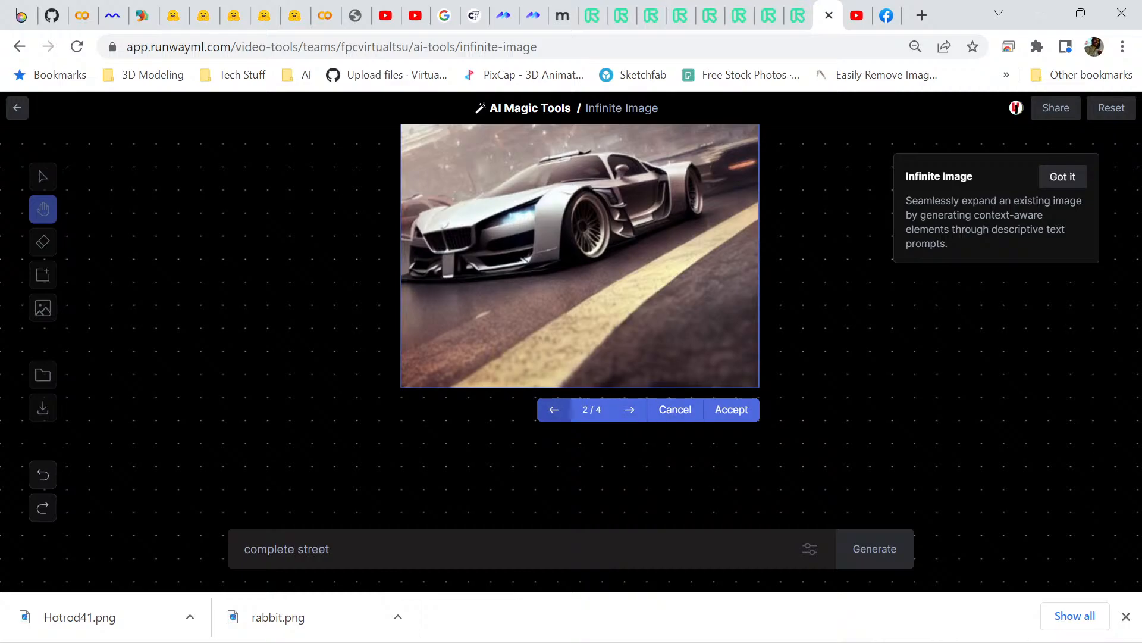
{"action": "left_click", "coordinate": [554, 409]}
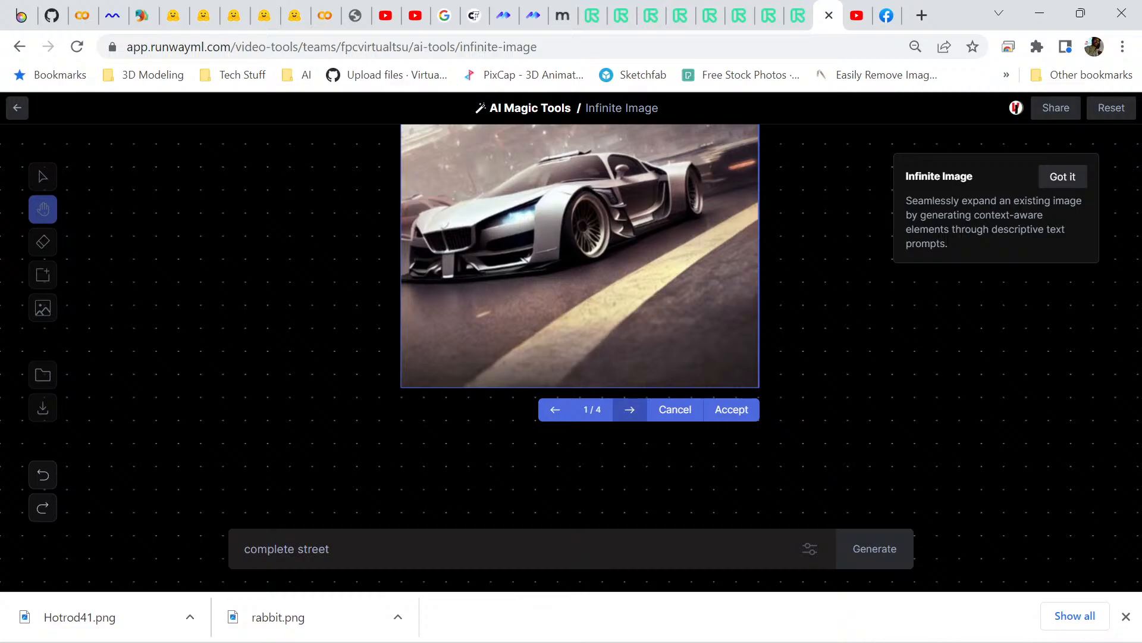
{"action": "left_click", "coordinate": [629, 409]}
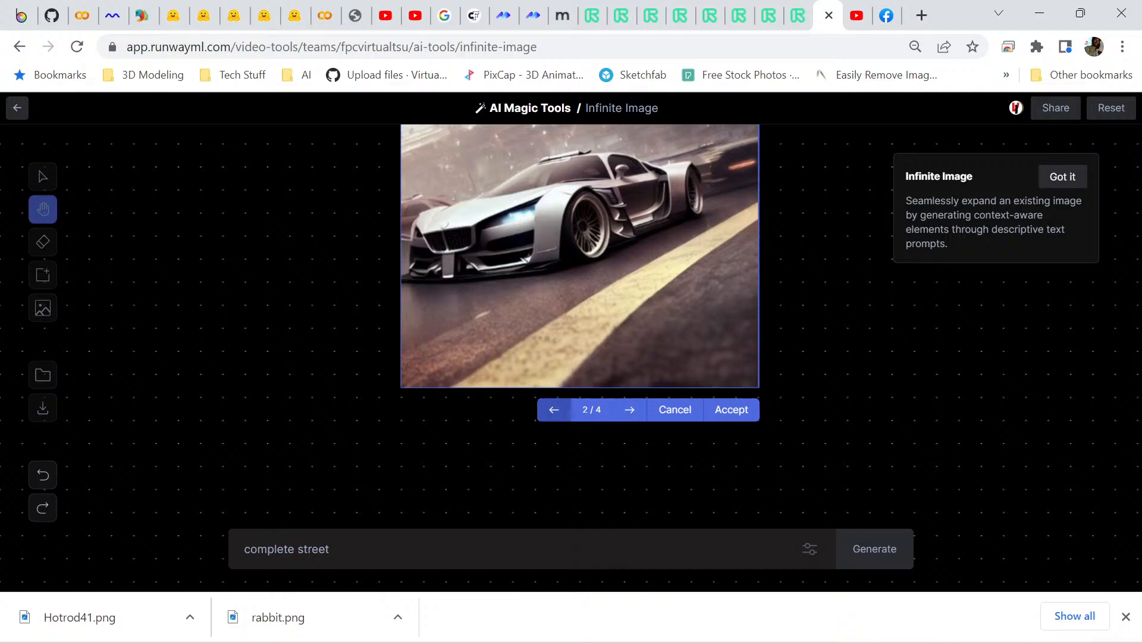
{"action": "left_click", "coordinate": [554, 409]}
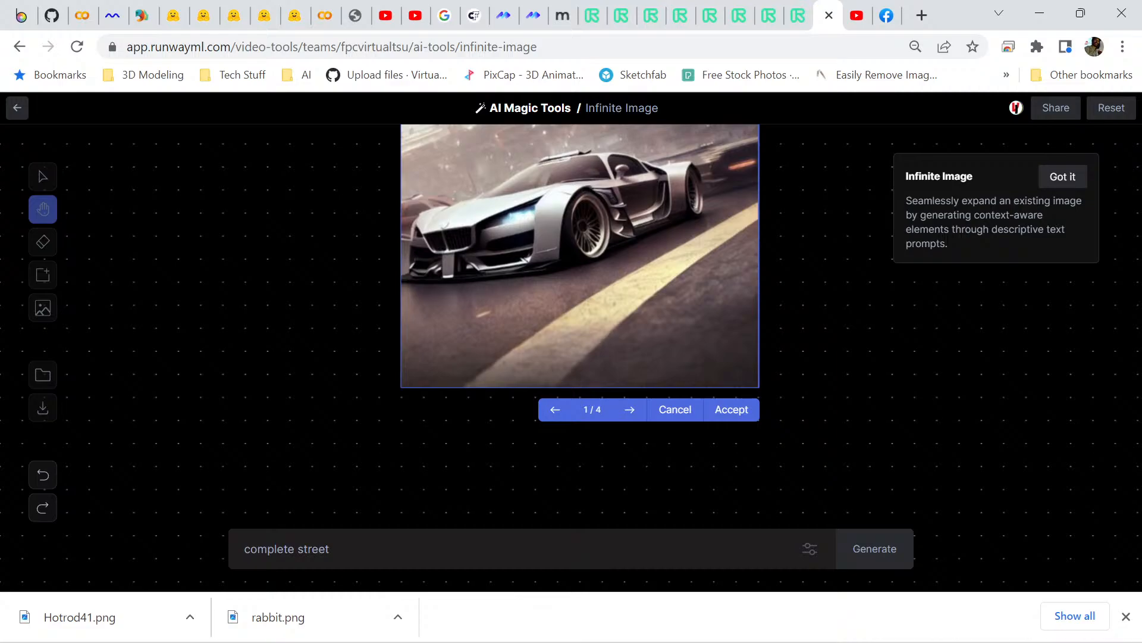
{"action": "left_click", "coordinate": [629, 409]}
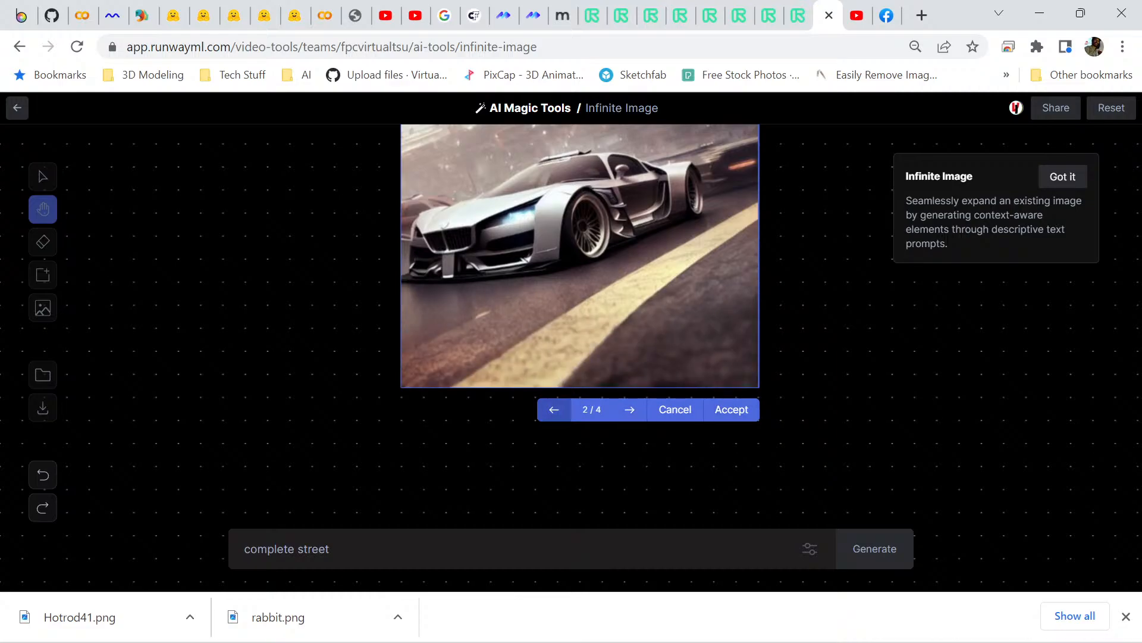
{"action": "left_click", "coordinate": [554, 409]}
{"action": "left_click", "coordinate": [731, 409]}
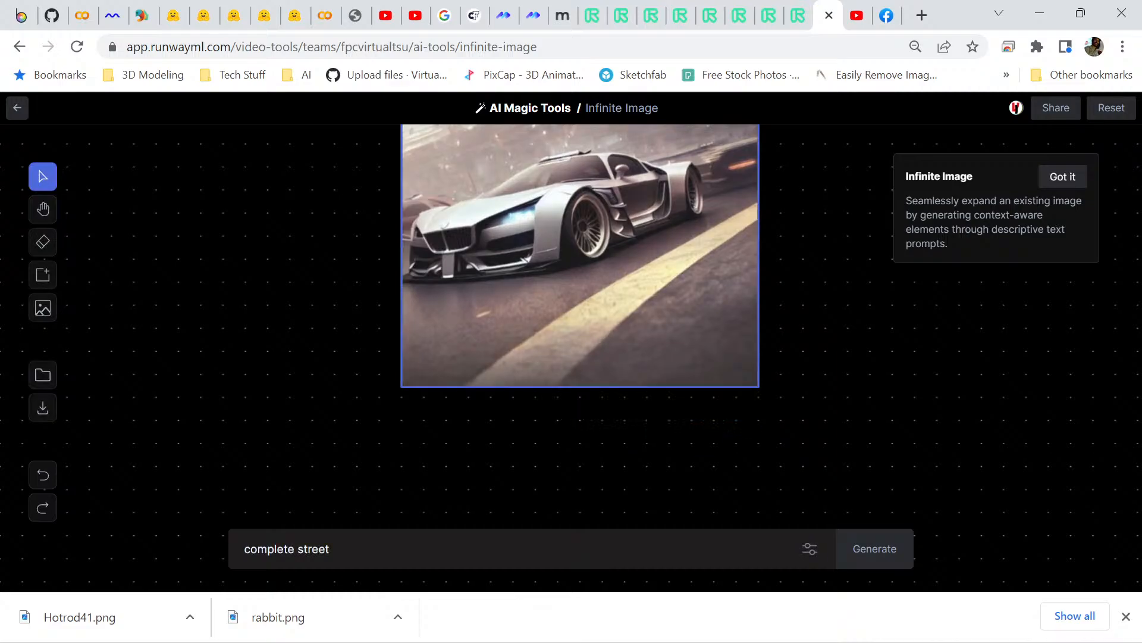
- Extend the image past its left edge with the "complete street" prompt, compare all four variants and accept the first one
{"action": "left_click_drag", "start_coordinate": [580, 316], "coordinate": [513, 315]}
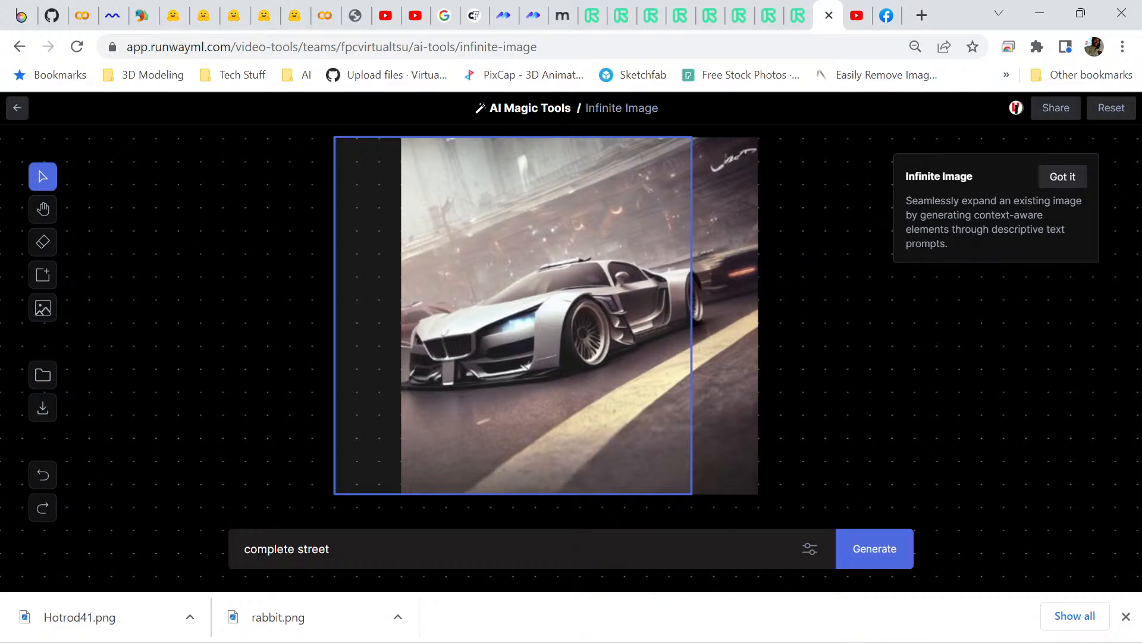
{"action": "key", "text": "Return"}
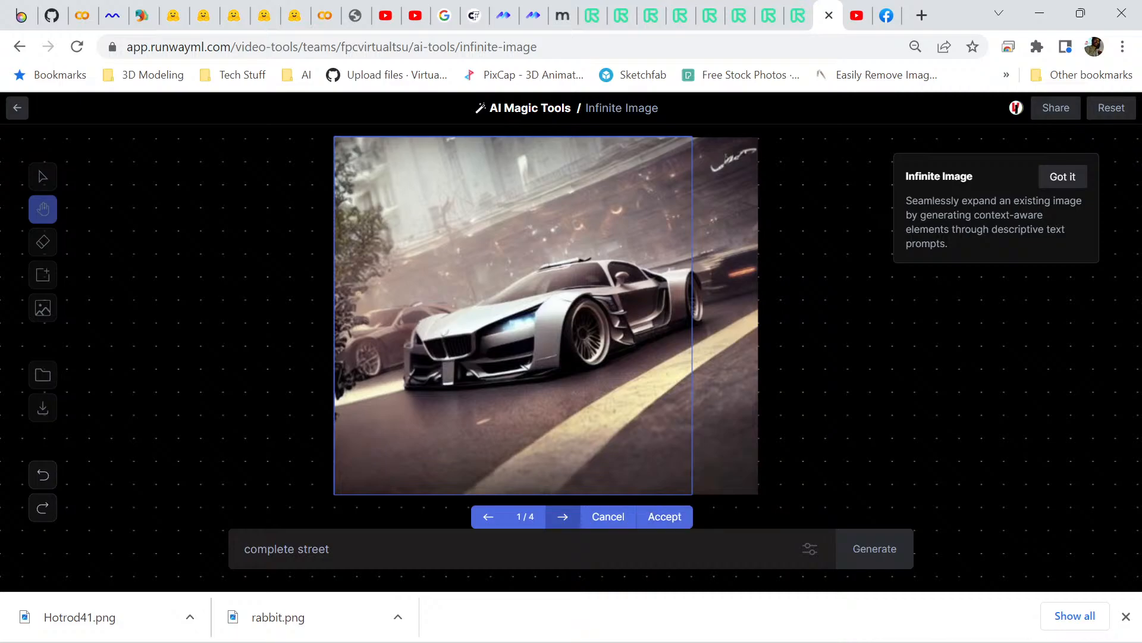
{"action": "left_click", "coordinate": [562, 516]}
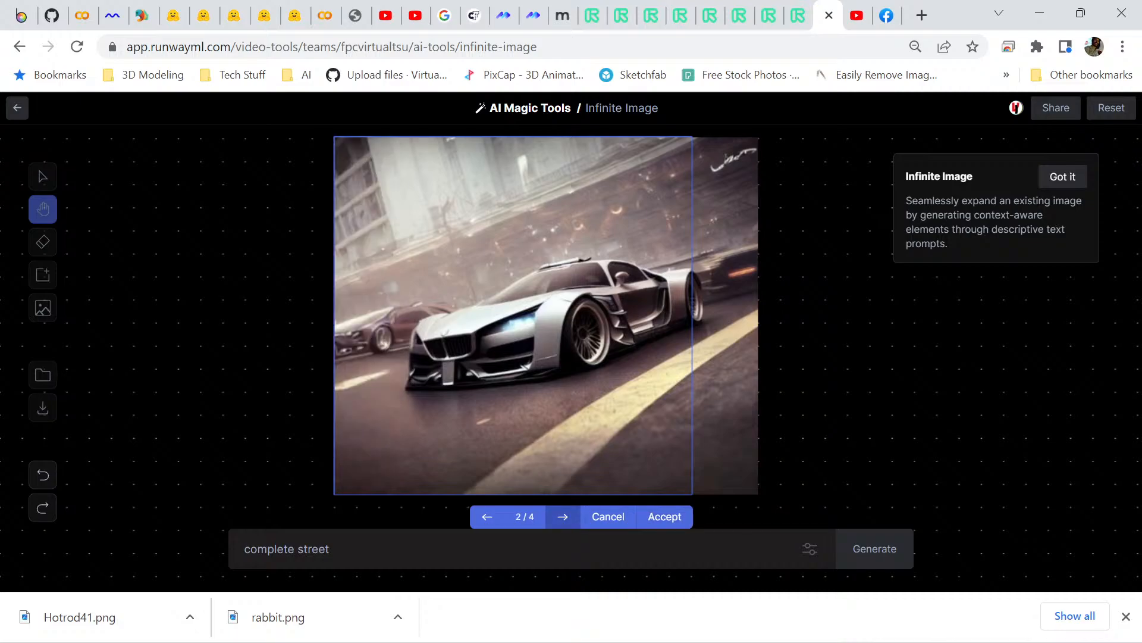
{"action": "left_click", "coordinate": [562, 516]}
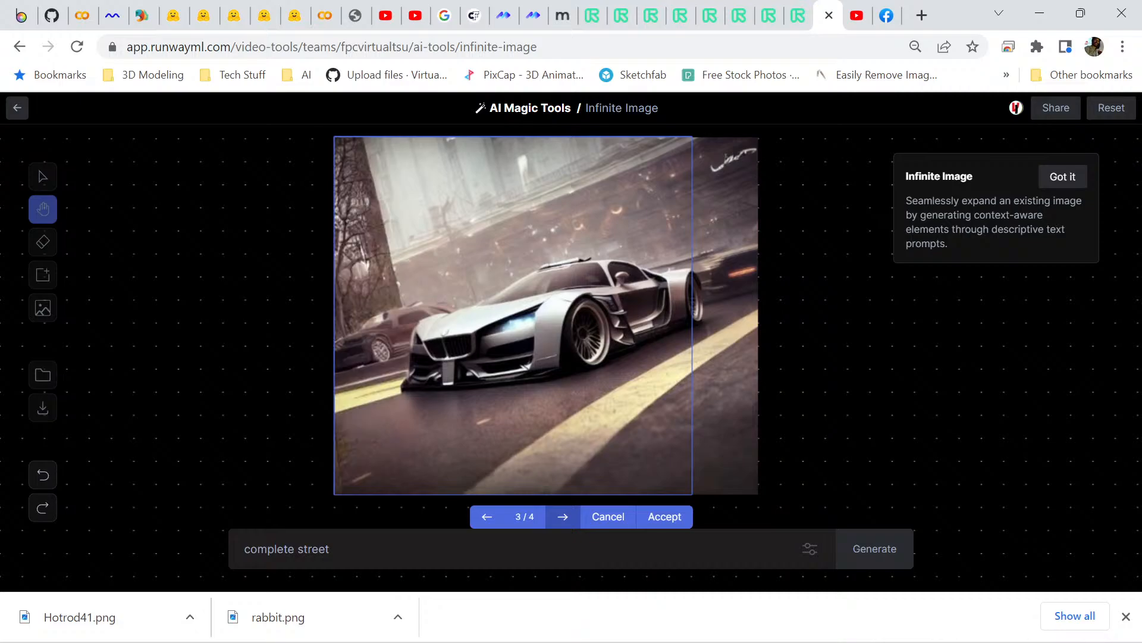
{"action": "left_click", "coordinate": [562, 517]}
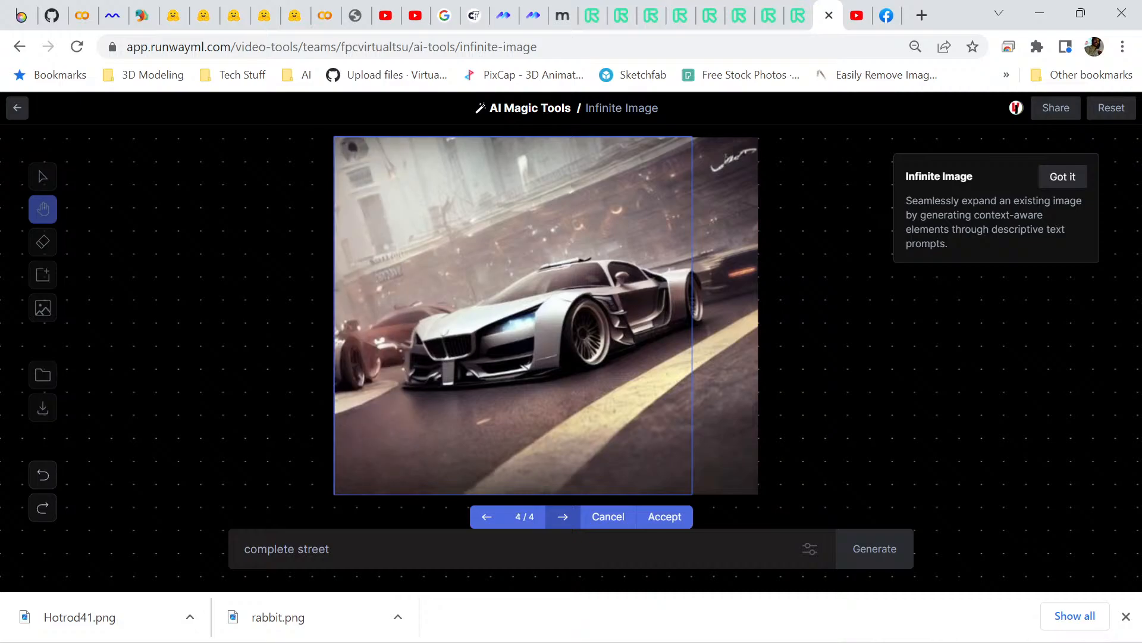
{"action": "left_click", "coordinate": [563, 516]}
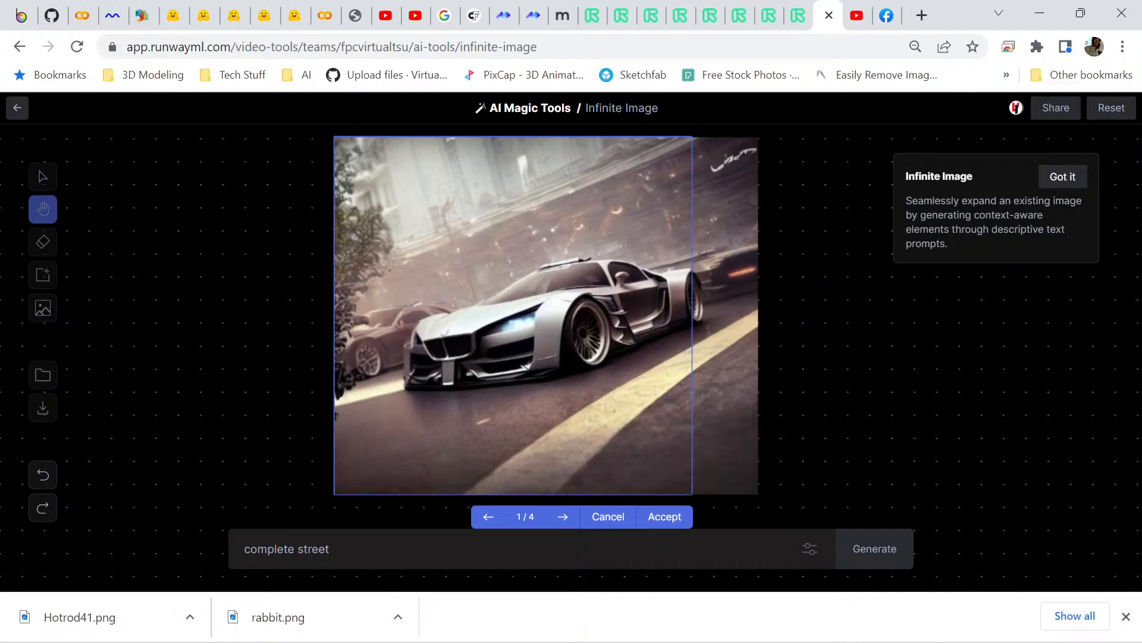
{"action": "left_click", "coordinate": [664, 517]}
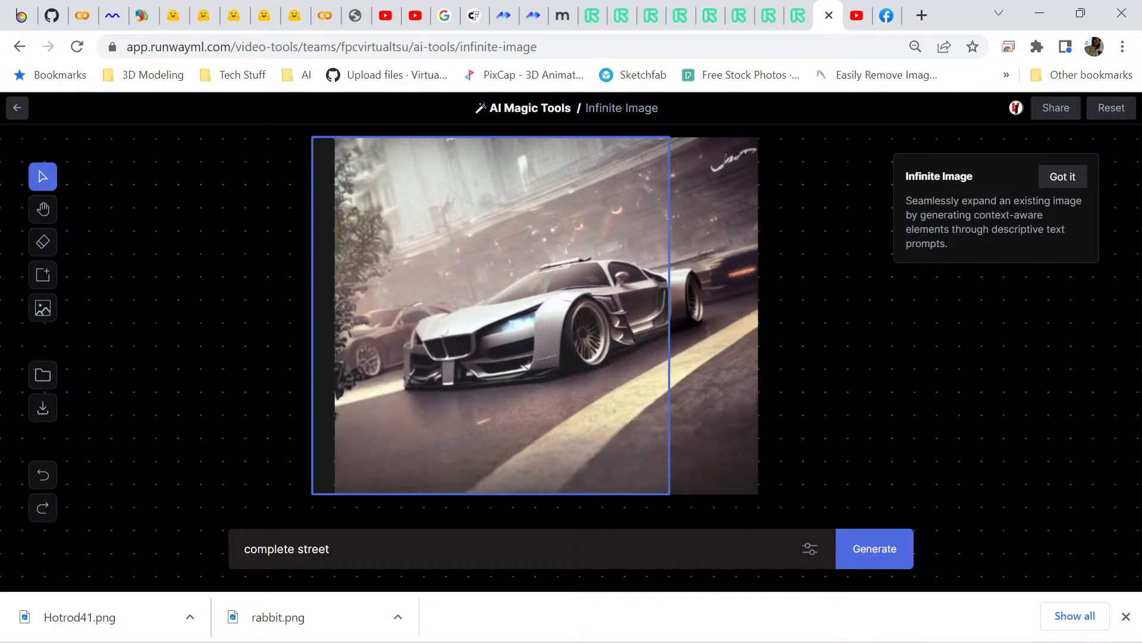
- Try to extend the street further beyond the image's left edge, look through the generated variants and reject them all
{"action": "left_click", "coordinate": [875, 548]}
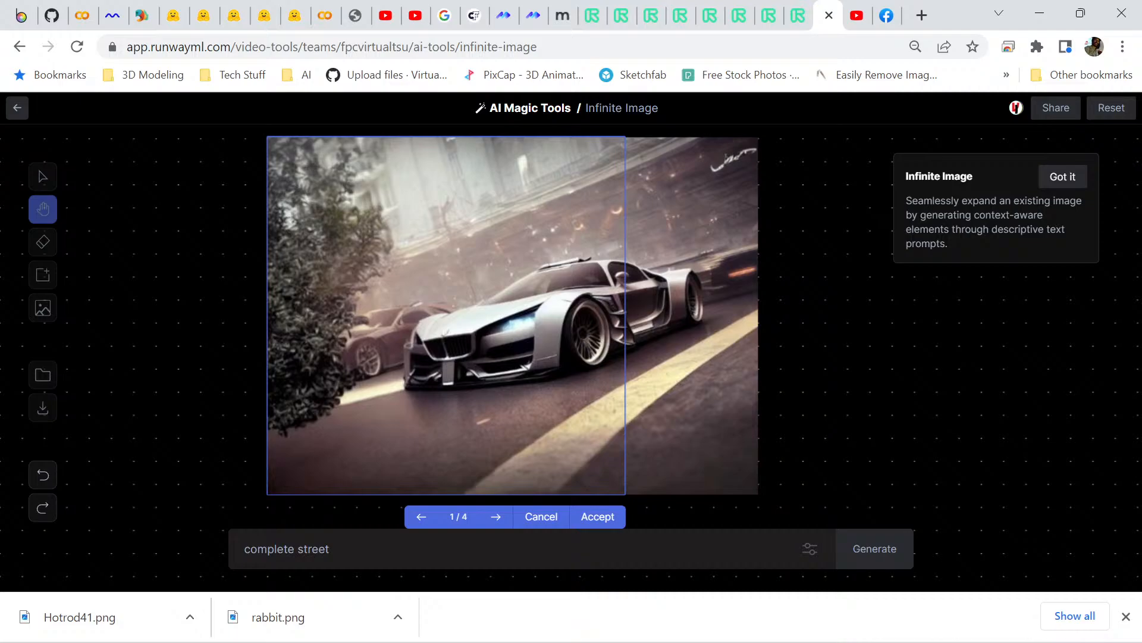
{"action": "left_click", "coordinate": [495, 517]}
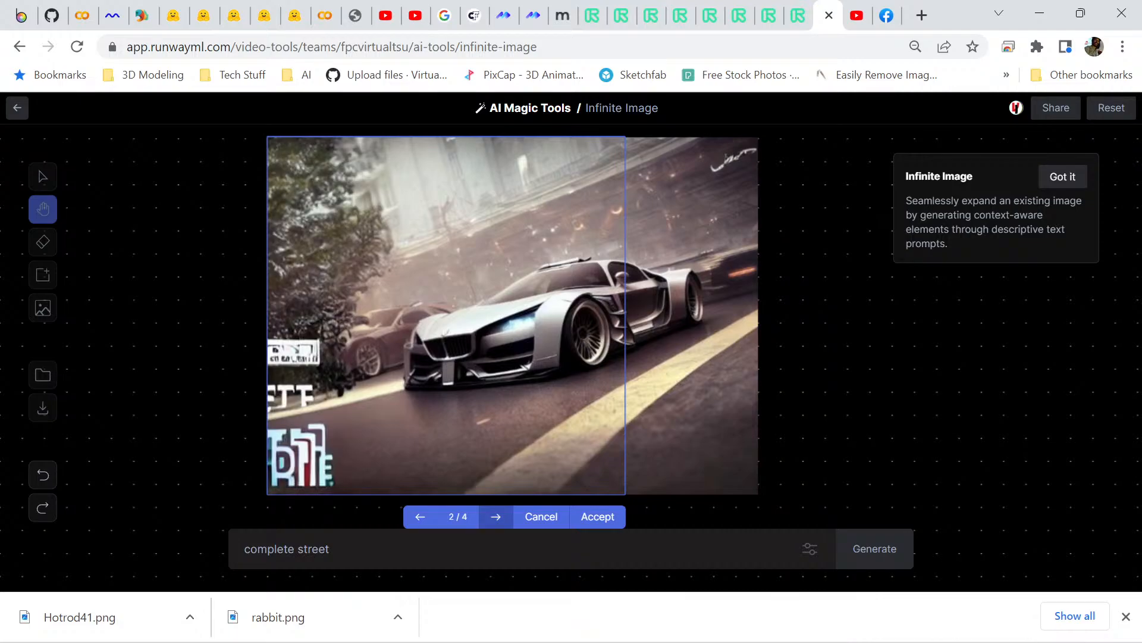
{"action": "left_click", "coordinate": [496, 516]}
{"action": "left_click", "coordinate": [496, 517]}
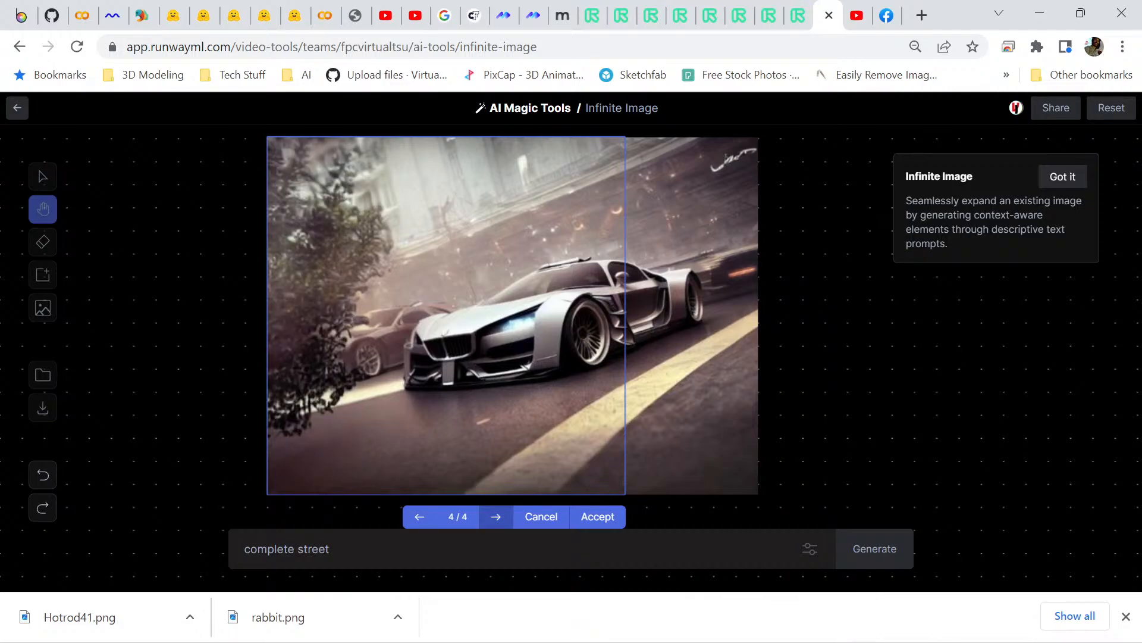
{"action": "left_click", "coordinate": [496, 517]}
{"action": "left_click", "coordinate": [496, 516]}
{"action": "left_click", "coordinate": [496, 516]}
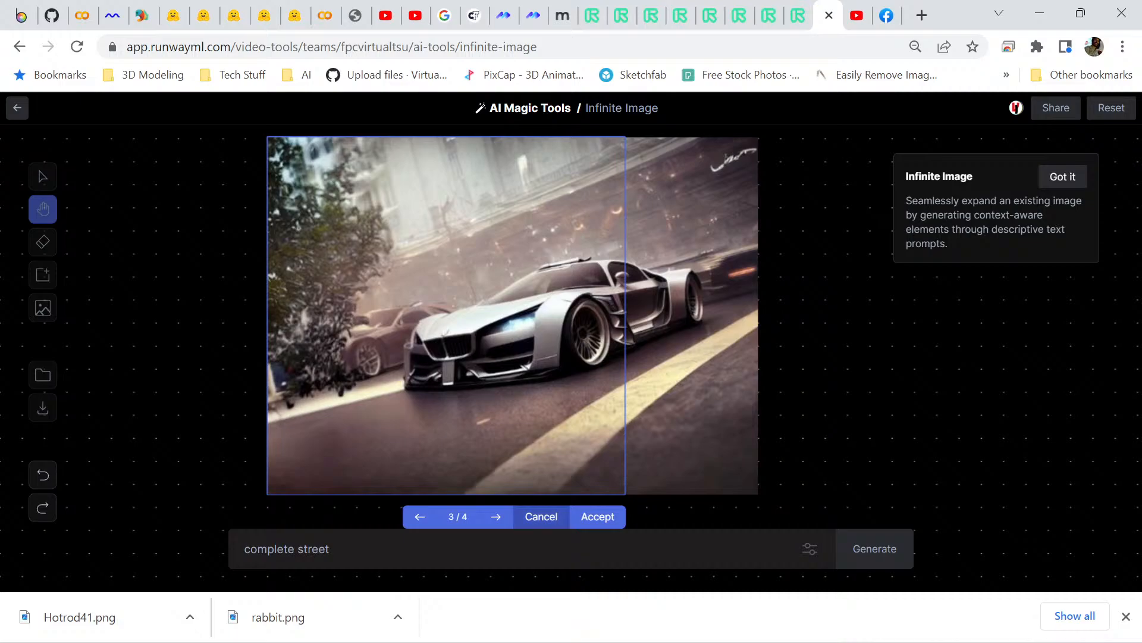
{"action": "left_click", "coordinate": [541, 517]}
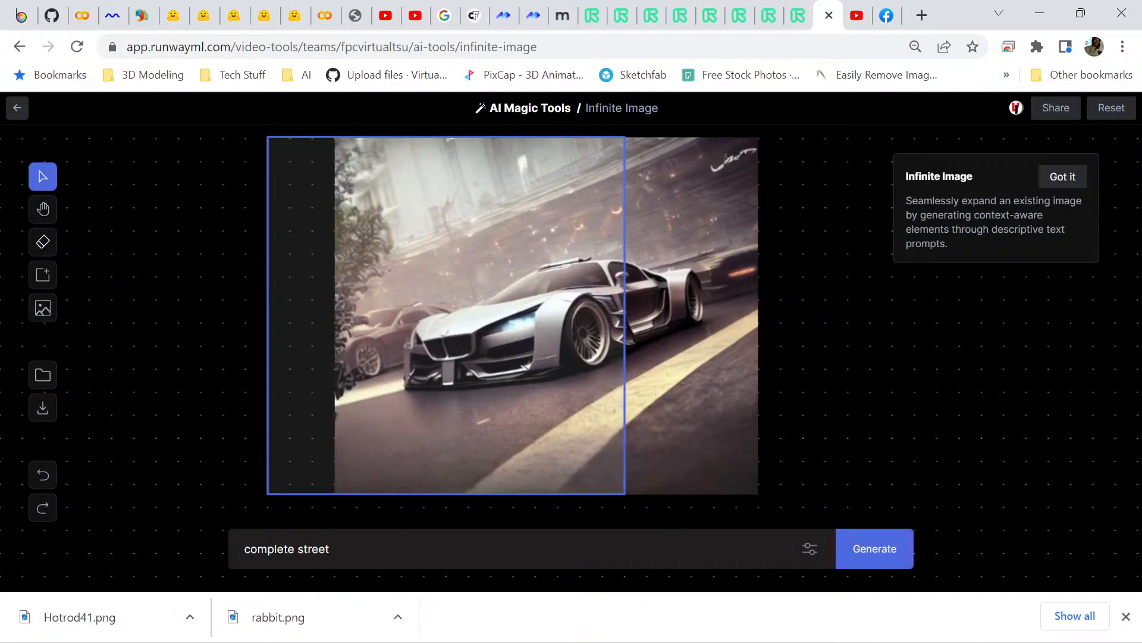
- Erase the foliage along the image's left edge, using a smaller eraser around the background car and the road line
{"action": "left_click", "coordinate": [43, 242]}
{"action": "mouse_move", "coordinate": [329, 169]}
{"action": "left_mouse_down"}
{"action": "mouse_move", "coordinate": [354, 156]}
{"action": "mouse_move", "coordinate": [341, 167]}
{"action": "mouse_move", "coordinate": [349, 178]}
{"action": "mouse_move", "coordinate": [331, 171]}
{"action": "mouse_move", "coordinate": [340, 201]}
{"action": "left_mouse_up"}
{"action": "left_click_drag", "start_coordinate": [68, 241], "coordinate": [78, 242]}
{"action": "mouse_move", "coordinate": [330, 219]}
{"action": "left_mouse_down"}
{"action": "mouse_move", "coordinate": [376, 222]}
{"action": "mouse_move", "coordinate": [380, 238]}
{"action": "mouse_move", "coordinate": [368, 249]}
{"action": "mouse_move", "coordinate": [356, 233]}
{"action": "mouse_move", "coordinate": [342, 260]}
{"action": "mouse_move", "coordinate": [380, 258]}
{"action": "mouse_move", "coordinate": [341, 282]}
{"action": "mouse_move", "coordinate": [351, 271]}
{"action": "mouse_move", "coordinate": [354, 284]}
{"action": "mouse_move", "coordinate": [339, 287]}
{"action": "mouse_move", "coordinate": [349, 320]}
{"action": "mouse_move", "coordinate": [333, 317]}
{"action": "mouse_move", "coordinate": [335, 382]}
{"action": "mouse_move", "coordinate": [341, 329]}
{"action": "left_mouse_up"}
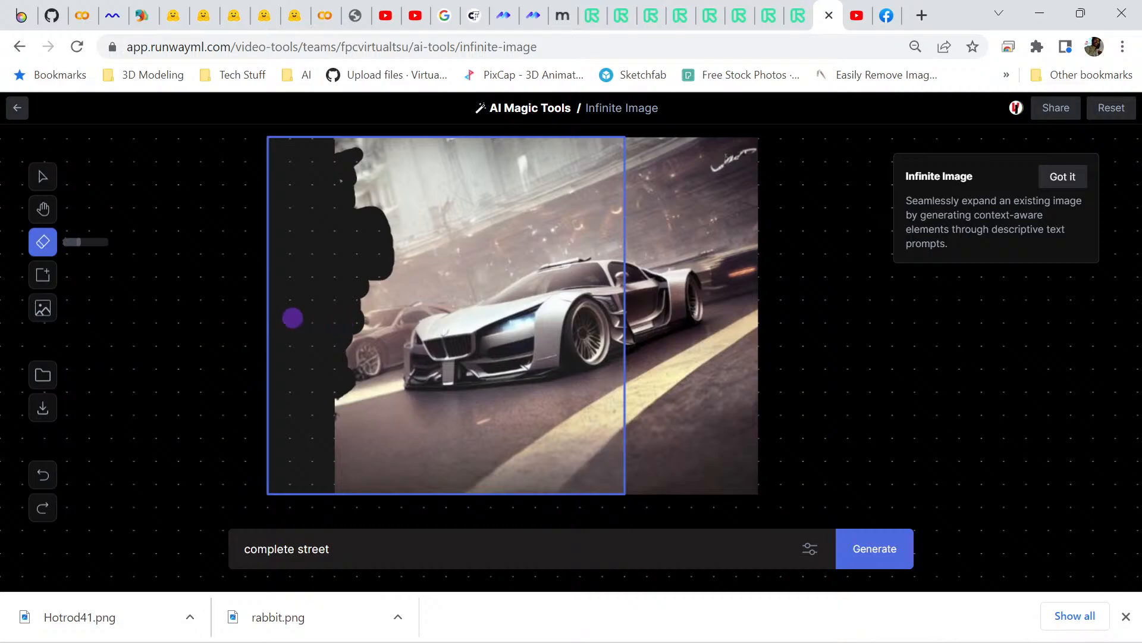
{"action": "left_click_drag", "start_coordinate": [83, 243], "coordinate": [70, 242]}
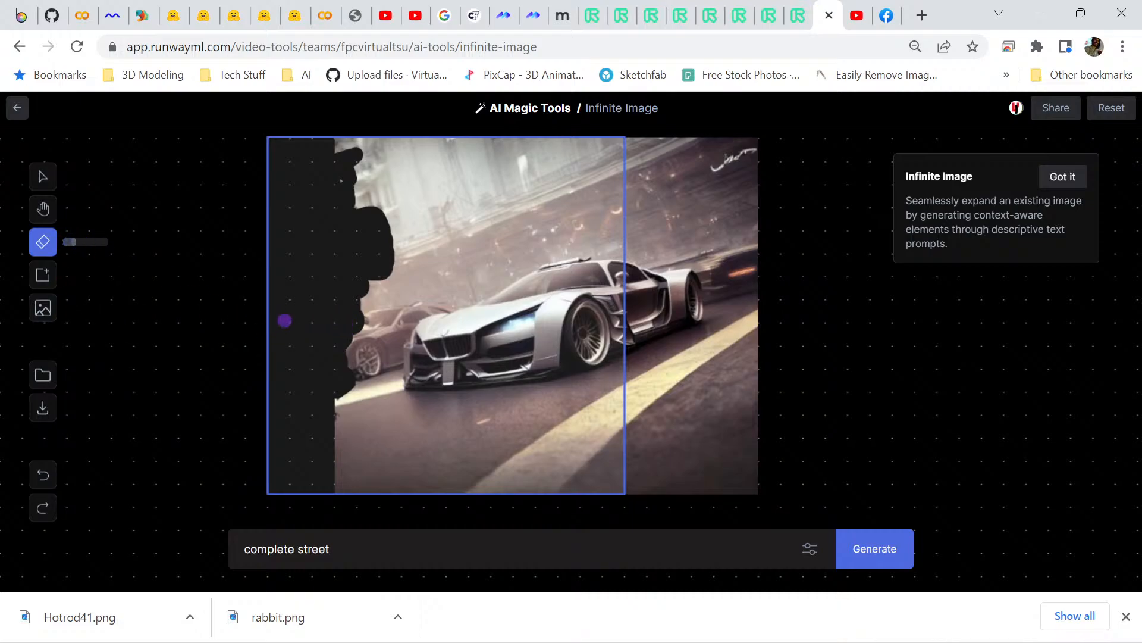
{"action": "left_click", "coordinate": [365, 323]}
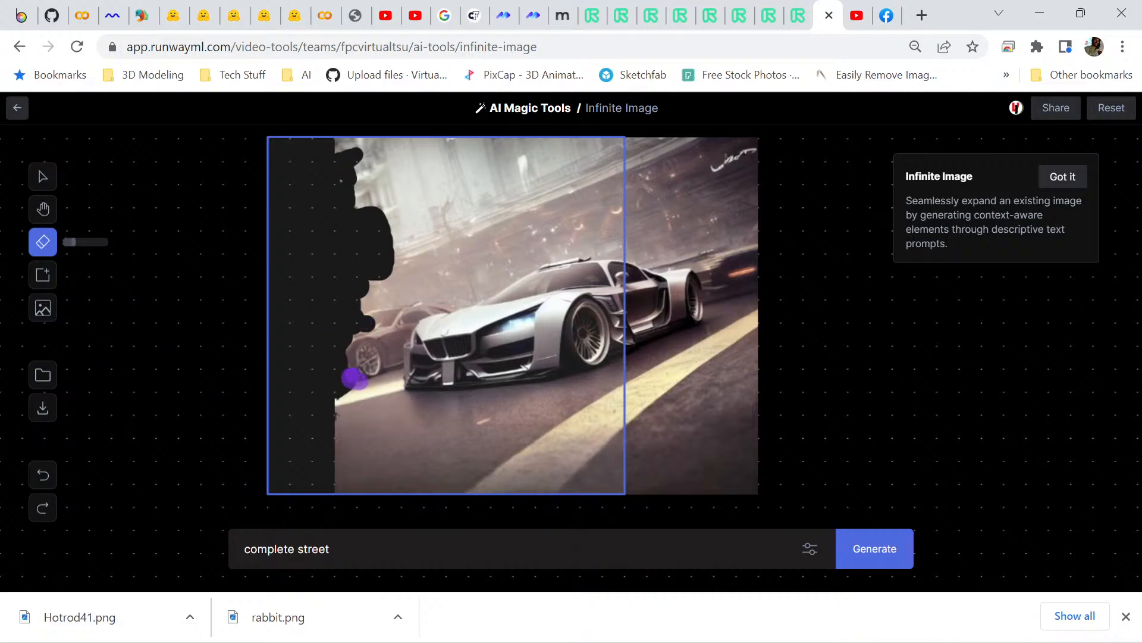
{"action": "mouse_move", "coordinate": [355, 378]}
{"action": "left_mouse_down"}
{"action": "mouse_move", "coordinate": [327, 395]}
{"action": "mouse_move", "coordinate": [339, 408]}
{"action": "mouse_move", "coordinate": [288, 416]}
{"action": "left_mouse_up"}
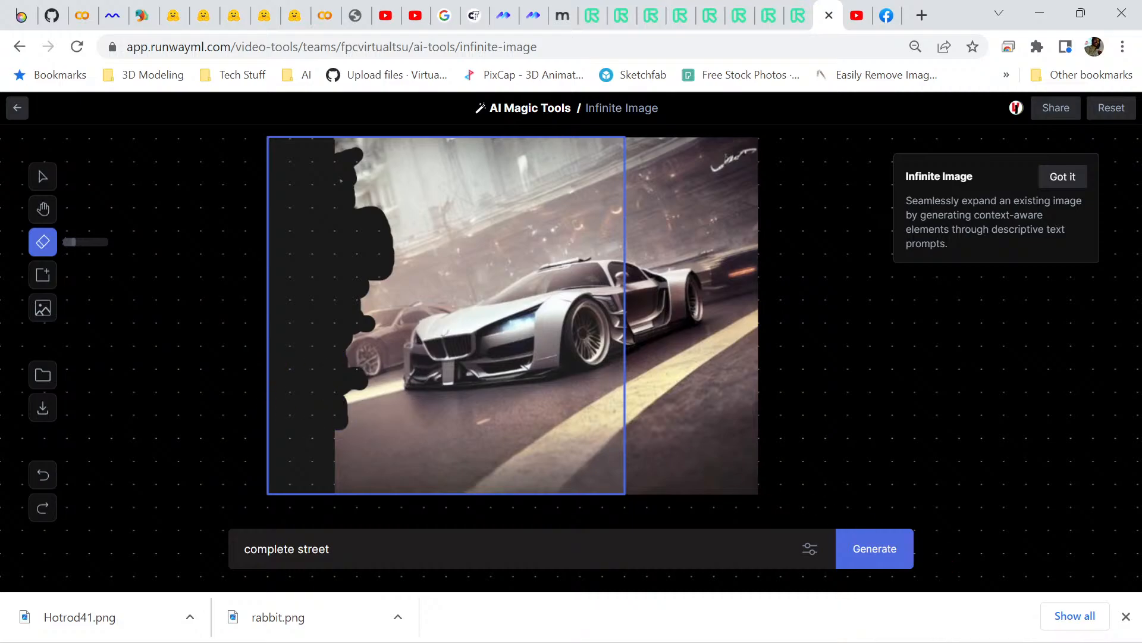
- Regenerate the erased and empty area left of the car with "complete street", compare the variants and accept the second one
{"action": "left_click", "coordinate": [875, 548]}
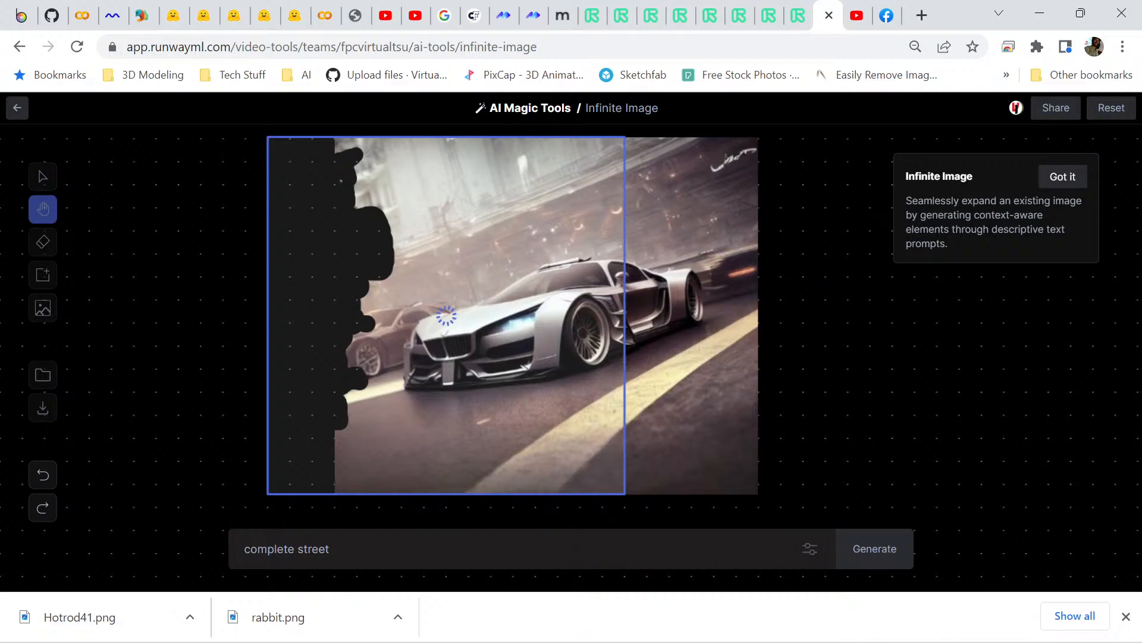
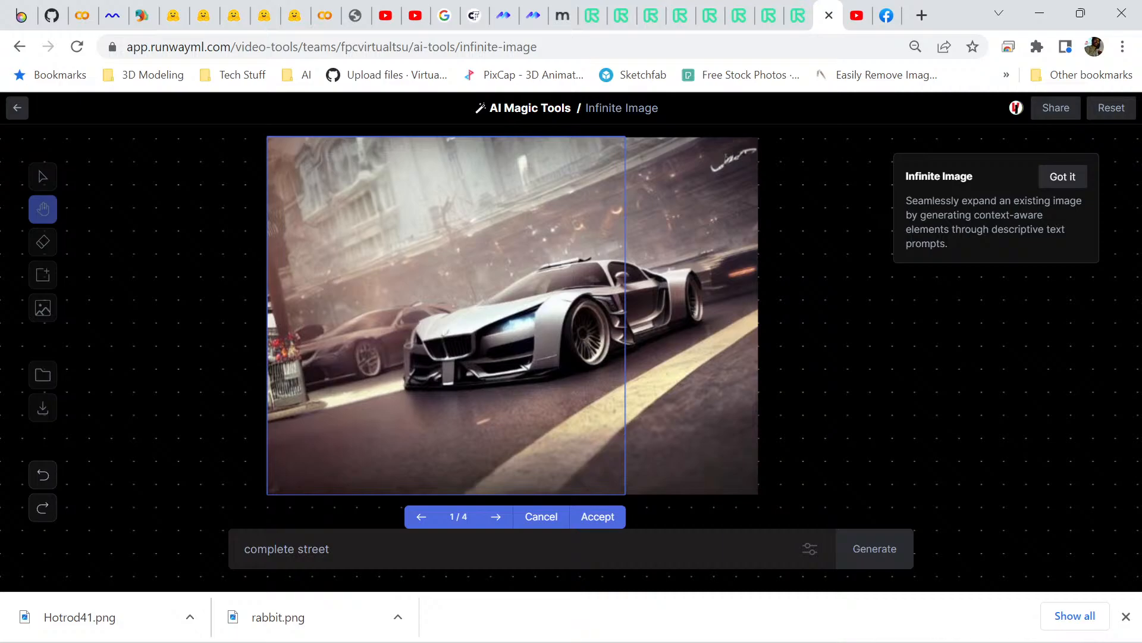
{"action": "left_click", "coordinate": [495, 516]}
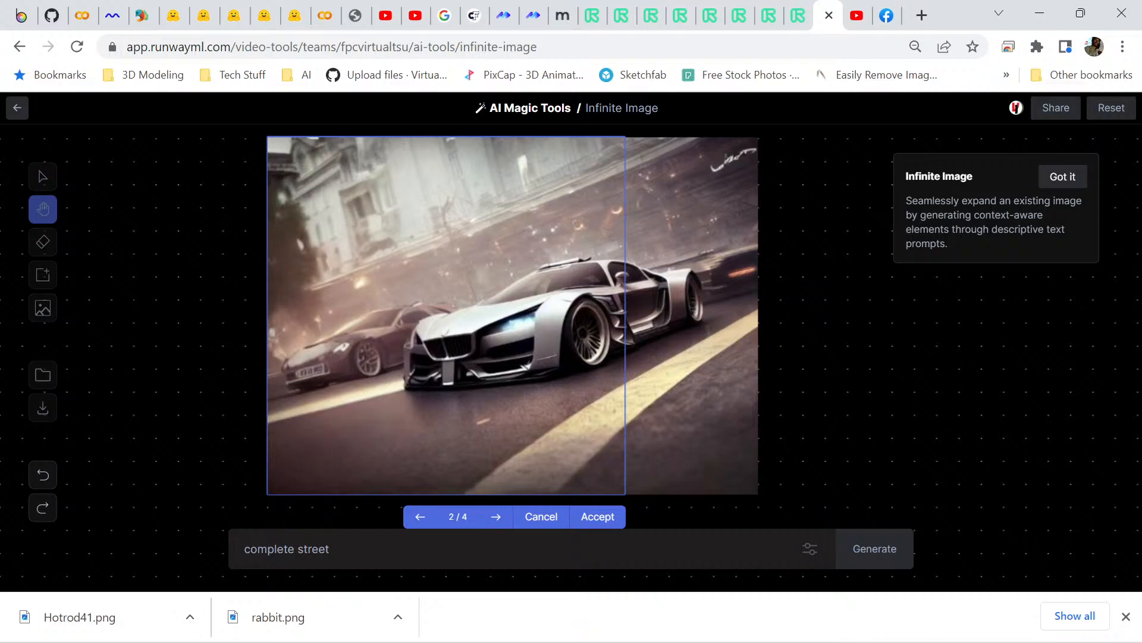
{"action": "left_click", "coordinate": [496, 516]}
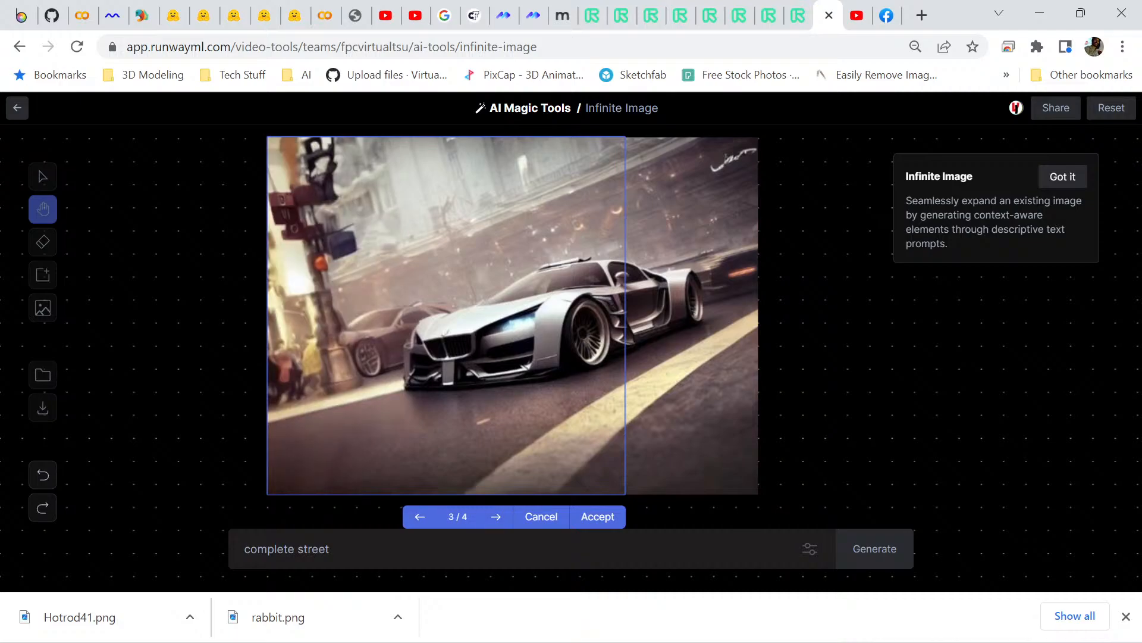
{"action": "left_click", "coordinate": [496, 516]}
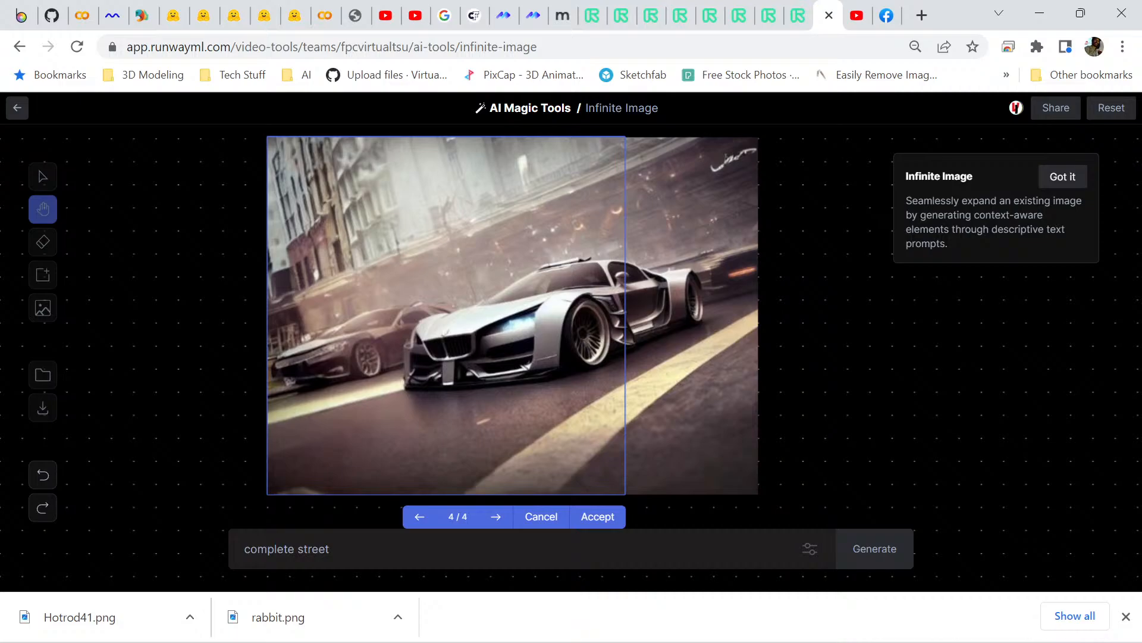
{"action": "left_click", "coordinate": [495, 516]}
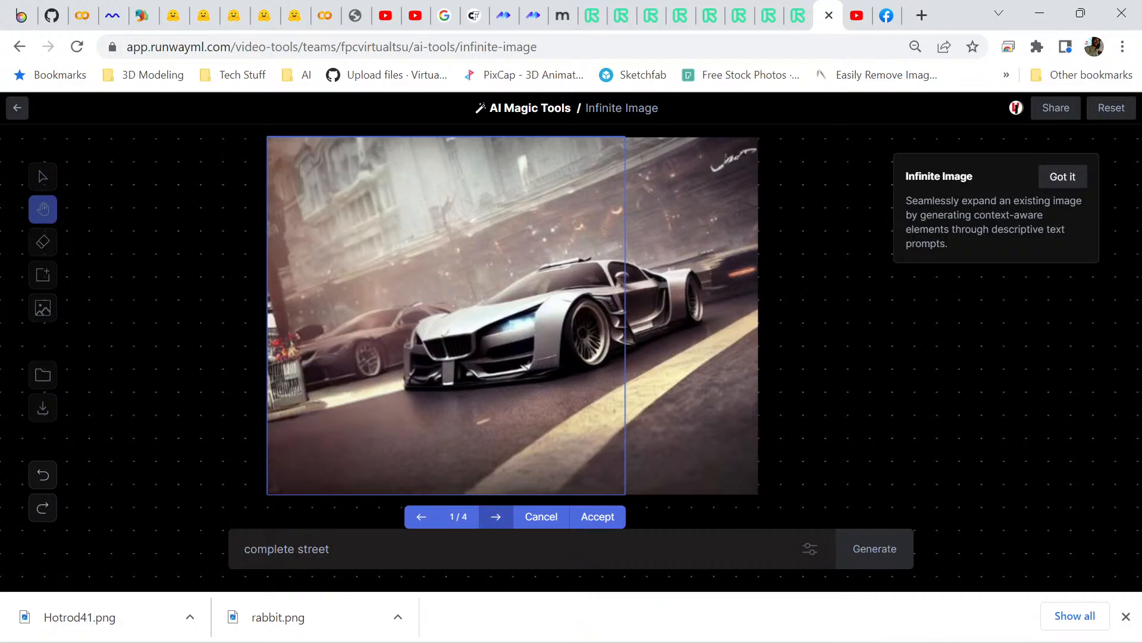
{"action": "left_click", "coordinate": [496, 516]}
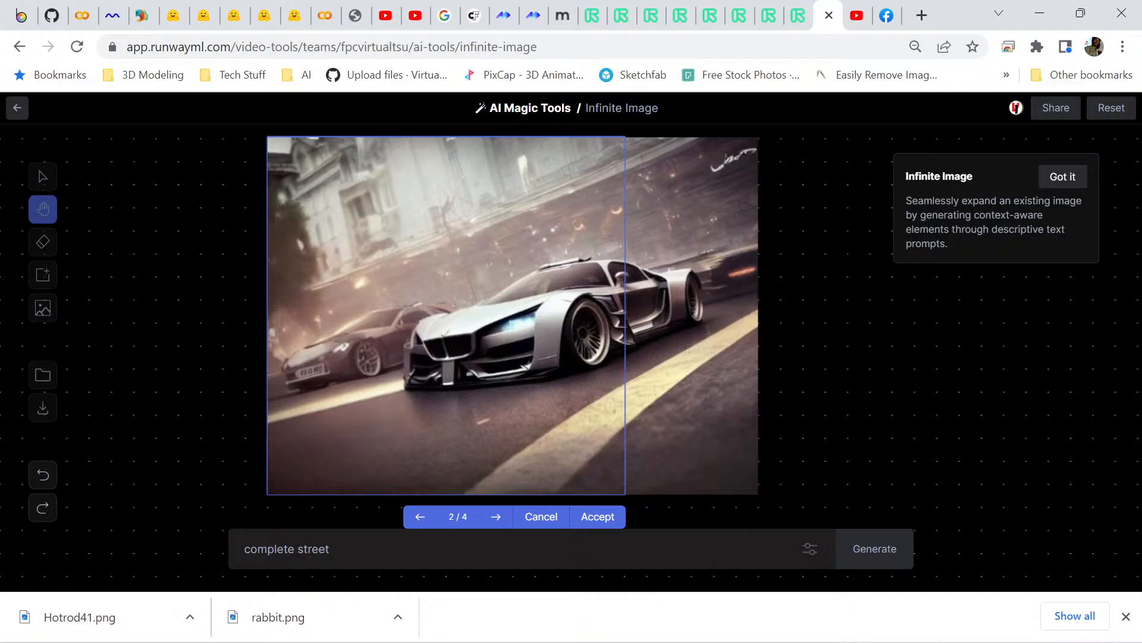
{"action": "left_click", "coordinate": [597, 516]}
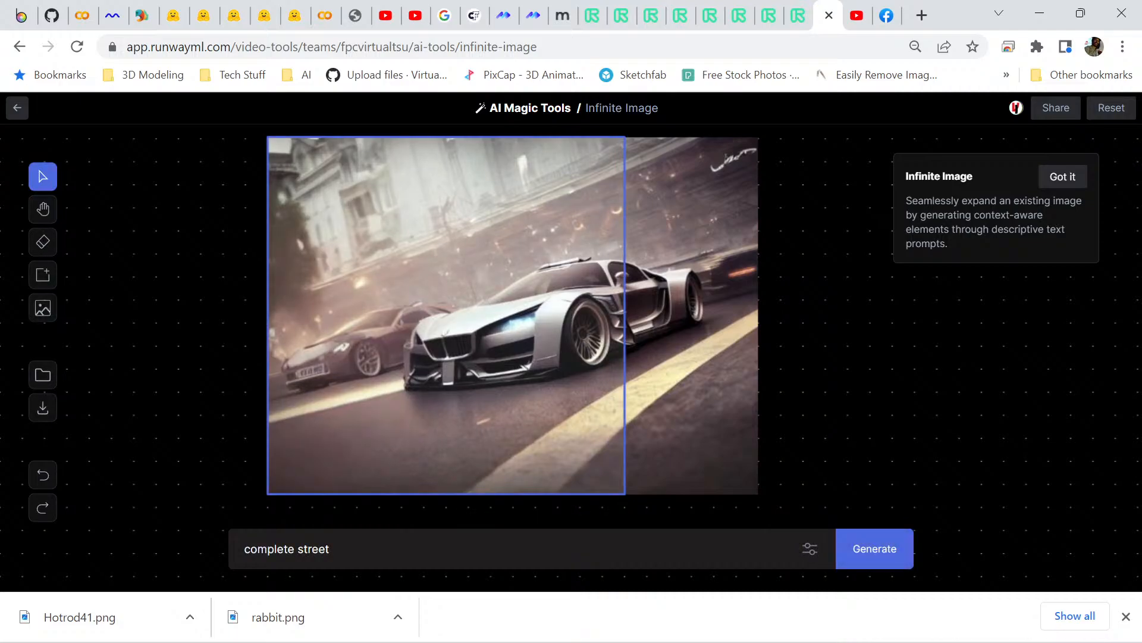
- Place the frame over the image's right edge, then try generating the street extension there and reject all its variants
{"action": "left_click_drag", "start_coordinate": [446, 315], "coordinate": [647, 315]}
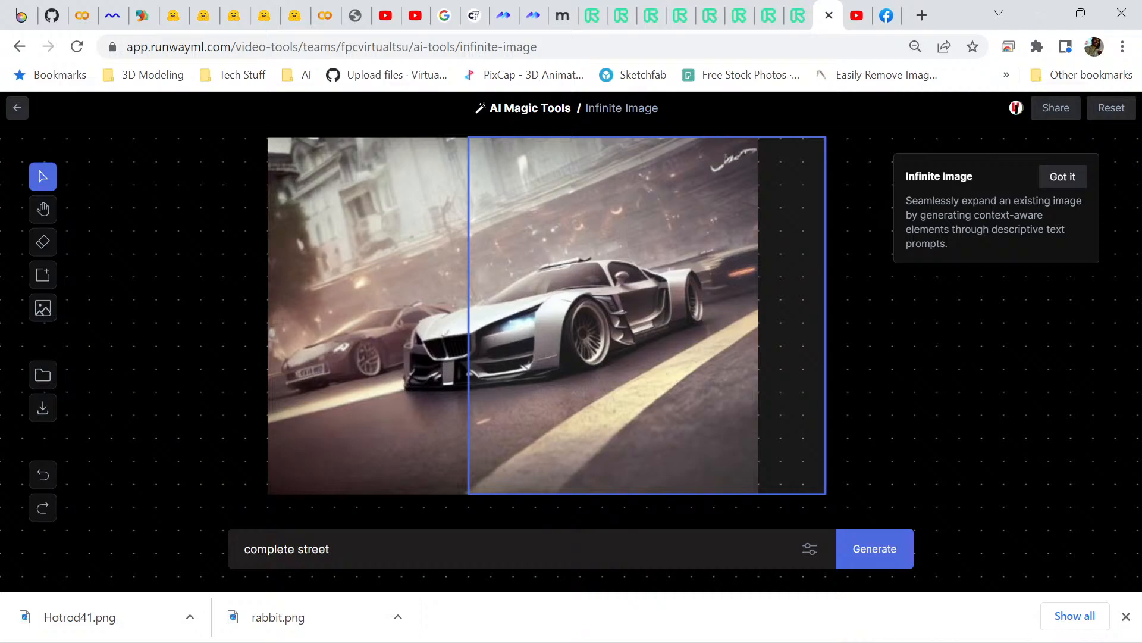
{"action": "key", "text": "Return"}
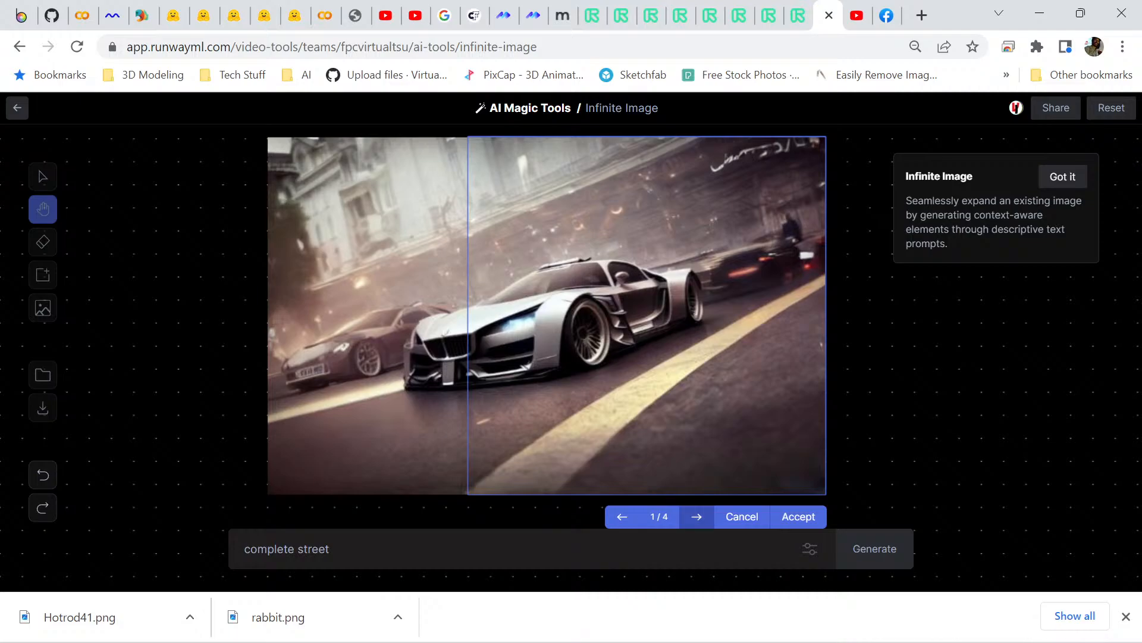
{"action": "left_click", "coordinate": [697, 516]}
{"action": "left_click", "coordinate": [696, 516]}
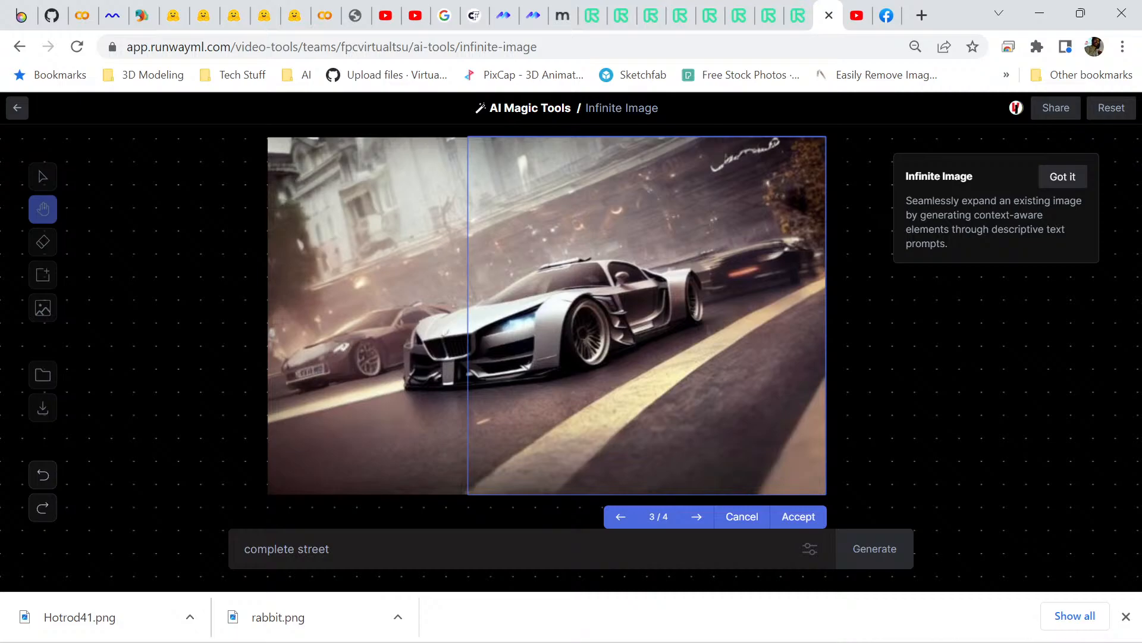
{"action": "left_click", "coordinate": [696, 516]}
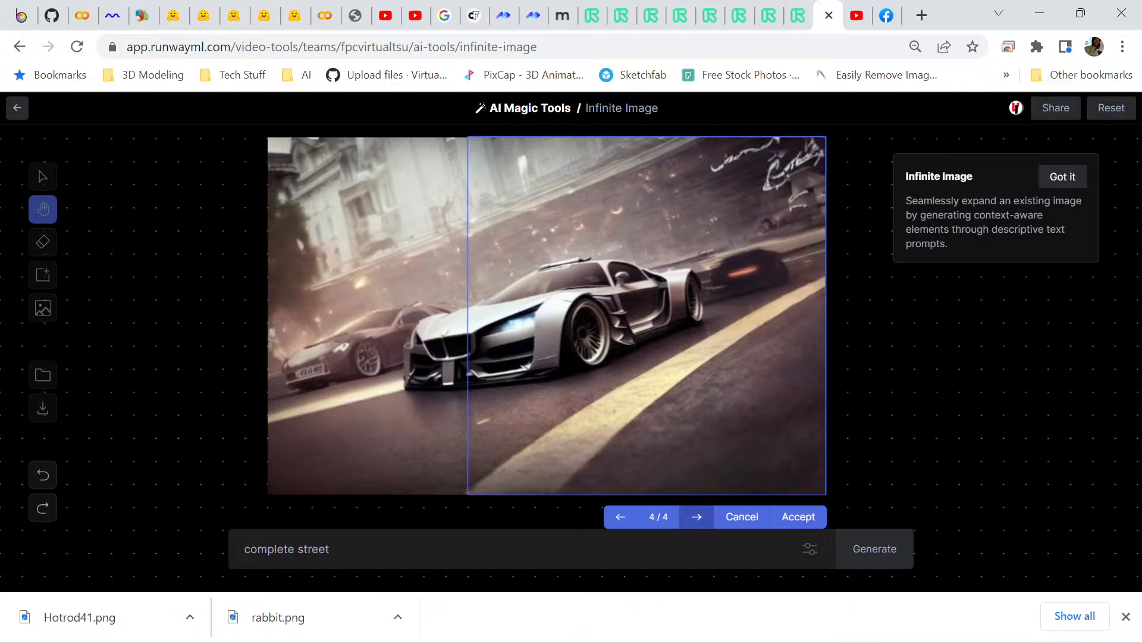
{"action": "left_click", "coordinate": [696, 516]}
{"action": "left_click", "coordinate": [696, 516]}
{"action": "left_click", "coordinate": [696, 516]}
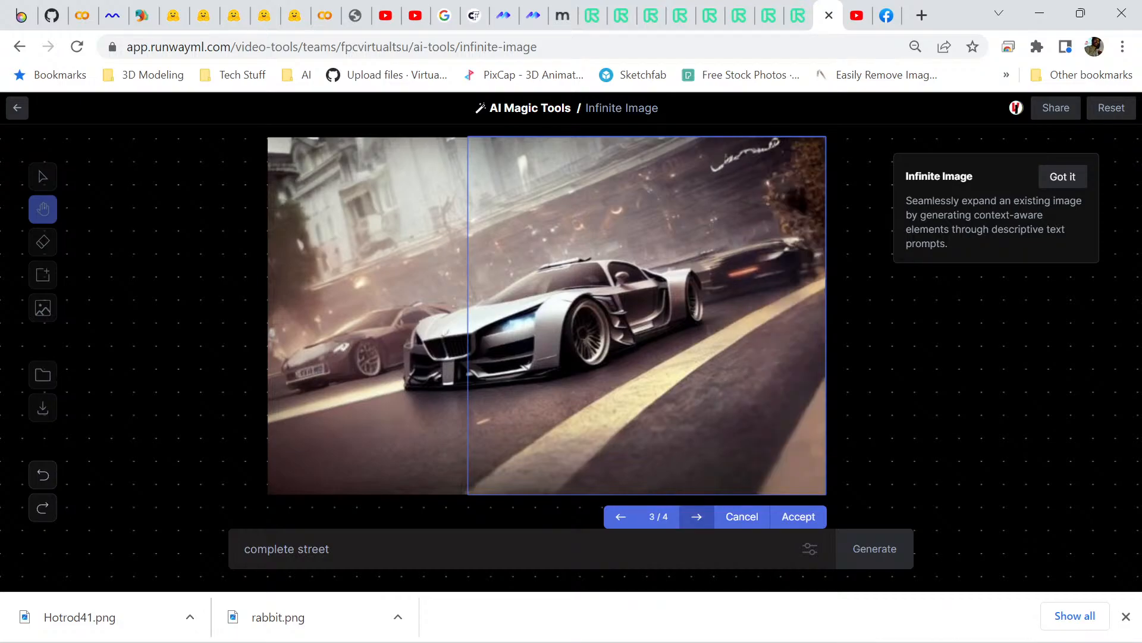
{"action": "left_click", "coordinate": [742, 515]}
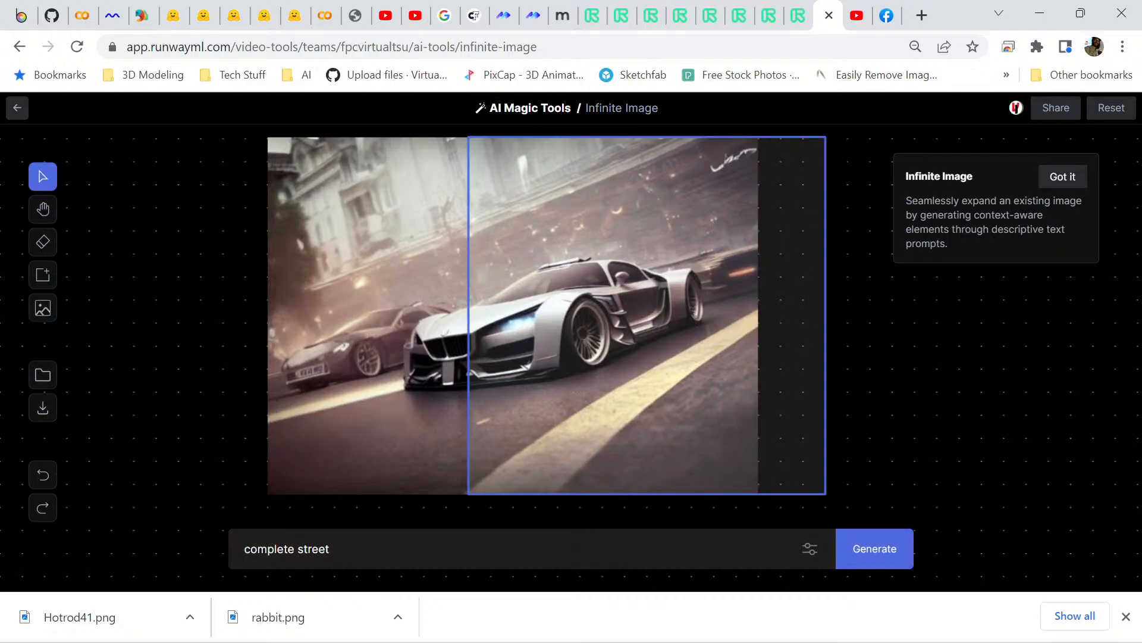
- Erase the dark background car and the white scribble near the image's right edge, and regenerate that side with "complete street"
{"action": "left_click", "coordinate": [43, 242]}
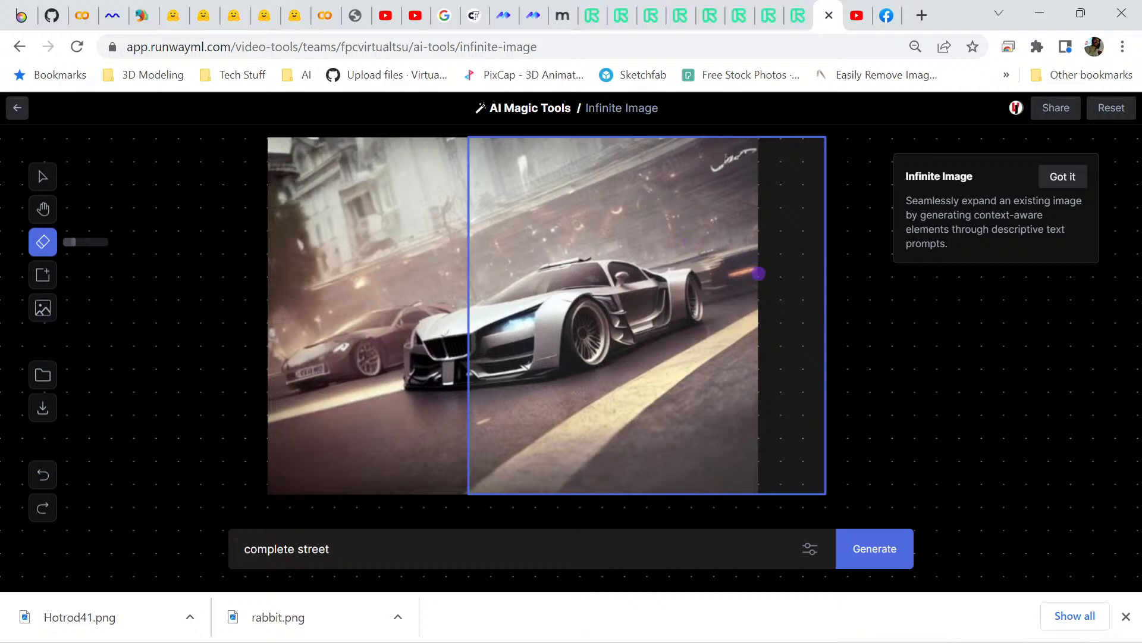
{"action": "left_click_drag", "start_coordinate": [68, 241], "coordinate": [82, 241]}
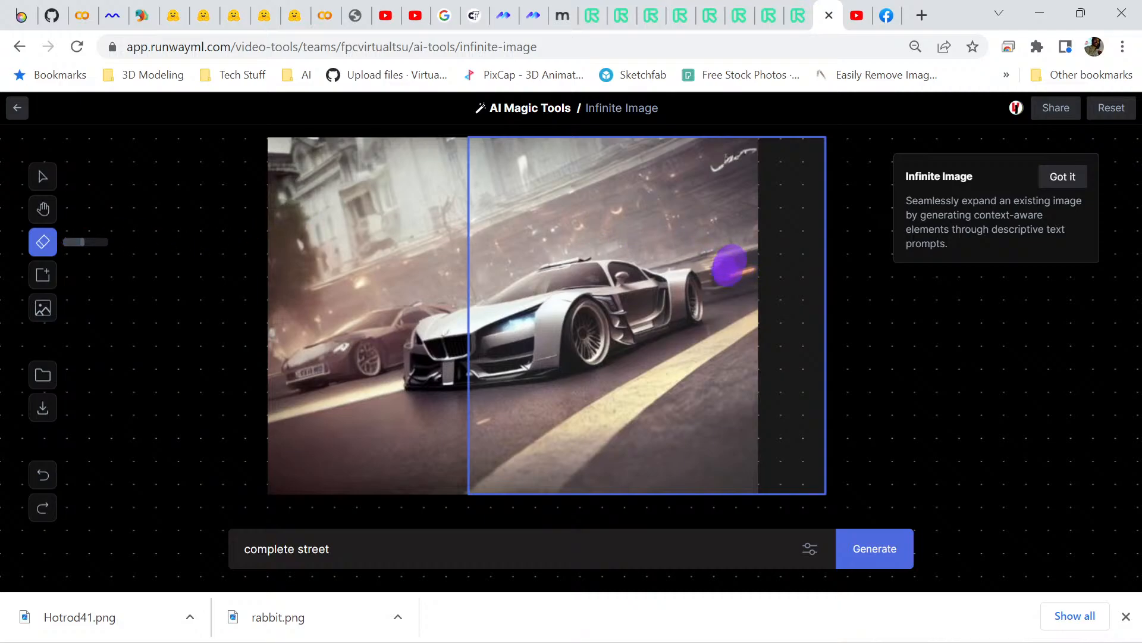
{"action": "mouse_move", "coordinate": [727, 265]}
{"action": "left_mouse_down"}
{"action": "mouse_move", "coordinate": [728, 279]}
{"action": "mouse_move", "coordinate": [772, 262]}
{"action": "left_mouse_up"}
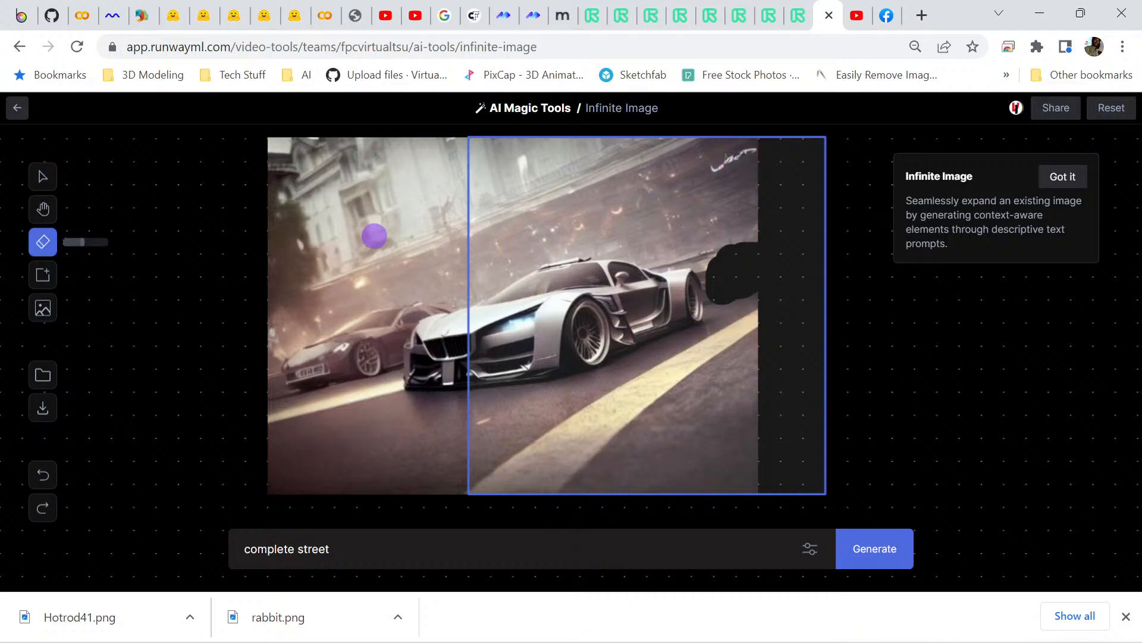
{"action": "left_click_drag", "start_coordinate": [77, 241], "coordinate": [70, 240]}
{"action": "mouse_move", "coordinate": [714, 165]}
{"action": "left_mouse_down"}
{"action": "mouse_move", "coordinate": [753, 153]}
{"action": "mouse_move", "coordinate": [768, 172]}
{"action": "left_mouse_up"}
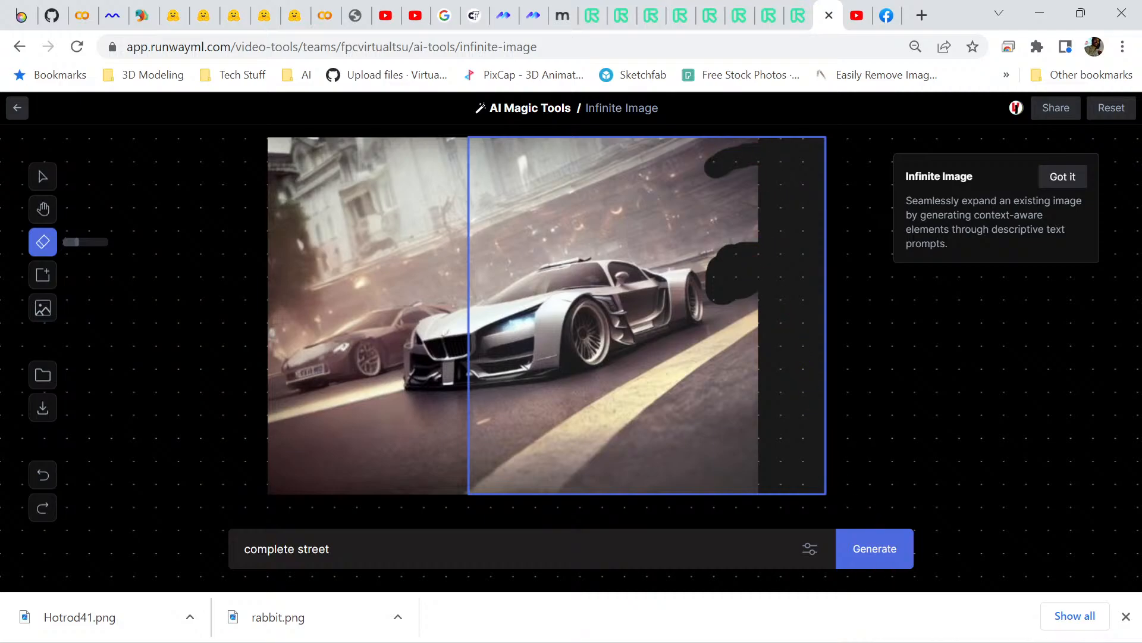
{"action": "left_click", "coordinate": [875, 548]}
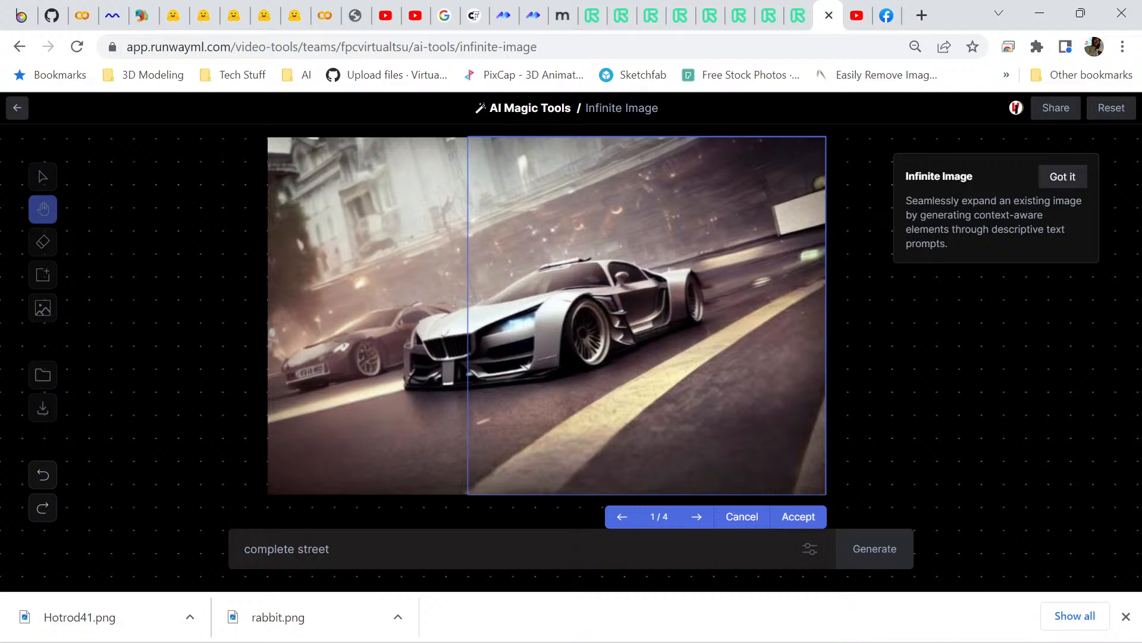
- Compare the four generated variants for the image's right side and accept the second one
{"action": "left_click", "coordinate": [697, 517]}
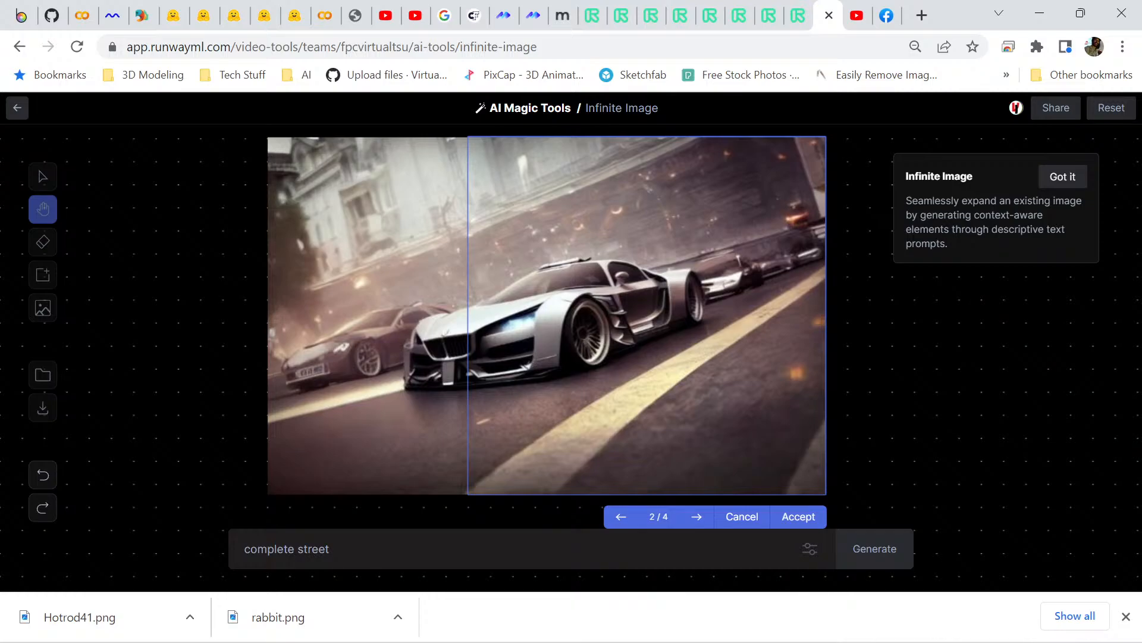
{"action": "left_click", "coordinate": [697, 517]}
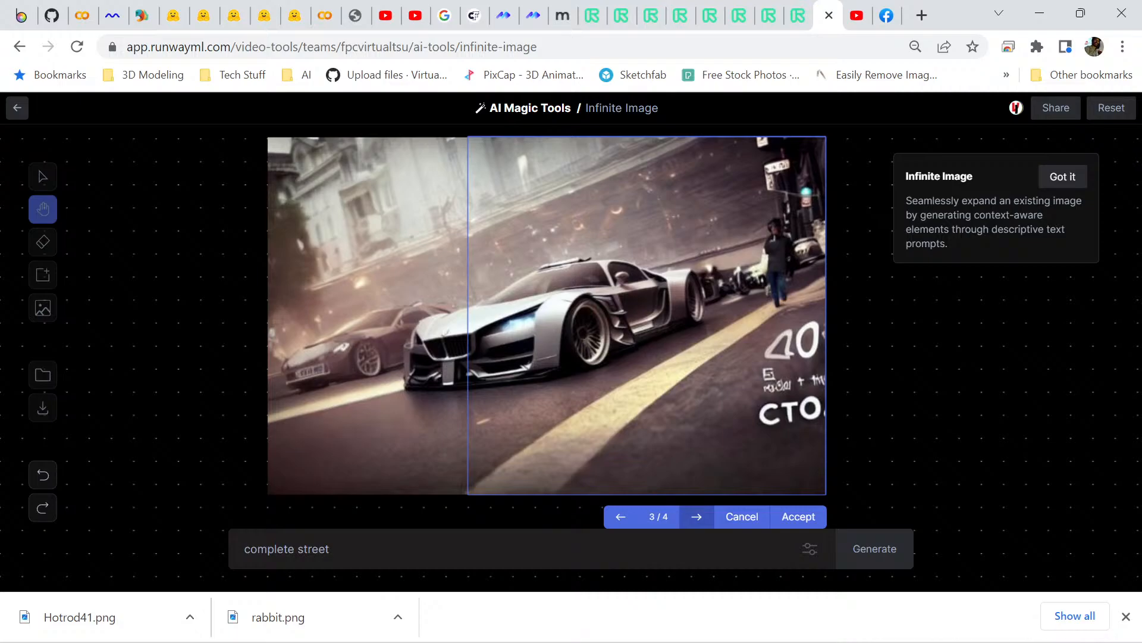
{"action": "left_click", "coordinate": [697, 516]}
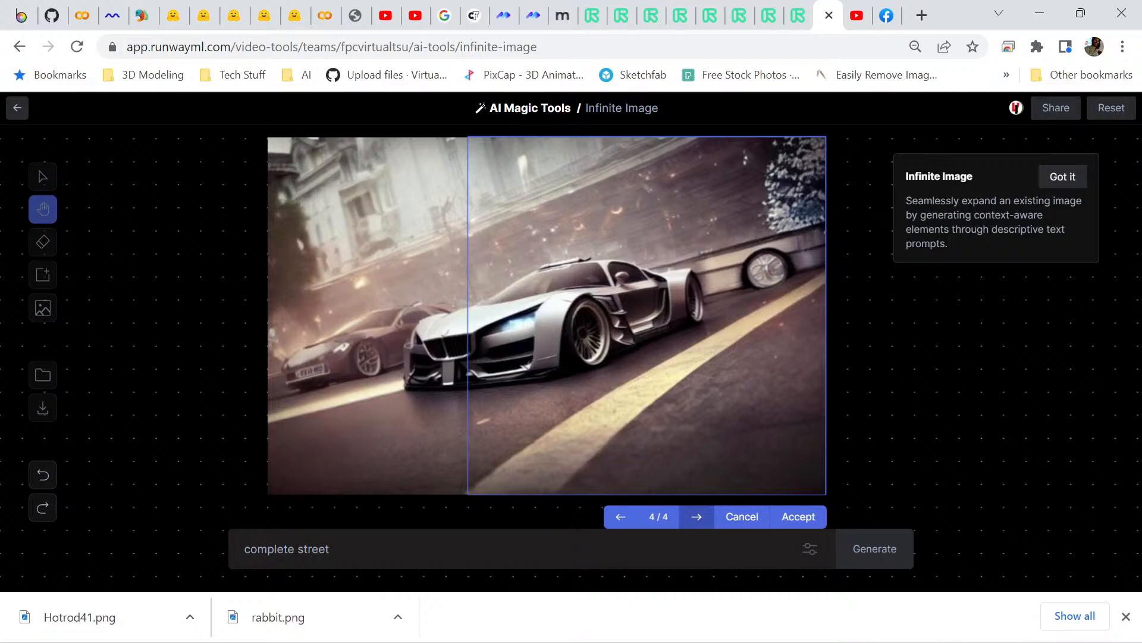
{"action": "left_click", "coordinate": [696, 517]}
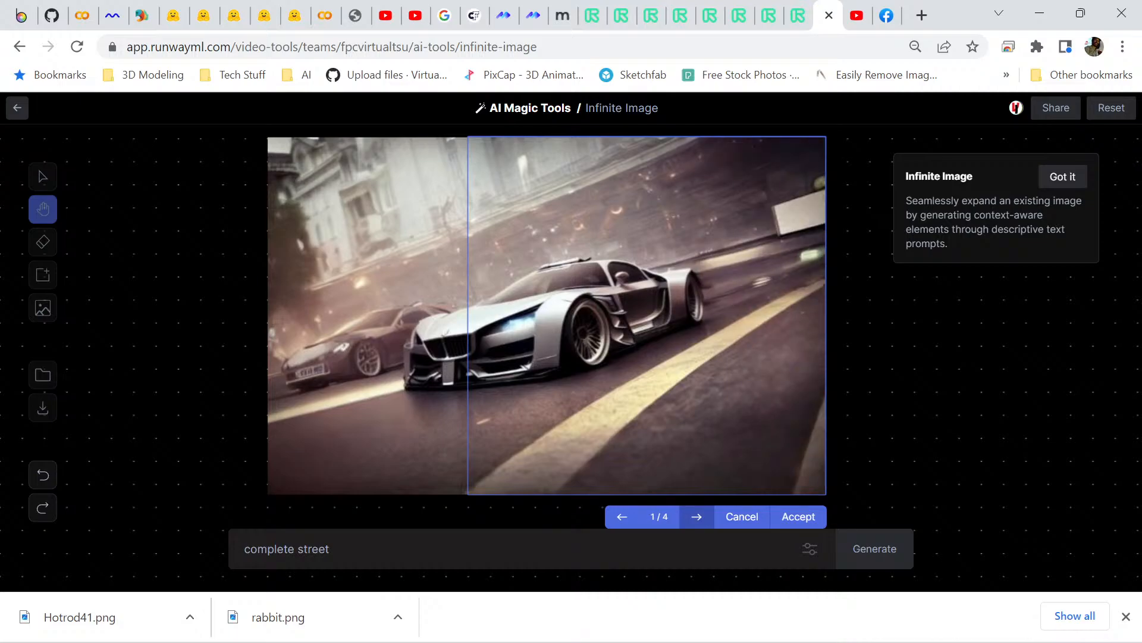
{"action": "left_click", "coordinate": [697, 517]}
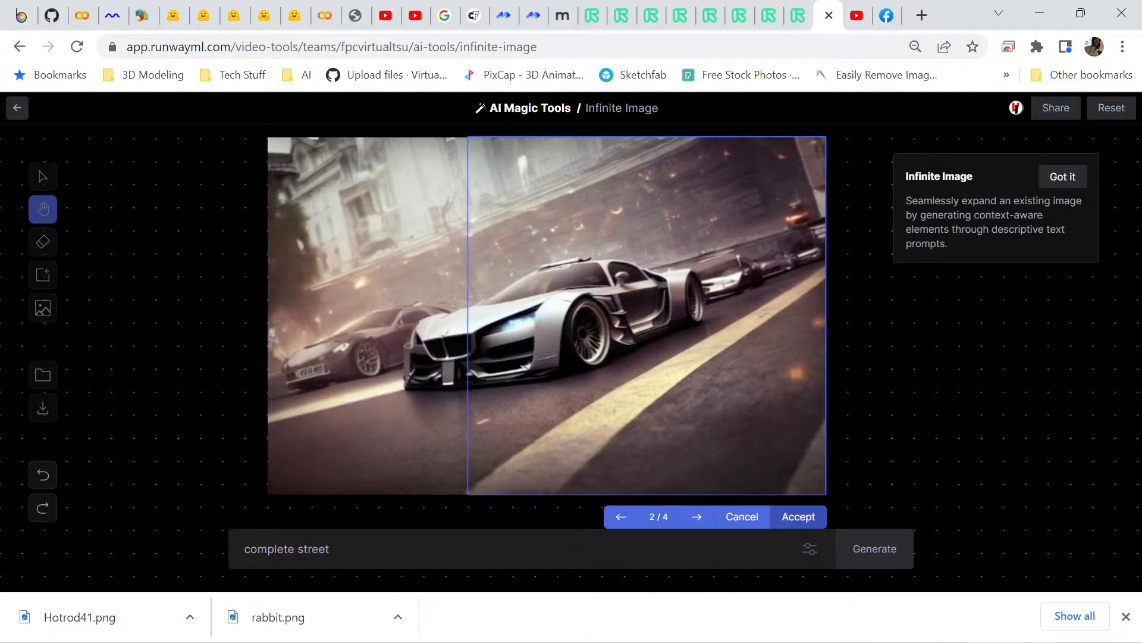
{"action": "left_click", "coordinate": [799, 517]}
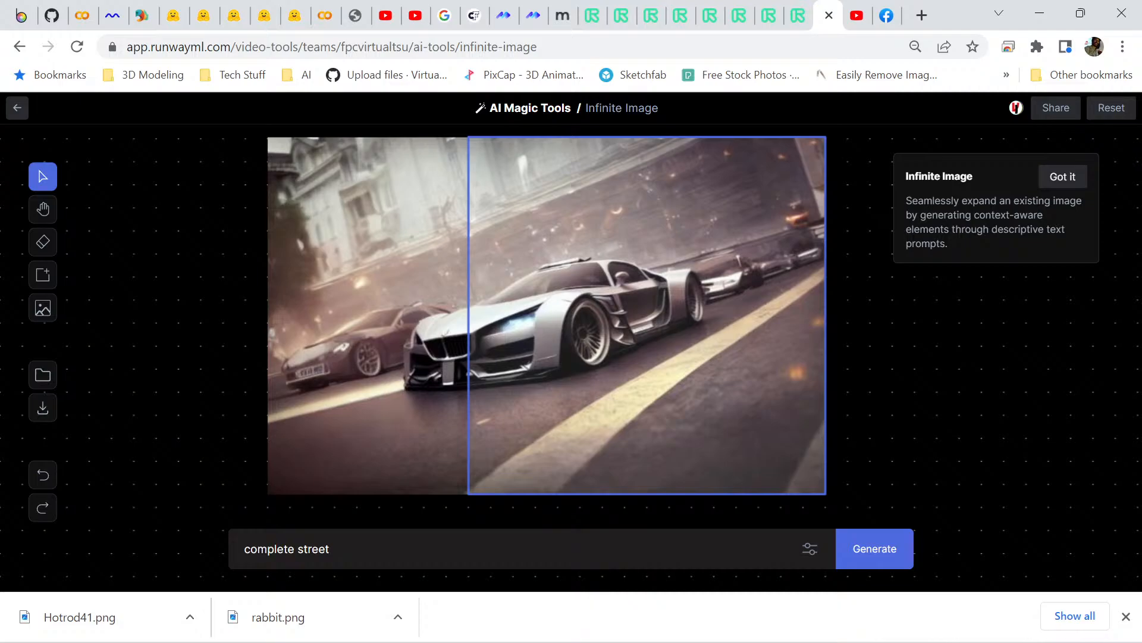
- Shift the frame slightly beyond the image's right edge, generate the extension with "complete street" and accept the first variant
{"action": "left_click_drag", "start_coordinate": [648, 315], "coordinate": [692, 316]}
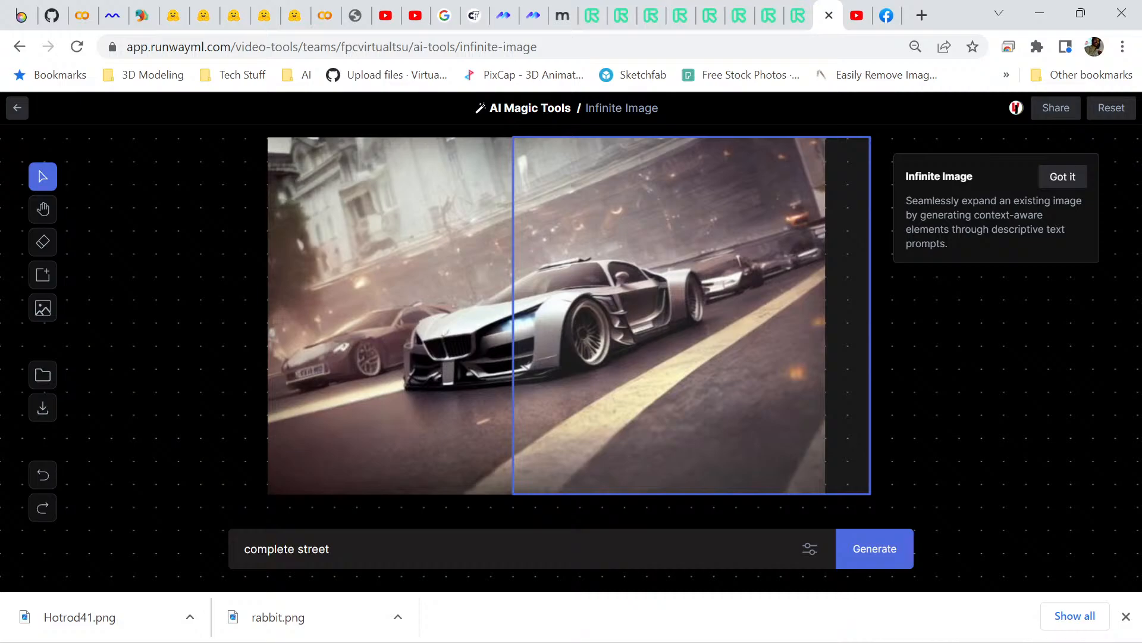
{"action": "key", "text": "Return"}
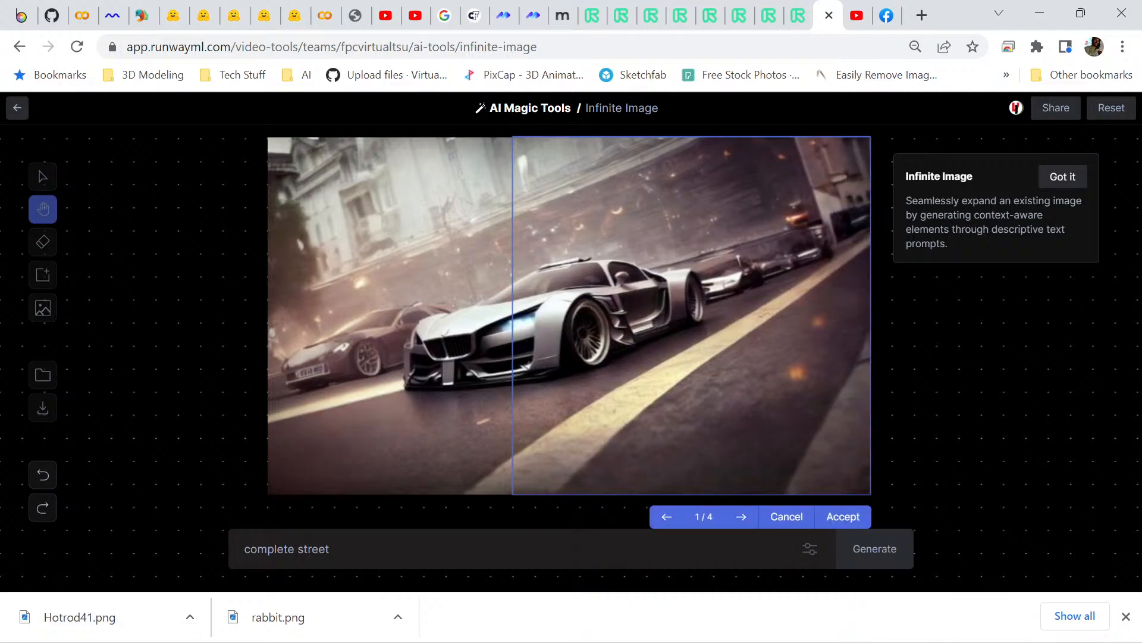
{"action": "left_click_drag", "start_coordinate": [571, 322], "coordinate": [573, 317]}
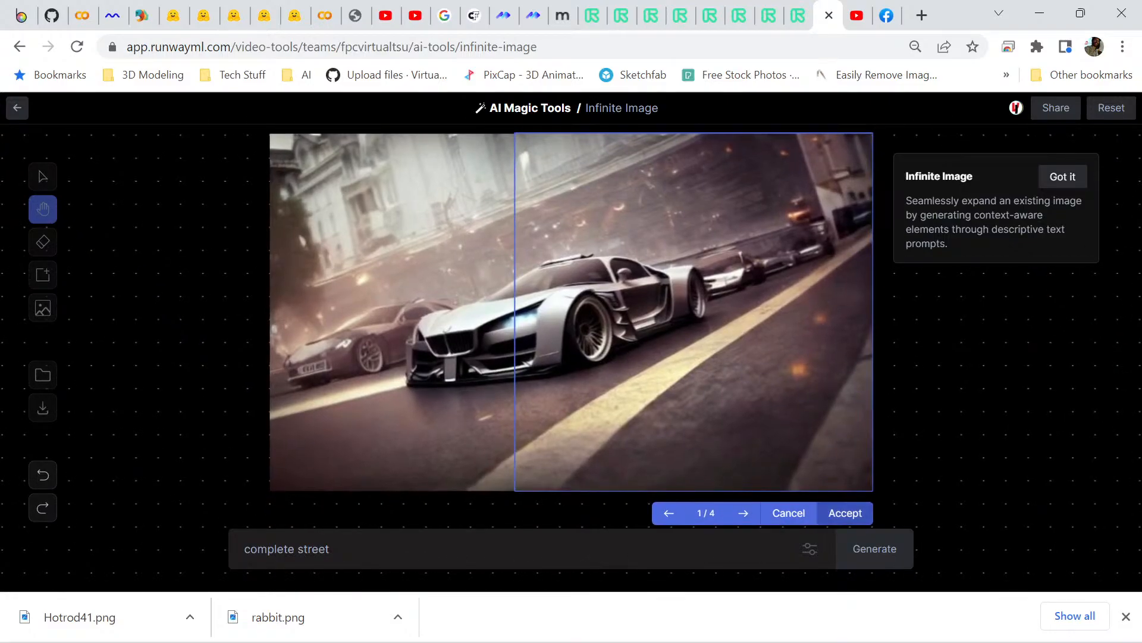
{"action": "left_click", "coordinate": [844, 512]}
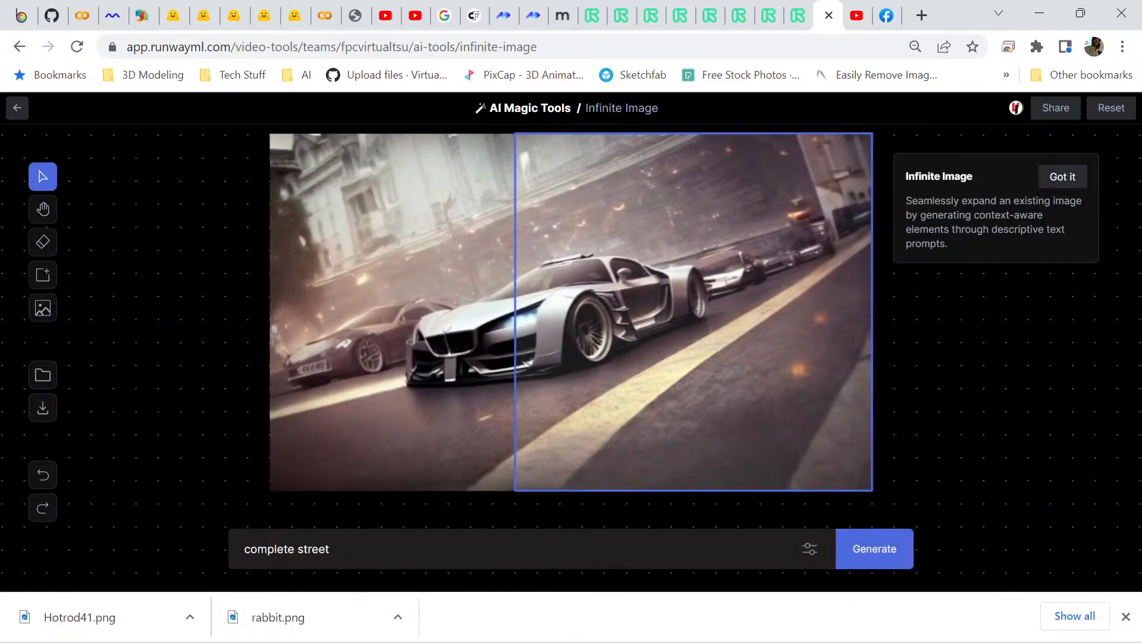
- Place the frame over the image's left edge, generate the extension with "complete street", compare the variants and accept the fourth one
{"action": "left_click_drag", "start_coordinate": [694, 312], "coordinate": [382, 311]}
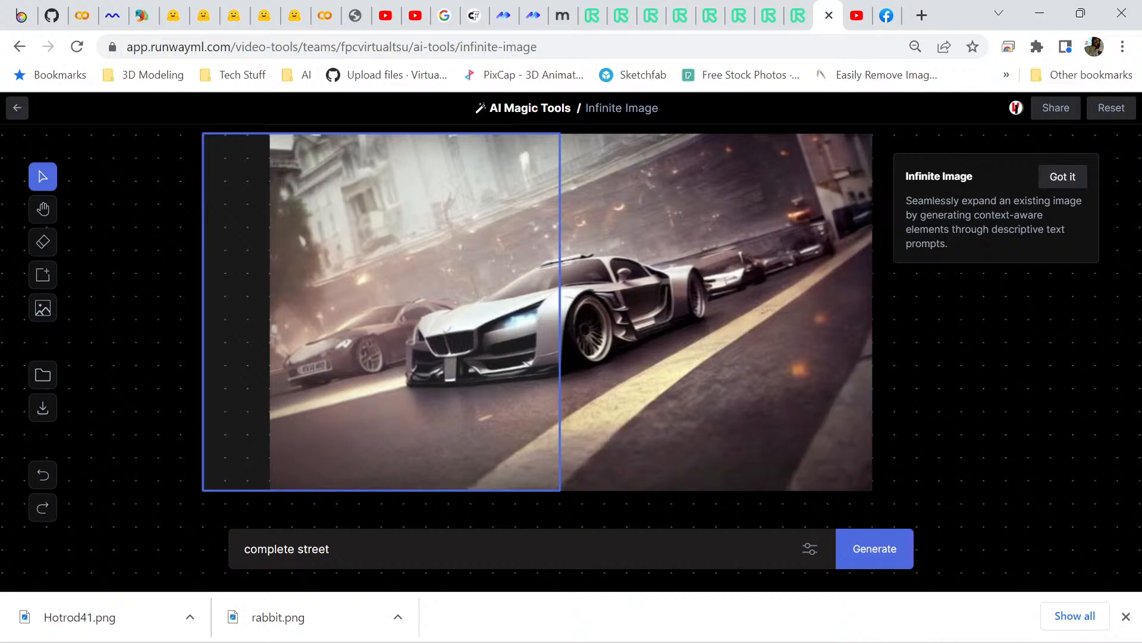
{"action": "key", "text": "Return"}
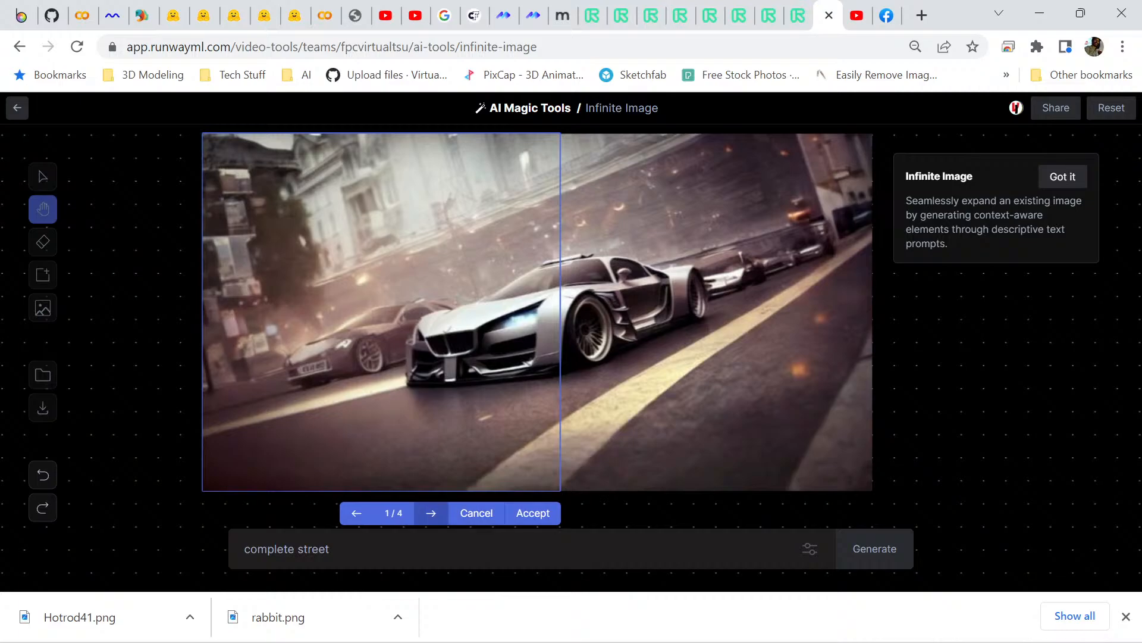
{"action": "left_click", "coordinate": [431, 513]}
{"action": "left_click", "coordinate": [431, 513]}
{"action": "left_click", "coordinate": [432, 513]}
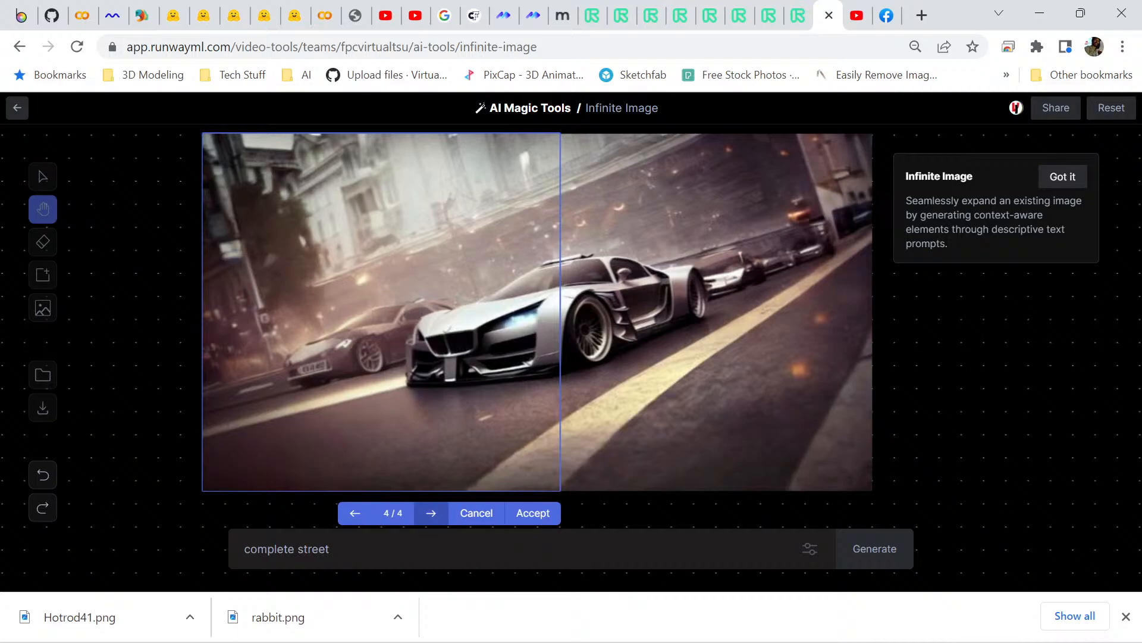
{"action": "left_click", "coordinate": [431, 513]}
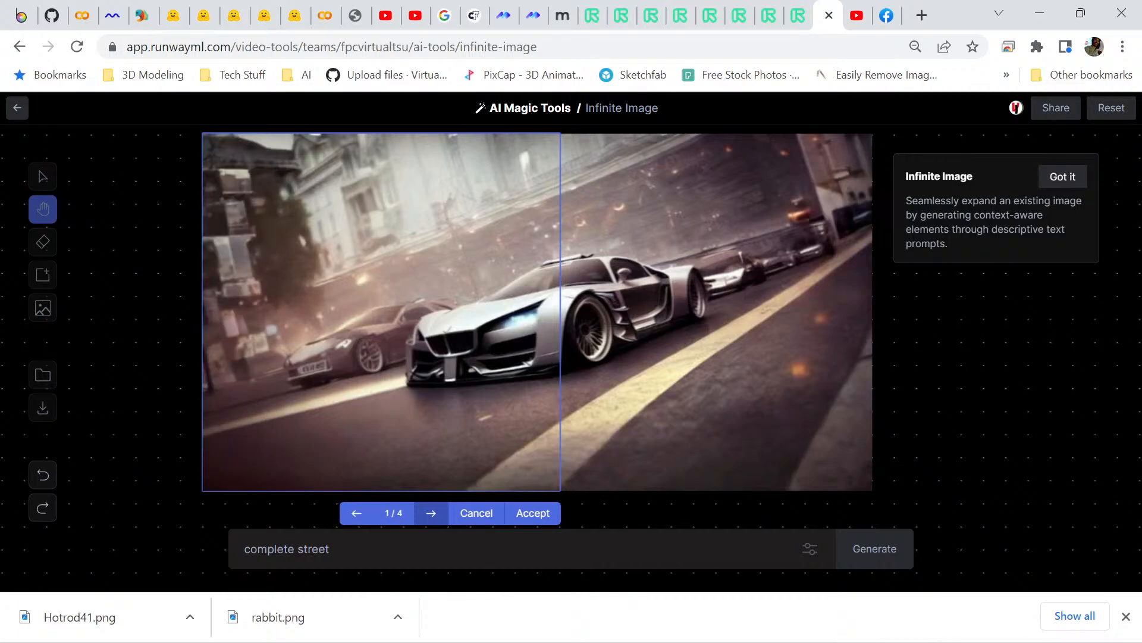
{"action": "left_click", "coordinate": [356, 513]}
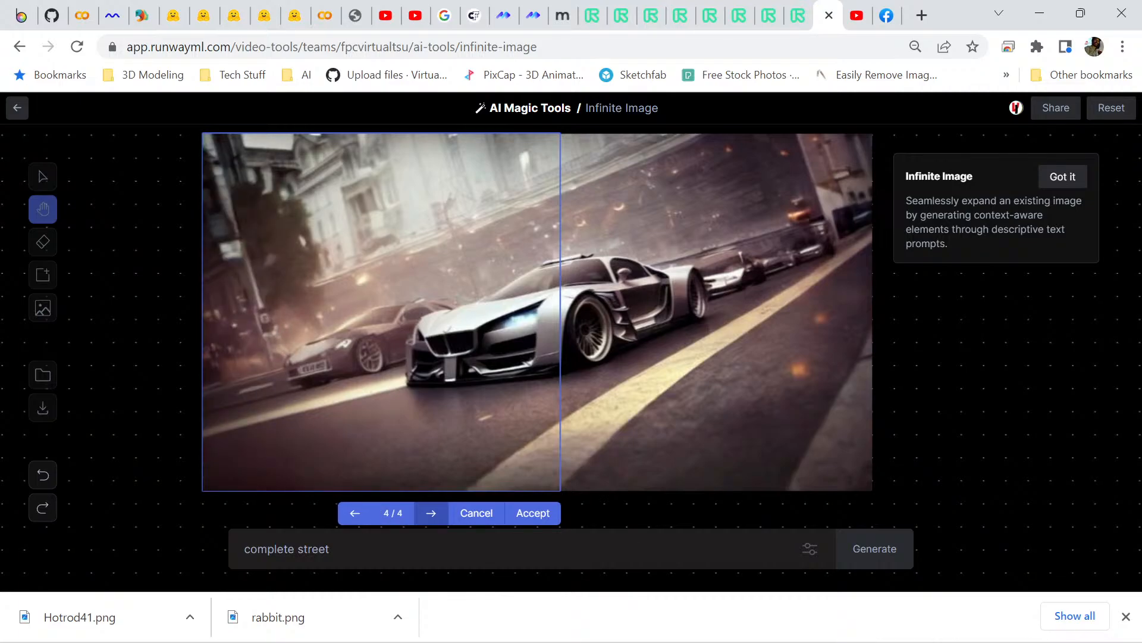
{"action": "left_click", "coordinate": [355, 513]}
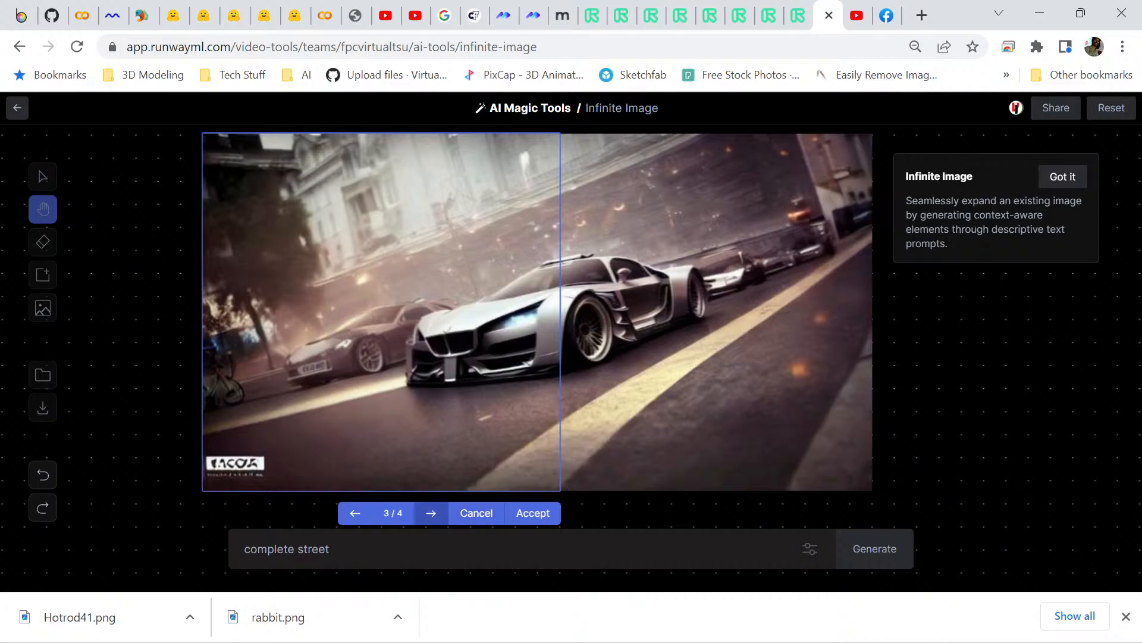
{"action": "left_click", "coordinate": [430, 512]}
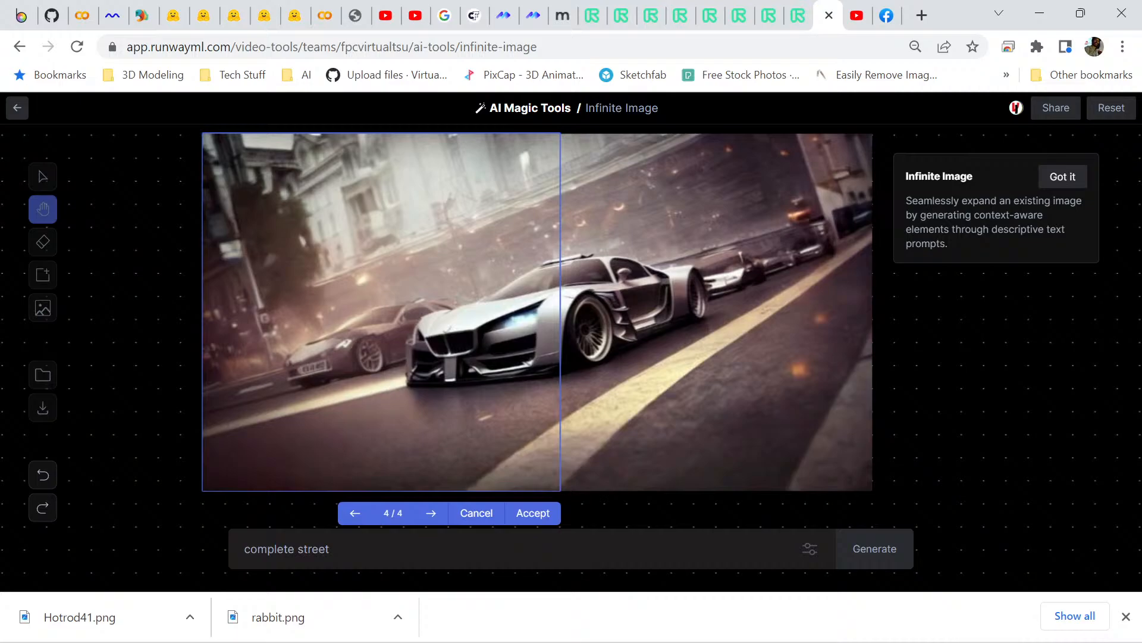
{"action": "left_click", "coordinate": [532, 513]}
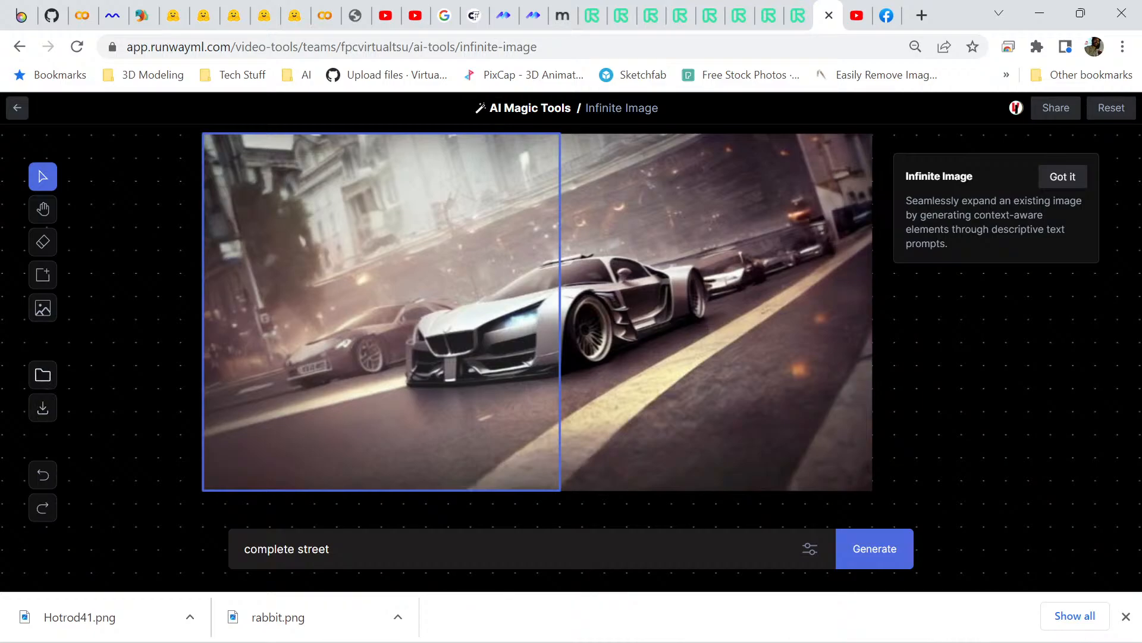
- Download the expanded image into the AI Hotrods folder as the PNG file Hotrod41enh
{"action": "left_click", "coordinate": [43, 375]}
{"action": "left_click", "coordinate": [43, 408]}
{"action": "scroll", "coordinate": [424, 285], "scroll_direction": "down", "scroll_amount": 8}
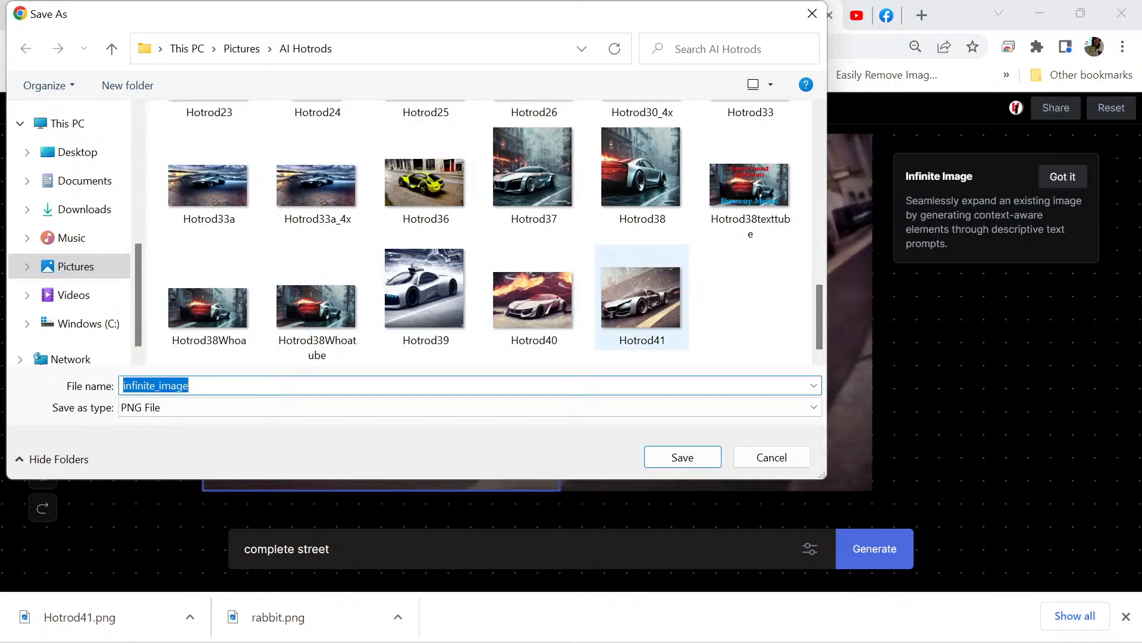
{"action": "left_click", "coordinate": [642, 297]}
{"action": "key", "text": "Tab"}
{"action": "key", "text": "End"}
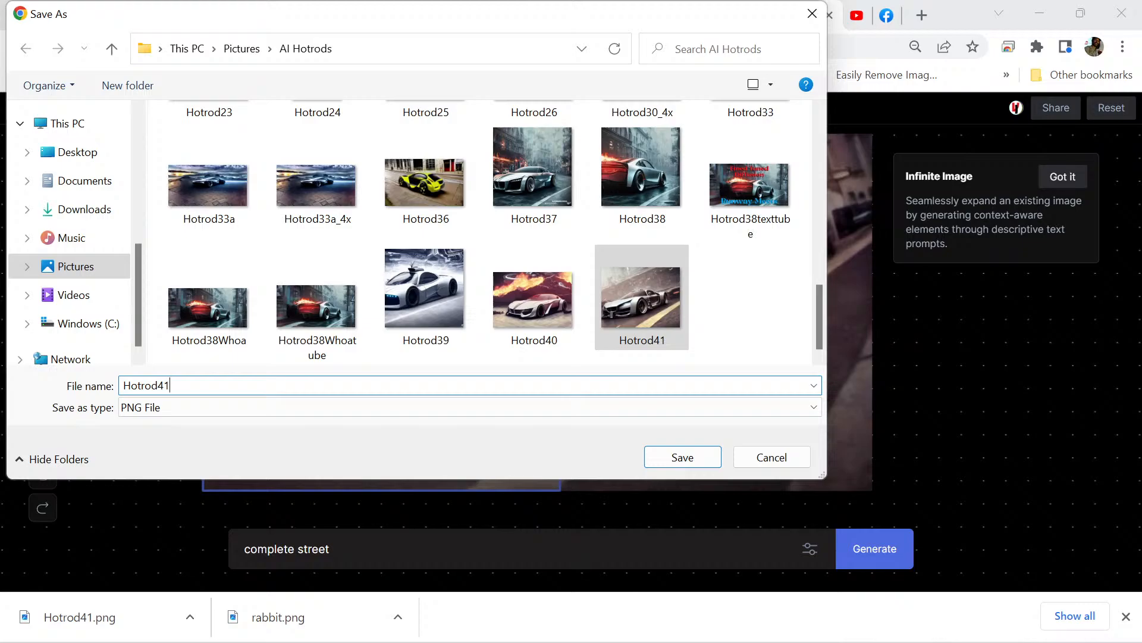
{"action": "type", "text": "enh"}
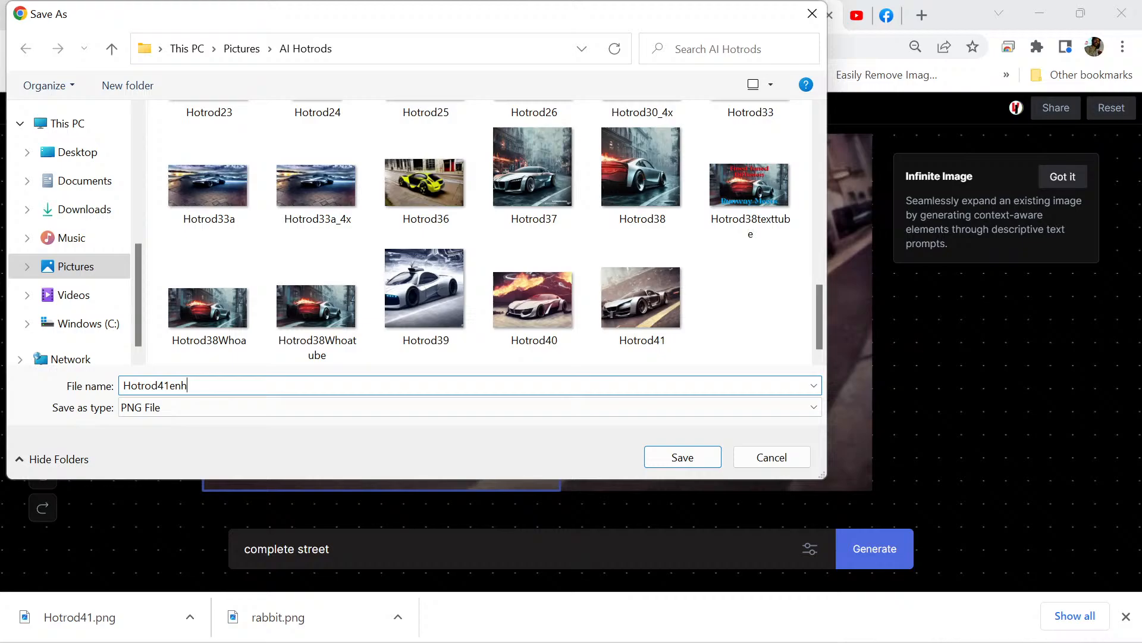
{"action": "key", "text": "Return"}
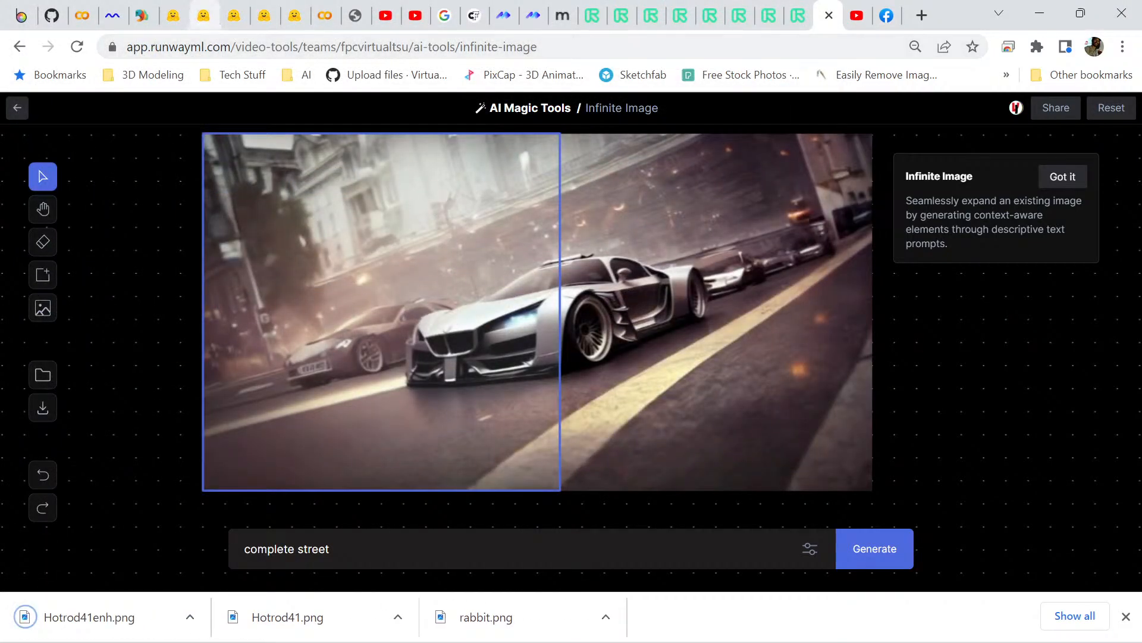
- Switch to the GFPGAN Space on Hugging Face, reload the page and copy its web address
{"action": "left_click", "coordinate": [206, 15]}
{"action": "scroll", "coordinate": [571, 342], "scroll_direction": "down", "scroll_amount": 5}
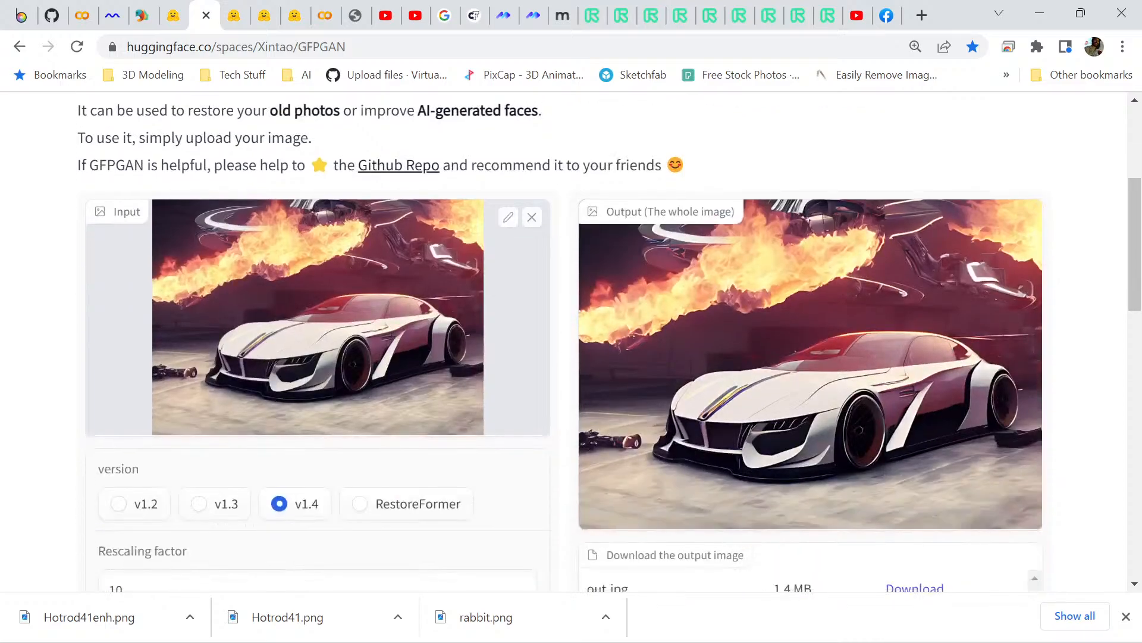
{"action": "scroll", "coordinate": [571, 342], "scroll_direction": "up", "scroll_amount": 5}
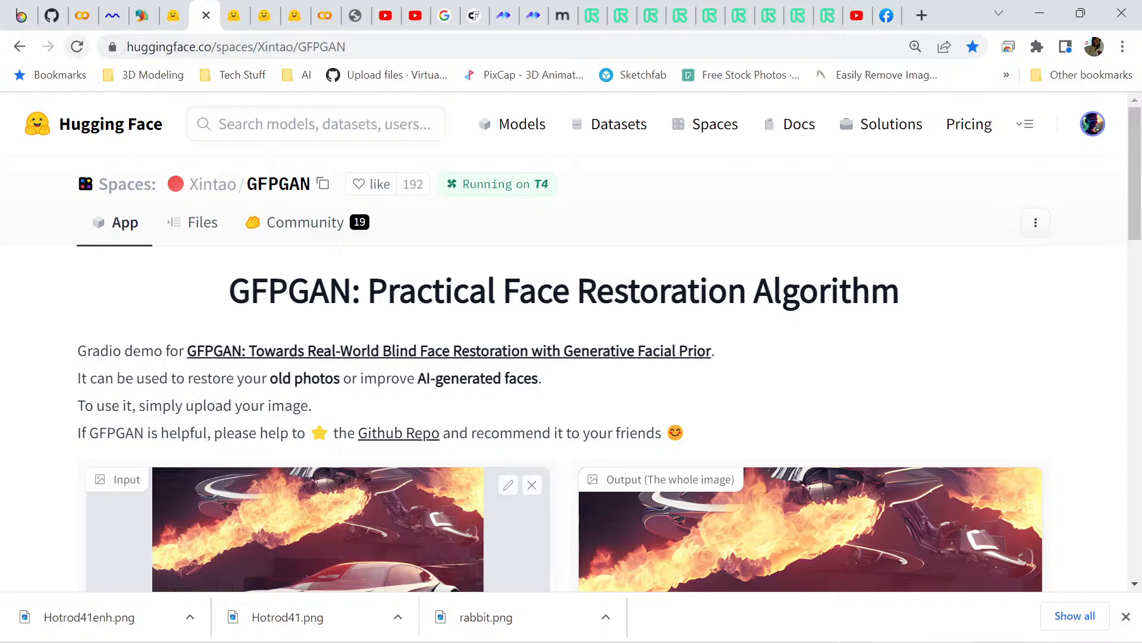
{"action": "left_click", "coordinate": [76, 47]}
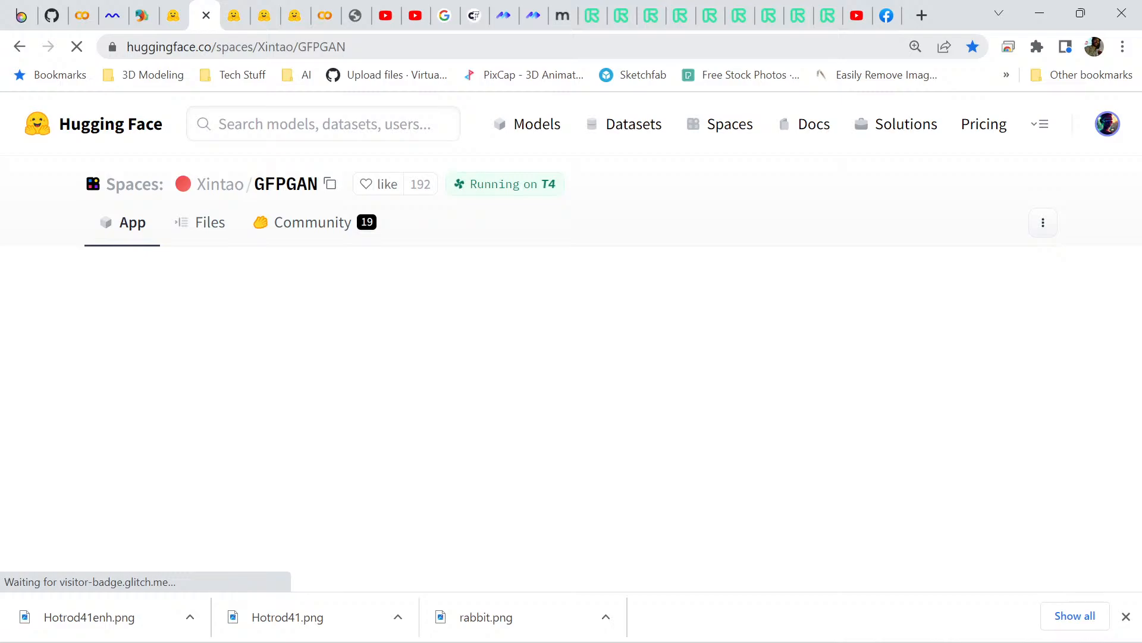
{"action": "key", "text": "ctrl+l"}
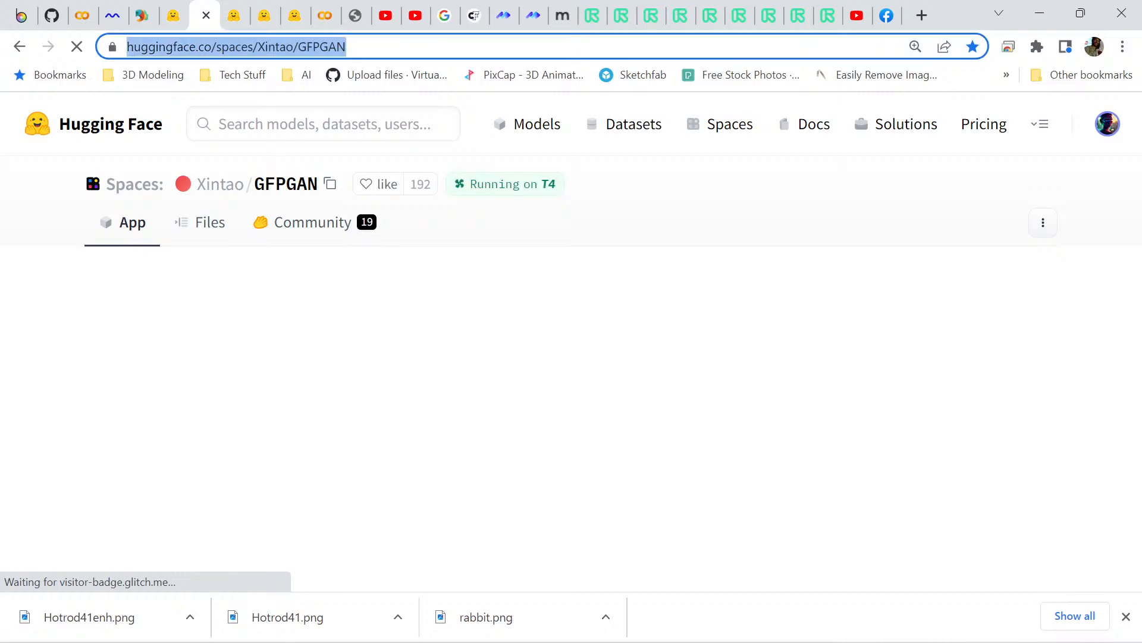
{"action": "right_click", "coordinate": [311, 47]}
{"action": "left_click", "coordinate": [345, 177]}
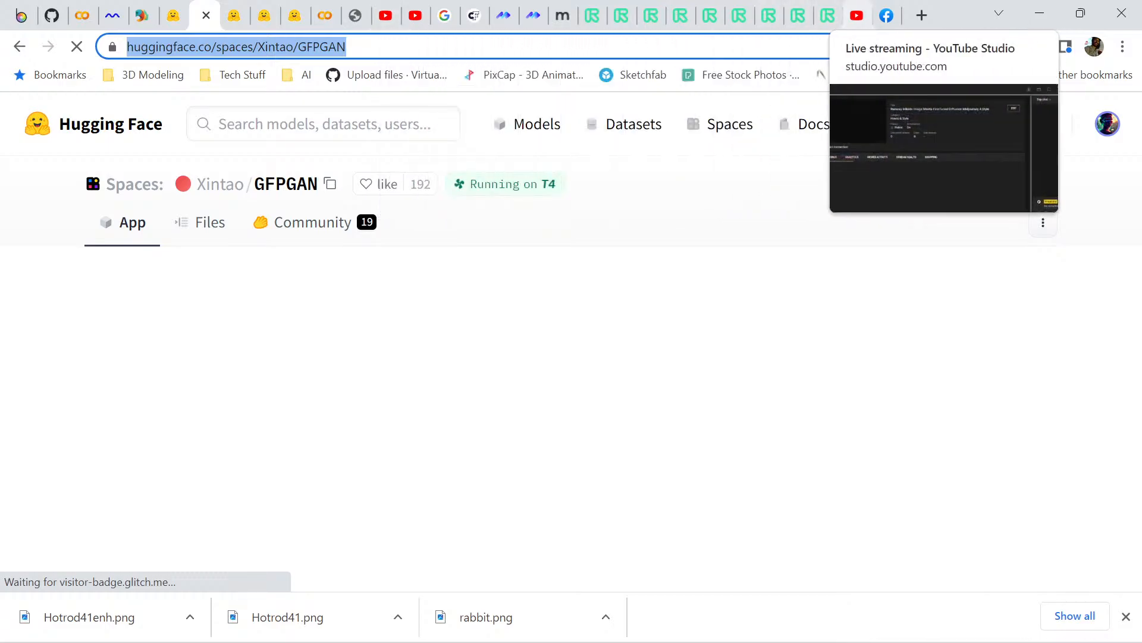
- Open the live stream's settings in YouTube Studio and append "GFPGAN upscaler tool;" with the copied GFPGAN link to the description
{"action": "left_click", "coordinate": [857, 15]}
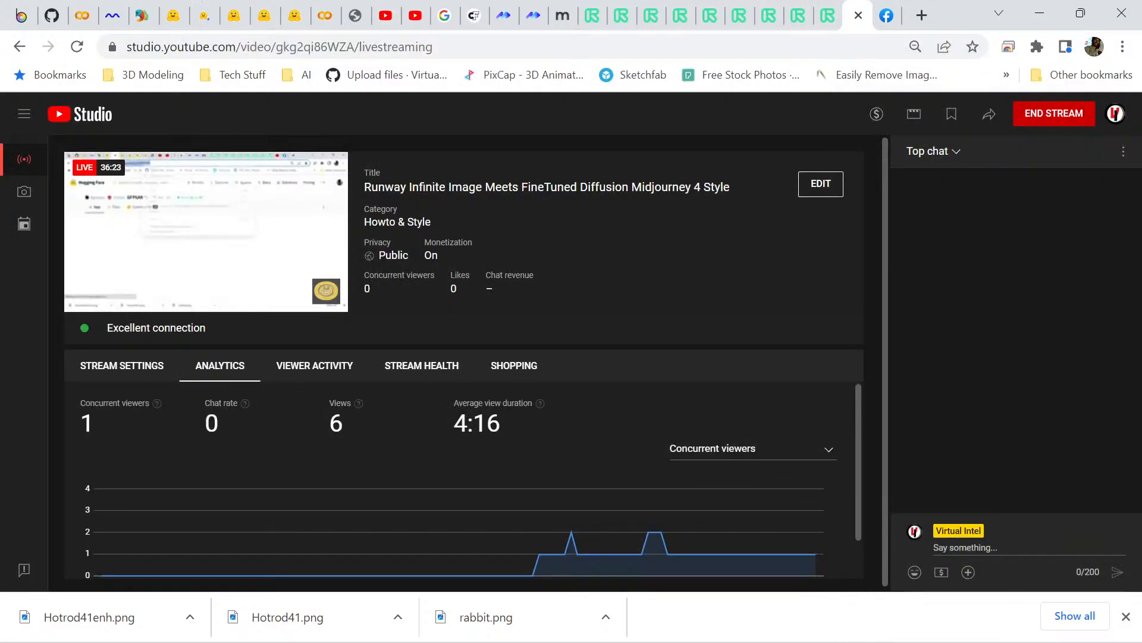
{"action": "left_click", "coordinate": [821, 183]}
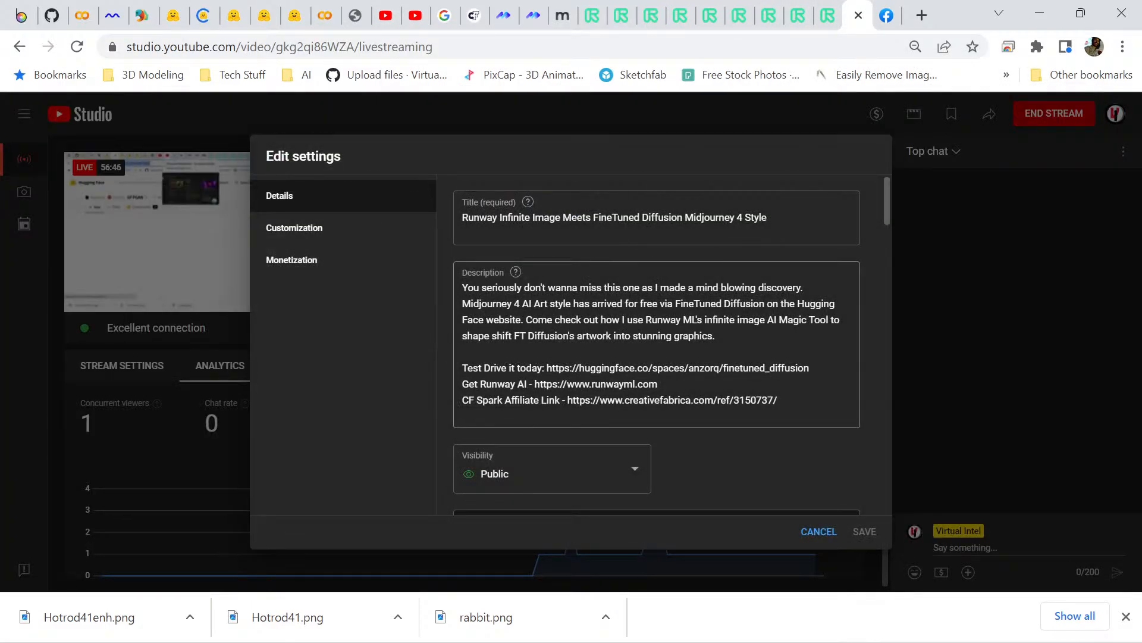
{"action": "left_click", "coordinate": [815, 411]}
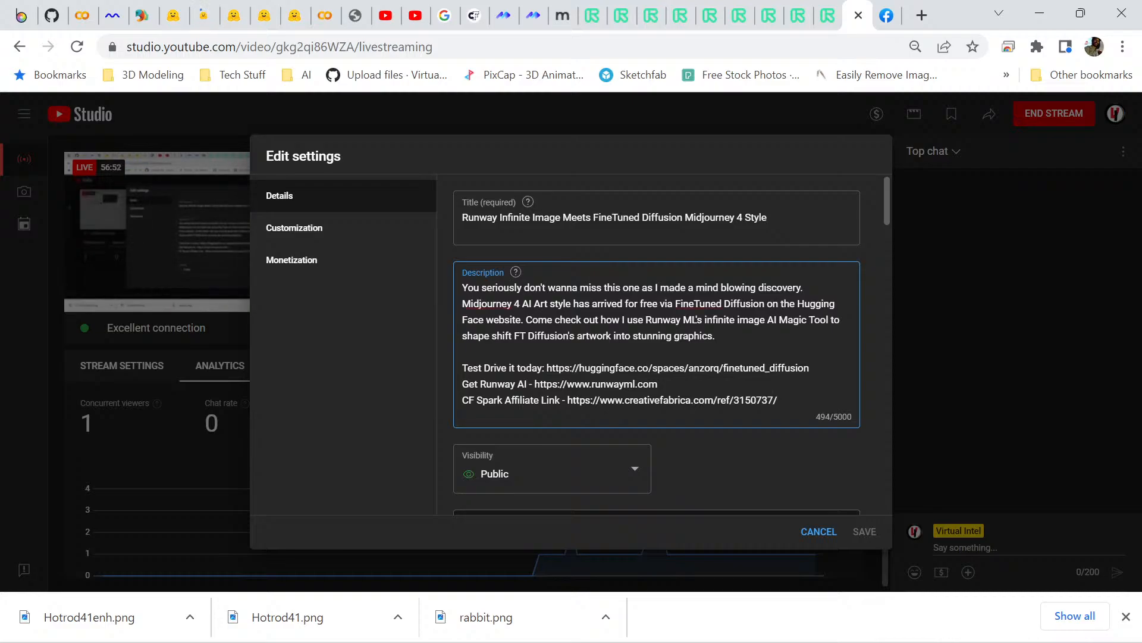
{"action": "key", "text": "Return"}
{"action": "type", "text": "GFP"}
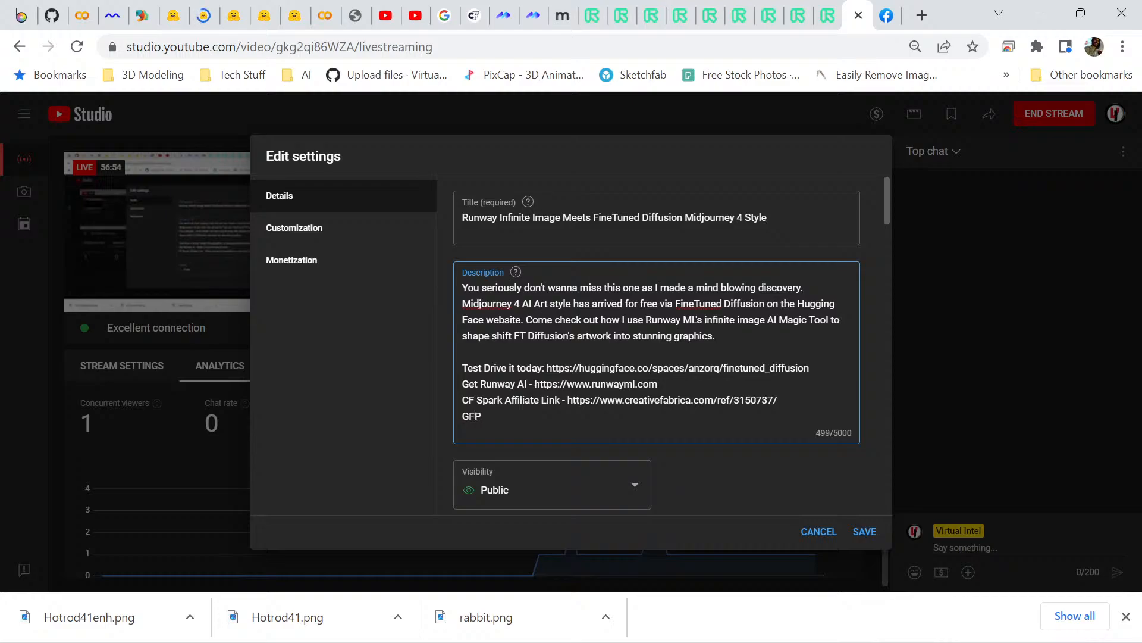
{"action": "type", "text": "G"}
{"action": "type", "text": "AN upscaler tool:"}
{"action": "right_click", "coordinate": [629, 100]}
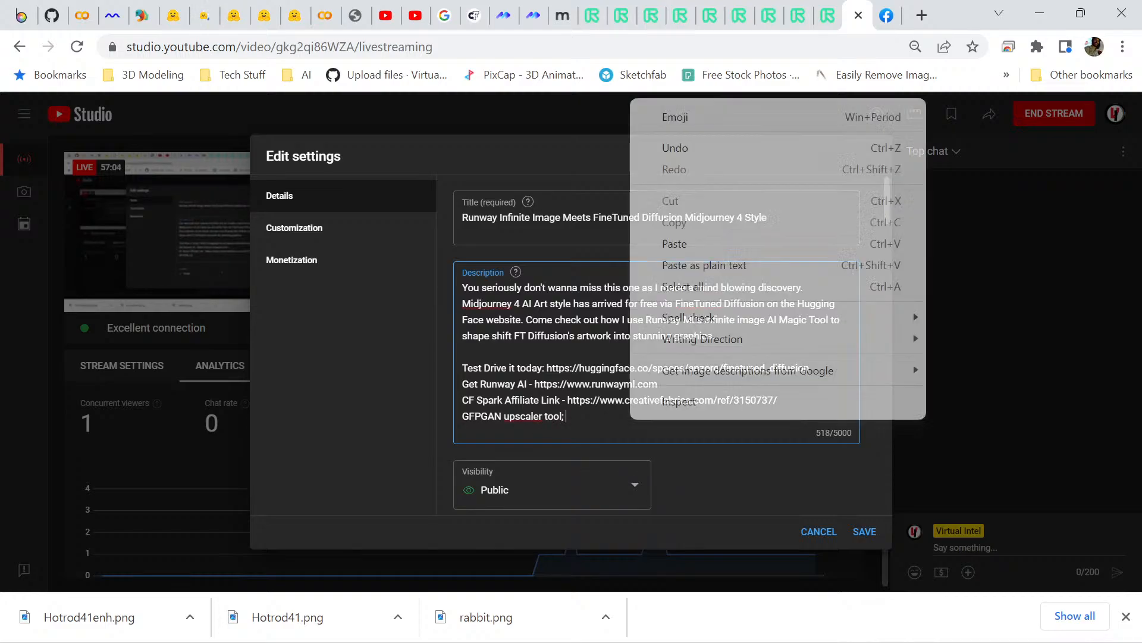
{"action": "left_click", "coordinate": [660, 243]}
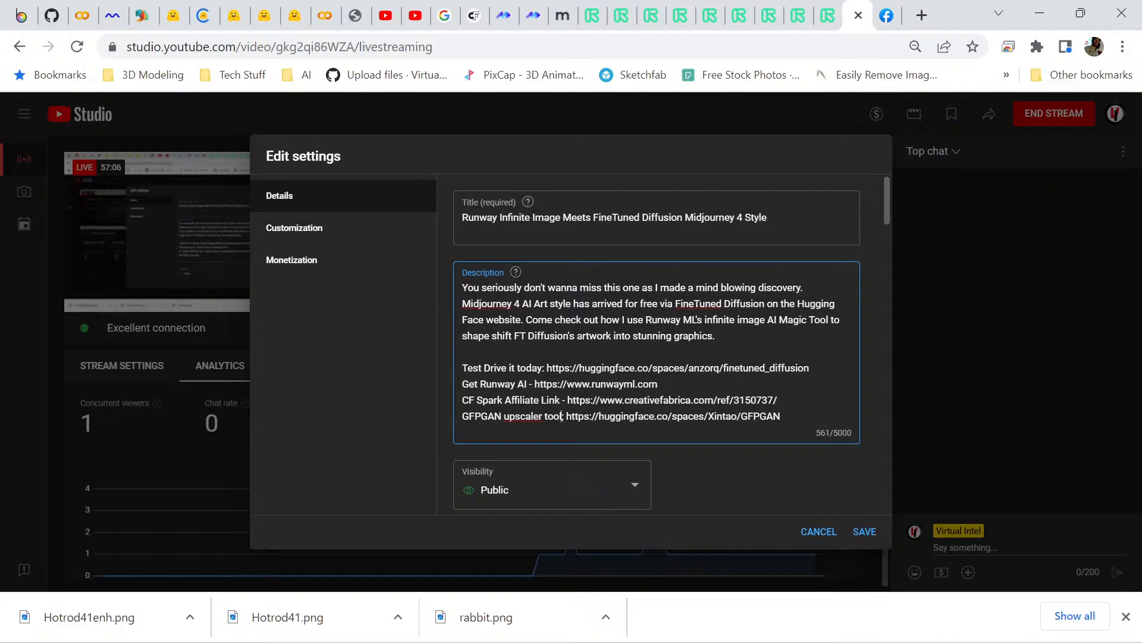
- Replace the semicolon after "GFPGAN upscaler tool" in the description with a colon
{"action": "left_click", "coordinate": [563, 416]}
{"action": "type", "text": ":"}
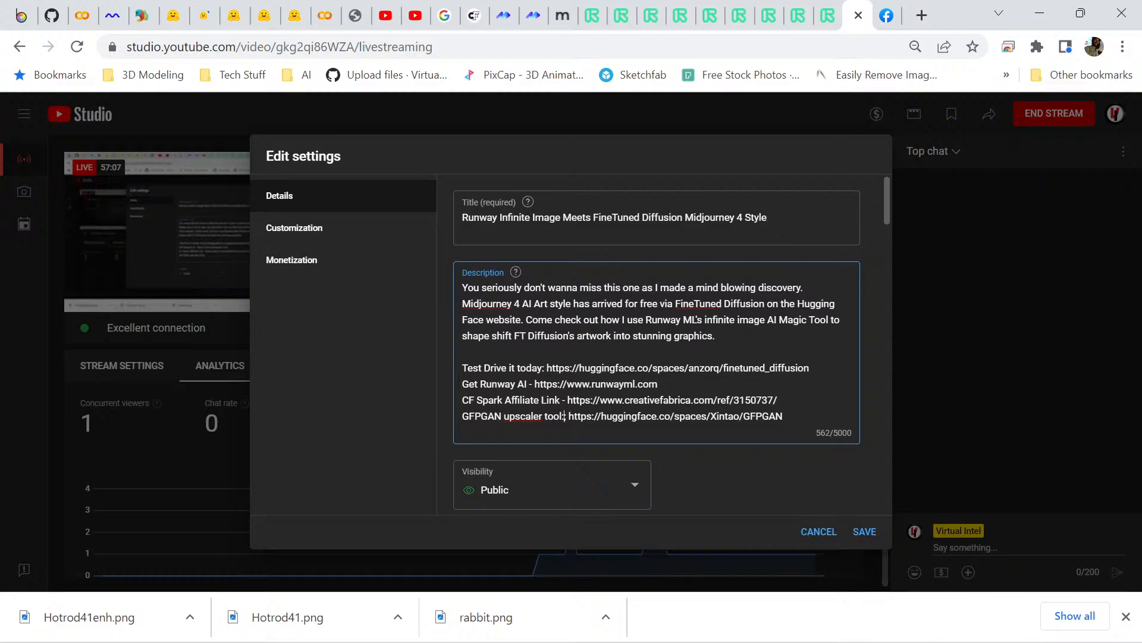
{"action": "key", "text": "Delete"}
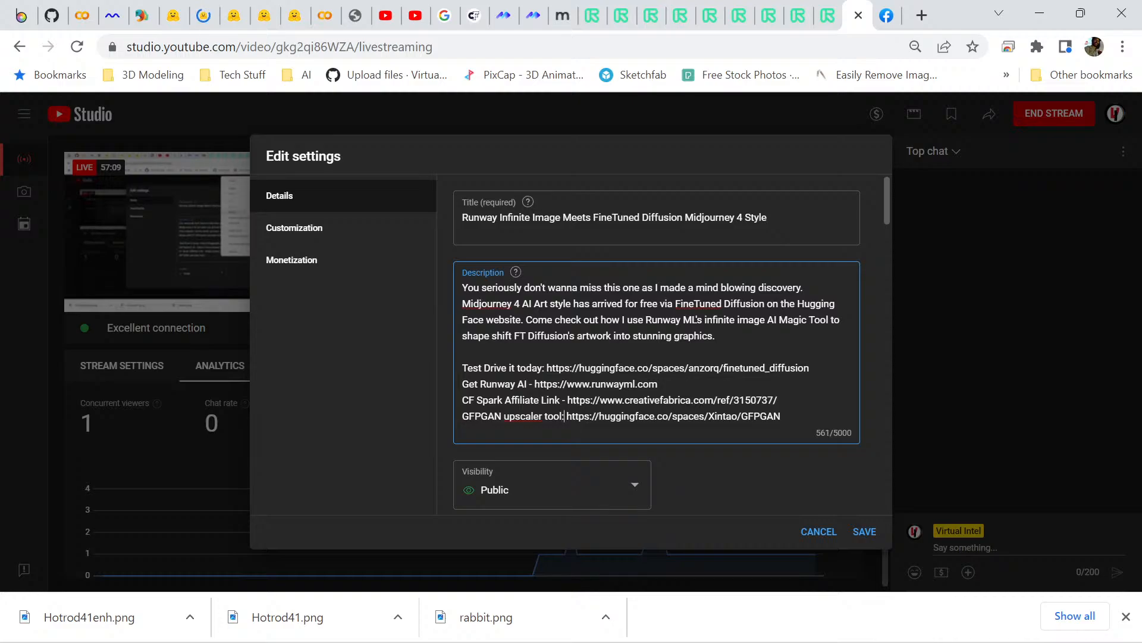
- Save the edited stream settings, return to the GFPGAN Space and dismiss the list of downloaded files
{"action": "left_click", "coordinate": [864, 531]}
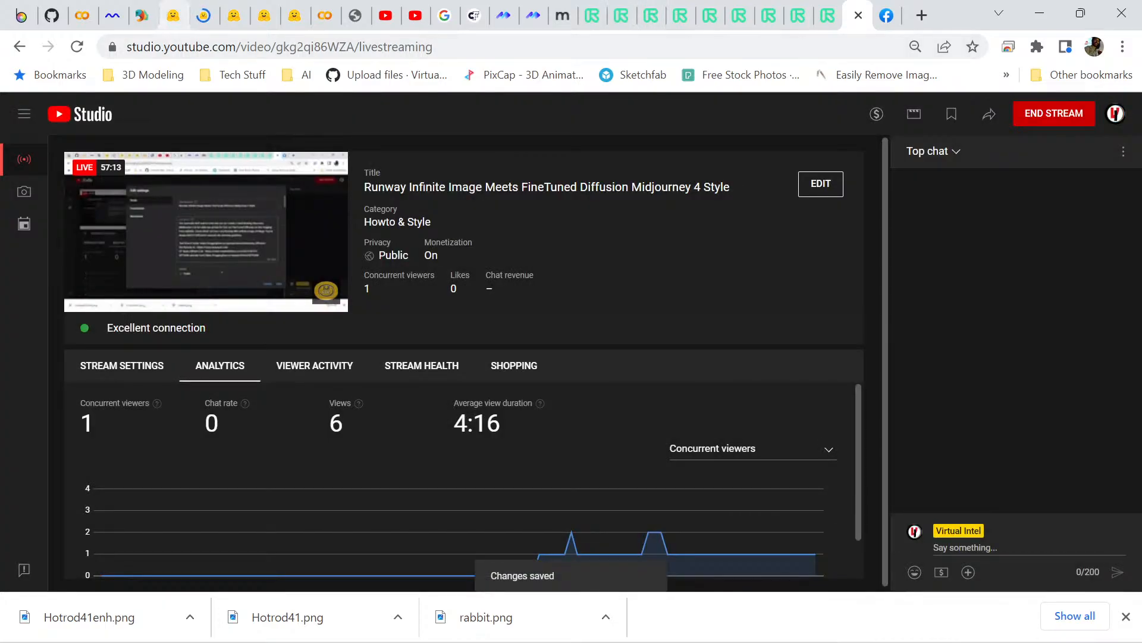
{"action": "left_click", "coordinate": [205, 15]}
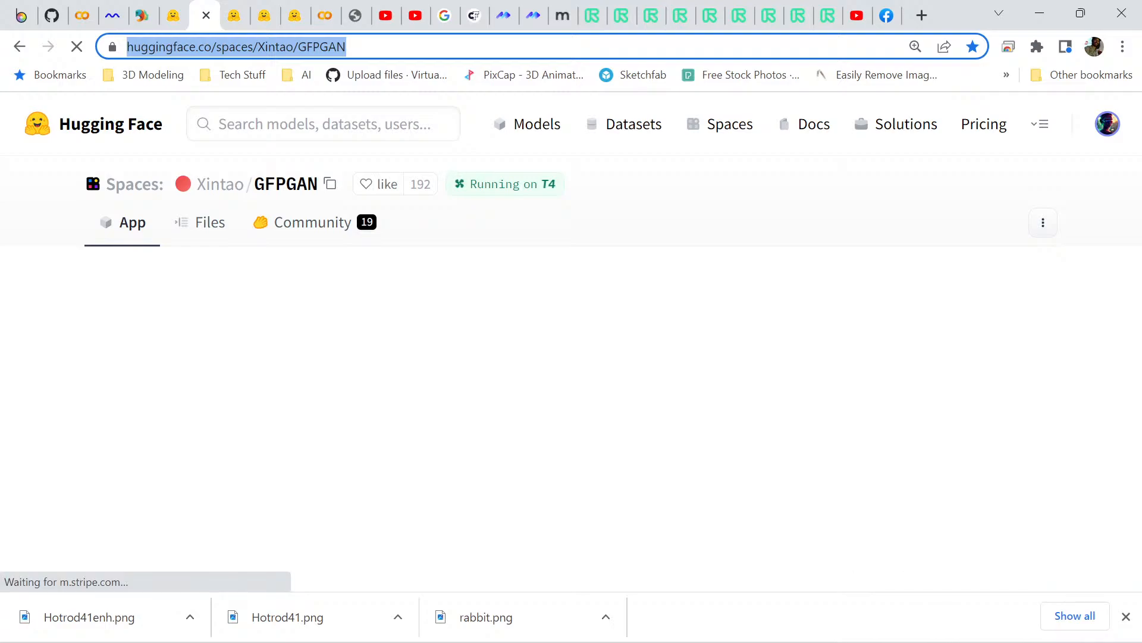
{"action": "left_click", "coordinate": [1126, 617]}
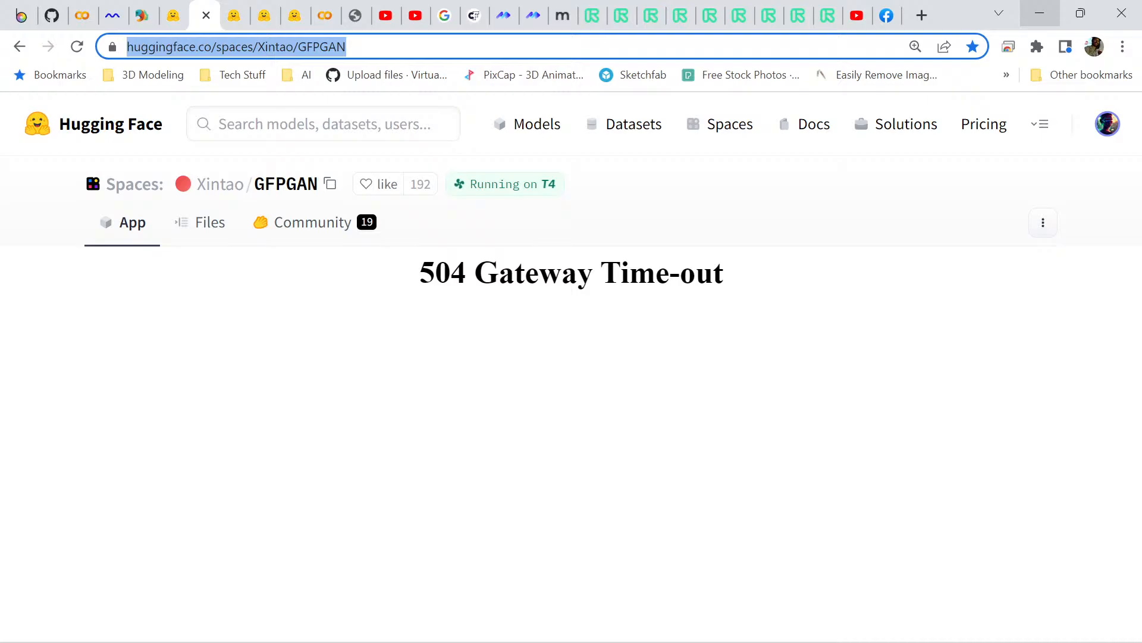
- Bring up the AI Hotrods folder beside the RealGan folder and upscale Hotrod41enh by dropping it onto Real-ESRGAN
{"action": "left_click", "coordinate": [1040, 13]}
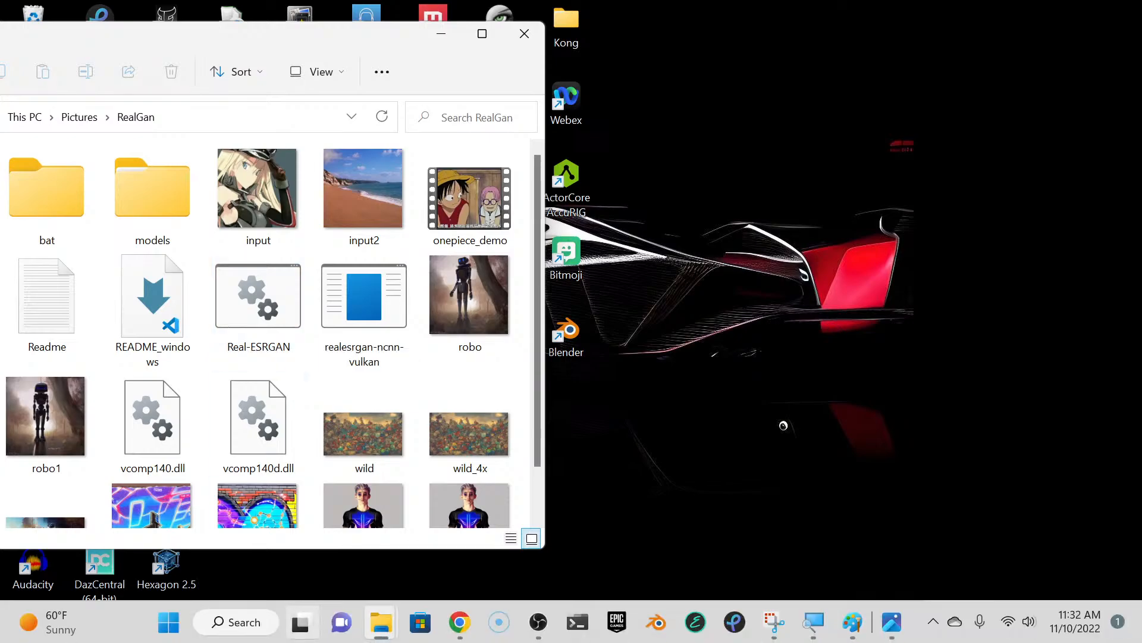
{"action": "mouse_move", "coordinate": [380, 622]}
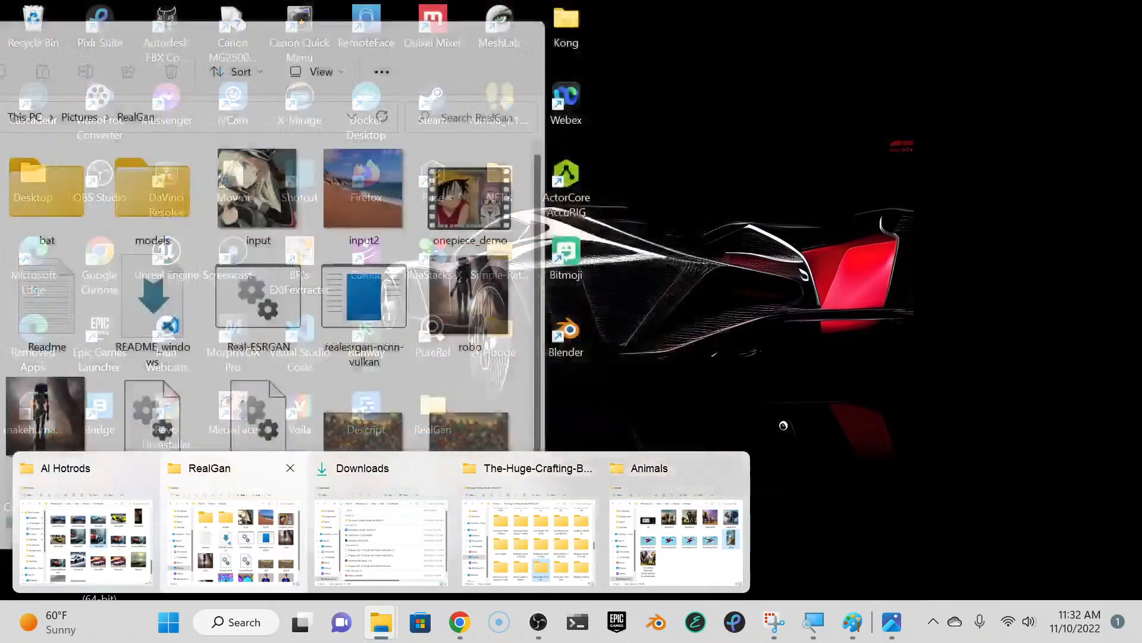
{"action": "left_click", "coordinate": [86, 536]}
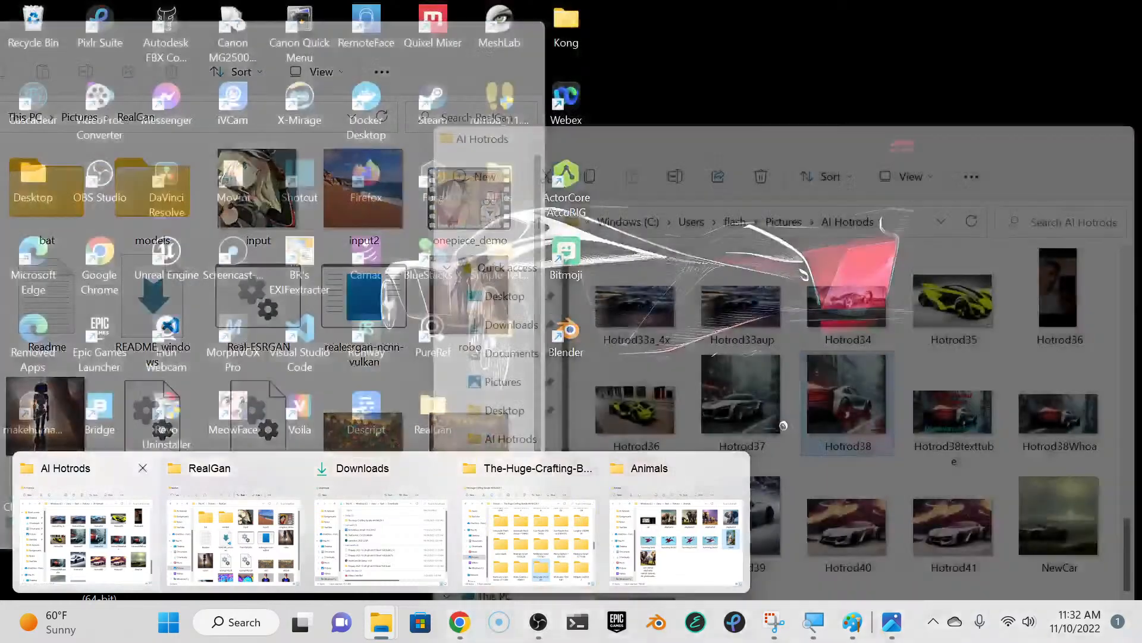
{"action": "scroll", "coordinate": [847, 411], "scroll_direction": "down", "scroll_amount": 2}
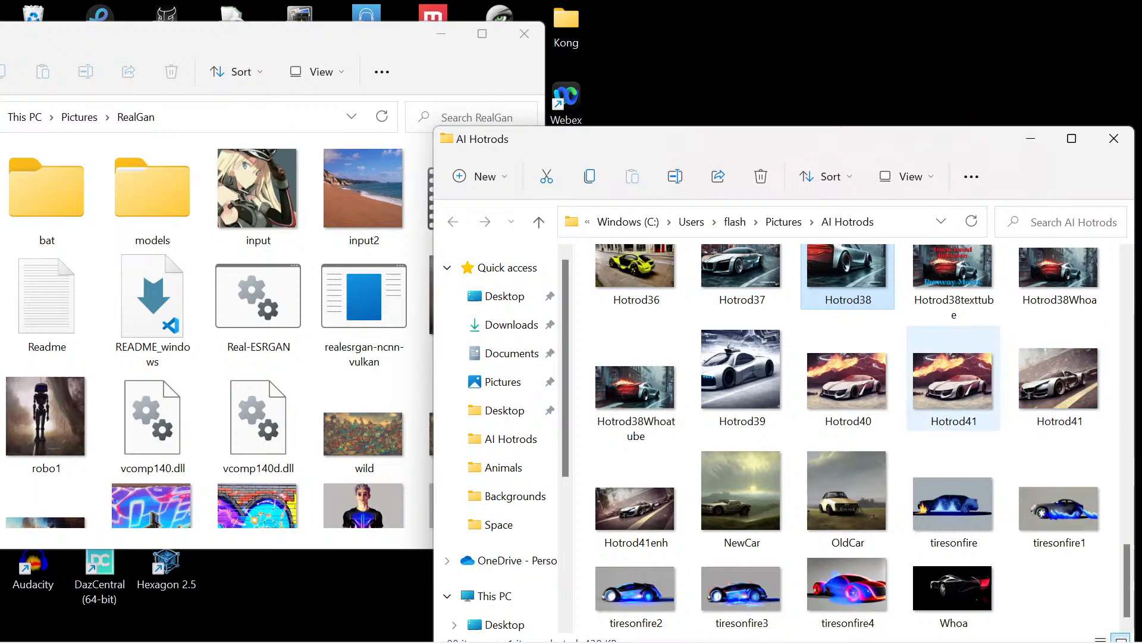
{"action": "left_click_drag", "start_coordinate": [636, 509], "coordinate": [238, 292]}
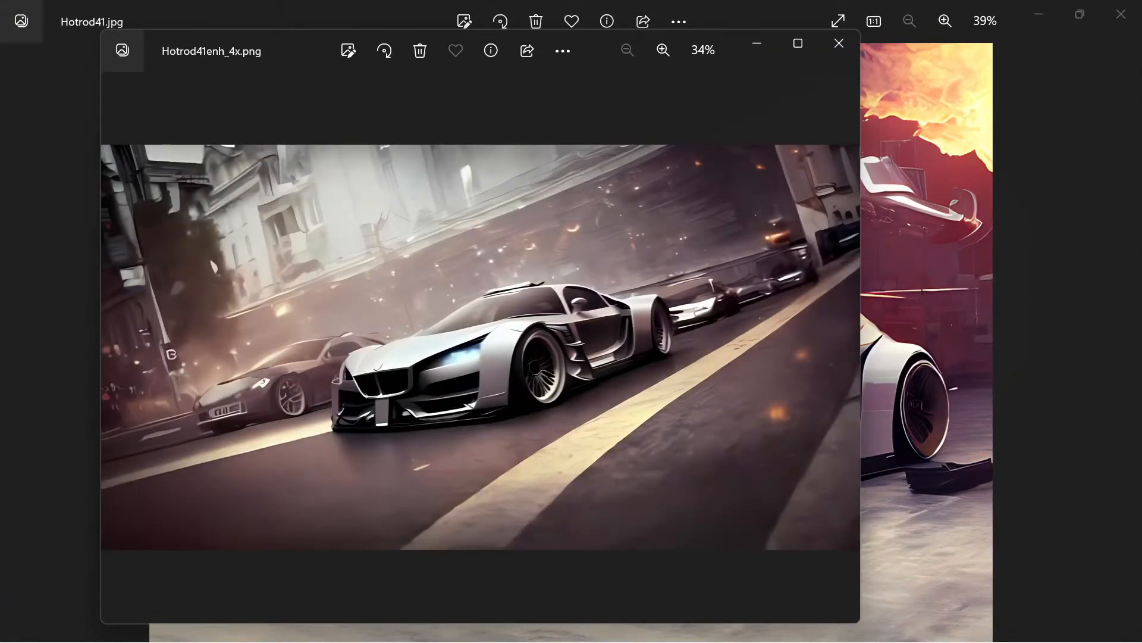
- Inspect the upscaled Hotrod41enh_4x.png in the maximized photo viewer, then clear the viewer windows away
{"action": "left_click", "coordinate": [798, 43]}
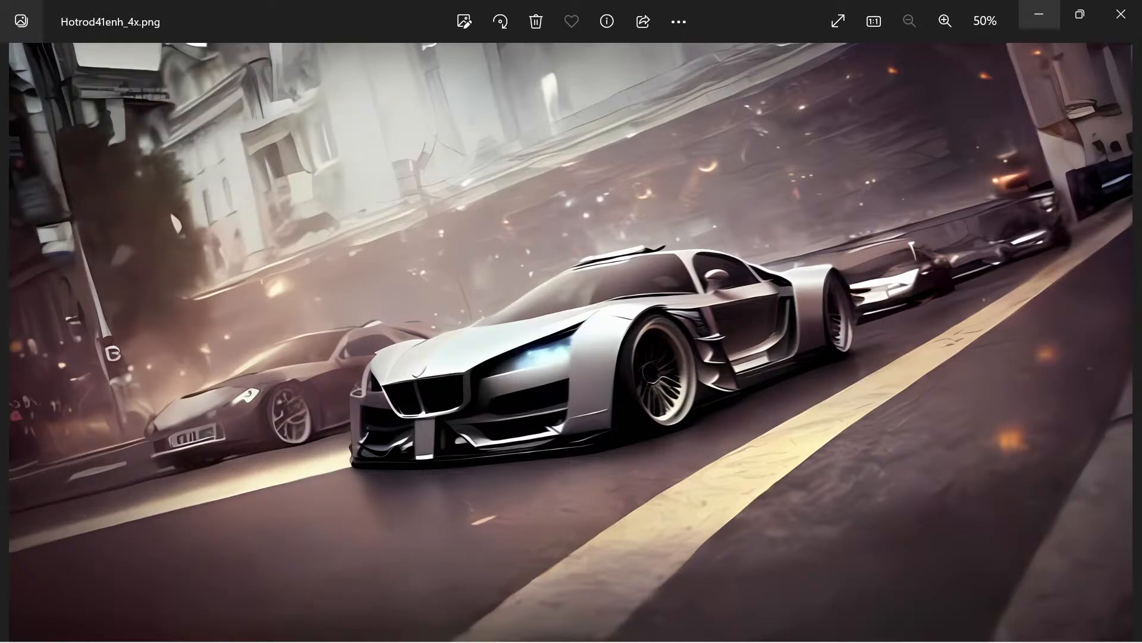
{"action": "key", "text": "Left"}
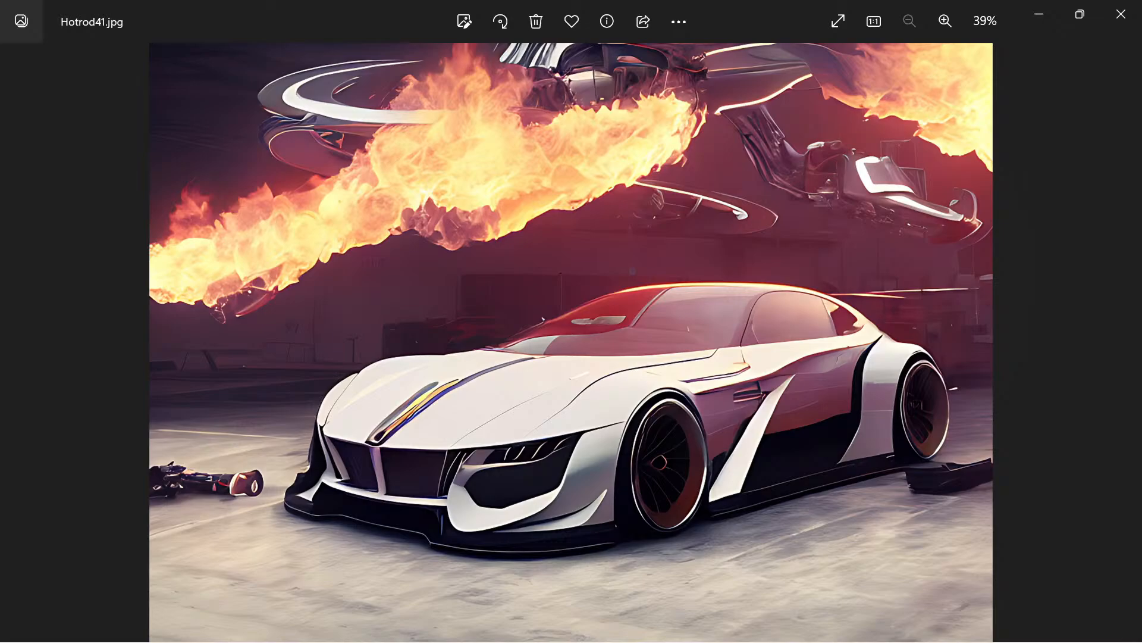
{"action": "left_click", "coordinate": [1039, 14]}
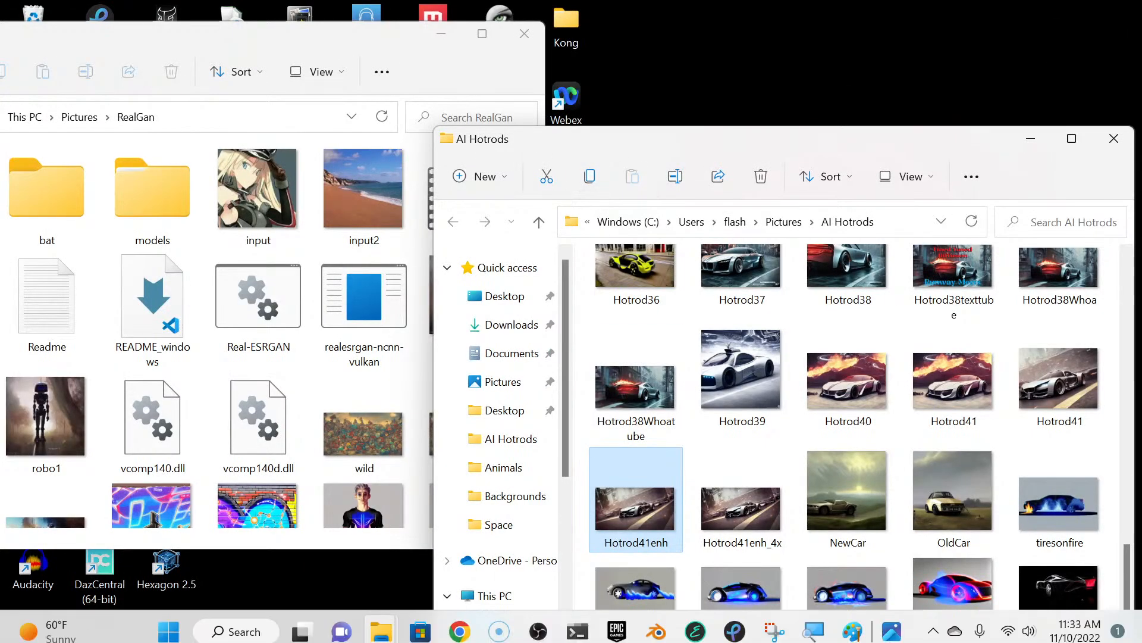
- Switch back to Chrome, reload the GFPGAN Space and upload Hotrod41enh from the AI Hotrods folder as the input image
{"action": "left_click", "coordinate": [460, 631]}
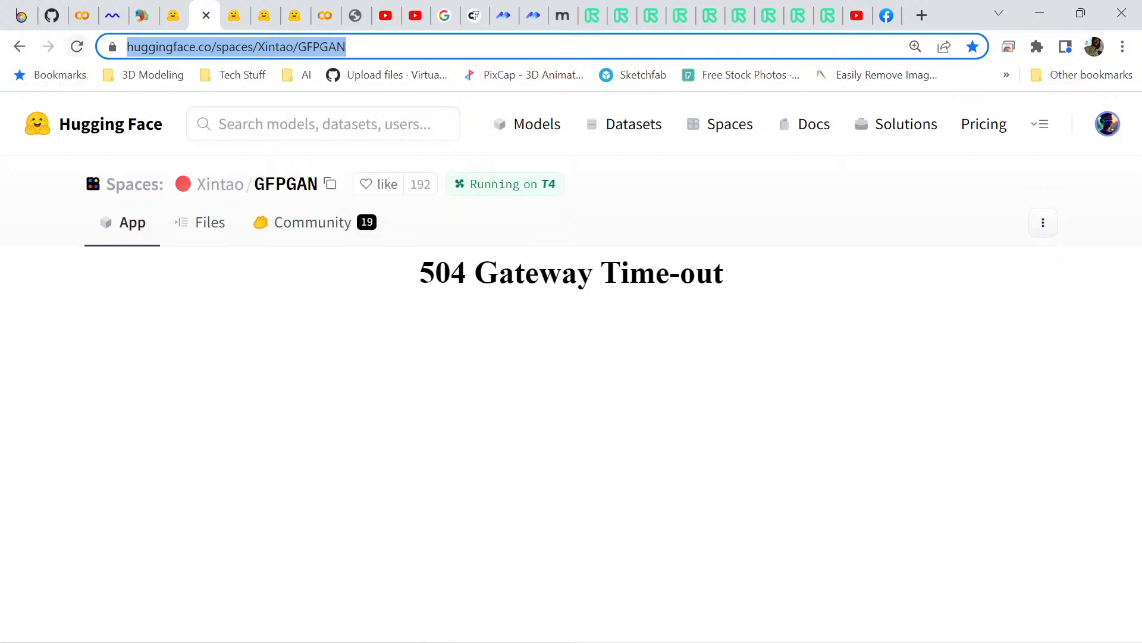
{"action": "left_click", "coordinate": [77, 47]}
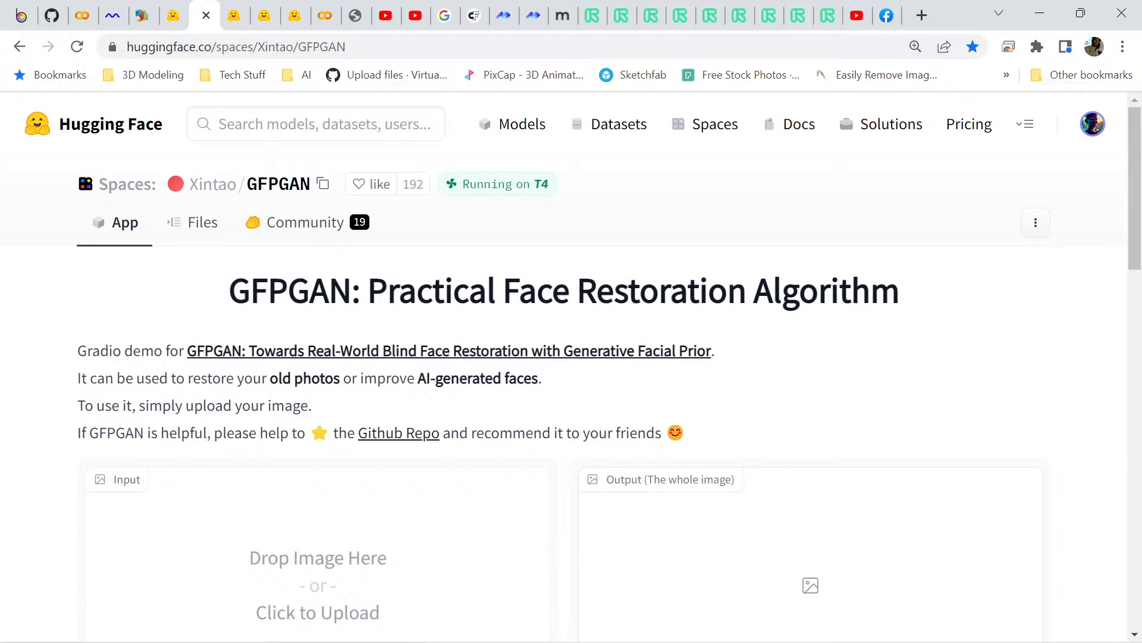
{"action": "scroll", "coordinate": [571, 368], "scroll_direction": "down", "scroll_amount": 3}
{"action": "left_click", "coordinate": [318, 407]}
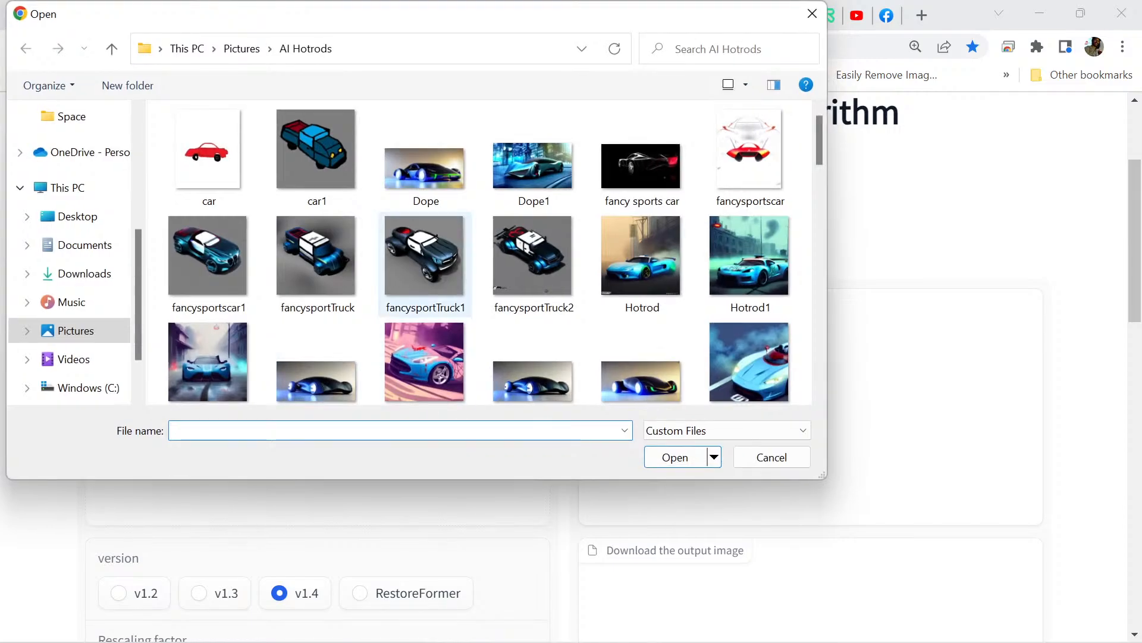
{"action": "scroll", "coordinate": [425, 345], "scroll_direction": "down", "scroll_amount": 10}
{"action": "scroll", "coordinate": [425, 345], "scroll_direction": "down", "scroll_amount": 3}
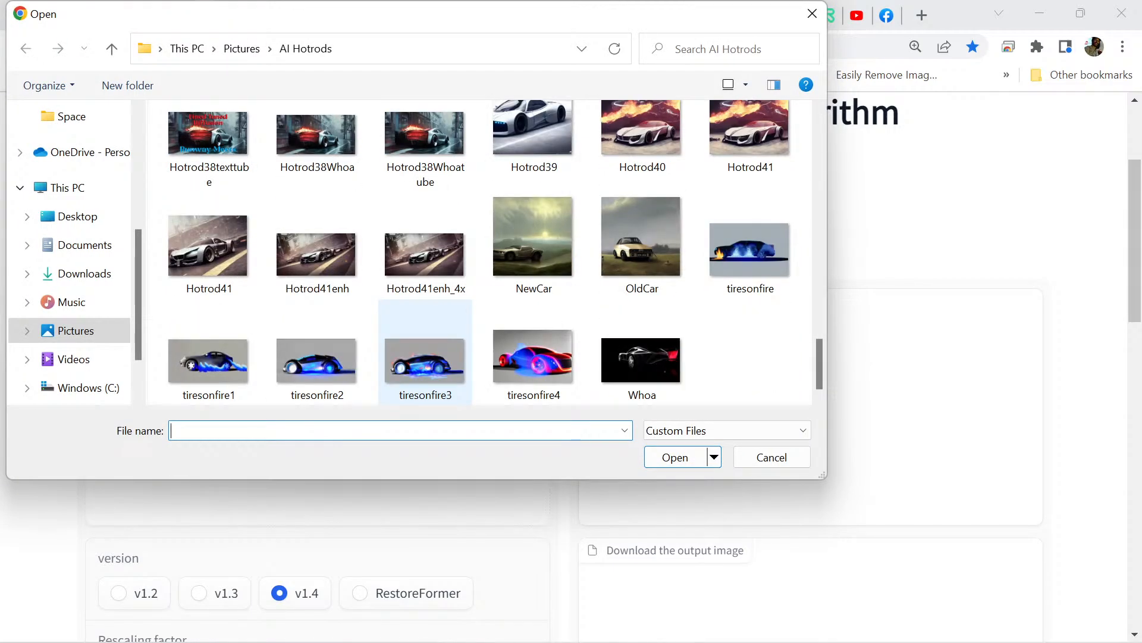
{"action": "left_click", "coordinate": [317, 252]}
{"action": "key", "text": "Return"}
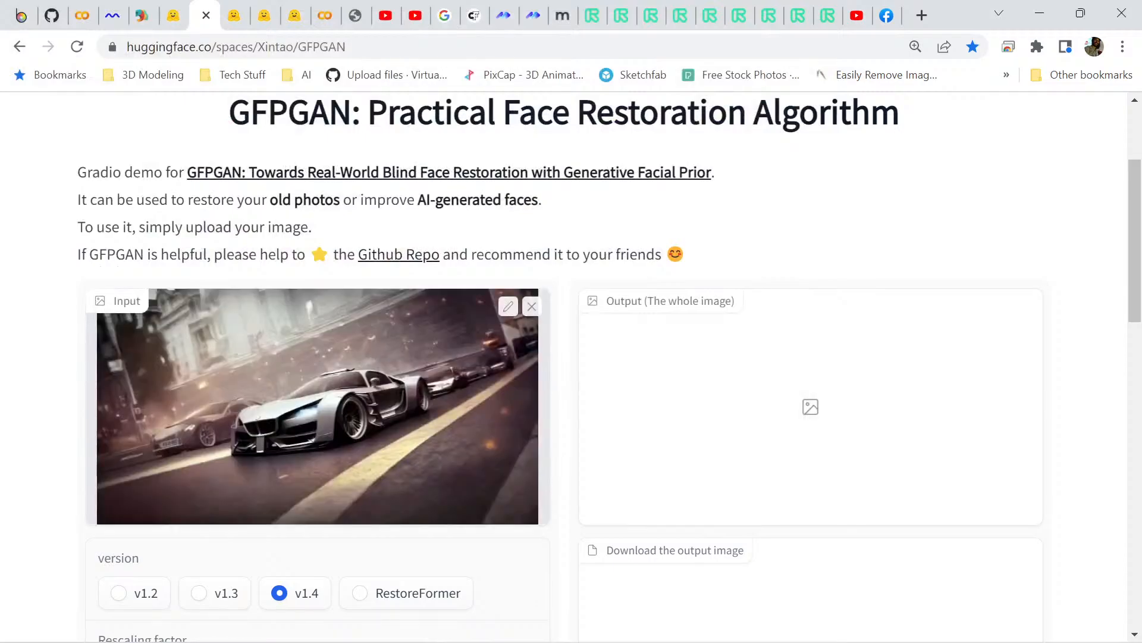
- Set the rescaling factor to 8 and submit the image for upscaling with version v1.4
{"action": "scroll", "coordinate": [572, 357], "scroll_direction": "down", "scroll_amount": 3}
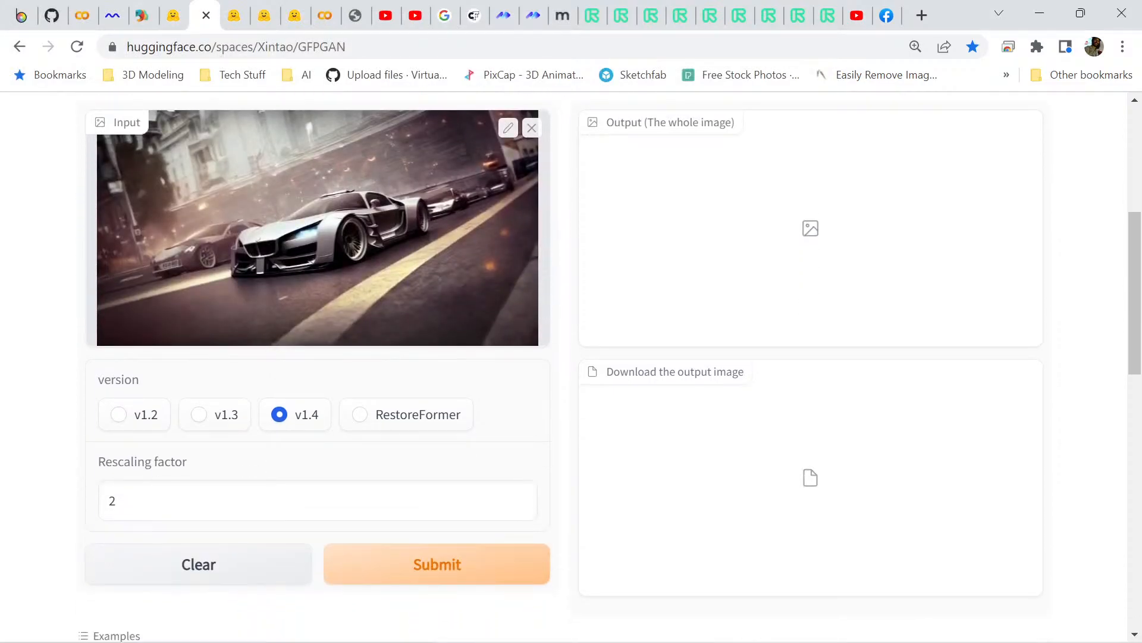
{"action": "double_click", "coordinate": [111, 500]}
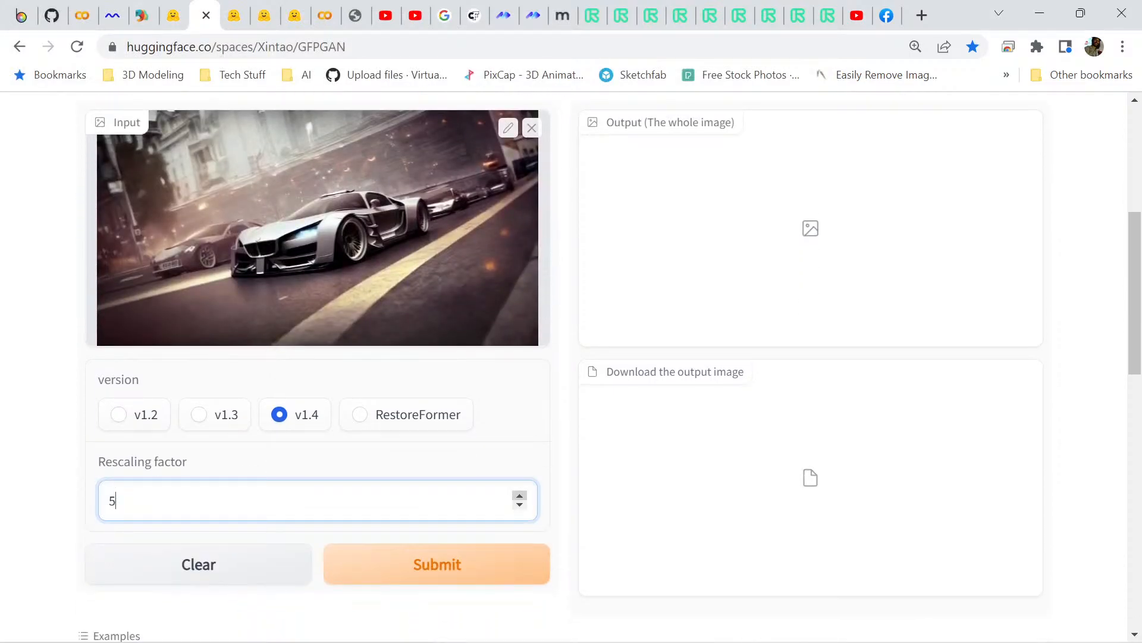
{"action": "type", "text": "7"}
{"action": "key", "text": "Up"}
{"action": "left_click", "coordinate": [437, 564]}
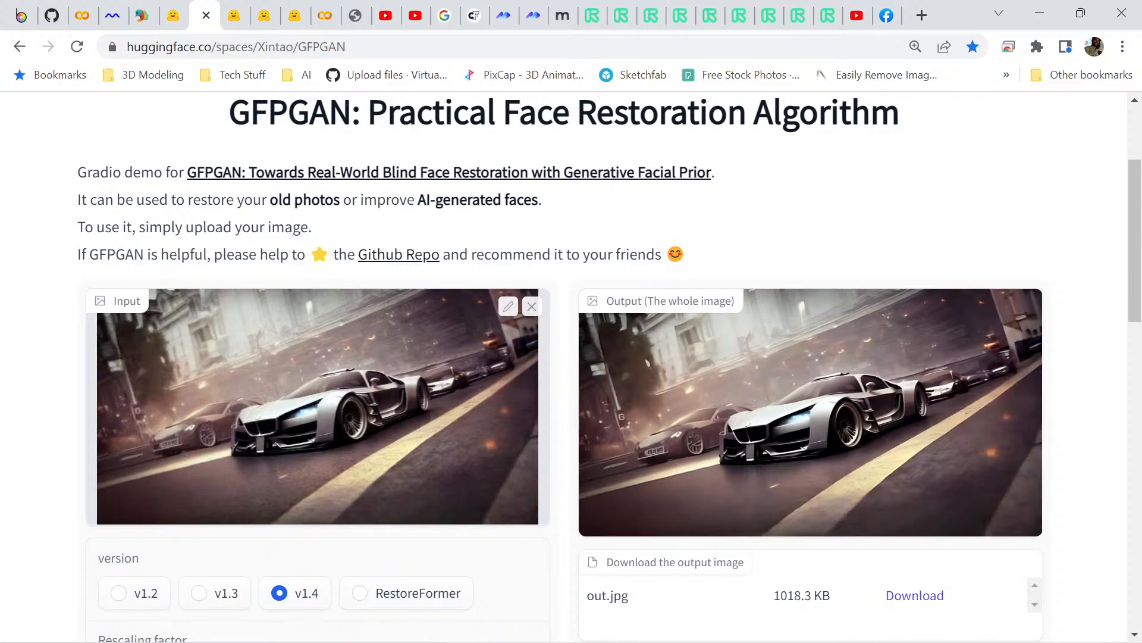
- Start downloading the upscaled output image to the AI Hotrods folder, with Hotrod41up as its file name
{"action": "scroll", "coordinate": [915, 417], "scroll_direction": "down", "scroll_amount": 3}
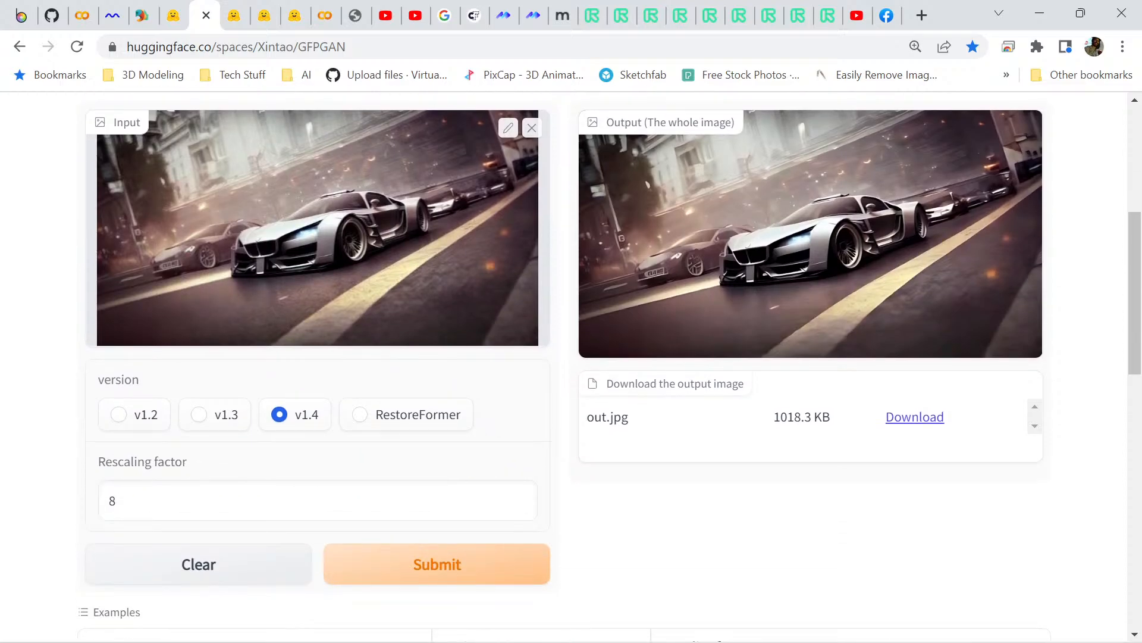
{"action": "left_click", "coordinate": [915, 416]}
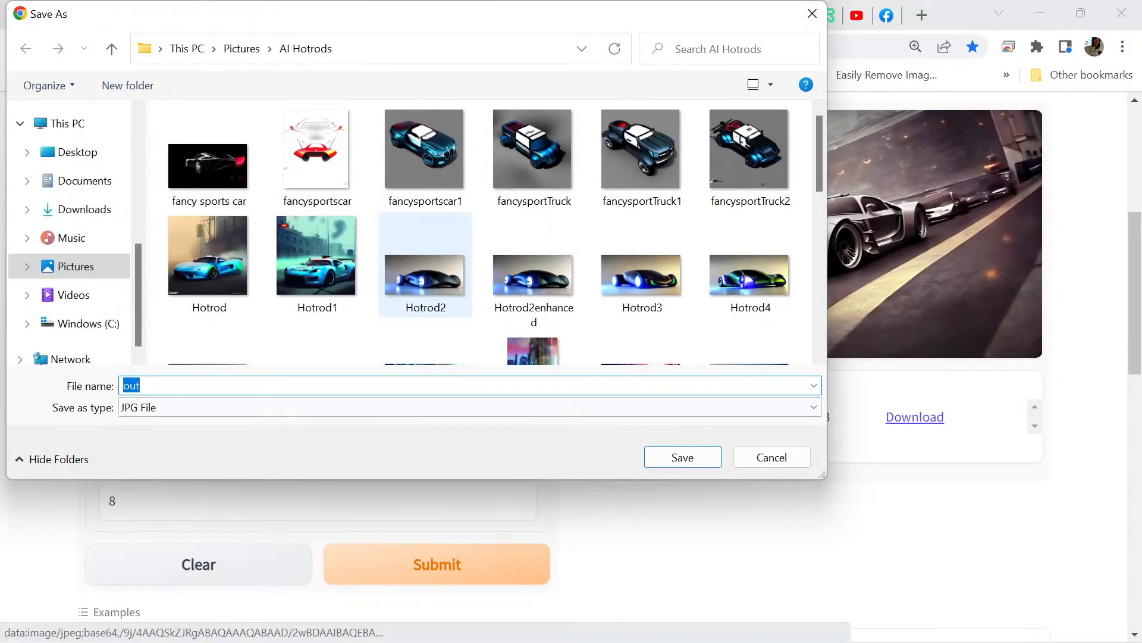
{"action": "scroll", "coordinate": [426, 265], "scroll_direction": "down", "scroll_amount": 10}
{"action": "scroll", "coordinate": [425, 214], "scroll_direction": "up", "scroll_amount": 3}
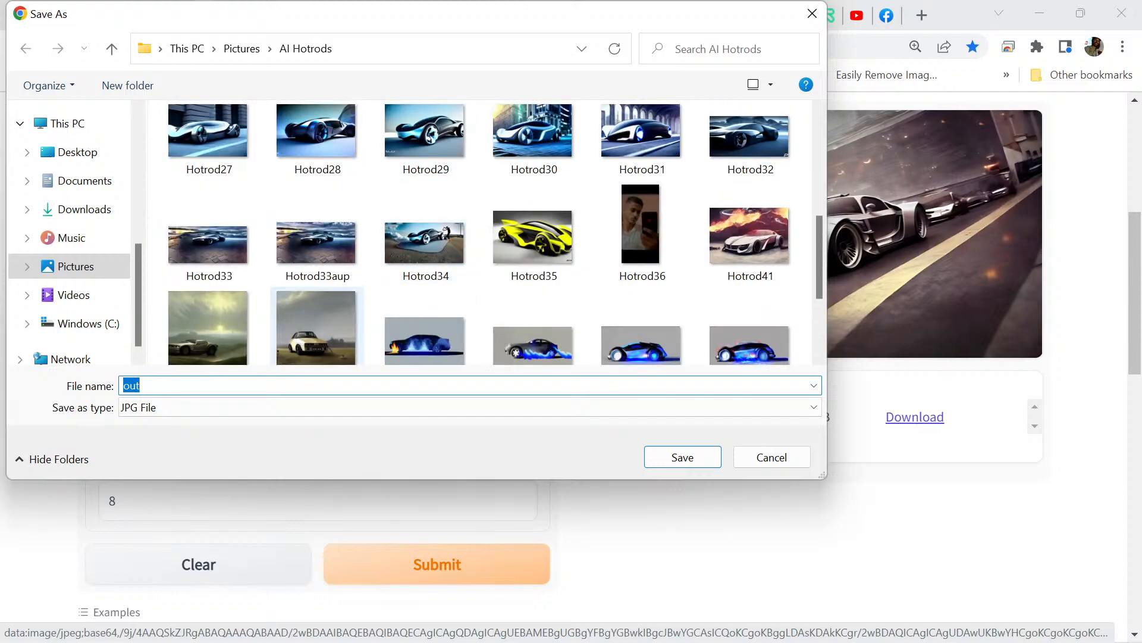
{"action": "scroll", "coordinate": [495, 233], "scroll_direction": "down", "scroll_amount": 1}
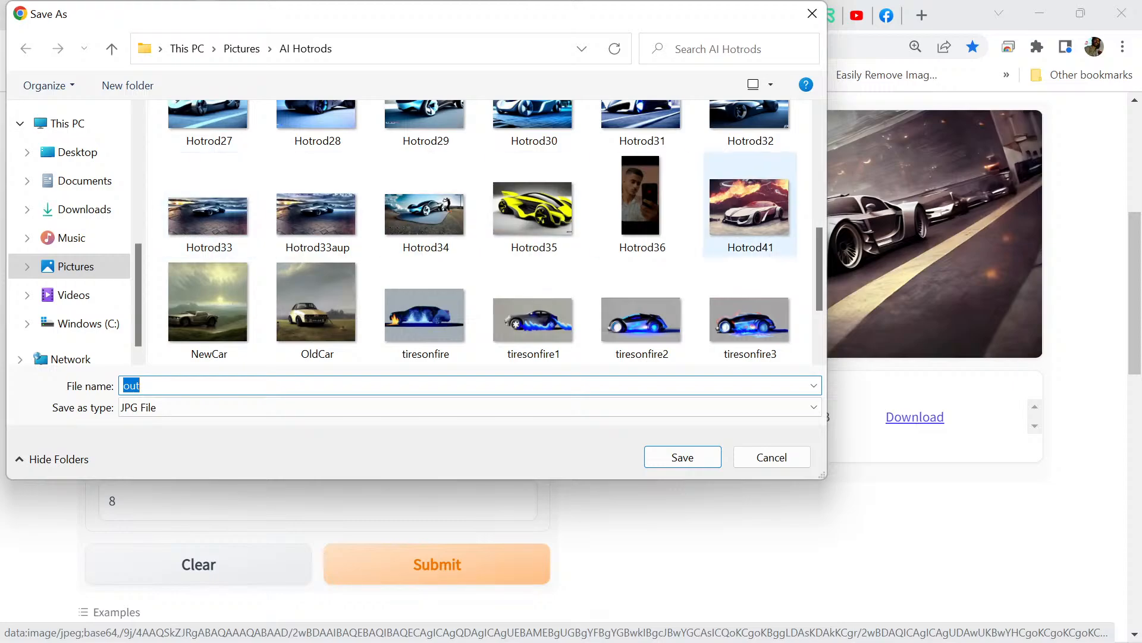
{"action": "left_click", "coordinate": [750, 205]}
{"action": "key", "text": "Tab"}
{"action": "key", "text": "End"}
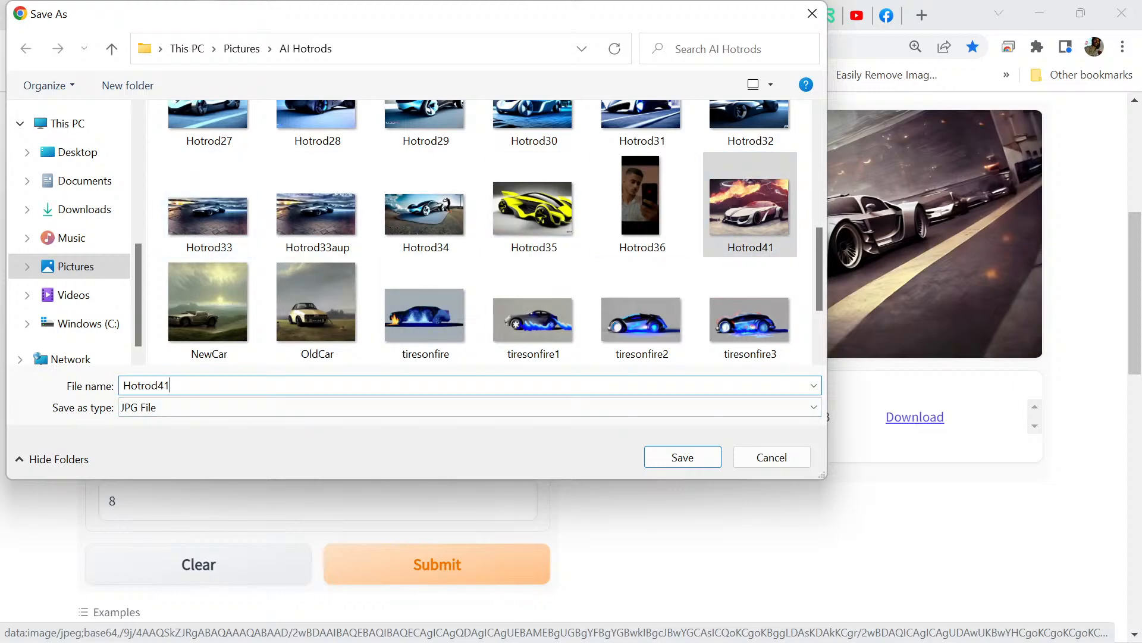
{"action": "type", "text": "up"}
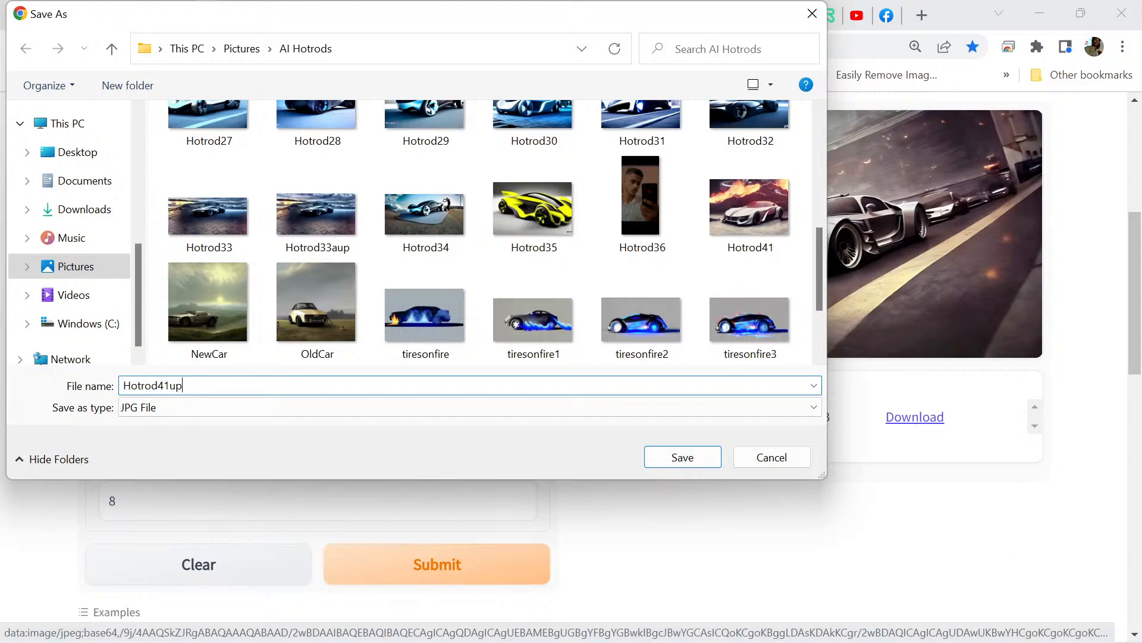
{"action": "scroll", "coordinate": [316, 301], "scroll_direction": "down", "scroll_amount": 1}
{"action": "scroll", "coordinate": [316, 302], "scroll_direction": "up", "scroll_amount": 1}
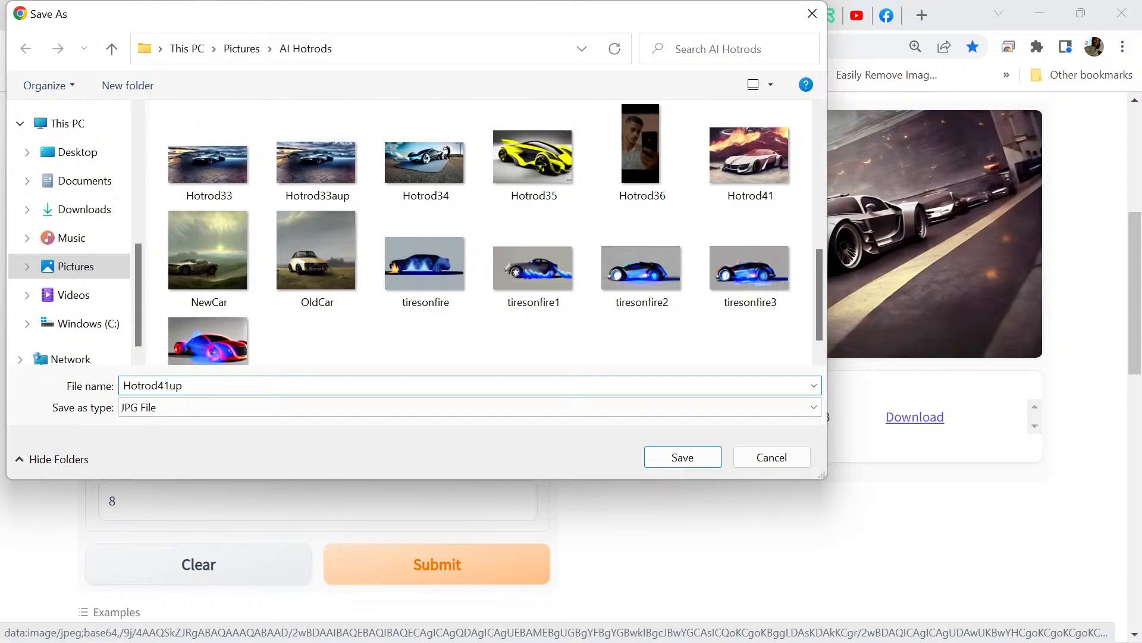
{"action": "scroll", "coordinate": [316, 301], "scroll_direction": "down", "scroll_amount": 1}
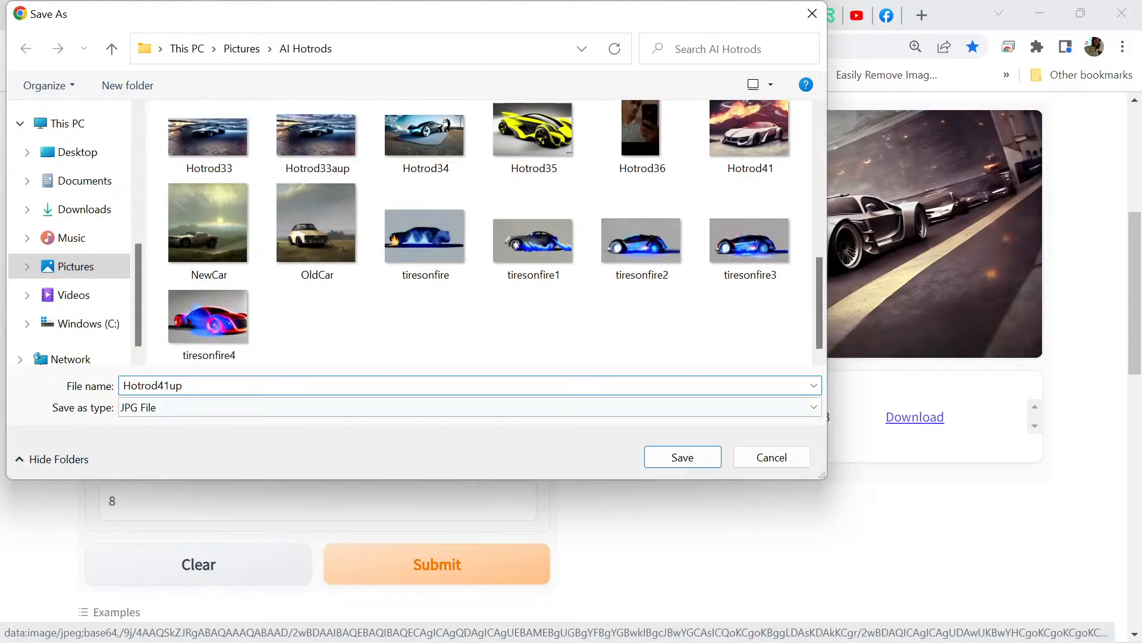
- List all file types in the folder and reuse the existing Hotrod41enh name for the download
{"action": "left_click", "coordinate": [464, 407]}
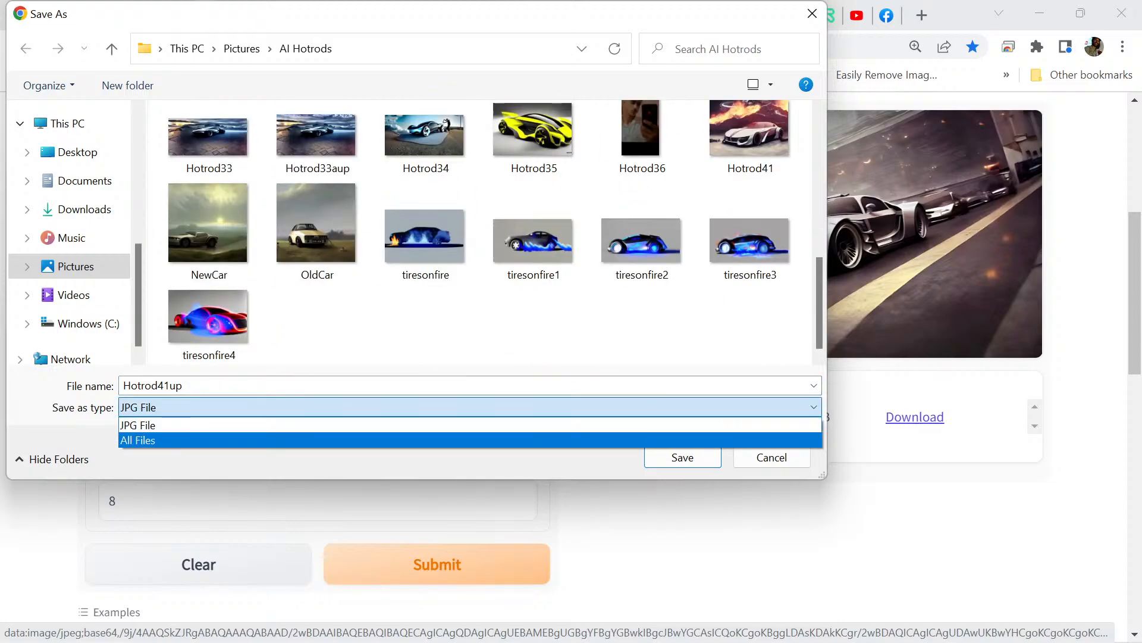
{"action": "left_click", "coordinate": [464, 440]}
{"action": "scroll", "coordinate": [523, 333], "scroll_direction": "down", "scroll_amount": 10}
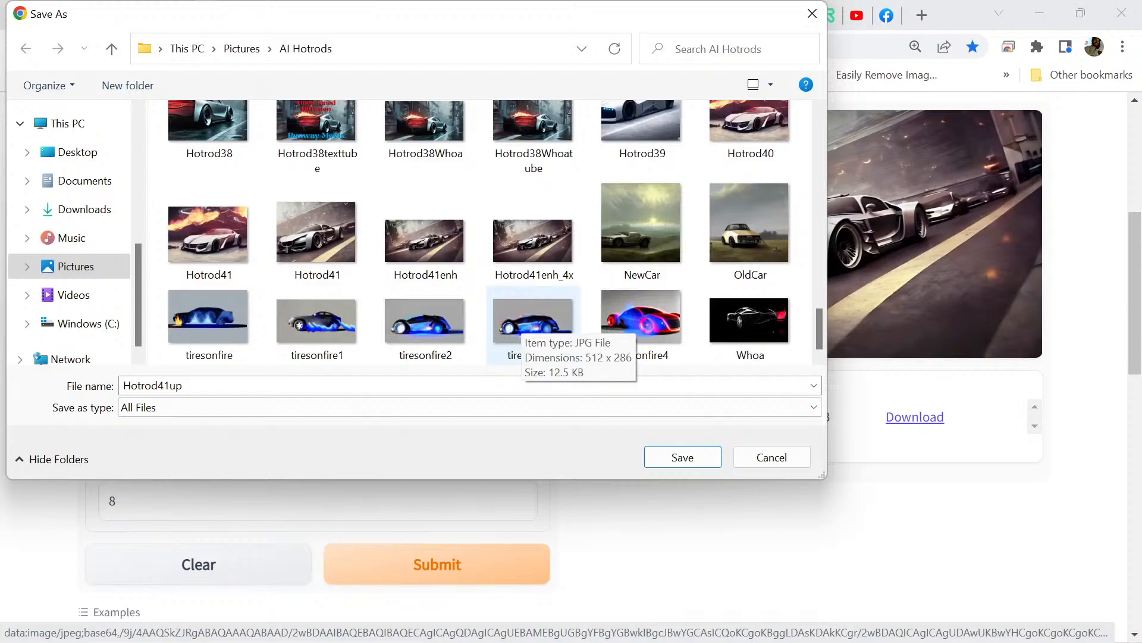
{"action": "left_click", "coordinate": [425, 241]}
{"action": "left_click", "coordinate": [250, 385]}
{"action": "left_click", "coordinate": [250, 386]}
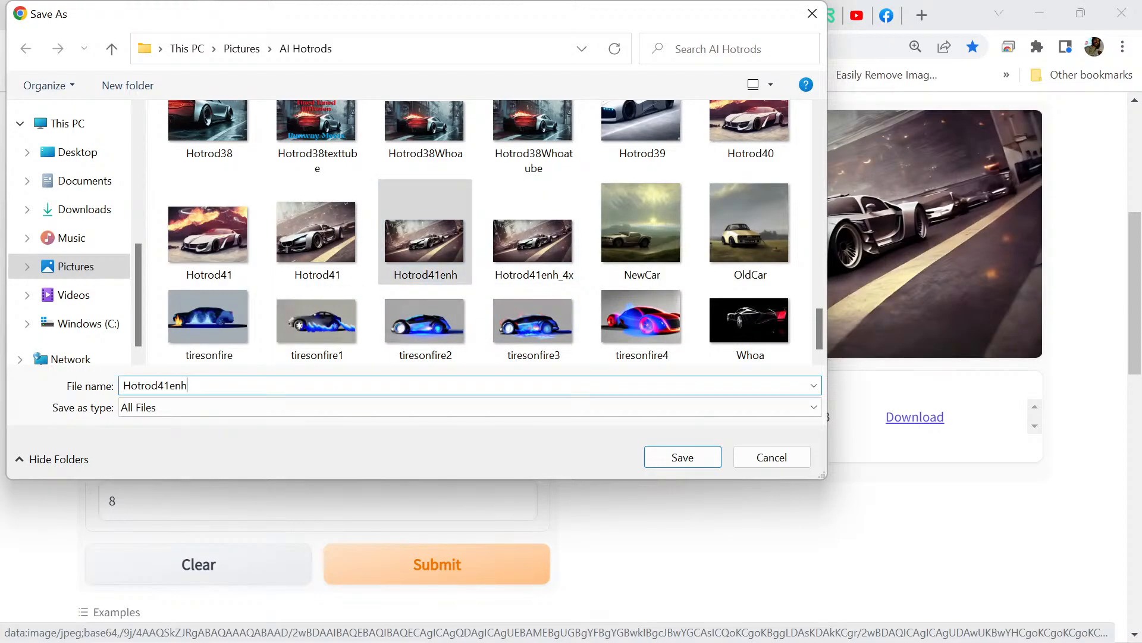
- Change the file name to Hotrod41enhup, set the type back to JPG File and save the download
{"action": "key", "text": "shift+Left"}
{"action": "key", "text": "shift+Left"}
{"action": "key", "text": "BackSpace"}
{"action": "key", "text": "BackSpace"}
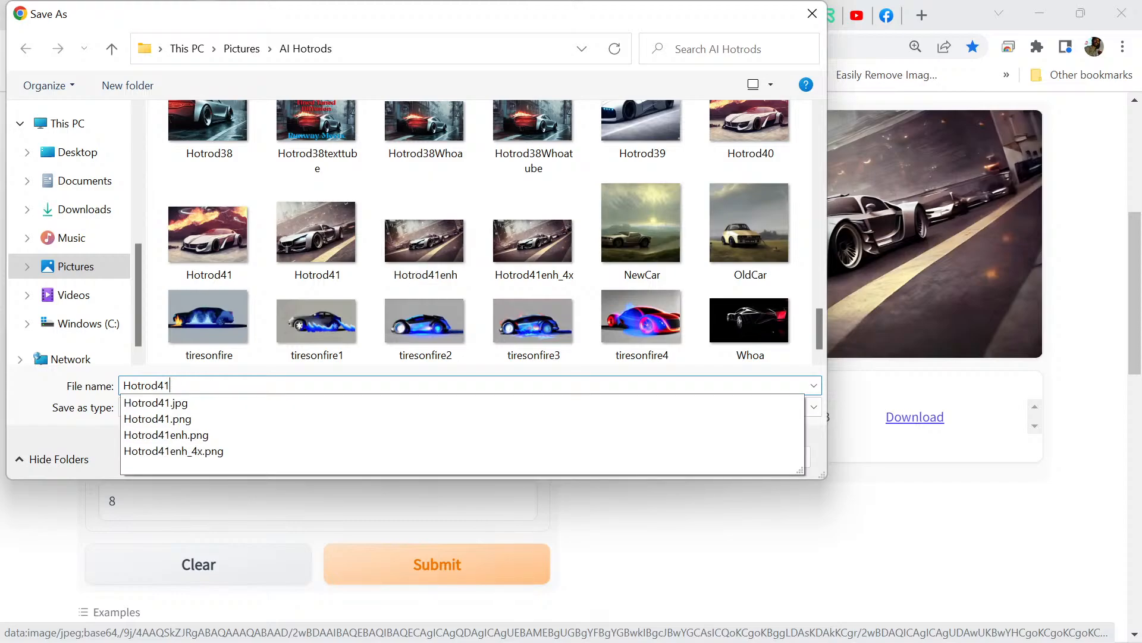
{"action": "type", "text": "enhup"}
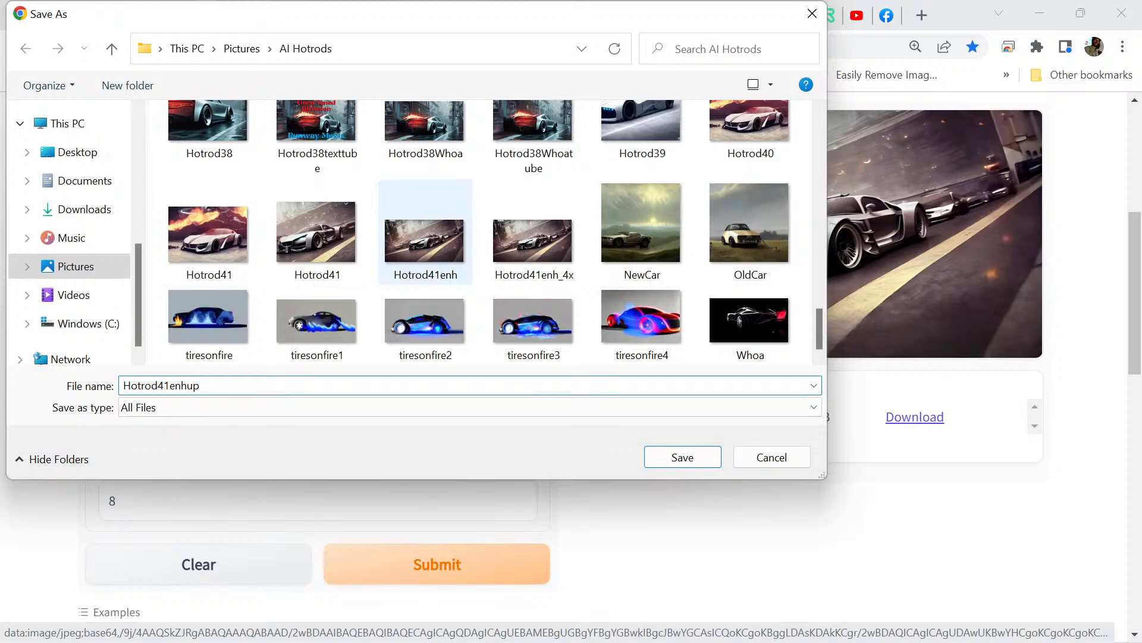
{"action": "left_click", "coordinate": [536, 407]}
{"action": "left_click", "coordinate": [470, 425]}
{"action": "key", "text": "Return"}
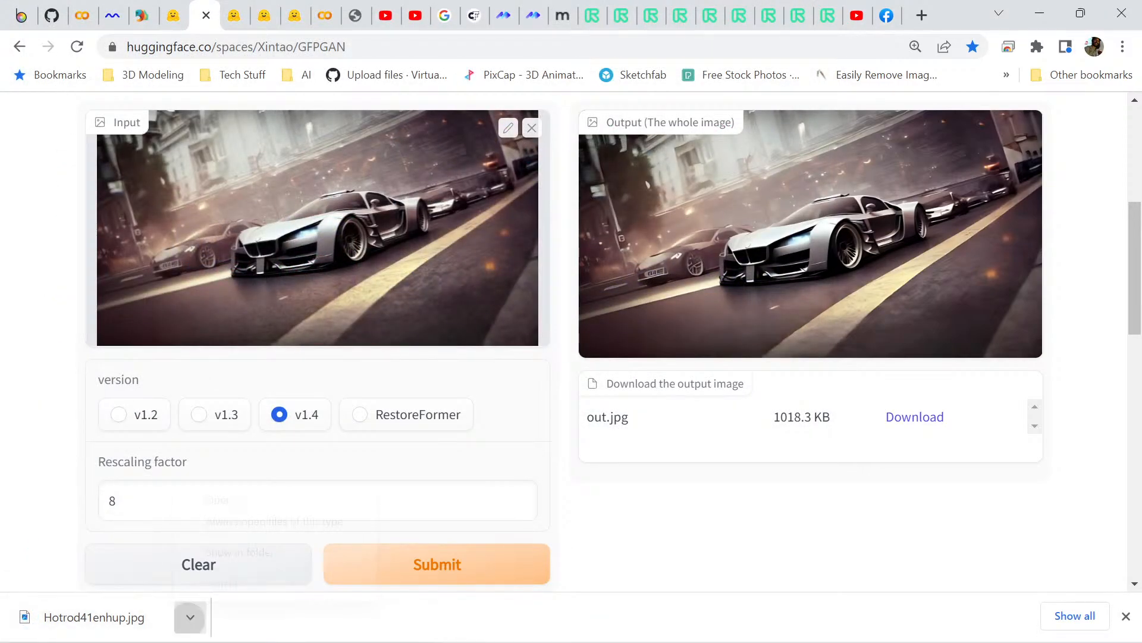
- Show the downloaded Hotrod41enhup.jpg in its folder, inspect it in Photos, then return to the GFPGAN results
{"action": "left_click", "coordinate": [189, 616]}
{"action": "left_click", "coordinate": [226, 551]}
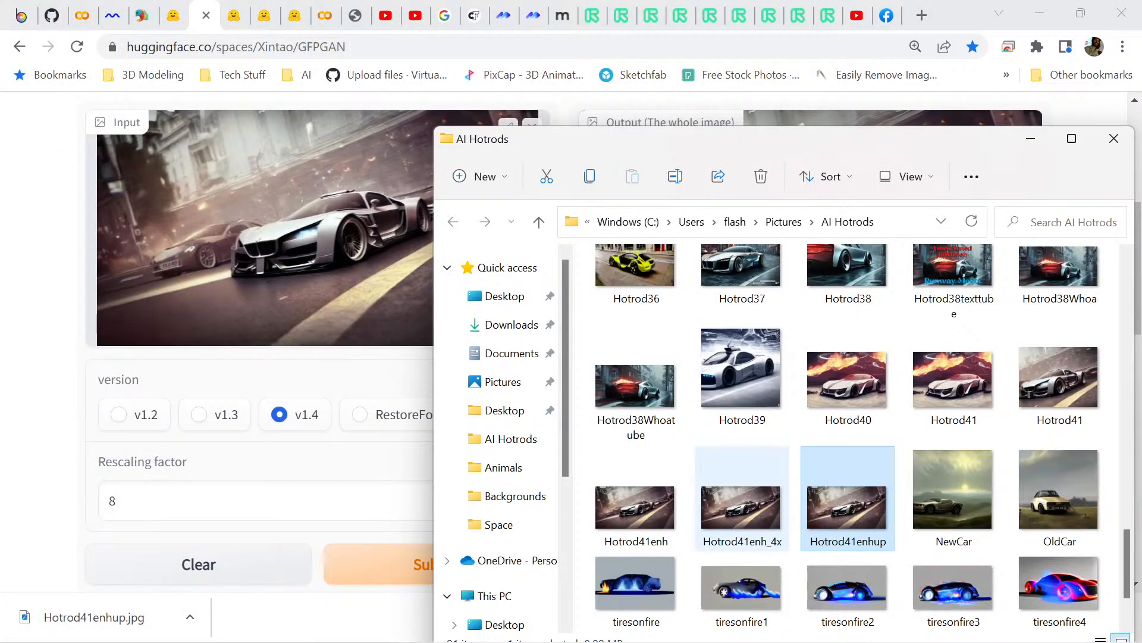
{"action": "right_click", "coordinate": [861, 488]}
{"action": "mouse_move", "coordinate": [940, 299]}
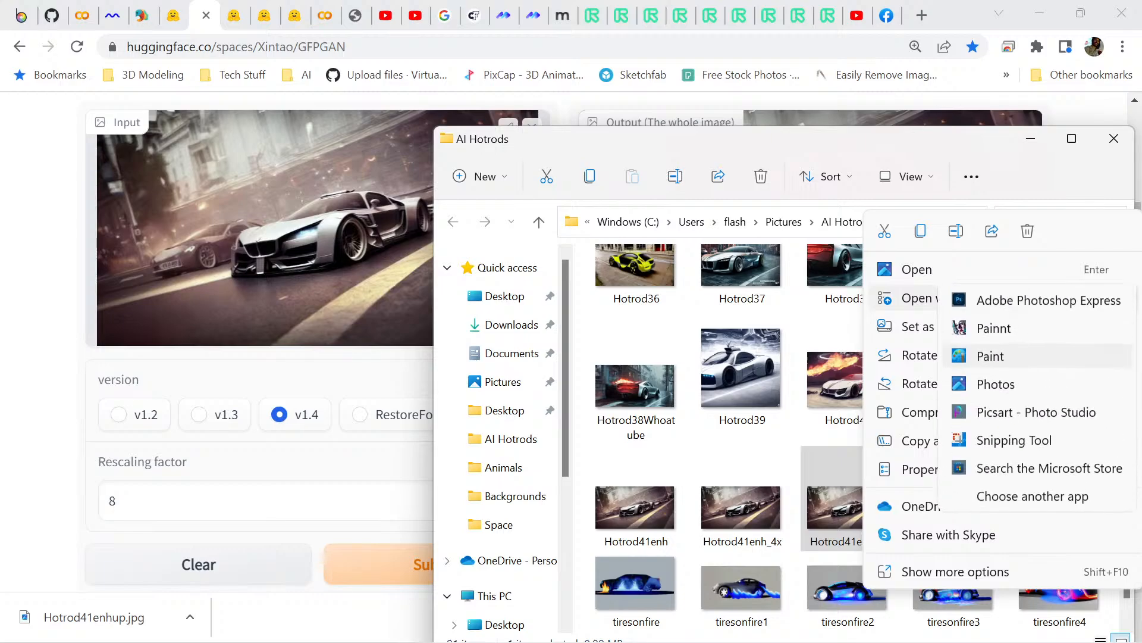
{"action": "left_click", "coordinate": [1006, 383]}
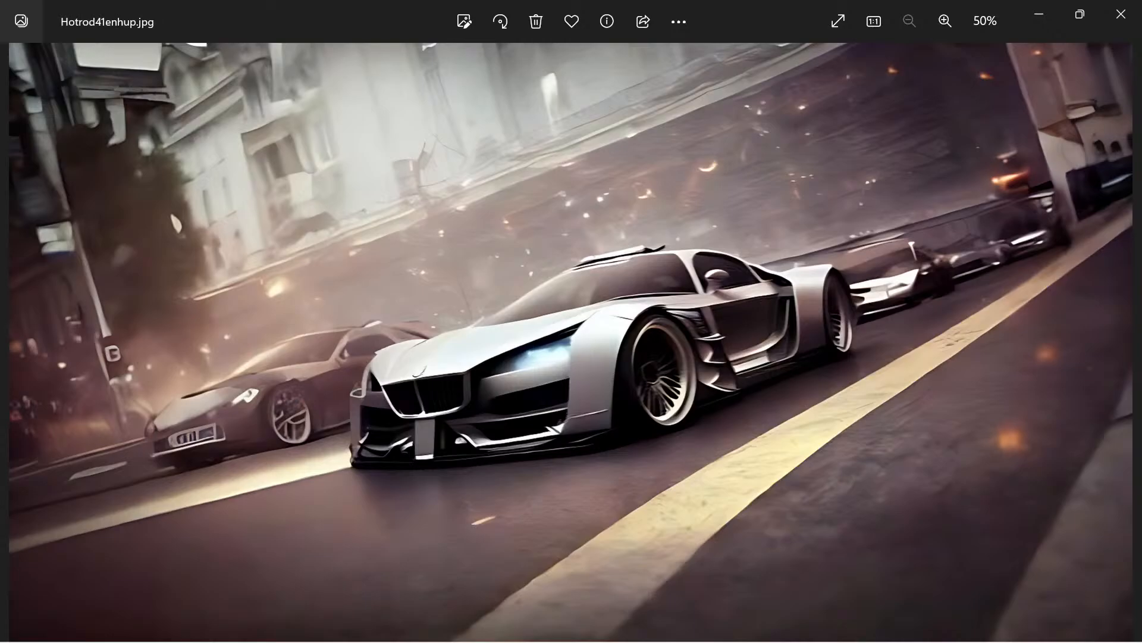
{"action": "key", "text": "Left"}
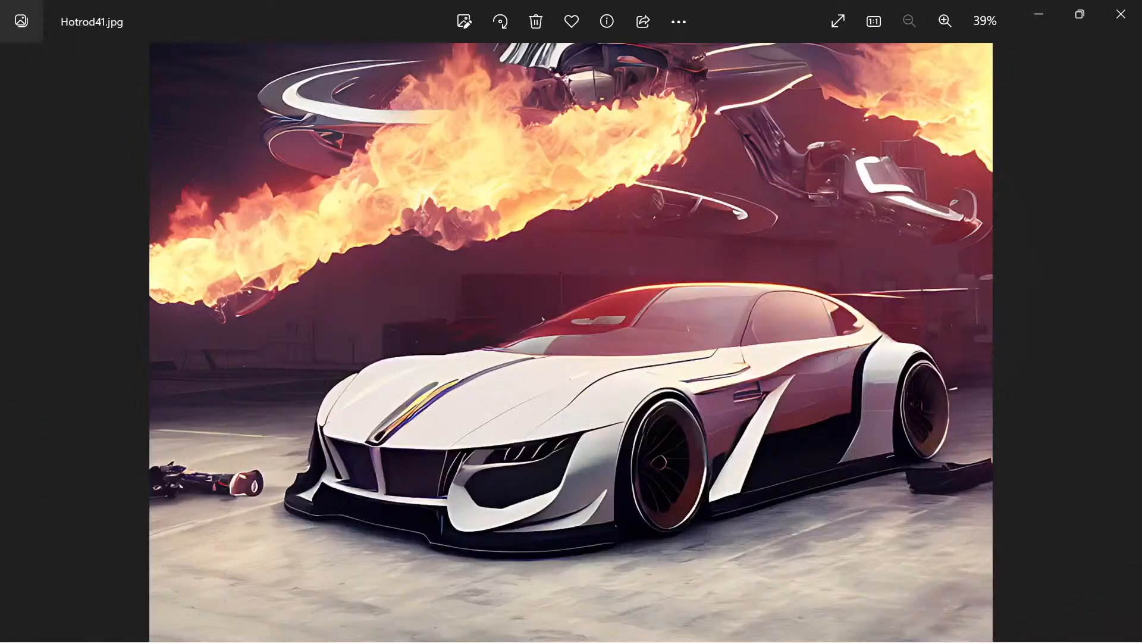
{"action": "left_click", "coordinate": [1038, 13]}
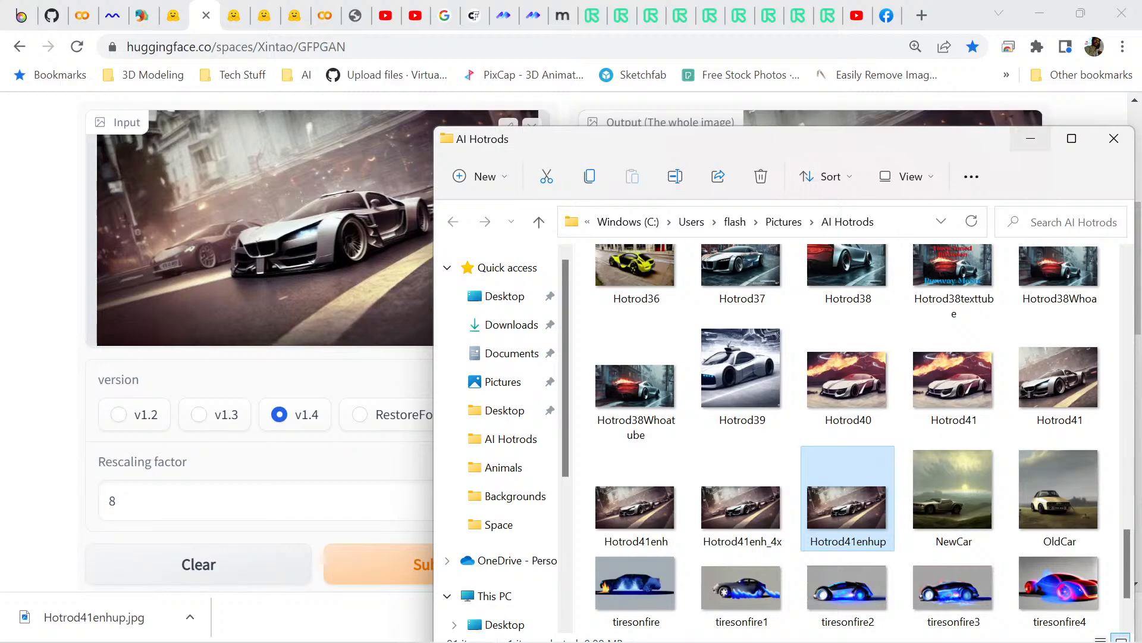
{"action": "left_click", "coordinate": [1031, 138]}
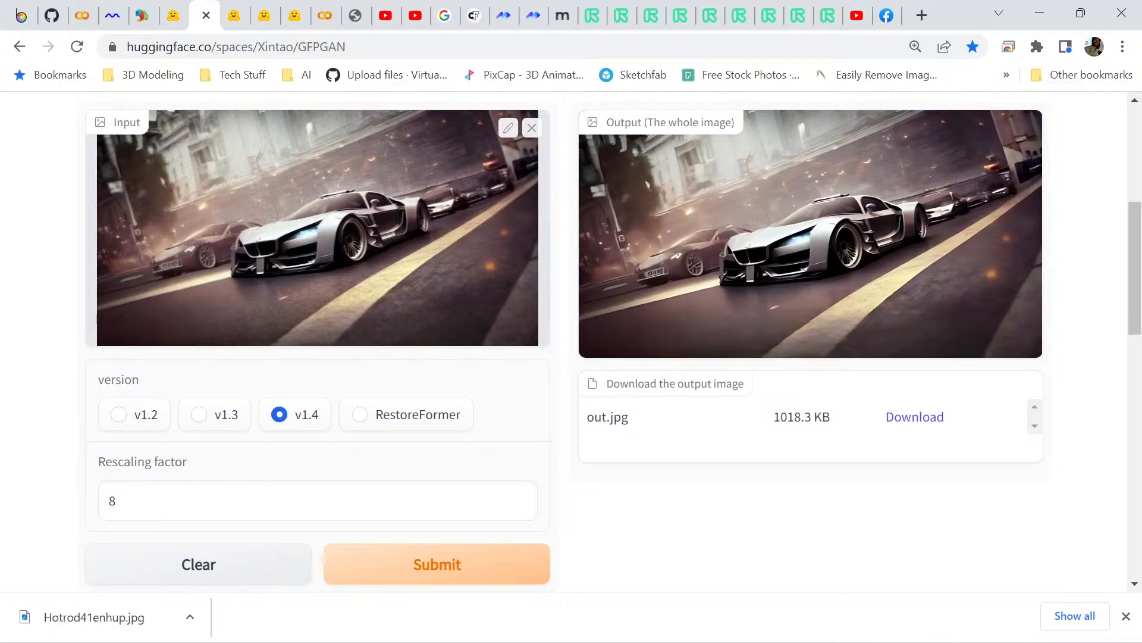
{"action": "scroll", "coordinate": [571, 339], "scroll_direction": "up", "scroll_amount": 2}
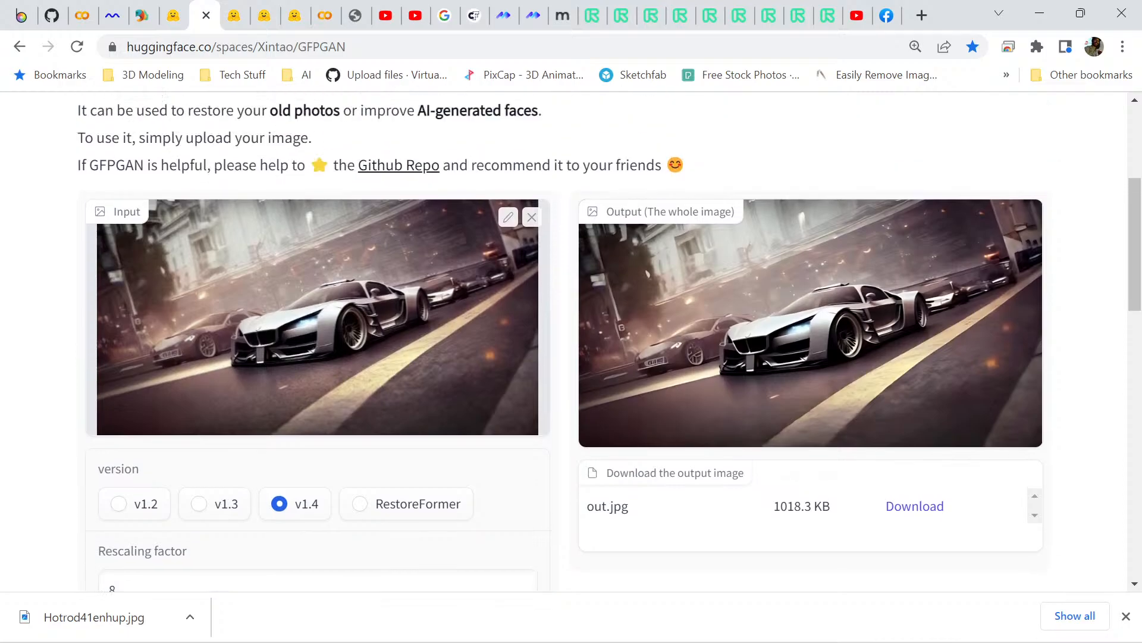